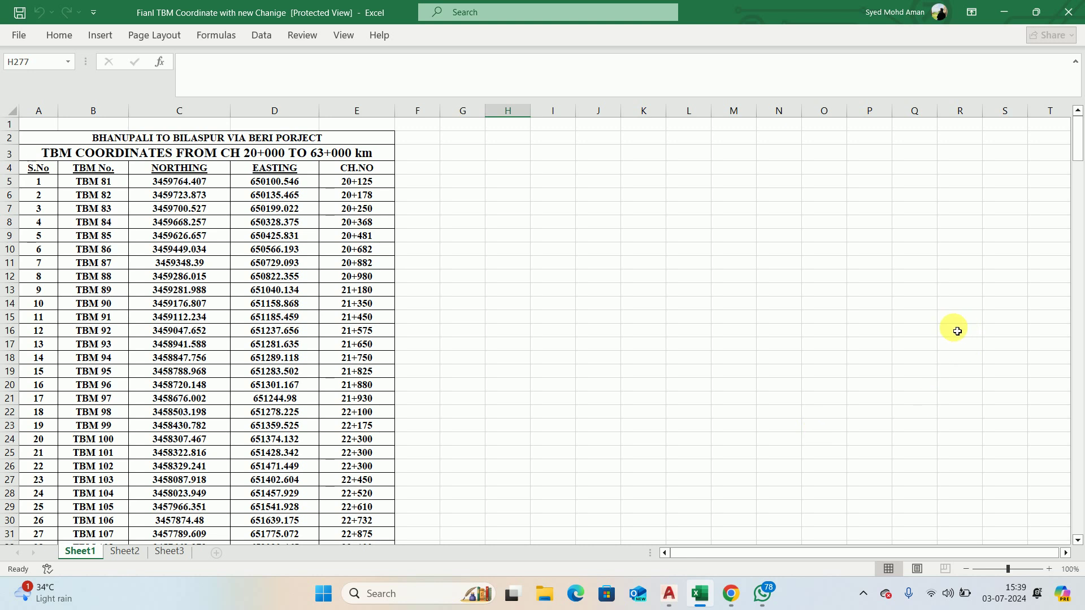
Step: Widen column H of the TBM coordinate sheet, then close the workbook
{"action": "scroll", "coordinate": [161, 181], "scroll_direction": "down", "scroll_amount": 3}
{"action": "scroll", "coordinate": [161, 182], "scroll_direction": "down", "scroll_amount": 5}
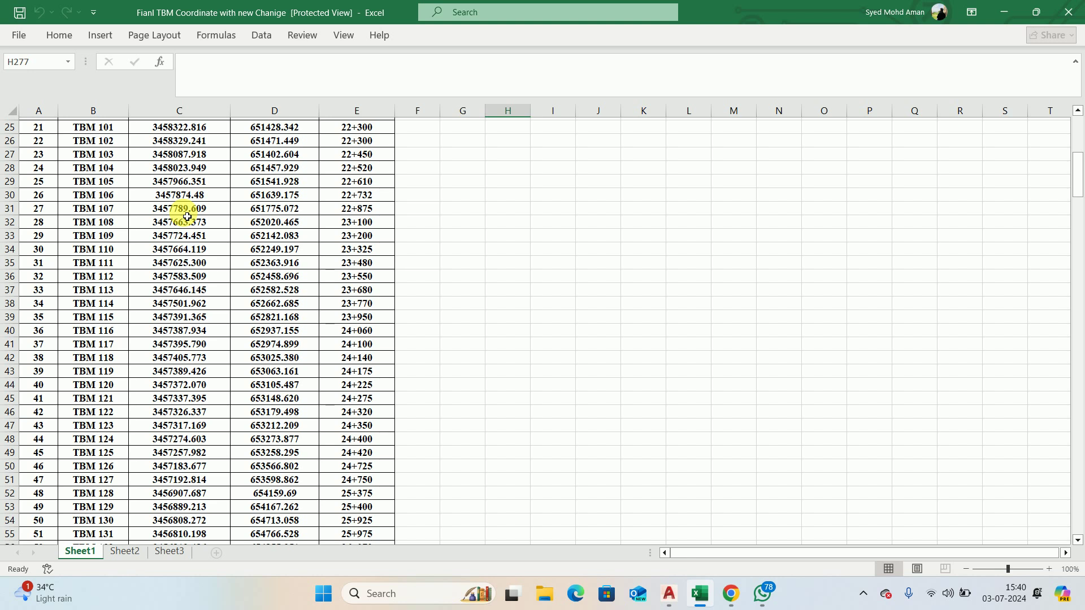
{"action": "scroll", "coordinate": [136, 232], "scroll_direction": "up", "scroll_amount": 3}
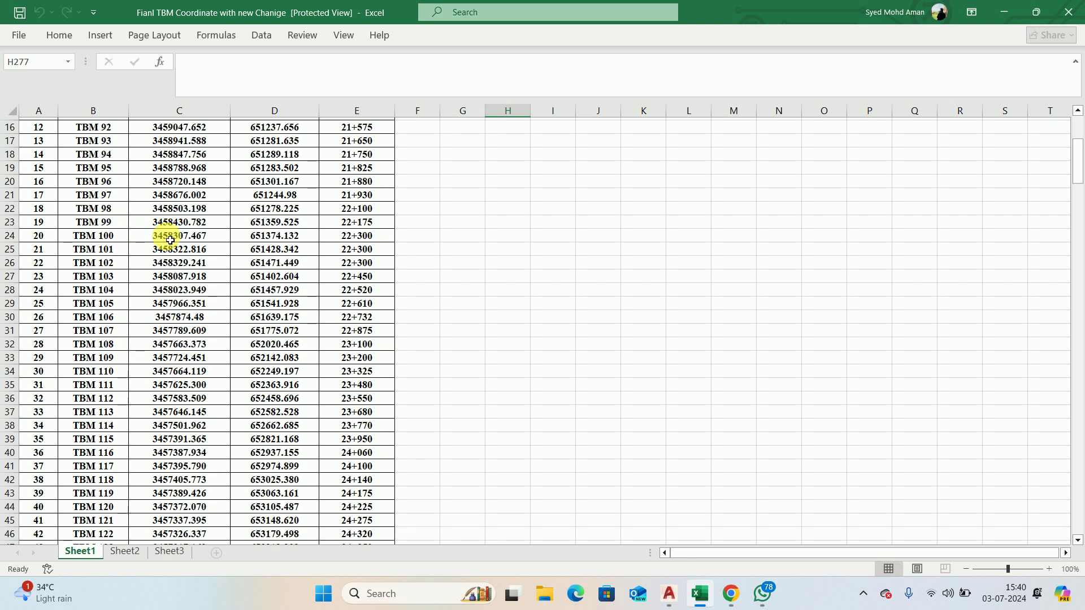
{"action": "scroll", "coordinate": [137, 234], "scroll_direction": "up", "scroll_amount": 4}
{"action": "scroll", "coordinate": [169, 239], "scroll_direction": "up", "scroll_amount": 1}
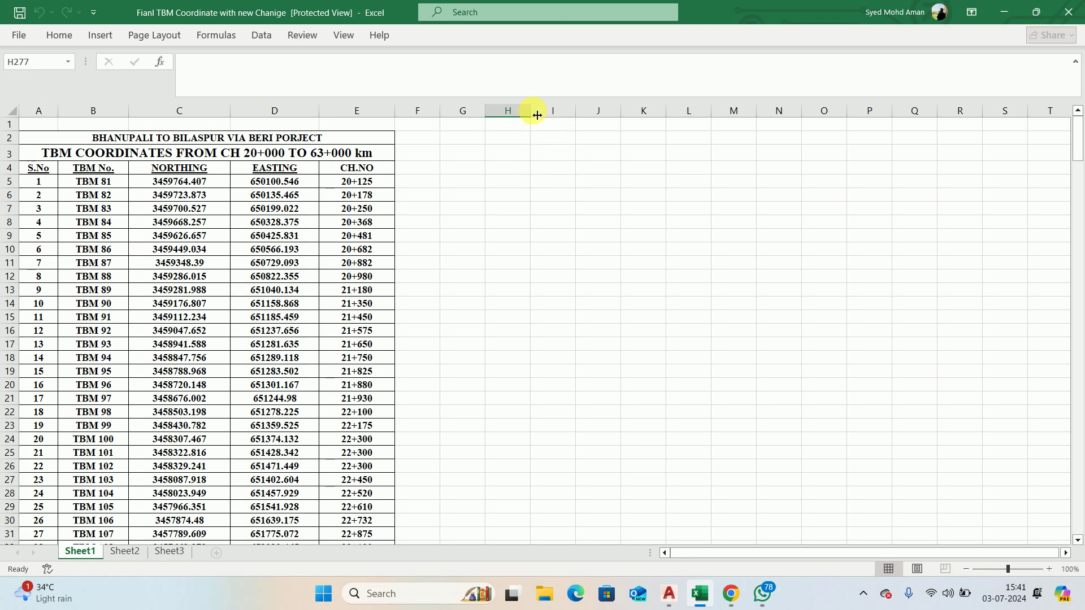
{"action": "left_click_drag", "start_coordinate": [530, 111], "coordinate": [629, 127]}
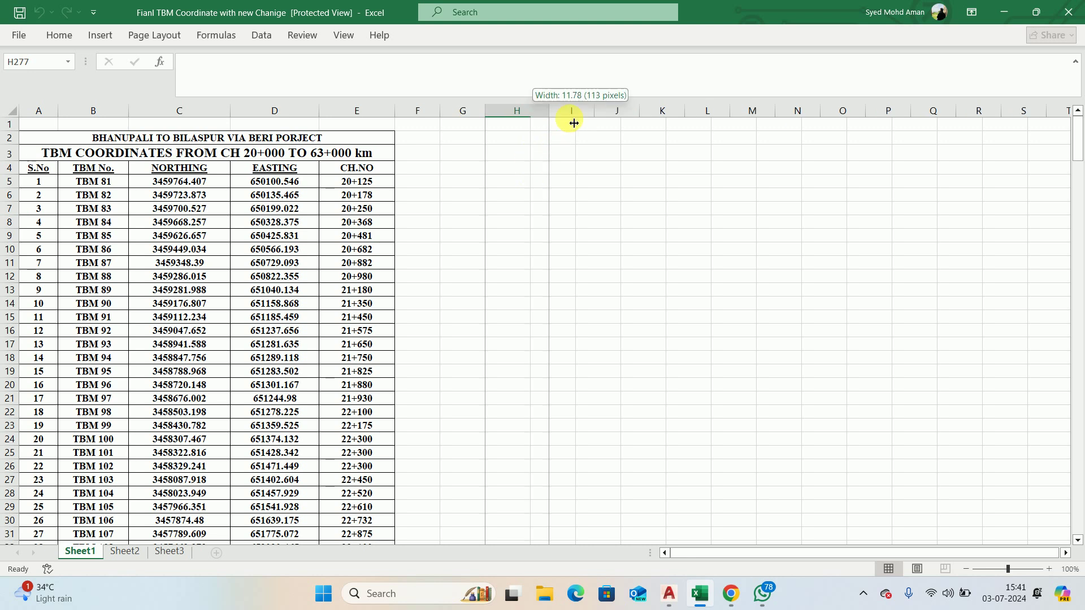
{"action": "left_click", "coordinate": [549, 167]}
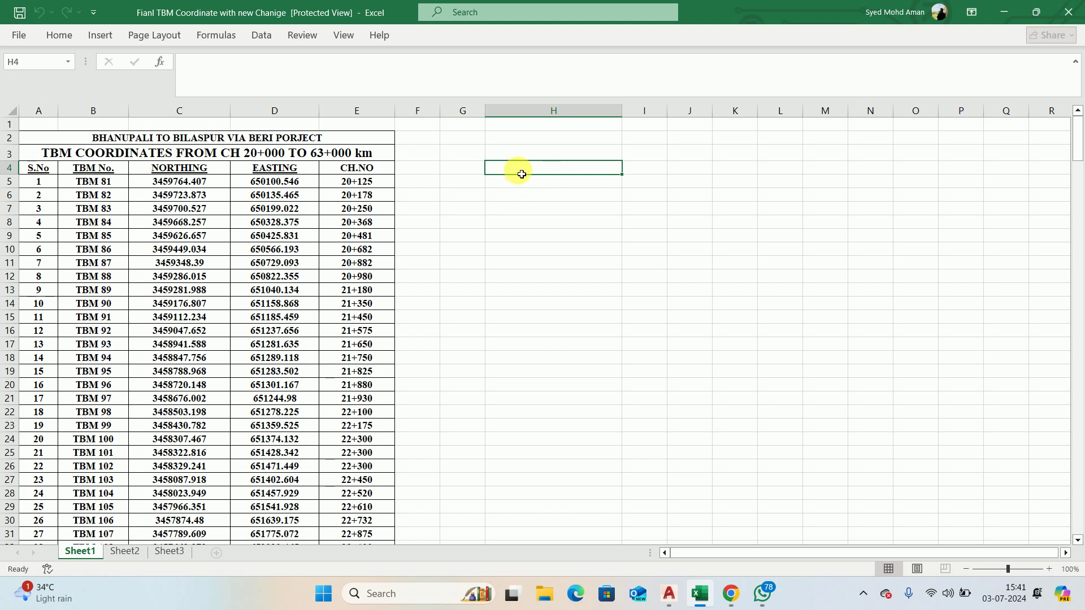
{"action": "left_click", "coordinate": [1068, 12]}
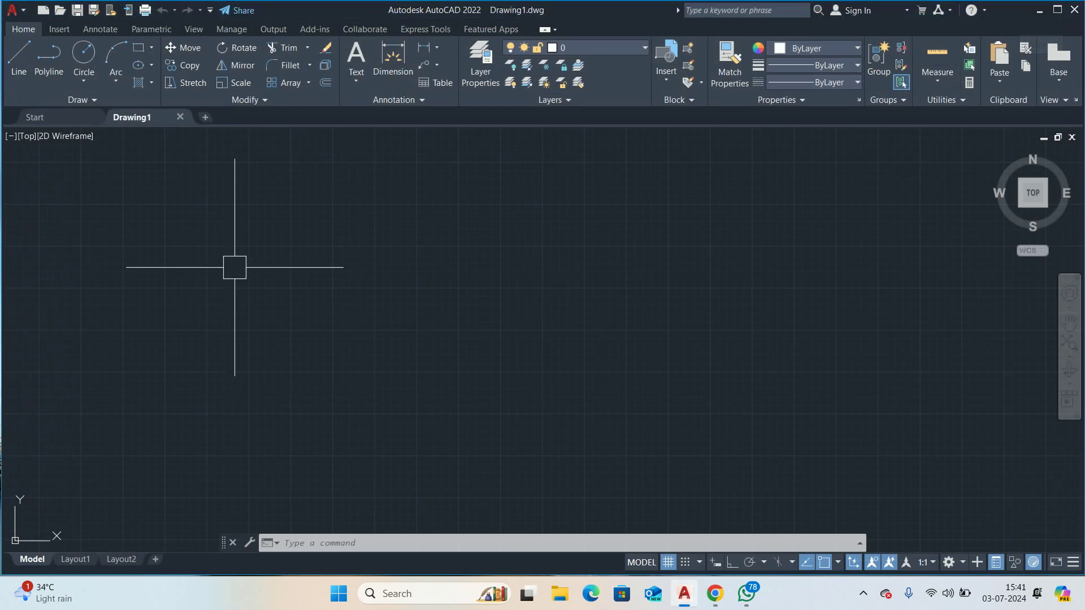
Step: Reopen the 'Fianl TBM Coordinate with new Chanige' workbook from File Explorer's Recent list
{"action": "left_click", "coordinate": [560, 593]}
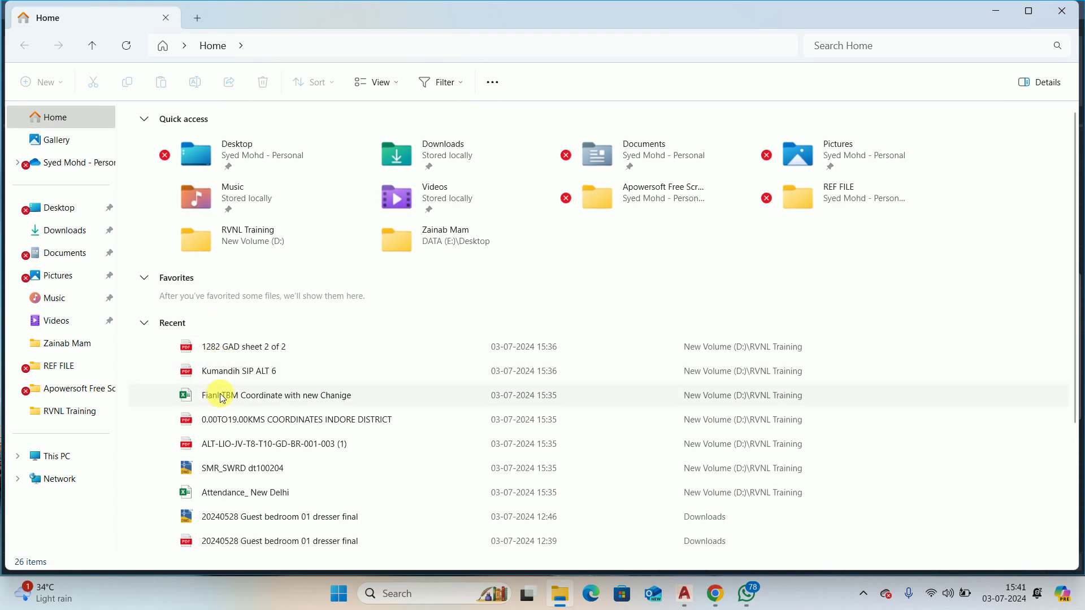
{"action": "double_click", "coordinate": [222, 398]}
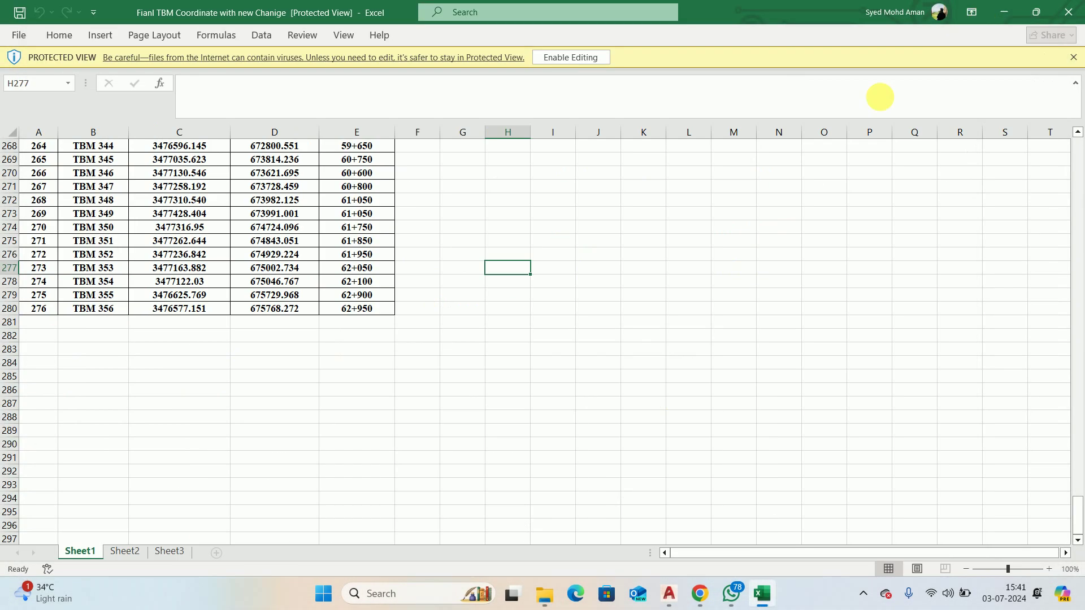
Step: Enable editing of the protected workbook and widen column I
{"action": "scroll", "coordinate": [838, 349], "scroll_direction": "up", "scroll_amount": 5}
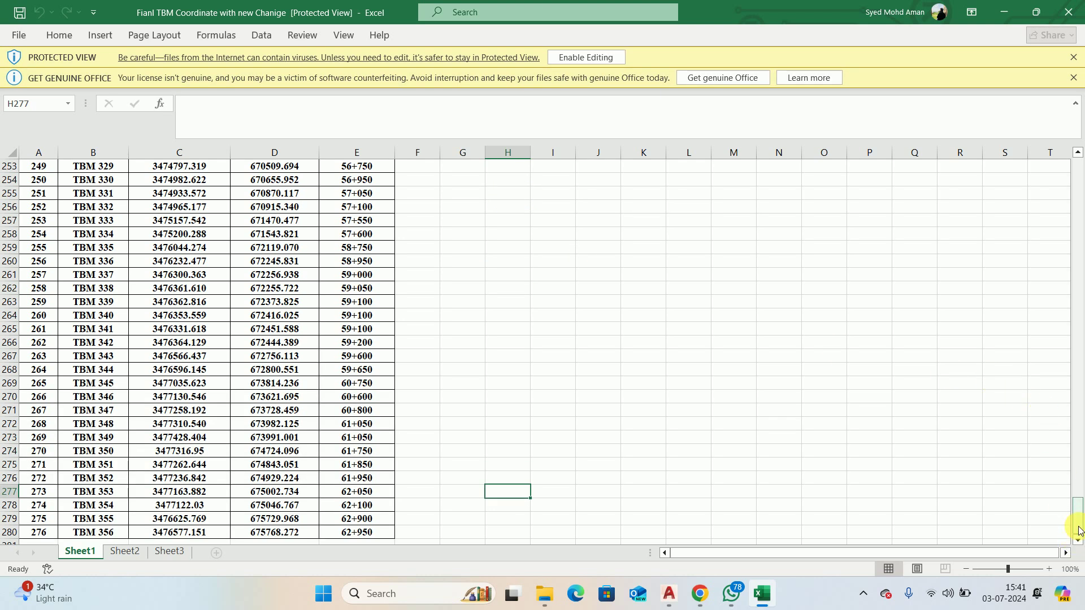
{"action": "left_click_drag", "start_coordinate": [1078, 525], "coordinate": [1077, 169]}
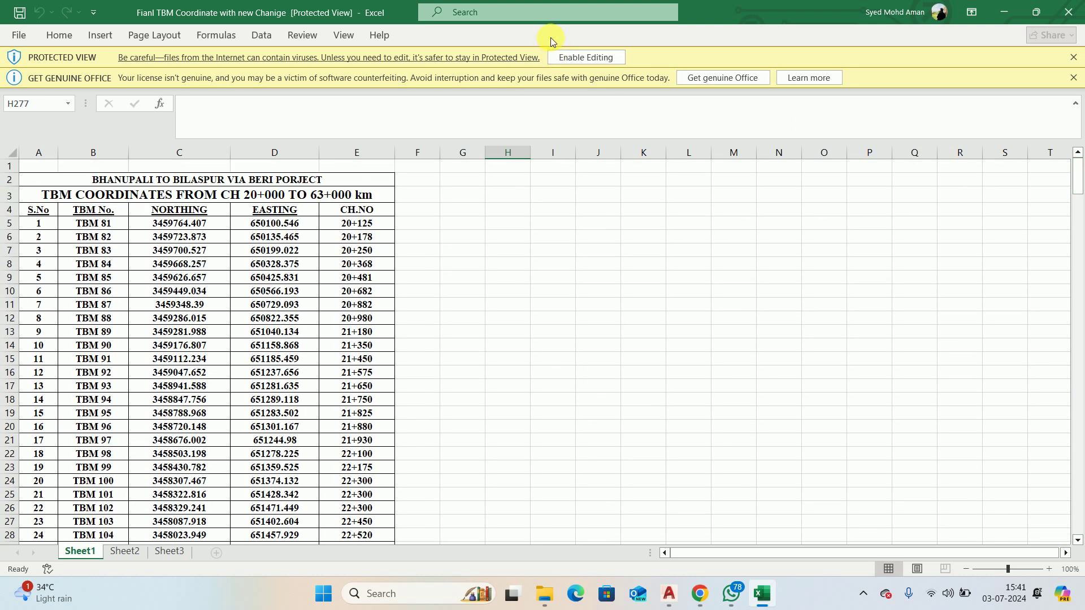
{"action": "left_click", "coordinate": [586, 57]}
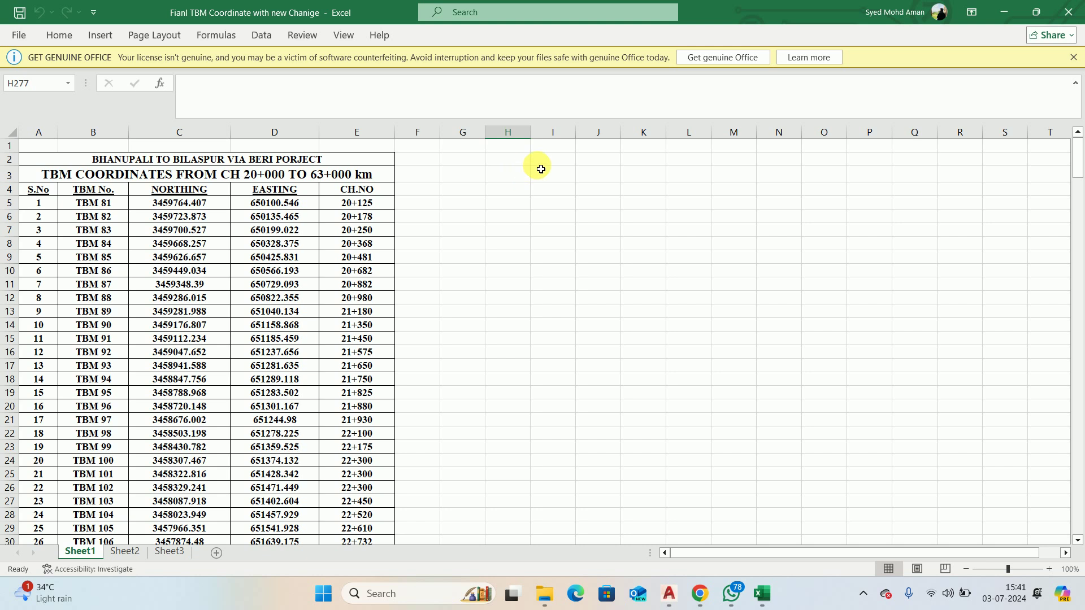
{"action": "left_click_drag", "start_coordinate": [576, 132], "coordinate": [667, 131]}
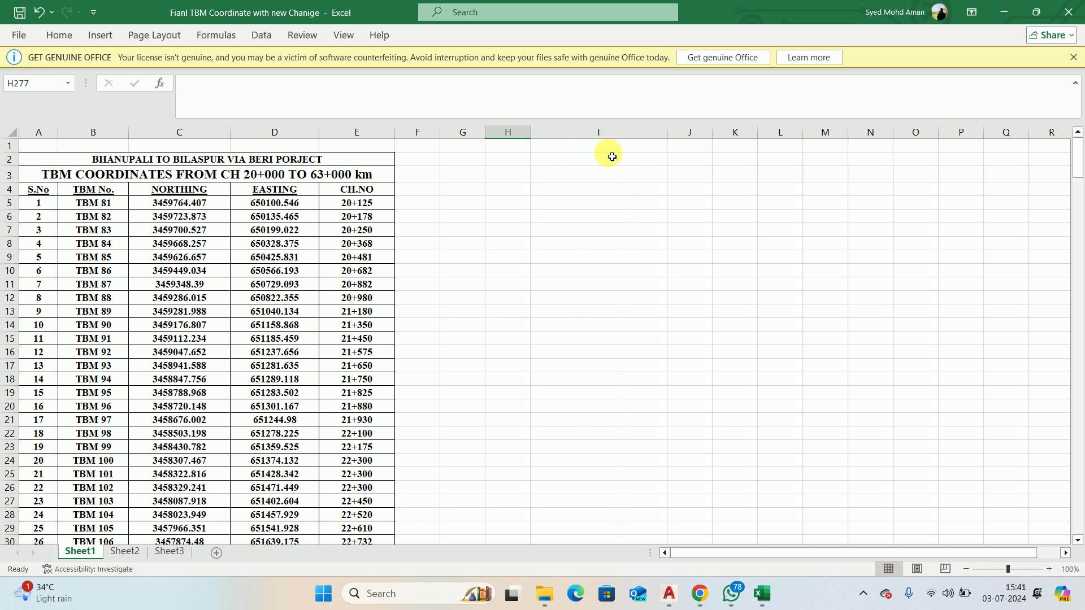
{"action": "left_click", "coordinate": [570, 158]}
{"action": "type", "text": "="}
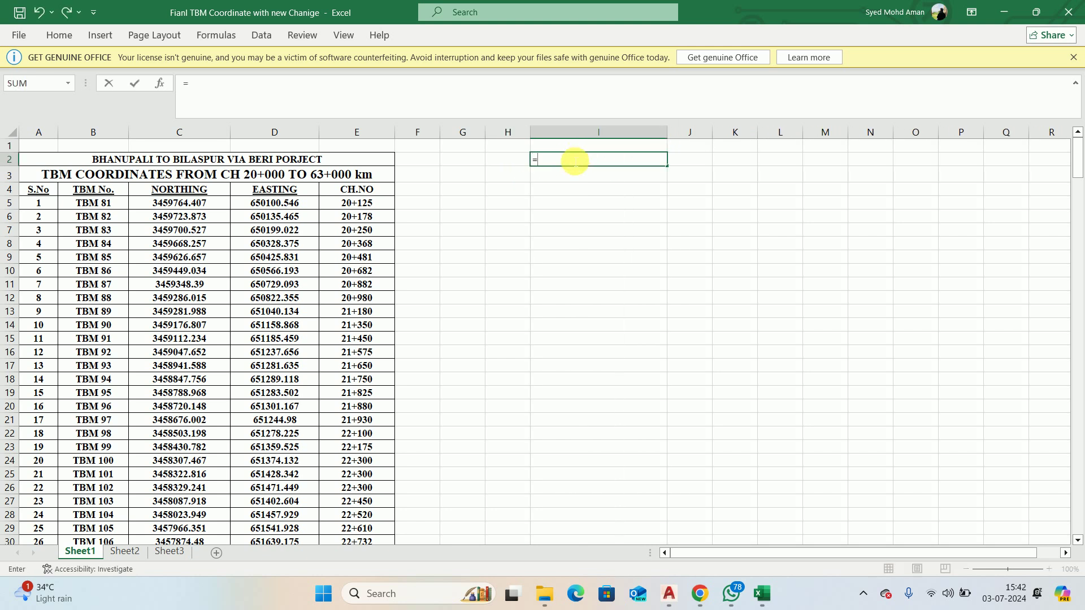
{"action": "key", "text": "Escape"}
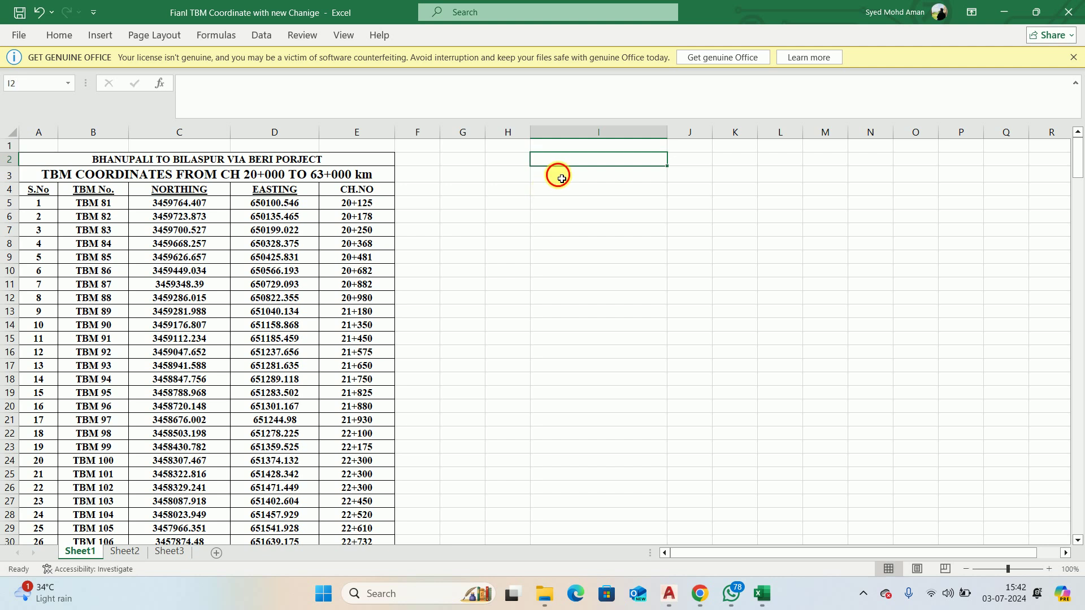
Step: Enter =D4&","&C4 in I4 to join easting and northing with a comma
{"action": "left_click", "coordinate": [564, 176]}
{"action": "left_click", "coordinate": [562, 190]}
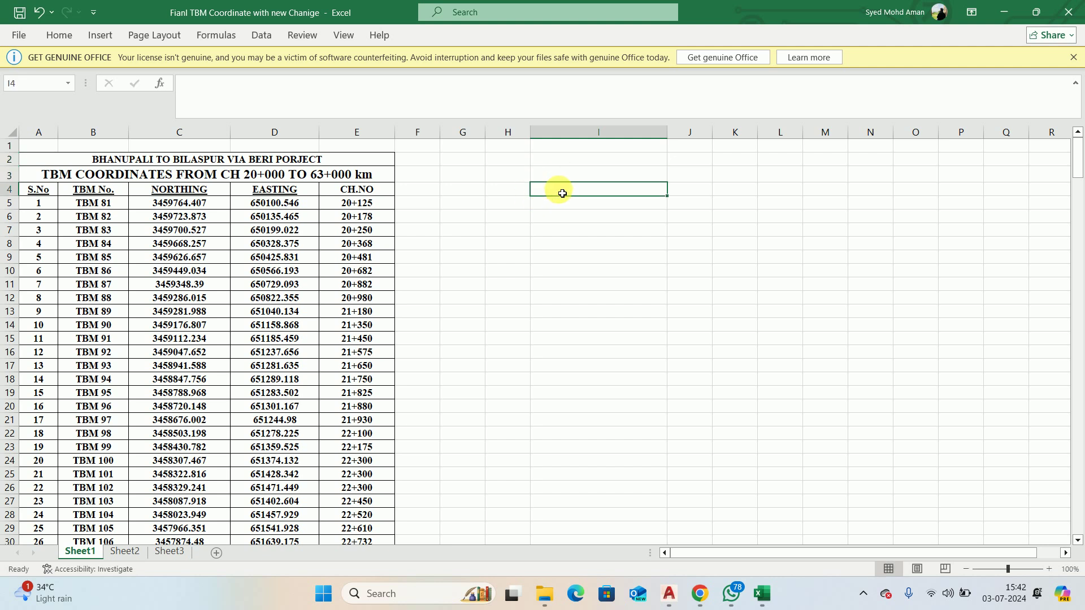
{"action": "type", "text": "="}
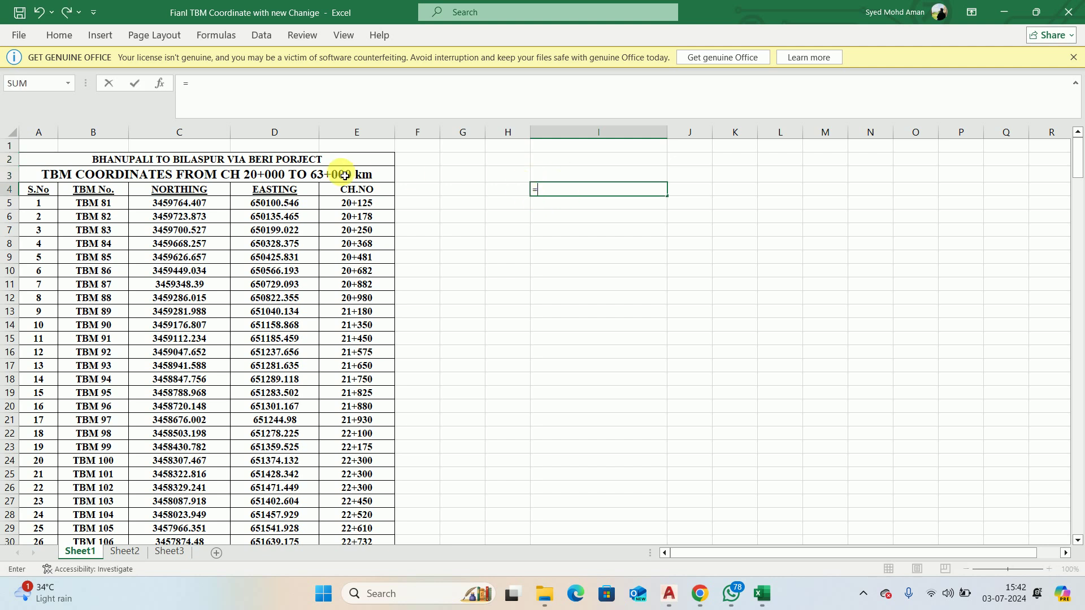
{"action": "left_click", "coordinate": [305, 191]}
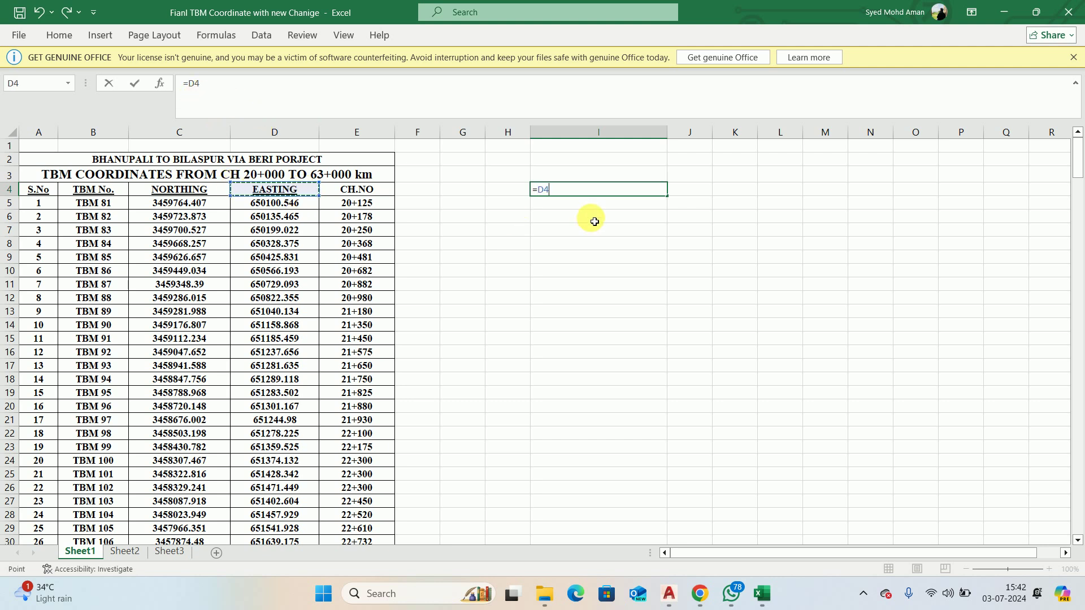
{"action": "type", "text": "&"}
{"action": "type", "text": "\","}
{"action": "type", "text": "\""}
{"action": "type", "text": "&"}
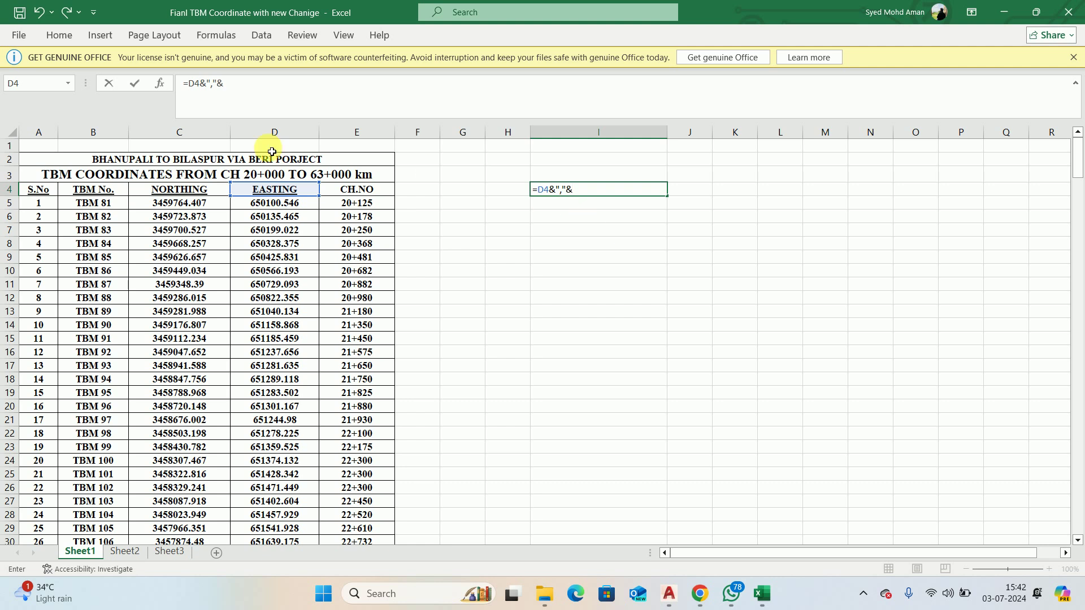
{"action": "left_click", "coordinate": [172, 196]}
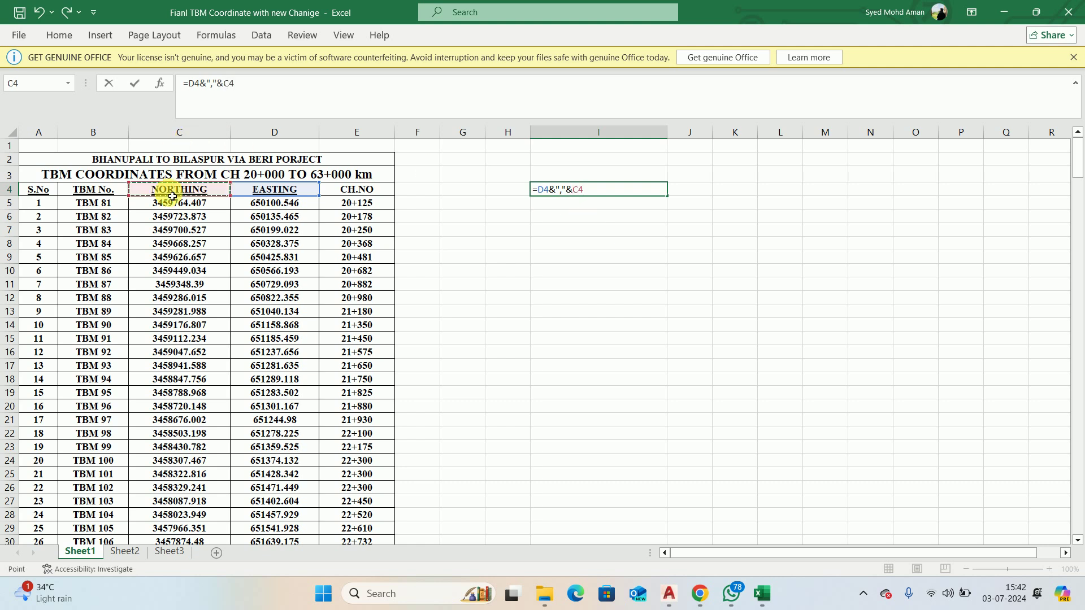
{"action": "key", "text": "Return"}
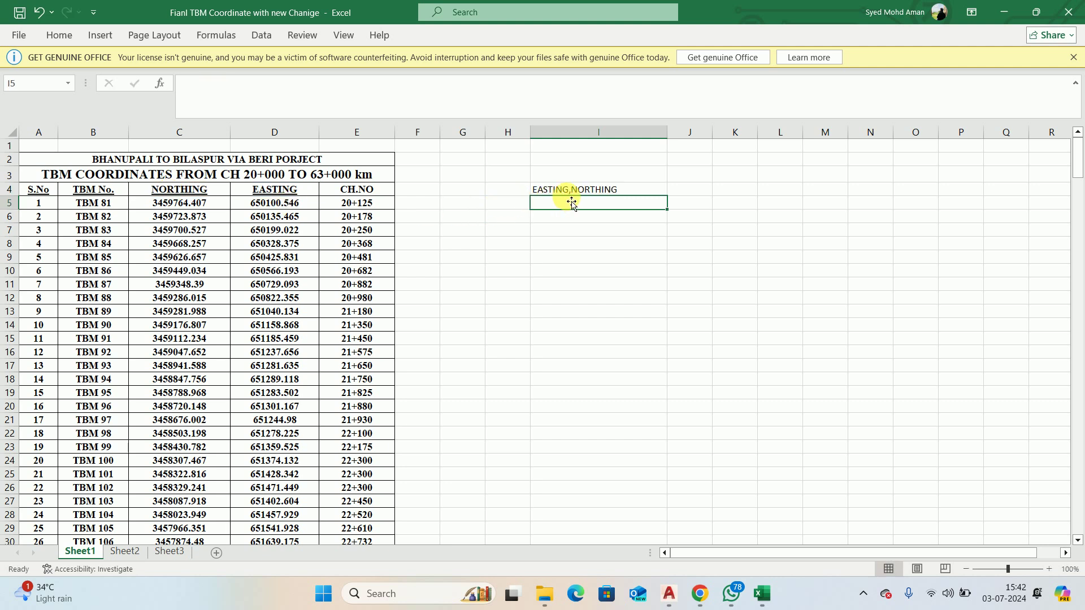
Step: Fill the I4 combining formula down column I to row 280
{"action": "left_click", "coordinate": [617, 190]}
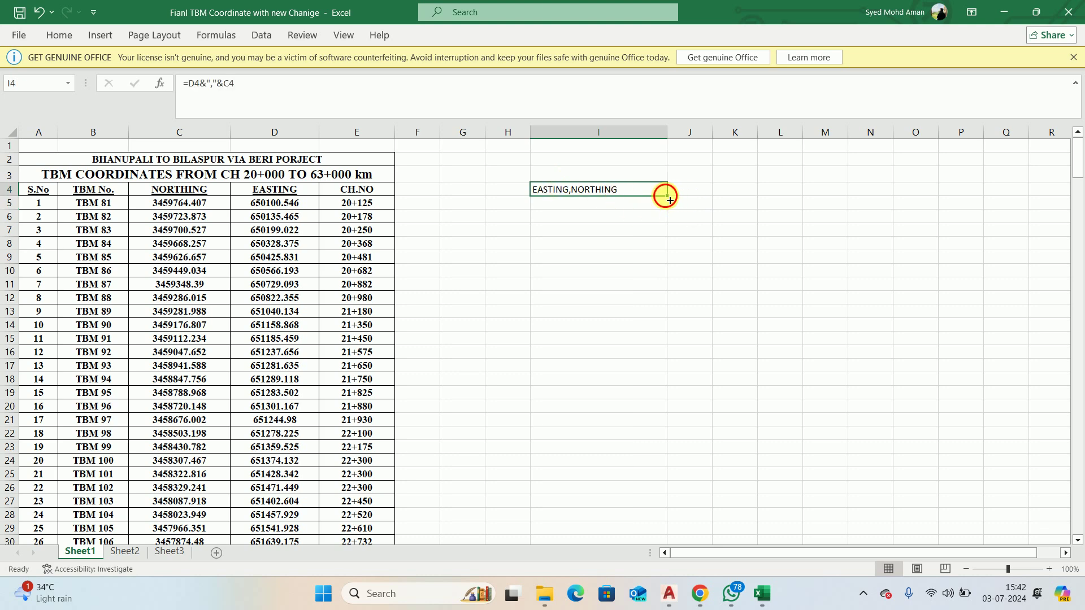
{"action": "left_click_drag", "start_coordinate": [667, 196], "coordinate": [603, 608]}
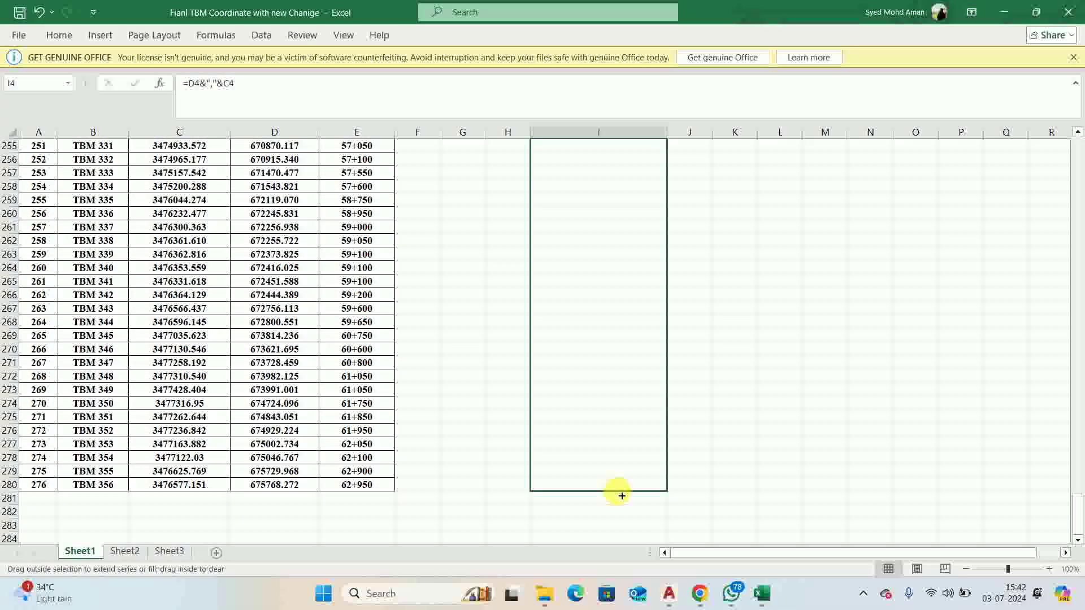
{"action": "left_click_drag", "start_coordinate": [603, 607], "coordinate": [617, 492]}
{"action": "scroll", "coordinate": [618, 486], "scroll_direction": "up", "scroll_amount": 5}
{"action": "scroll", "coordinate": [618, 463], "scroll_direction": "up", "scroll_amount": 6}
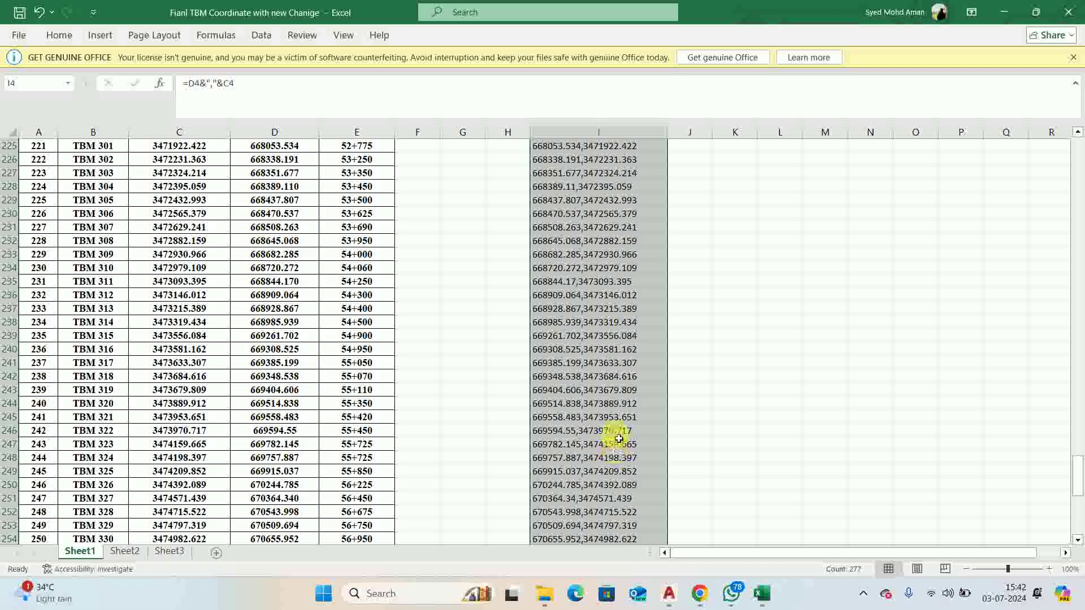
{"action": "scroll", "coordinate": [618, 435], "scroll_direction": "up", "scroll_amount": 8}
{"action": "scroll", "coordinate": [618, 433], "scroll_direction": "up", "scroll_amount": 6}
{"action": "scroll", "coordinate": [618, 433], "scroll_direction": "up", "scroll_amount": 4}
{"action": "scroll", "coordinate": [618, 432], "scroll_direction": "up", "scroll_amount": 6}
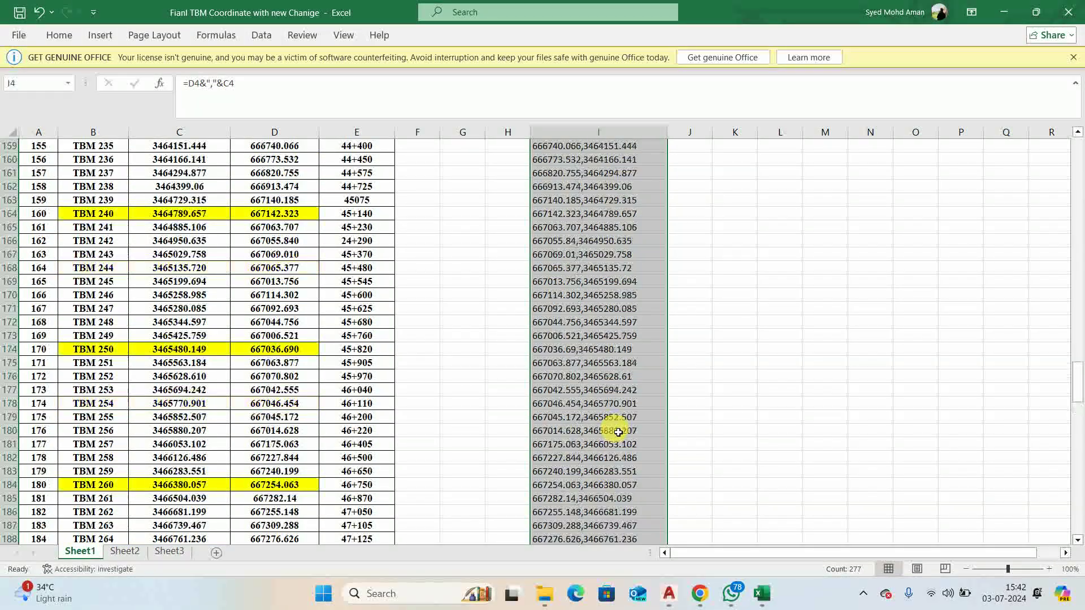
{"action": "scroll", "coordinate": [618, 432], "scroll_direction": "up", "scroll_amount": 6}
{"action": "scroll", "coordinate": [618, 433], "scroll_direction": "up", "scroll_amount": 10}
{"action": "scroll", "coordinate": [613, 421], "scroll_direction": "up", "scroll_amount": 6}
{"action": "scroll", "coordinate": [605, 281], "scroll_direction": "up", "scroll_amount": 8}
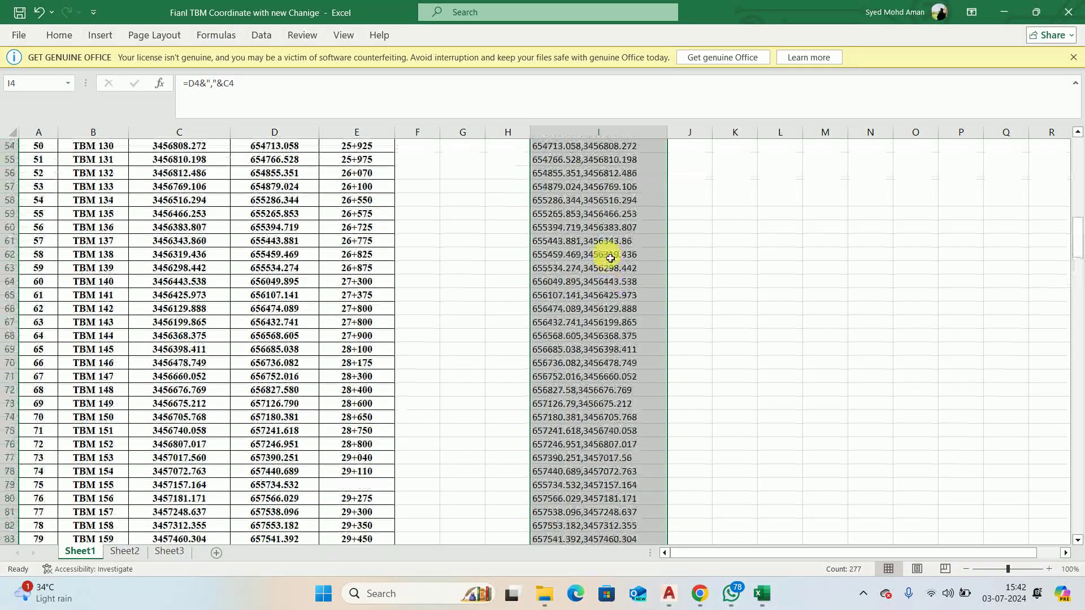
{"action": "scroll", "coordinate": [610, 252], "scroll_direction": "up", "scroll_amount": 9}
{"action": "scroll", "coordinate": [607, 249], "scroll_direction": "up", "scroll_amount": 9}
{"action": "scroll", "coordinate": [609, 243], "scroll_direction": "up", "scroll_amount": 2}
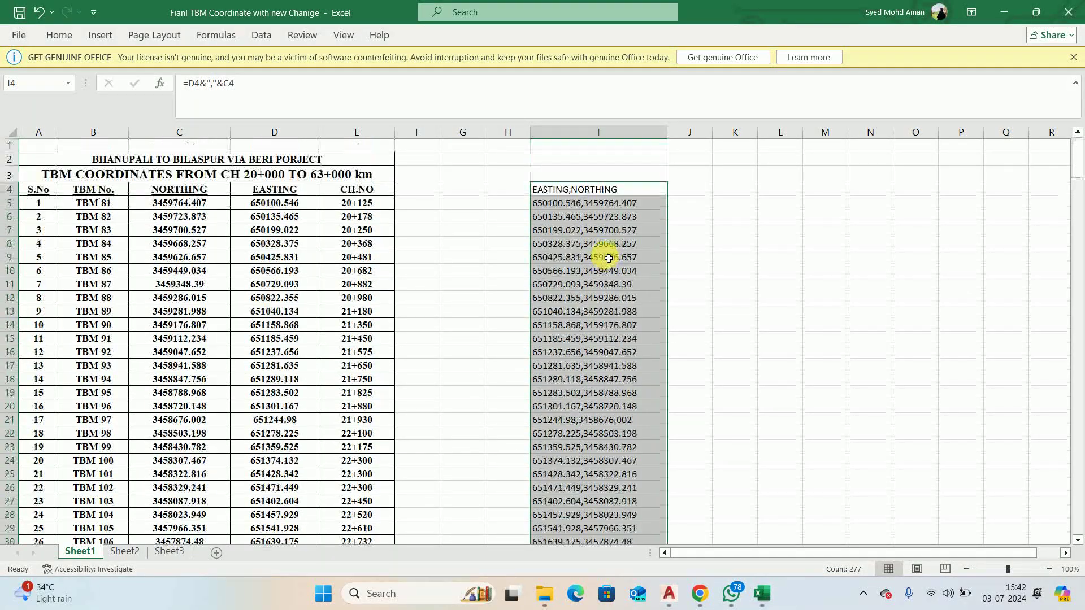
Step: Copy the combined coordinate pairs in I5:I280 and switch to AutoCAD
{"action": "left_click", "coordinate": [556, 215]}
{"action": "left_click_drag", "start_coordinate": [556, 205], "coordinate": [567, 605]}
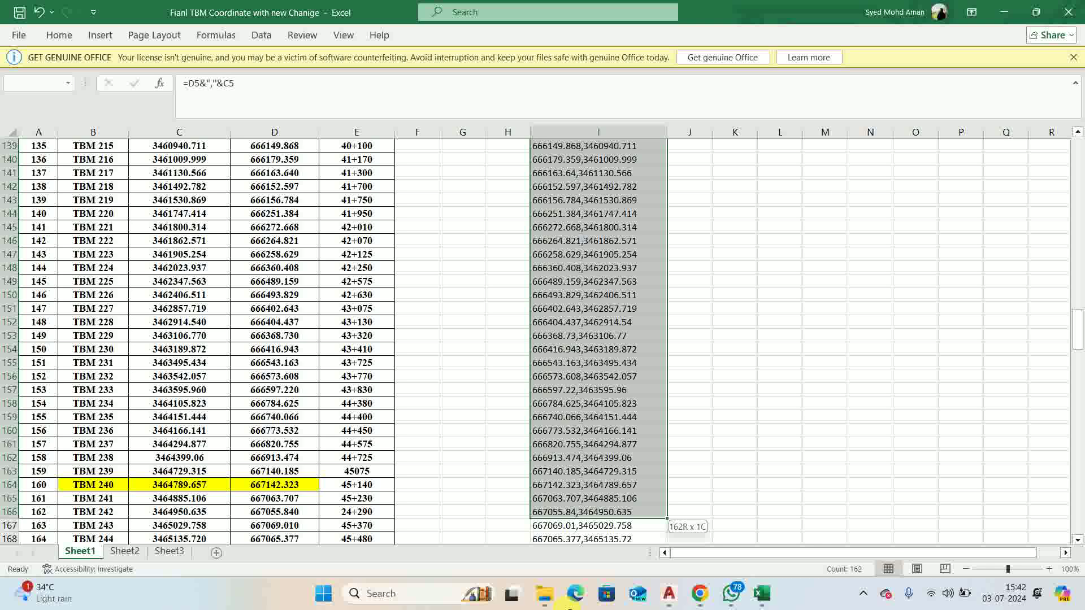
{"action": "left_click_drag", "start_coordinate": [567, 606], "coordinate": [569, 511]}
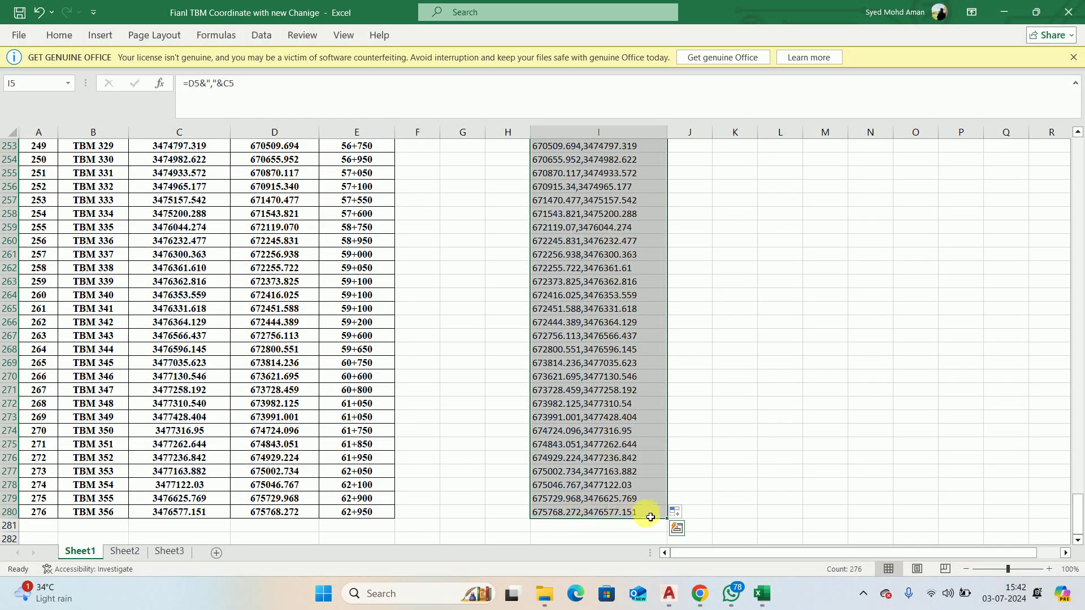
{"action": "key", "text": "ctrl+c"}
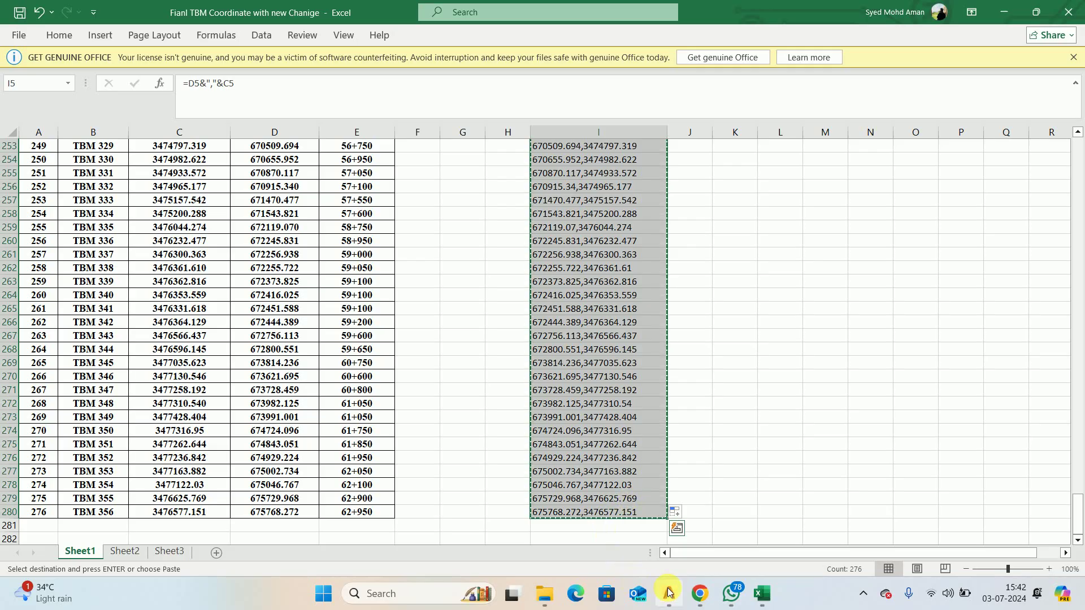
{"action": "left_click", "coordinate": [666, 594]}
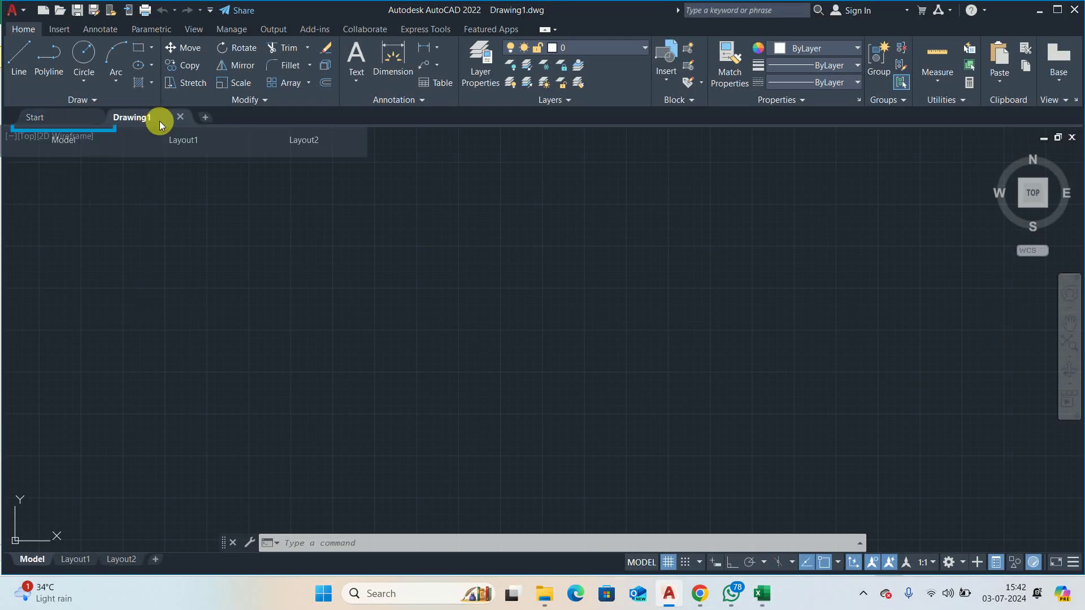
Step: Close the empty Drawing1 and start a new drawing from the acadiso.dwt template
{"action": "left_click", "coordinate": [179, 118]}
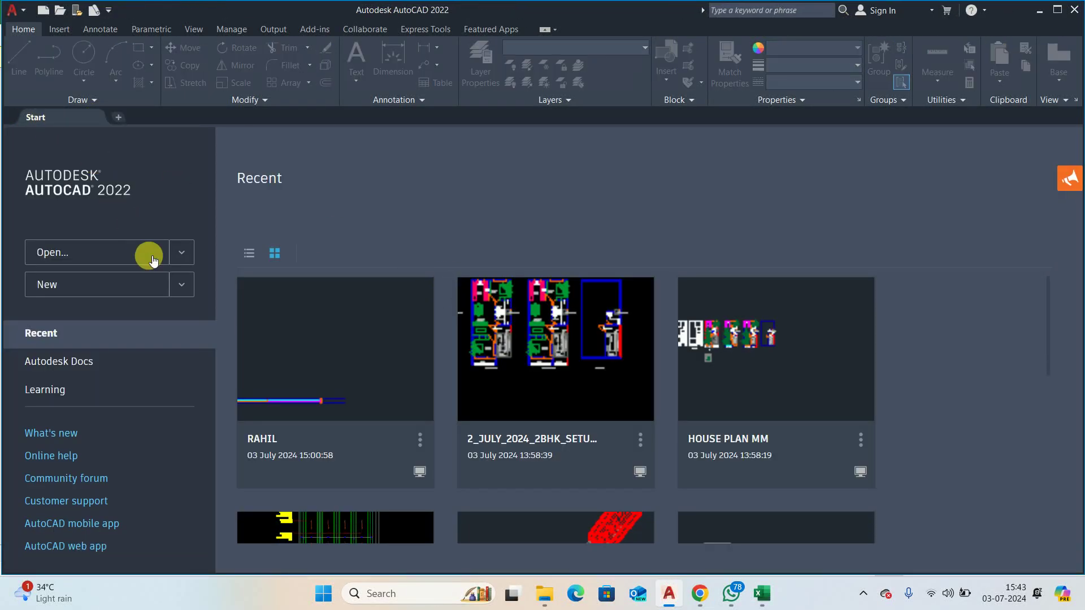
{"action": "left_click", "coordinate": [181, 285]}
{"action": "left_click", "coordinate": [82, 335]}
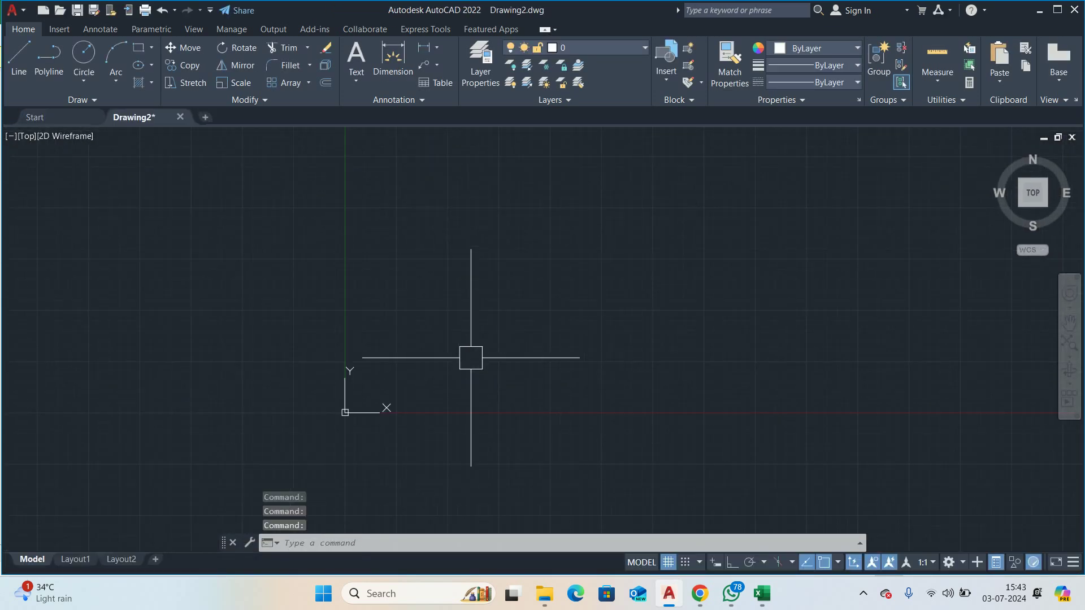
Step: Set the drawing's insertion units to Meters and length precision to 0.000
{"action": "type", "text": "un"}
{"action": "key", "text": "Return"}
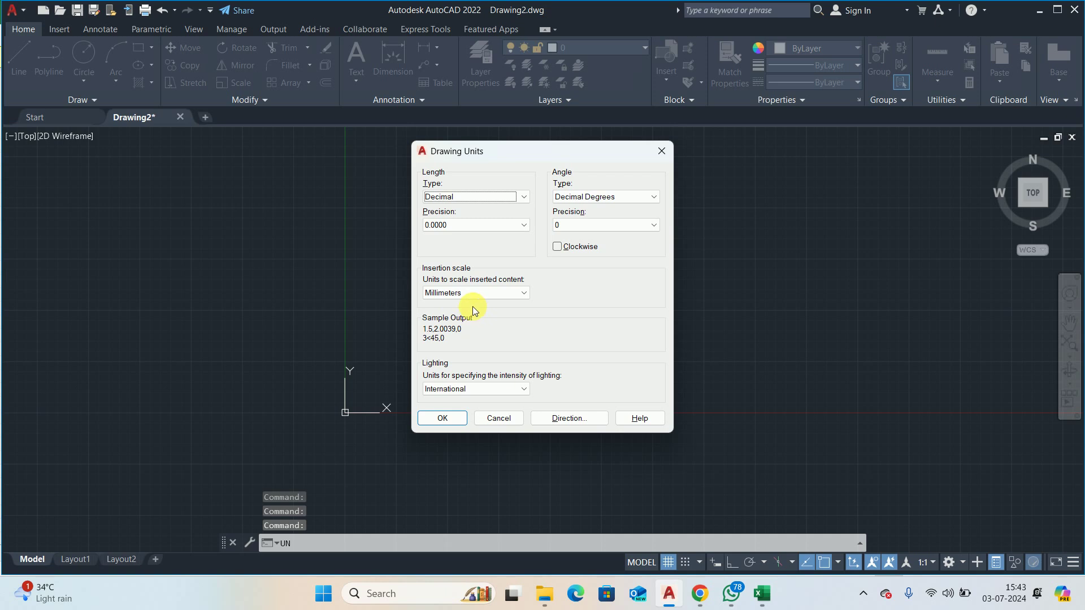
{"action": "left_click", "coordinate": [472, 294]}
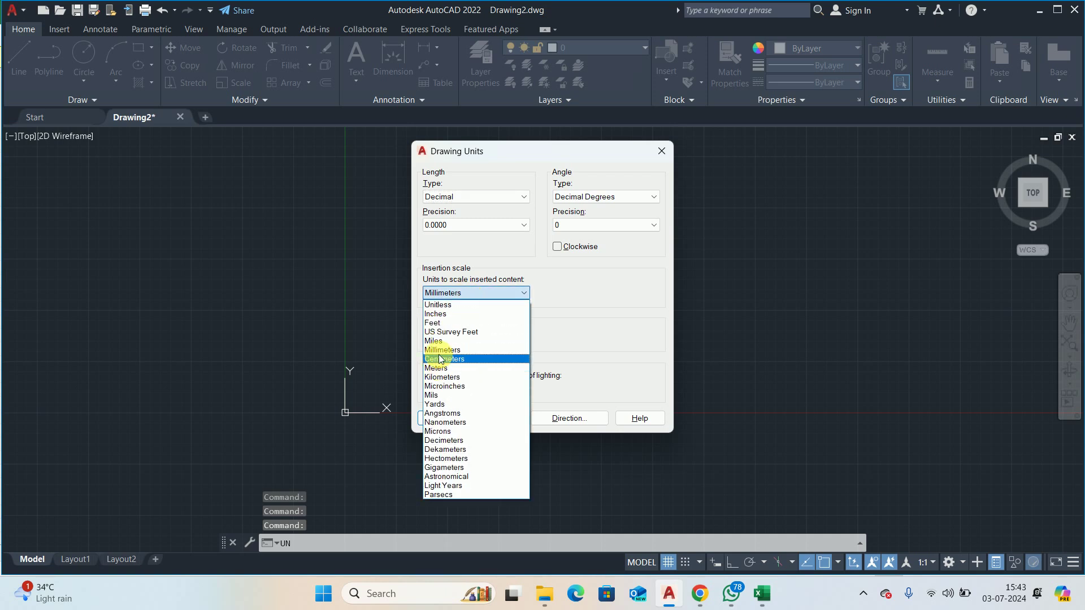
{"action": "left_click", "coordinate": [442, 349]}
{"action": "left_click", "coordinate": [445, 295]}
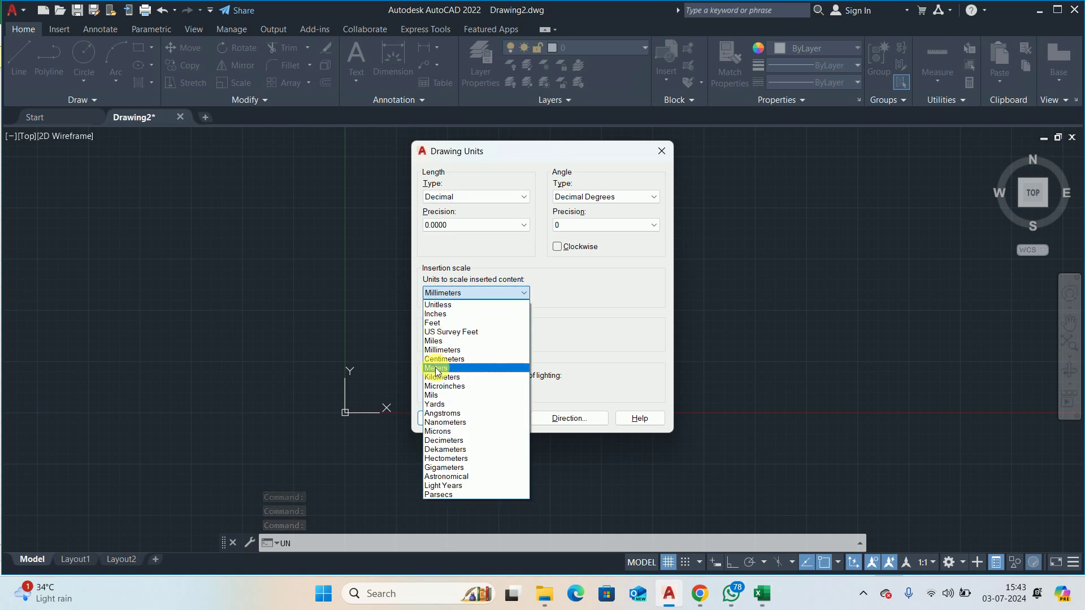
{"action": "left_click", "coordinate": [435, 365]}
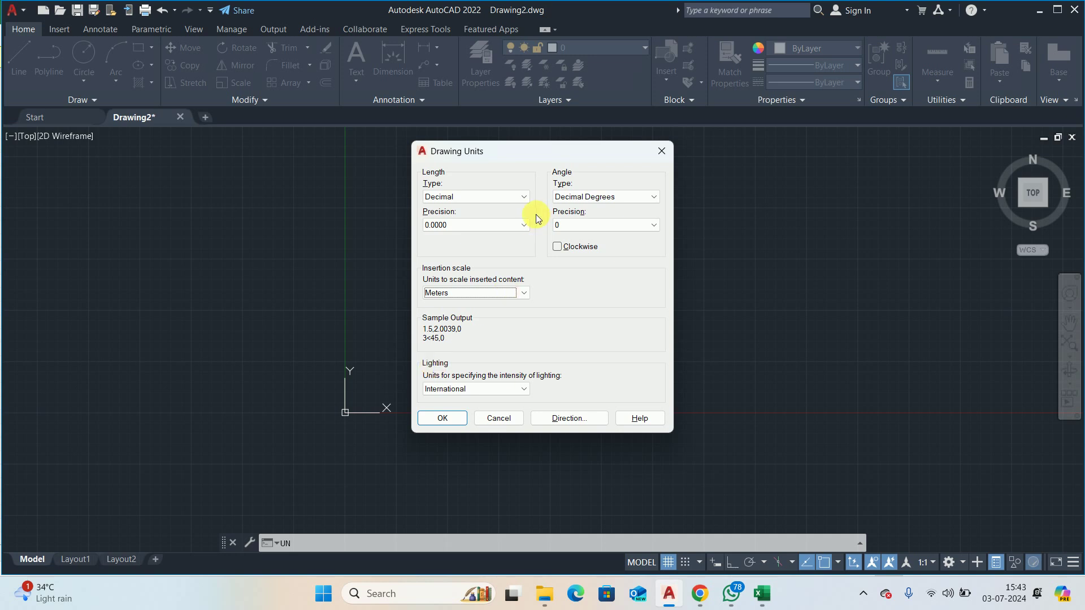
{"action": "left_click", "coordinate": [455, 225]}
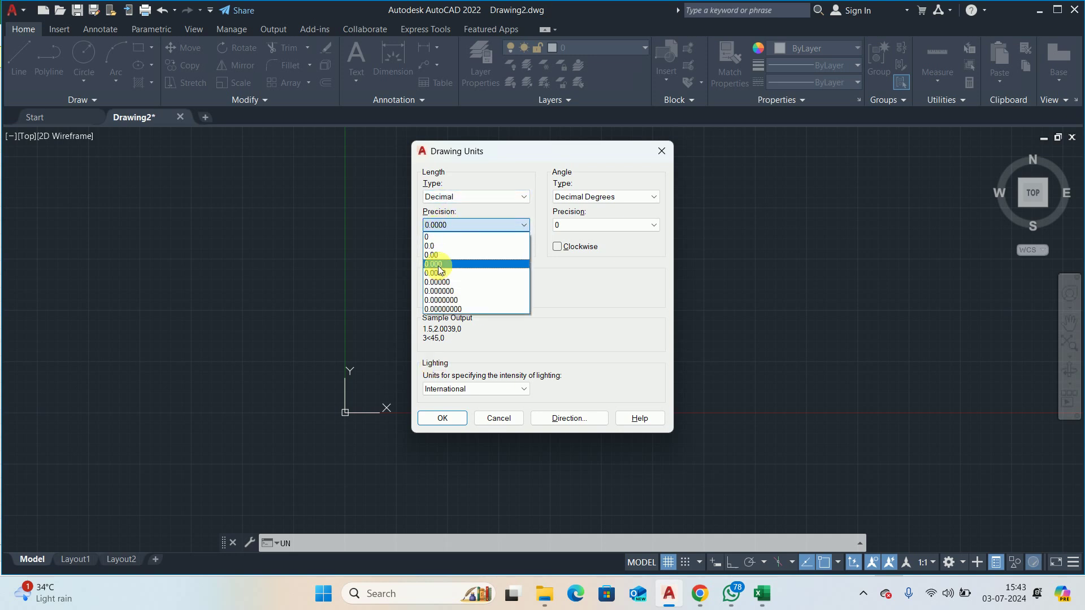
{"action": "left_click", "coordinate": [438, 261]}
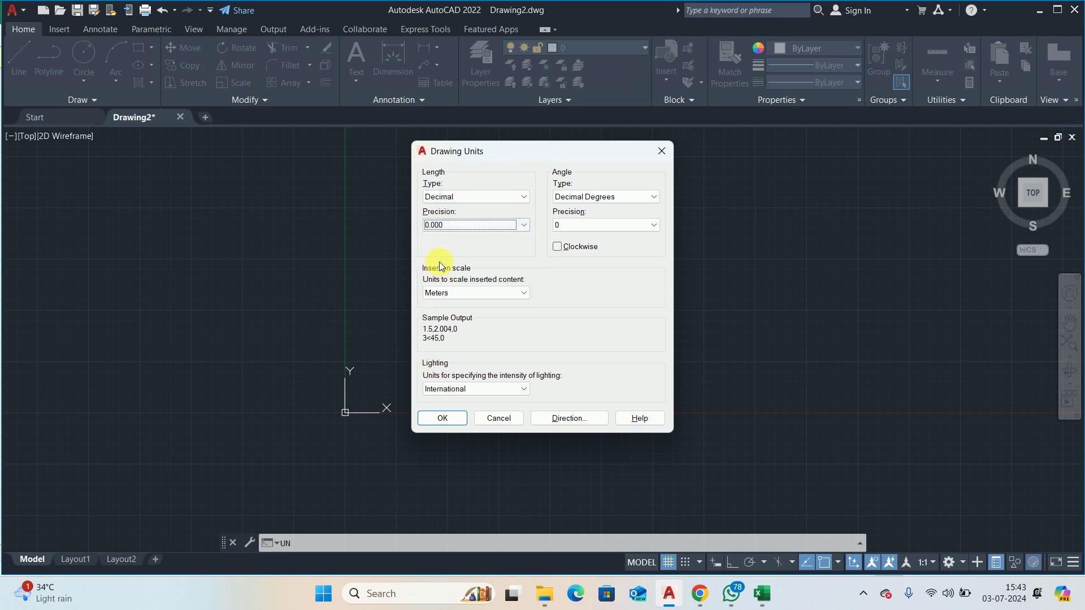
{"action": "left_click", "coordinate": [429, 419]}
Step: Give the ISO-25 dimension style a Period decimal separator and 0.000 primary-unit precision
{"action": "type", "text": "d"}
{"action": "key", "text": "Return"}
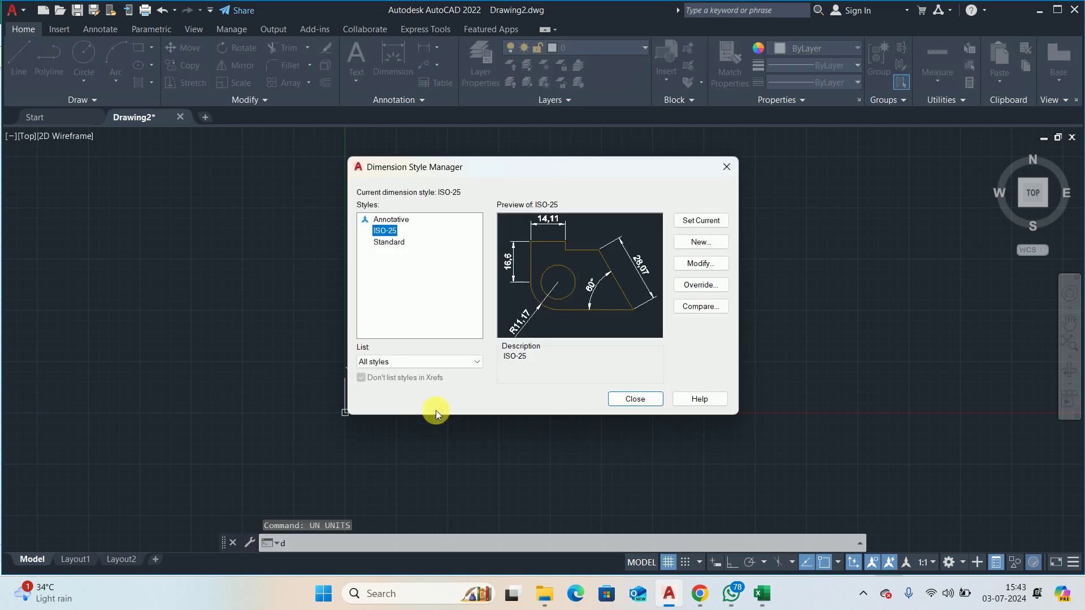
{"action": "left_click", "coordinate": [699, 264]}
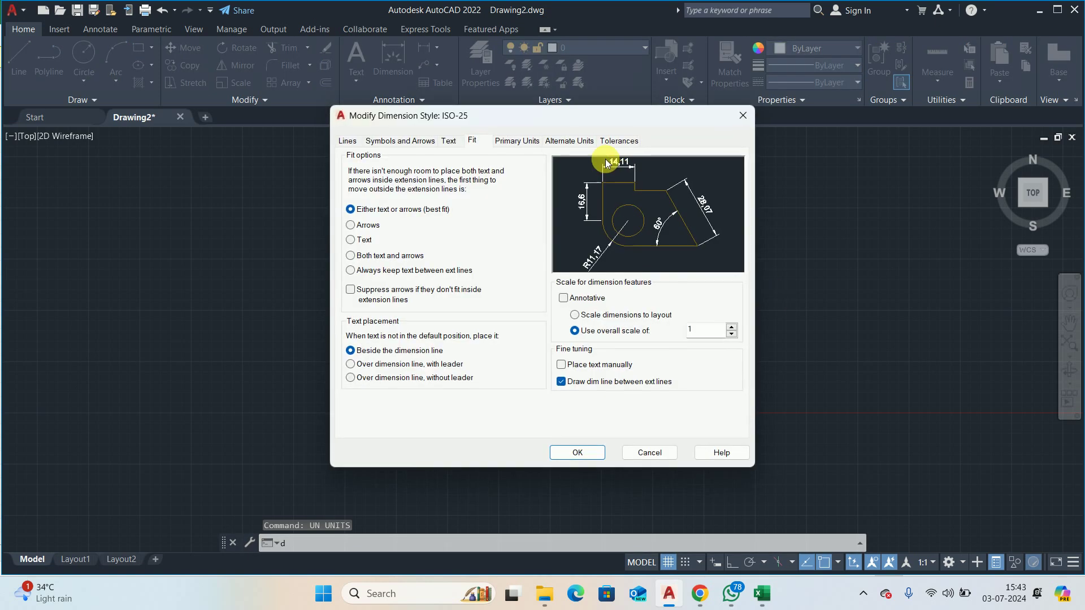
{"action": "left_click", "coordinate": [516, 141]}
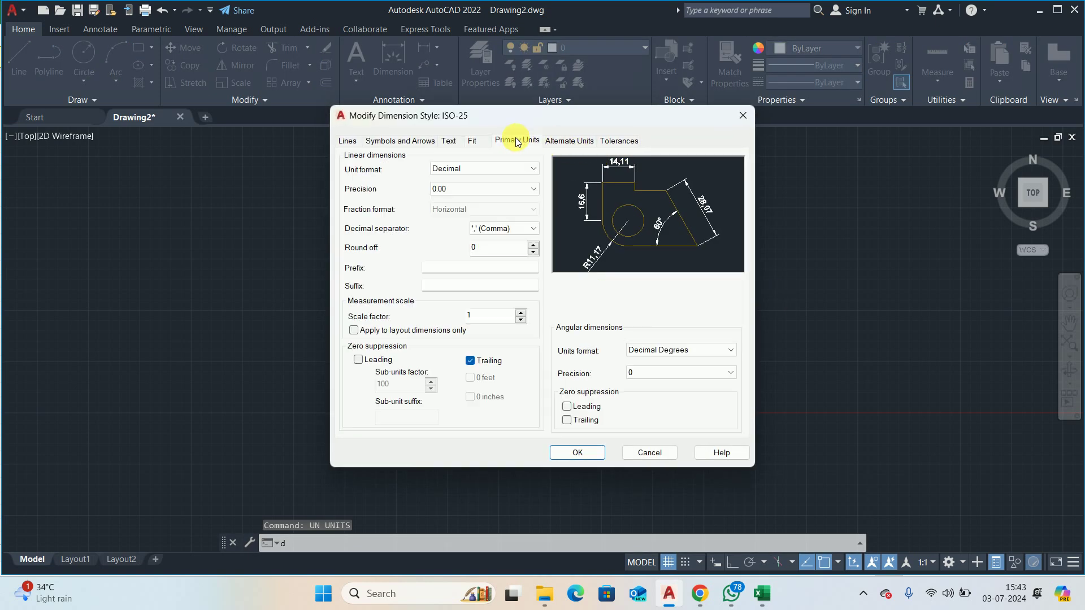
{"action": "left_click", "coordinate": [484, 227]}
{"action": "left_click", "coordinate": [485, 227]}
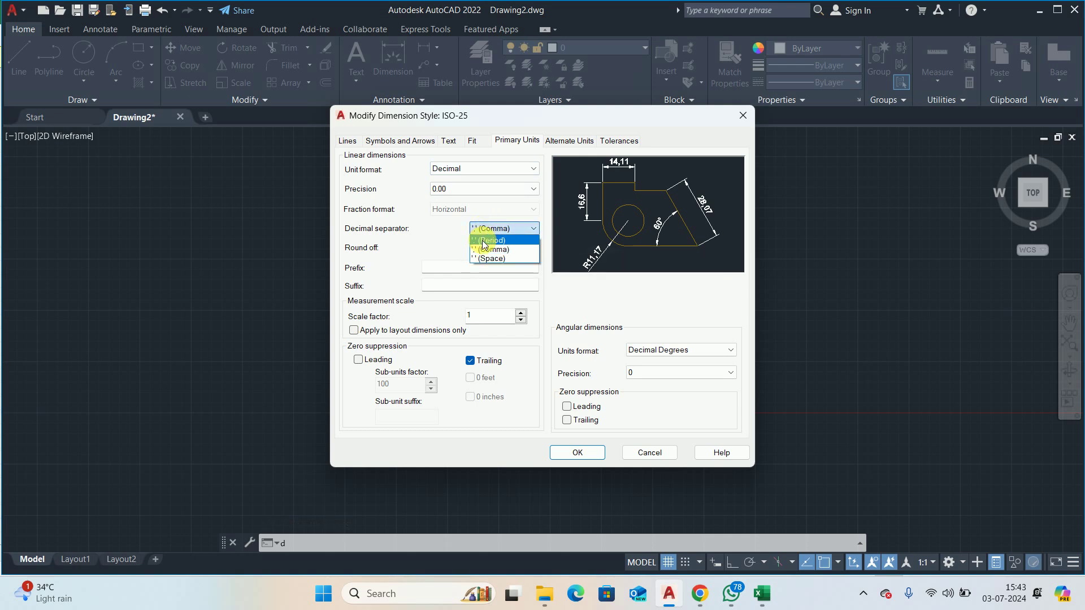
{"action": "left_click", "coordinate": [489, 237]}
{"action": "left_click", "coordinate": [461, 190]}
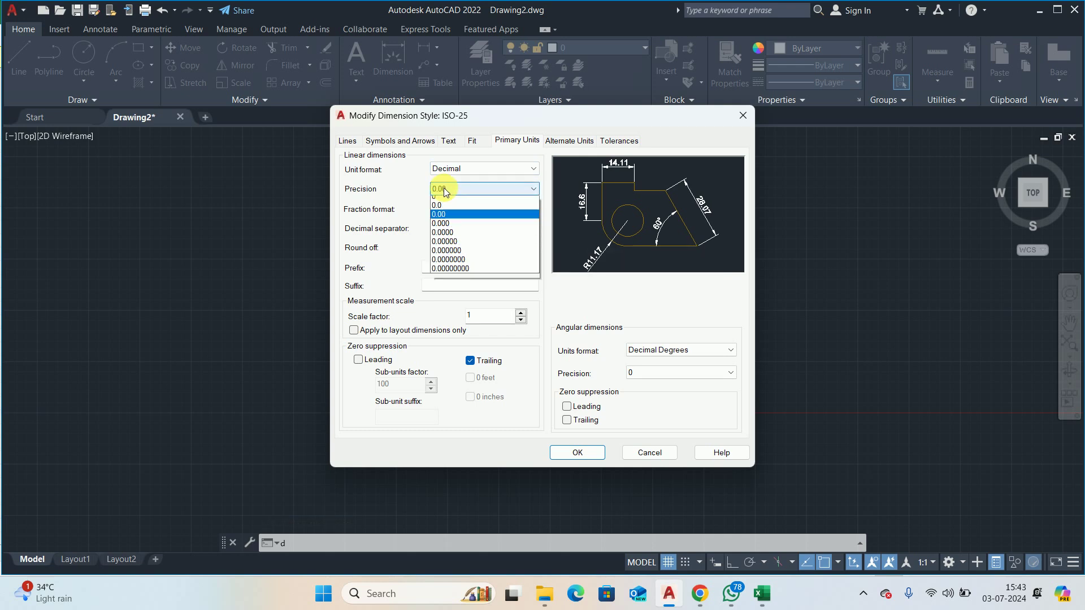
{"action": "left_click", "coordinate": [440, 228]}
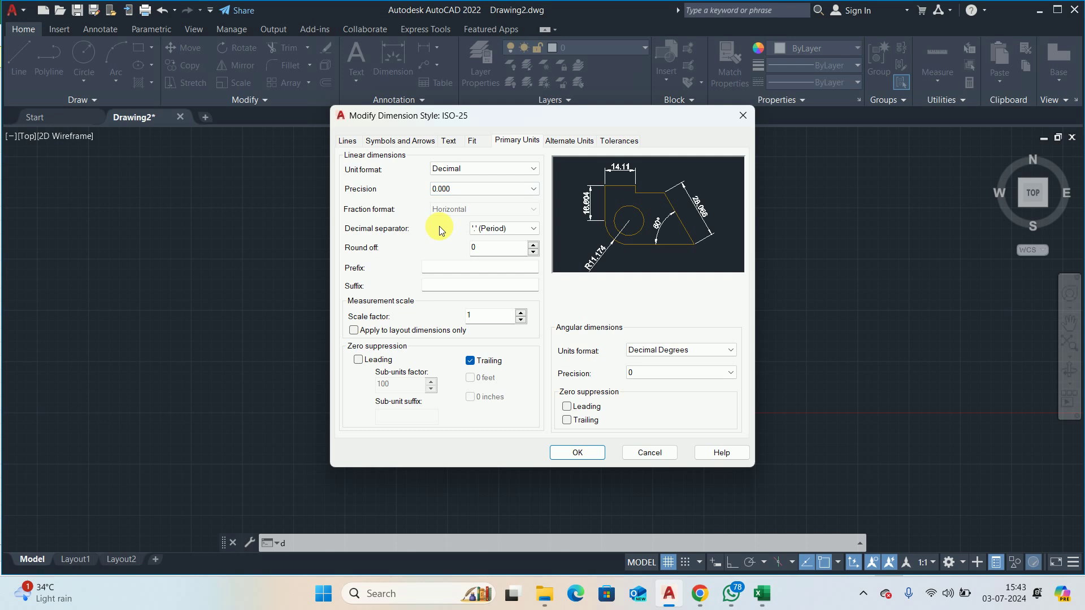
{"action": "left_click", "coordinate": [762, 593]}
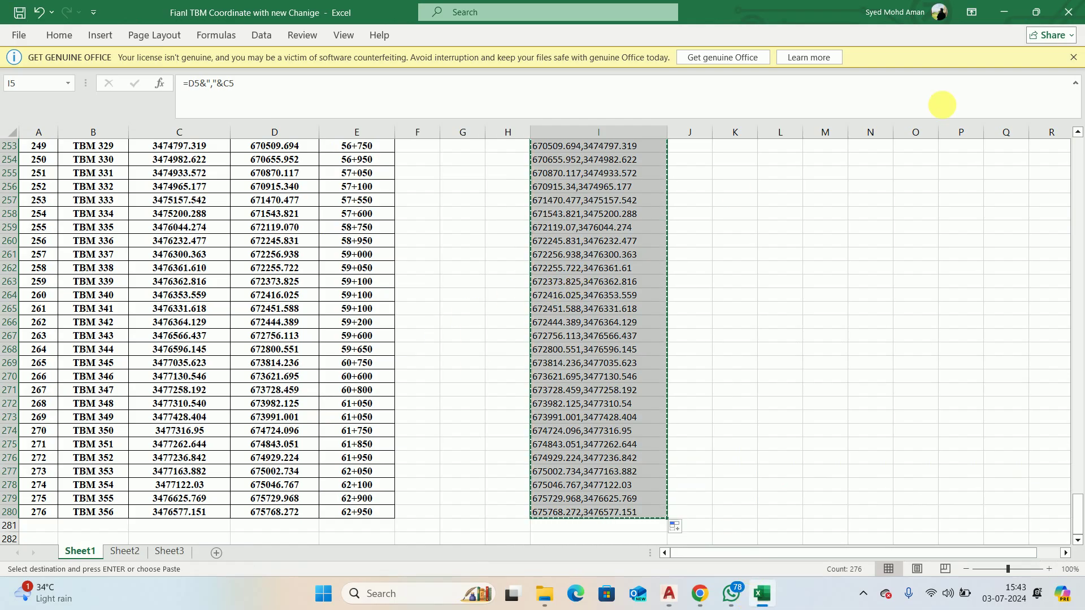
{"action": "left_click", "coordinate": [1003, 12]}
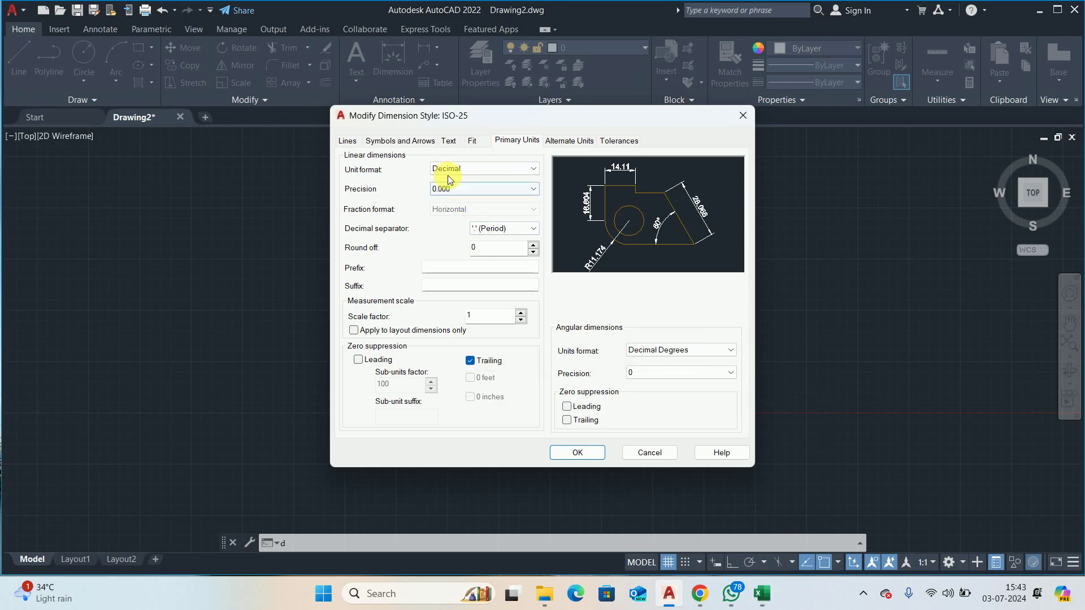
{"action": "left_click", "coordinate": [568, 453]}
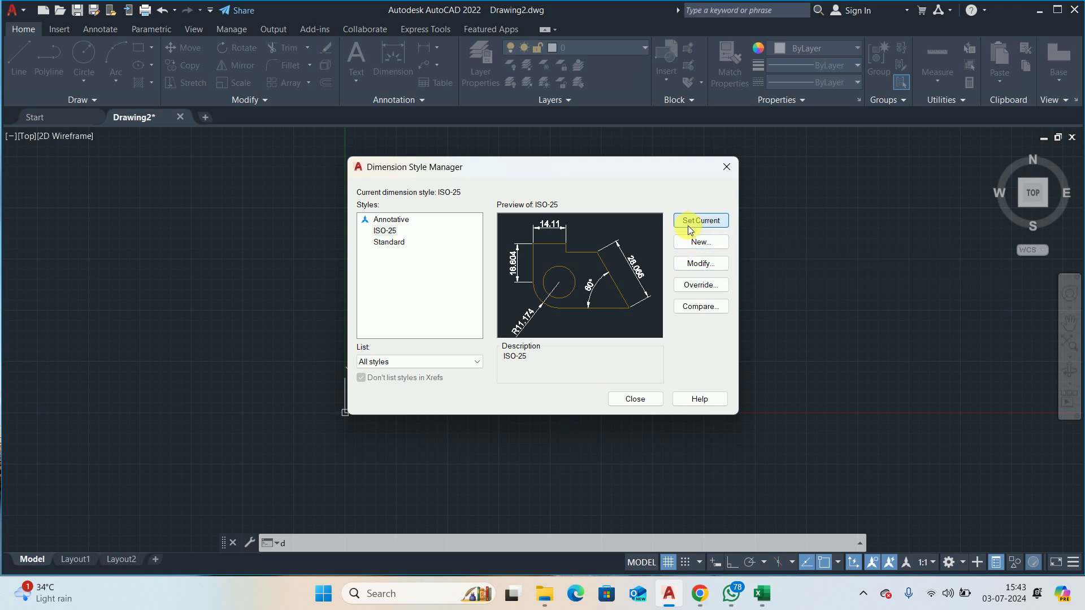
Step: Draw a PLINE by pasting the copied easting,northing pairs into the command line
{"action": "left_click", "coordinate": [635, 399]}
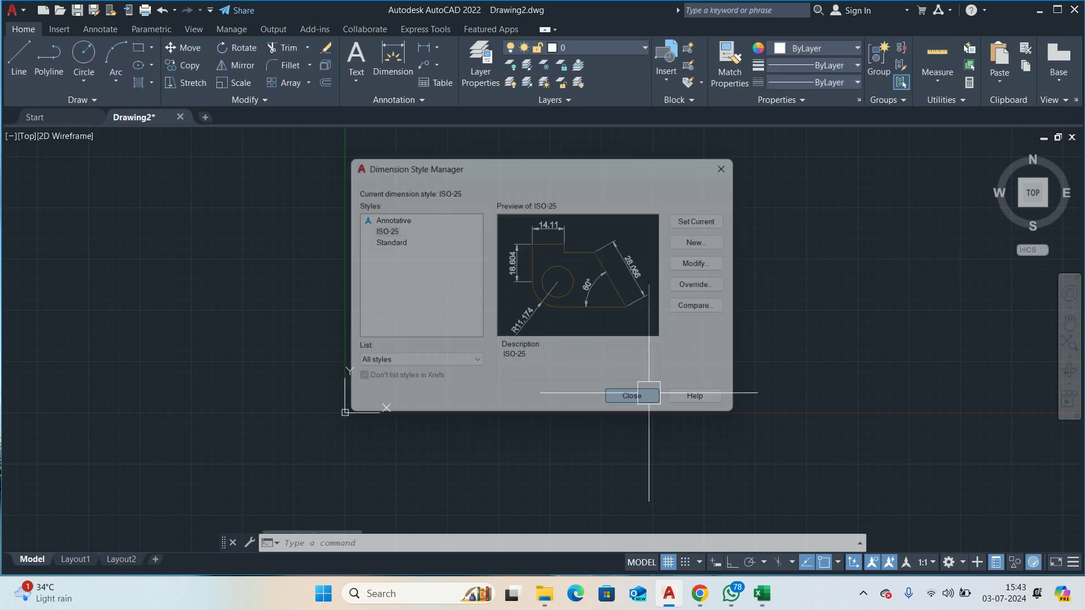
{"action": "type", "text": "pl"}
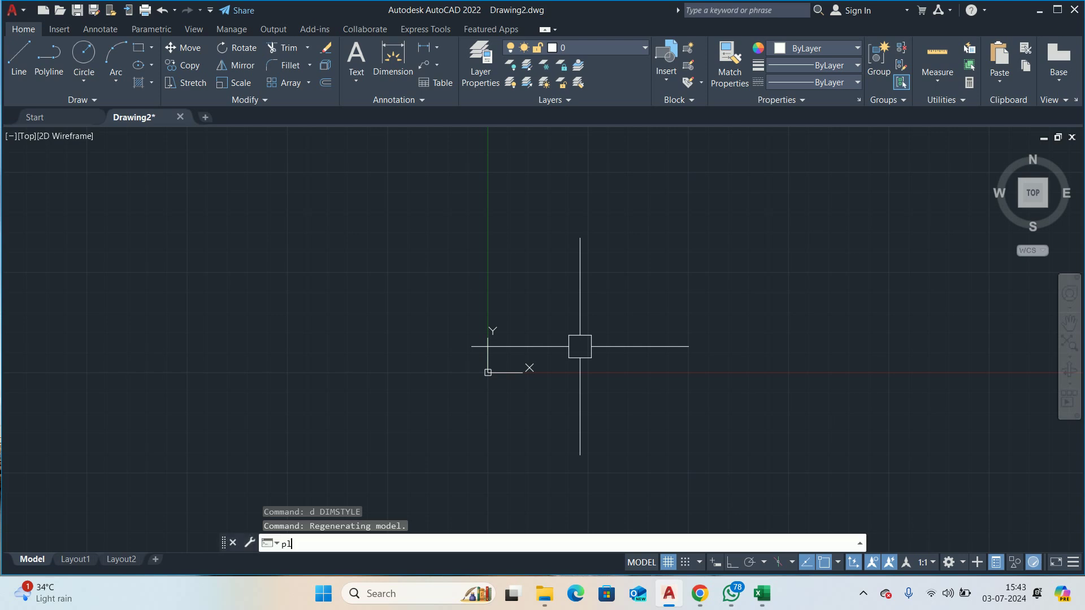
{"action": "key", "text": "Return"}
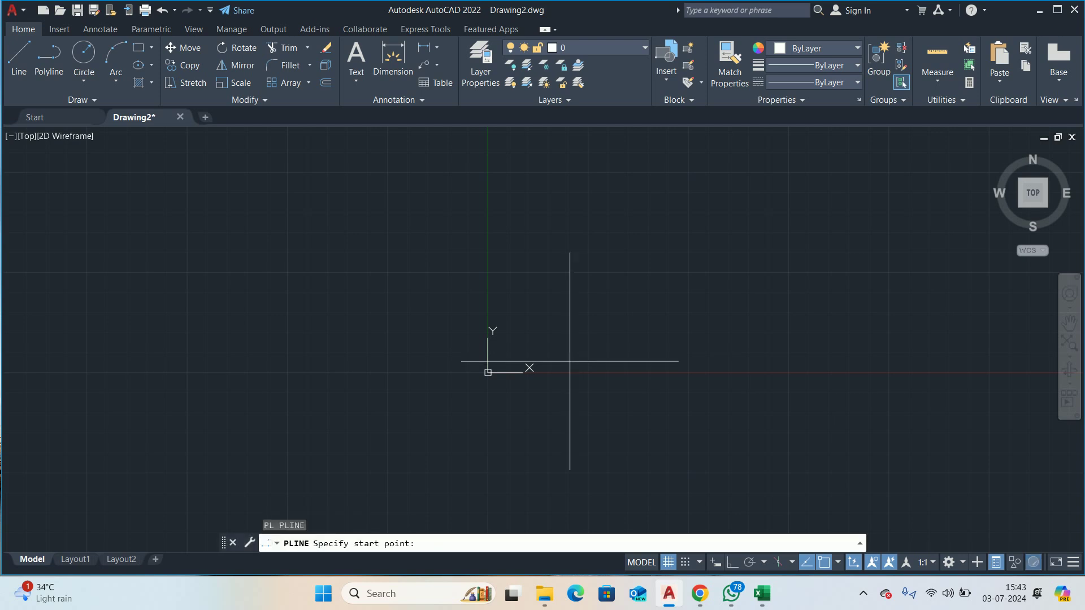
{"action": "left_click", "coordinate": [478, 549]}
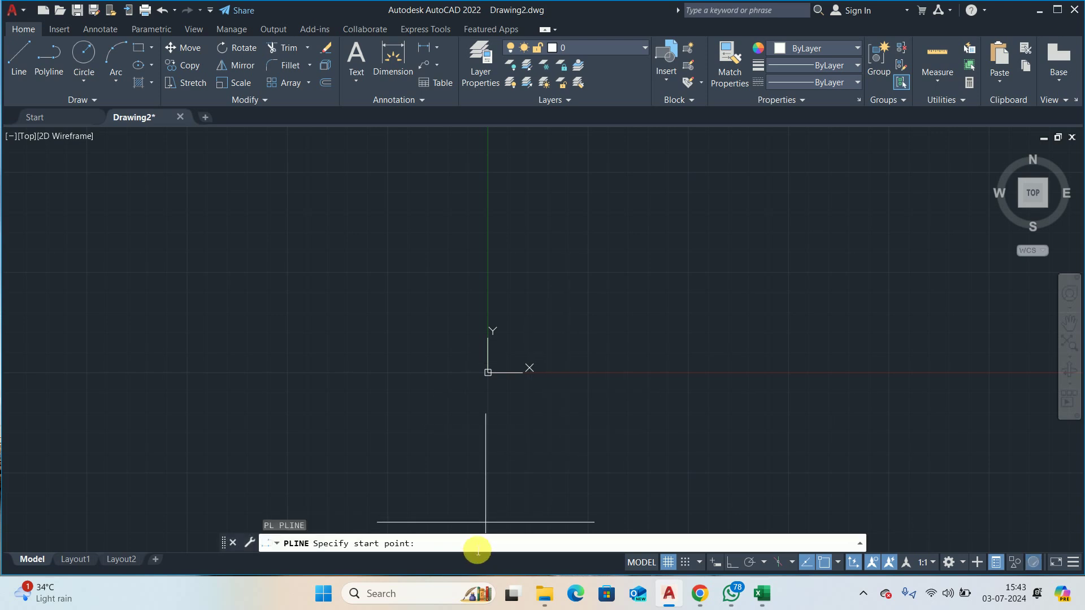
{"action": "right_click", "coordinate": [472, 545]}
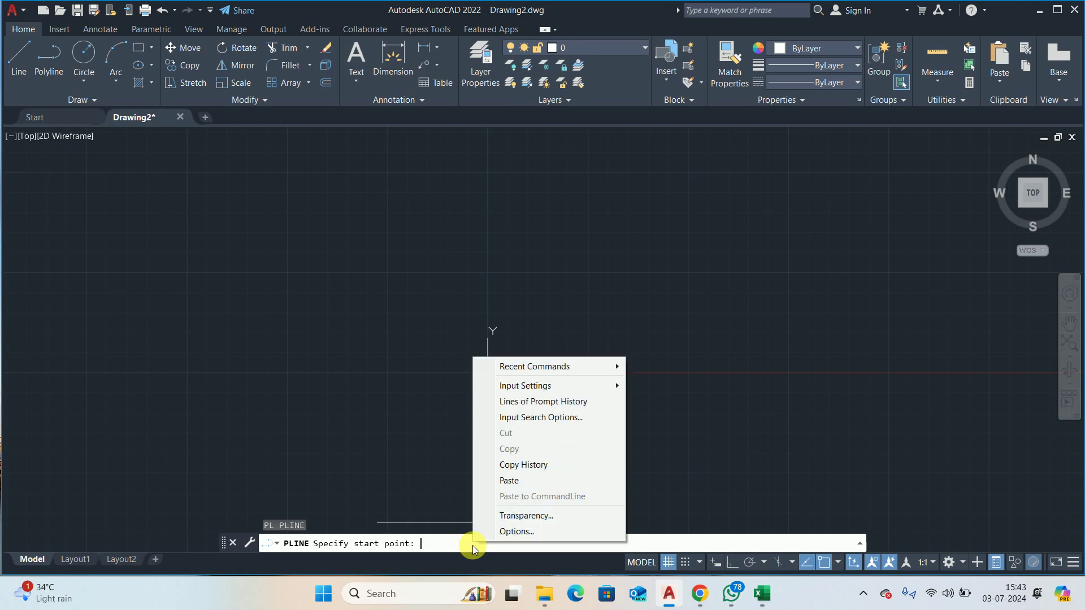
{"action": "left_click", "coordinate": [517, 487]}
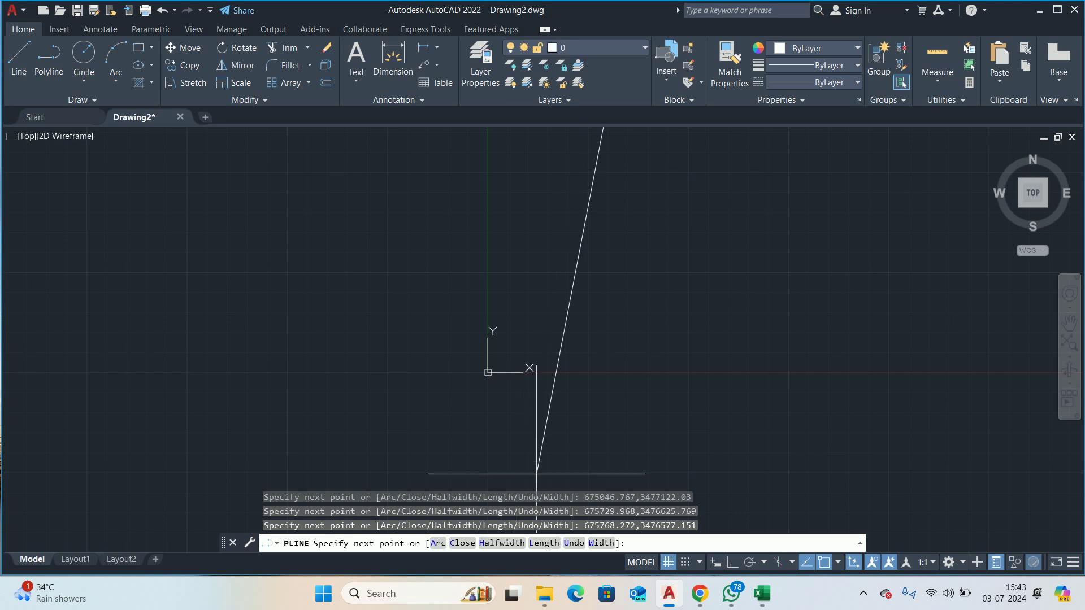
{"action": "scroll", "coordinate": [646, 345], "scroll_direction": "down", "scroll_amount": 5}
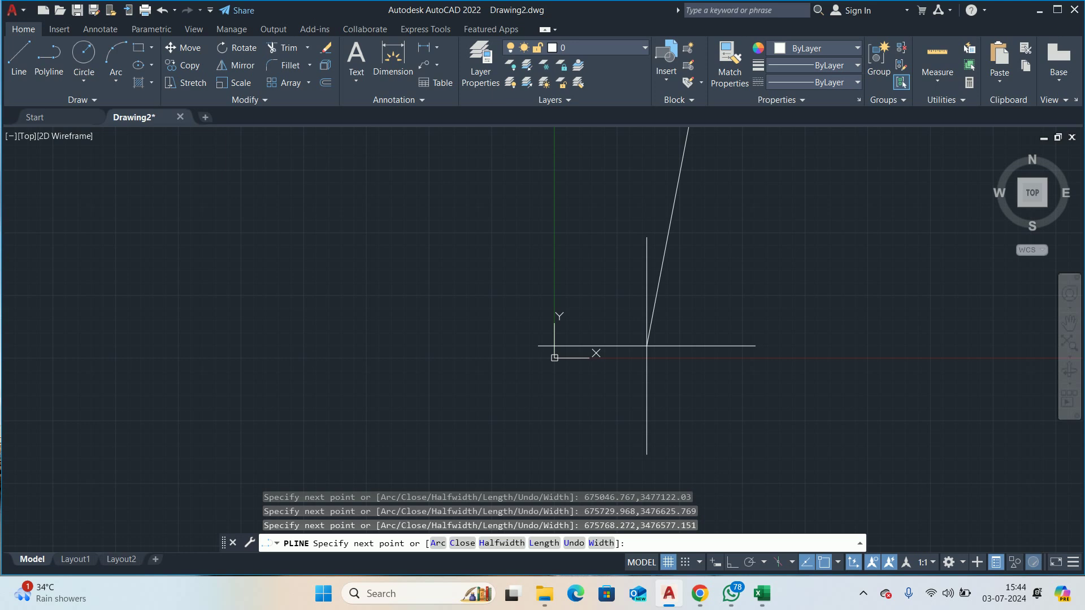
{"action": "key", "text": "Return"}
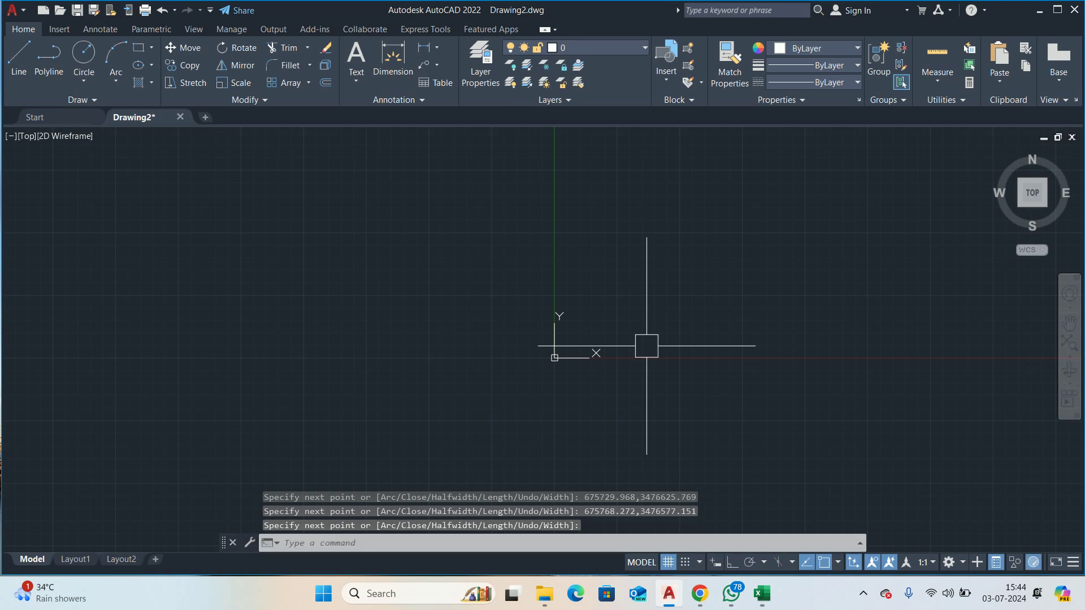
Step: Zoom and pan the view to bring the whole winding route polyline into sight
{"action": "left_click", "coordinate": [497, 544]}
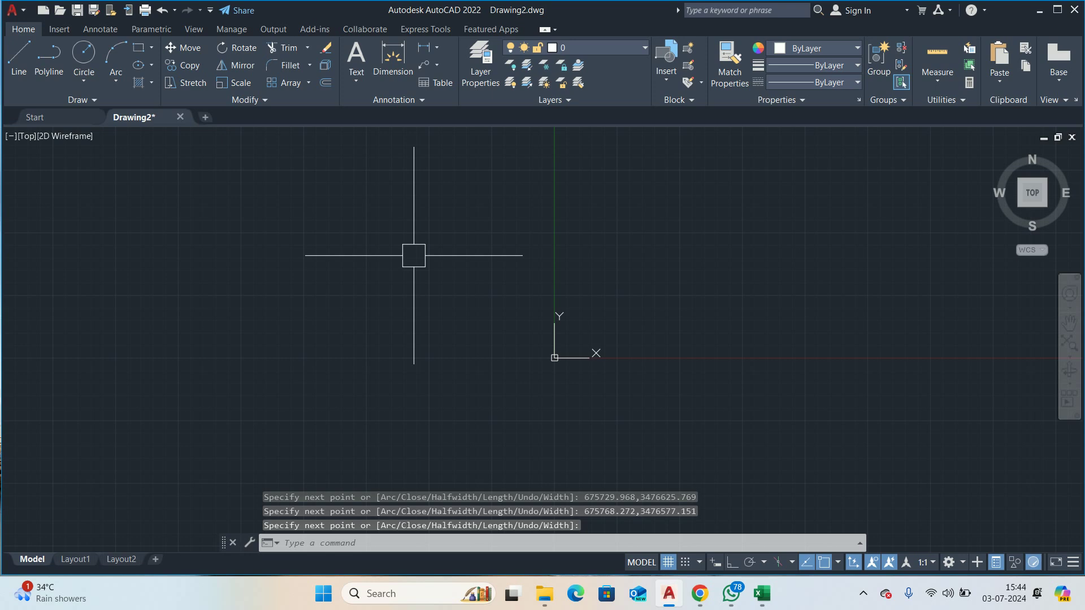
{"action": "type", "text": "z"}
{"action": "key", "text": "Return"}
{"action": "key", "text": "Return"}
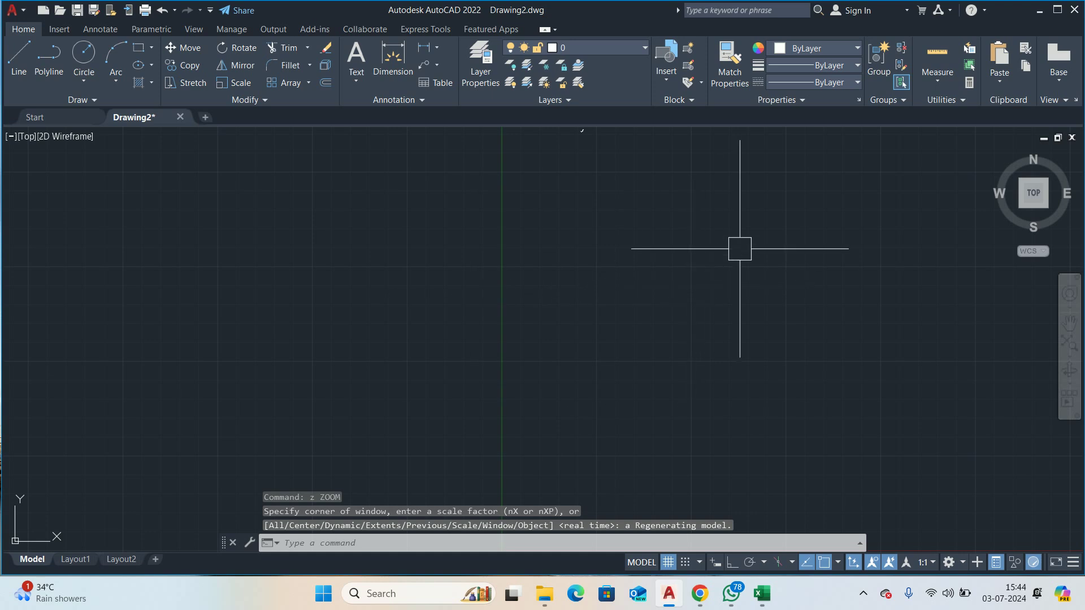
{"action": "scroll", "coordinate": [738, 249], "scroll_direction": "down", "scroll_amount": 2}
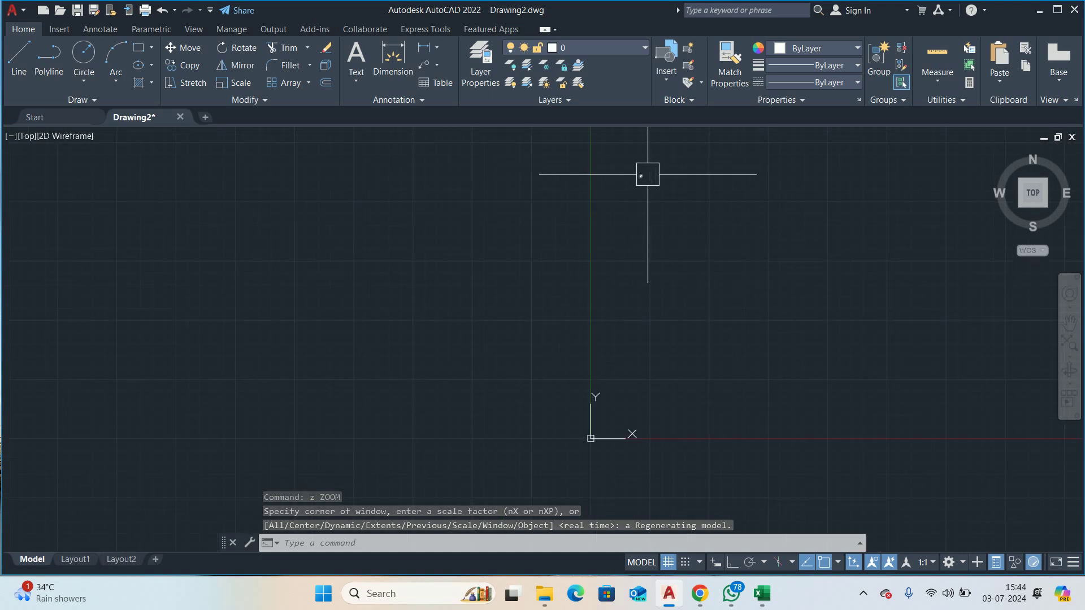
{"action": "mouse_move", "coordinate": [640, 175]}
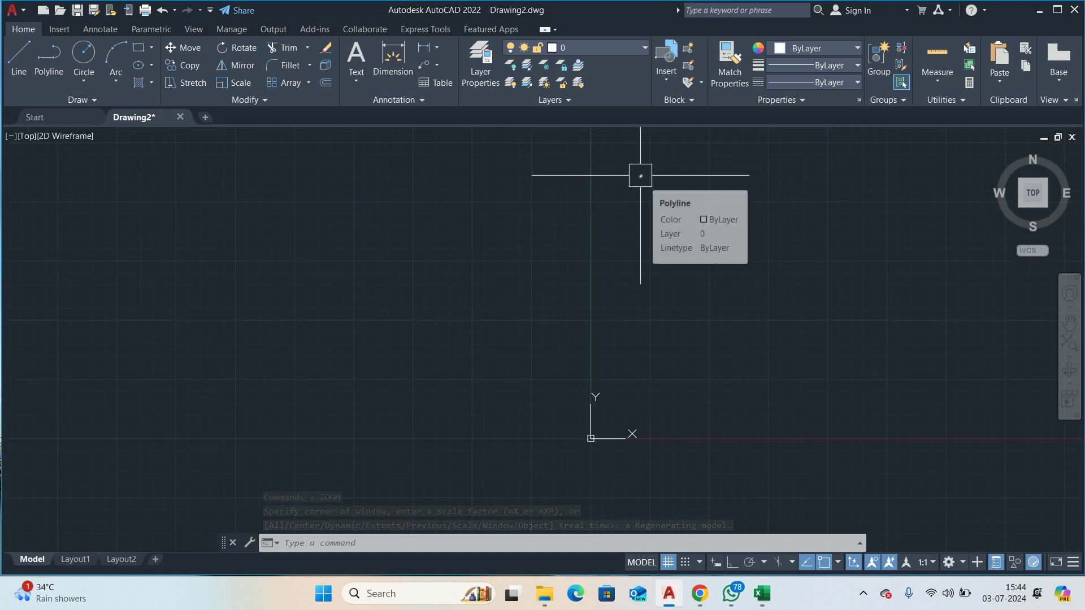
{"action": "scroll", "coordinate": [640, 176], "scroll_direction": "up", "scroll_amount": 3}
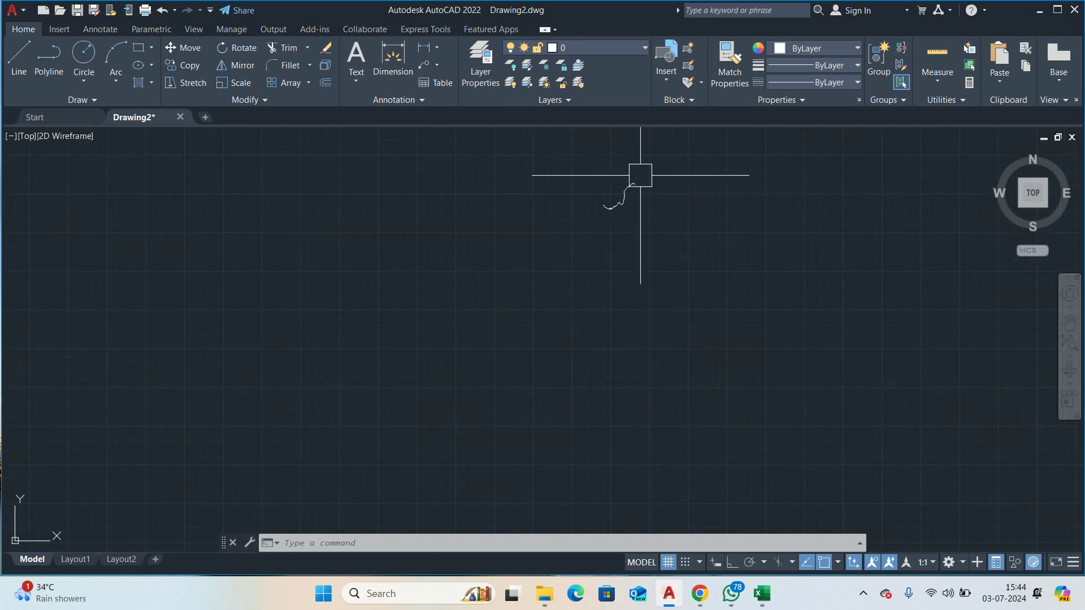
{"action": "scroll", "coordinate": [625, 181], "scroll_direction": "up", "scroll_amount": 2}
{"action": "scroll", "coordinate": [620, 182], "scroll_direction": "up", "scroll_amount": 3}
{"action": "scroll", "coordinate": [608, 209], "scroll_direction": "up", "scroll_amount": 3}
{"action": "scroll", "coordinate": [609, 210], "scroll_direction": "down", "scroll_amount": 2}
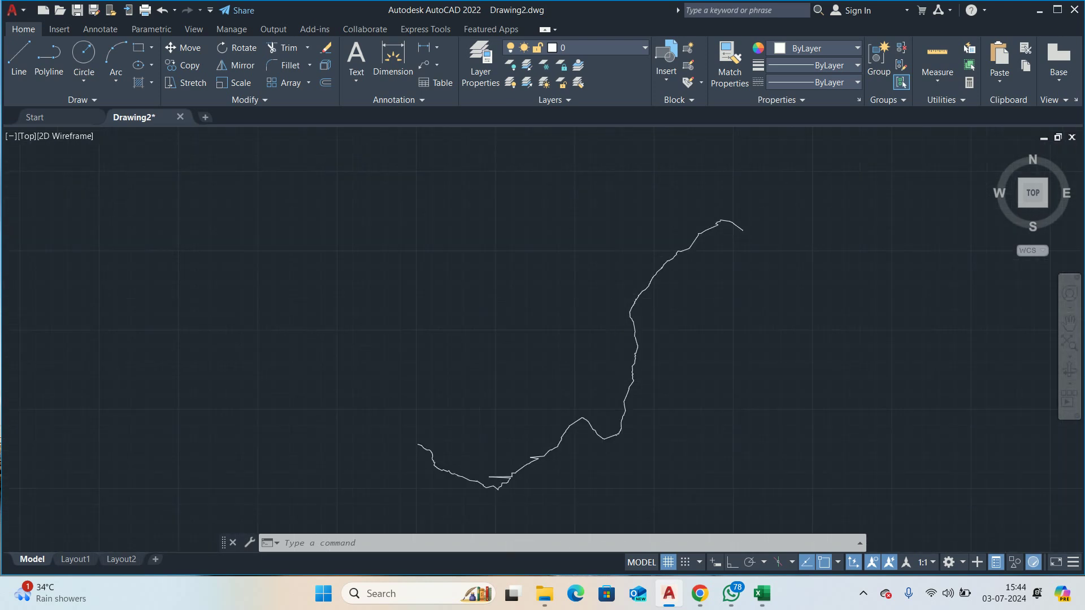
{"action": "scroll", "coordinate": [615, 260], "scroll_direction": "down", "scroll_amount": 2}
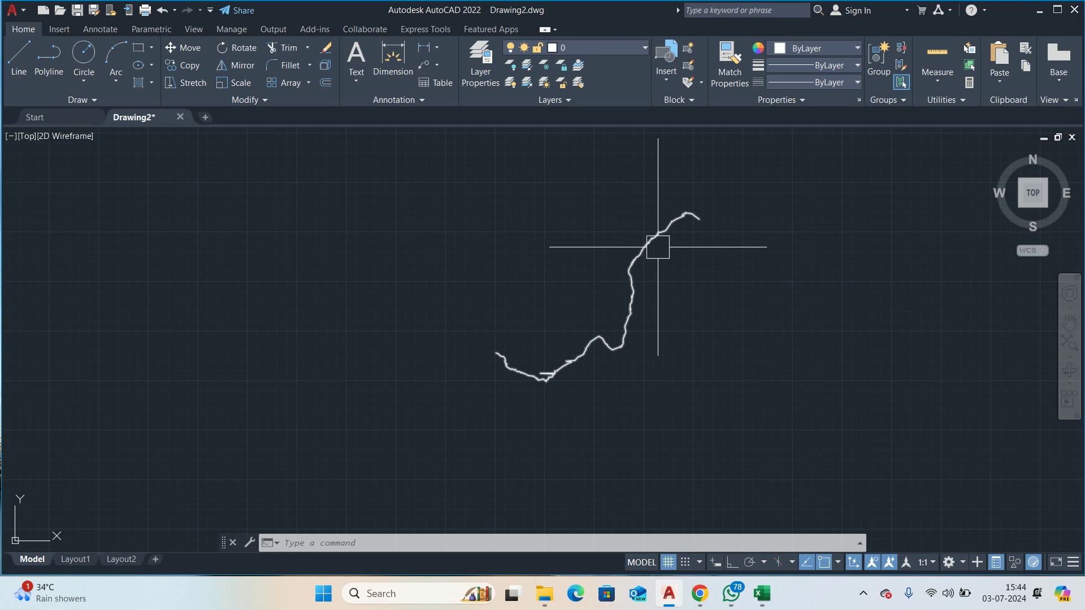
{"action": "scroll", "coordinate": [632, 237], "scroll_direction": "up", "scroll_amount": 4}
{"action": "middle_click_drag", "start_coordinate": [543, 352], "coordinate": [572, 257]}
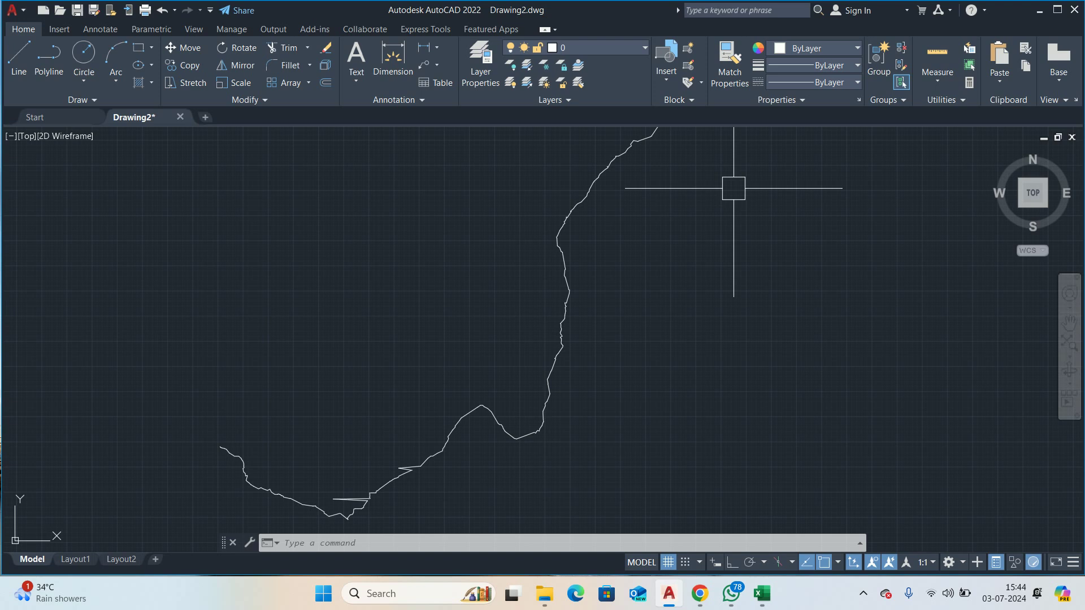
{"action": "middle_click_drag", "start_coordinate": [680, 275], "coordinate": [711, 194]}
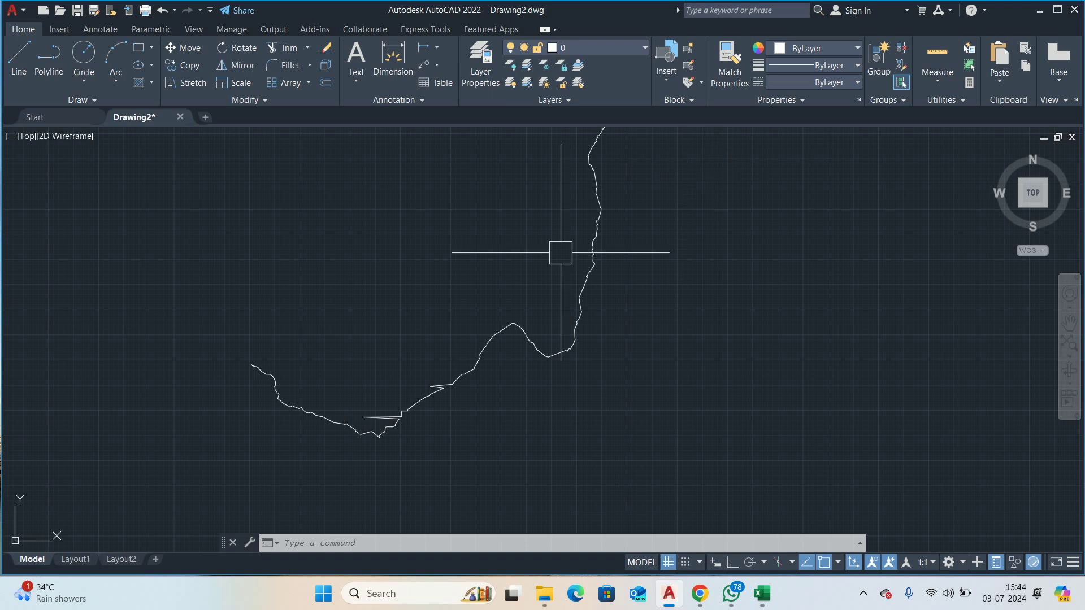
{"action": "scroll", "coordinate": [402, 377], "scroll_direction": "down", "scroll_amount": 2}
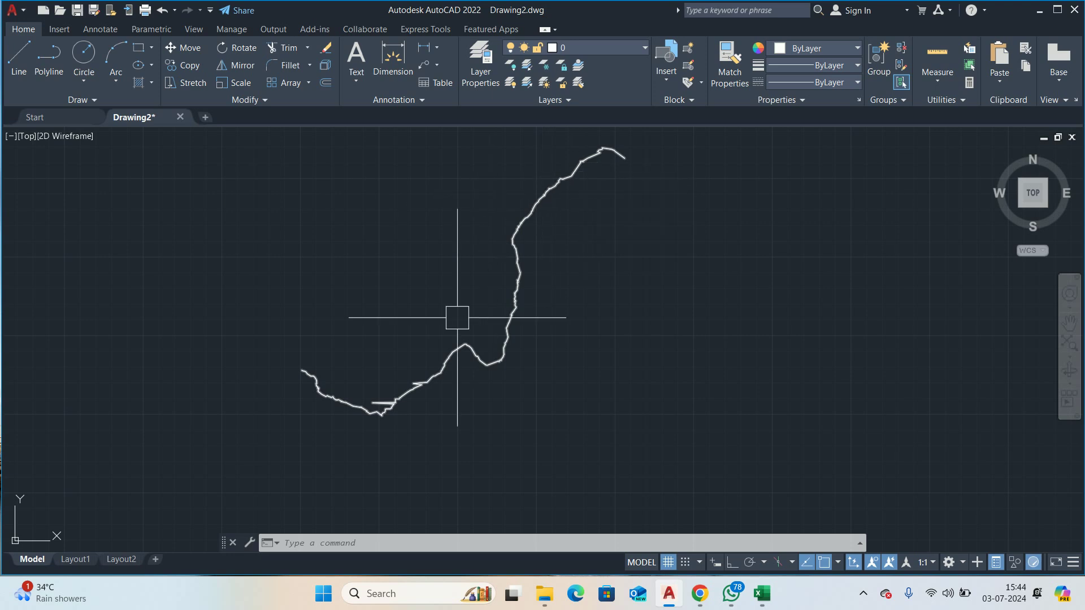
{"action": "mouse_move", "coordinate": [363, 409]}
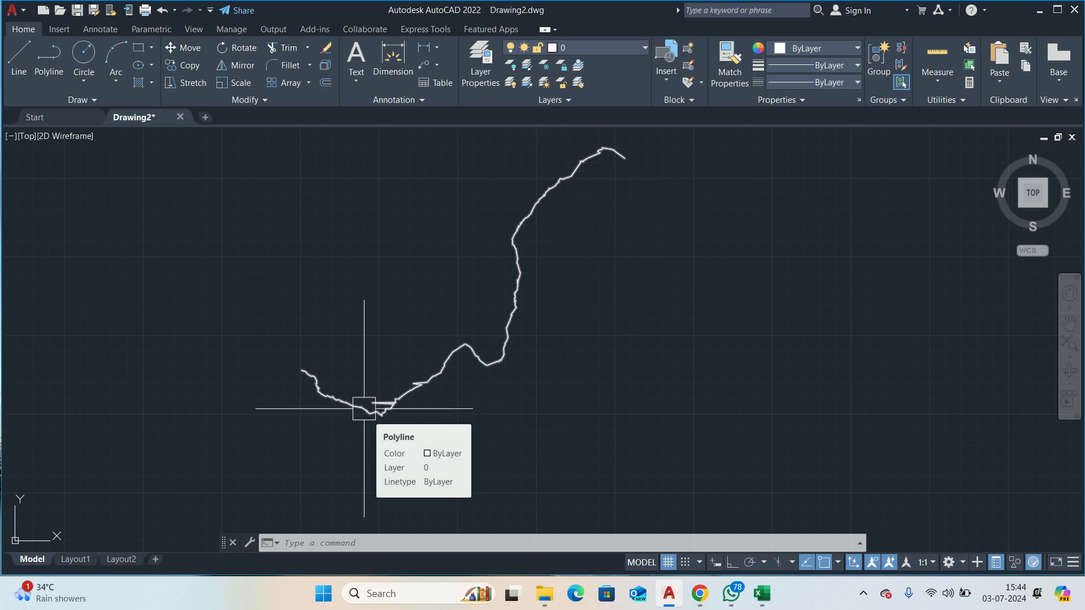
Step: Place a point at the route polyline's western starting endpoint
{"action": "type", "text": "PO"}
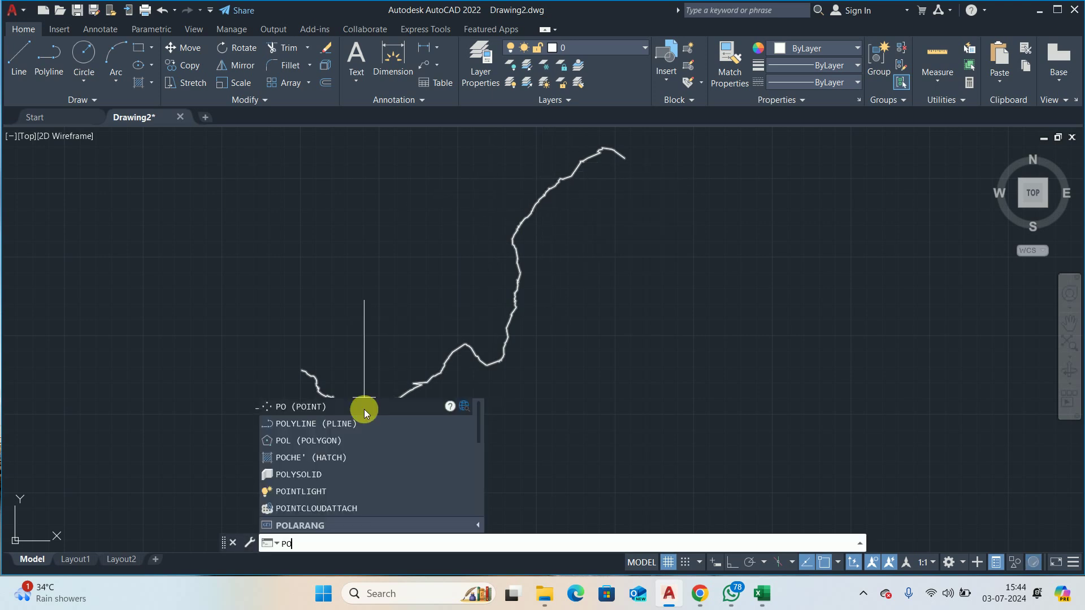
{"action": "key", "text": "Return"}
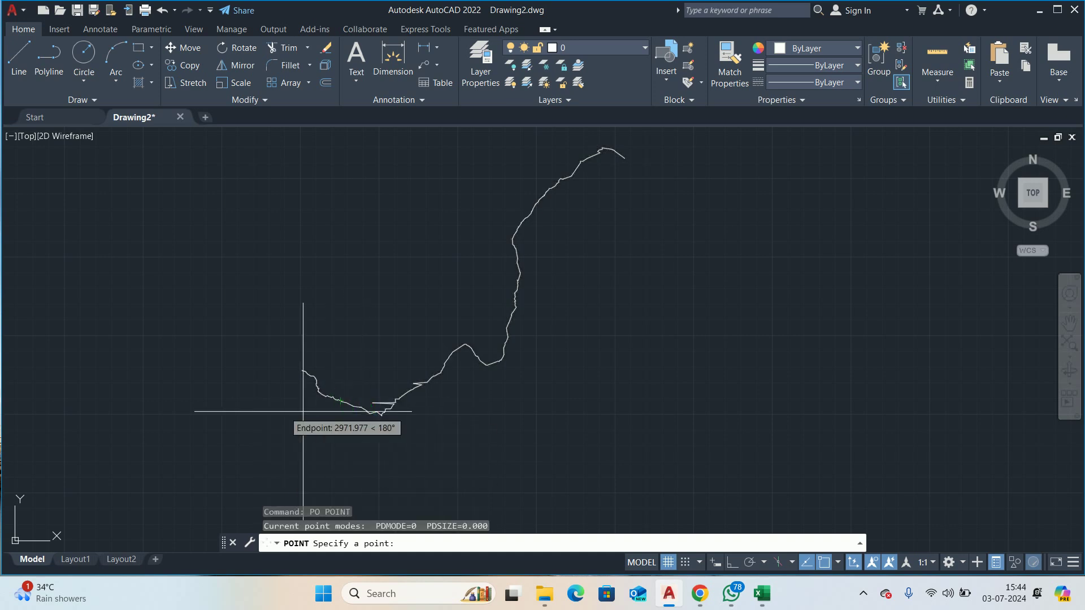
{"action": "scroll", "coordinate": [309, 389], "scroll_direction": "up", "scroll_amount": 4}
{"action": "left_click", "coordinate": [287, 351]}
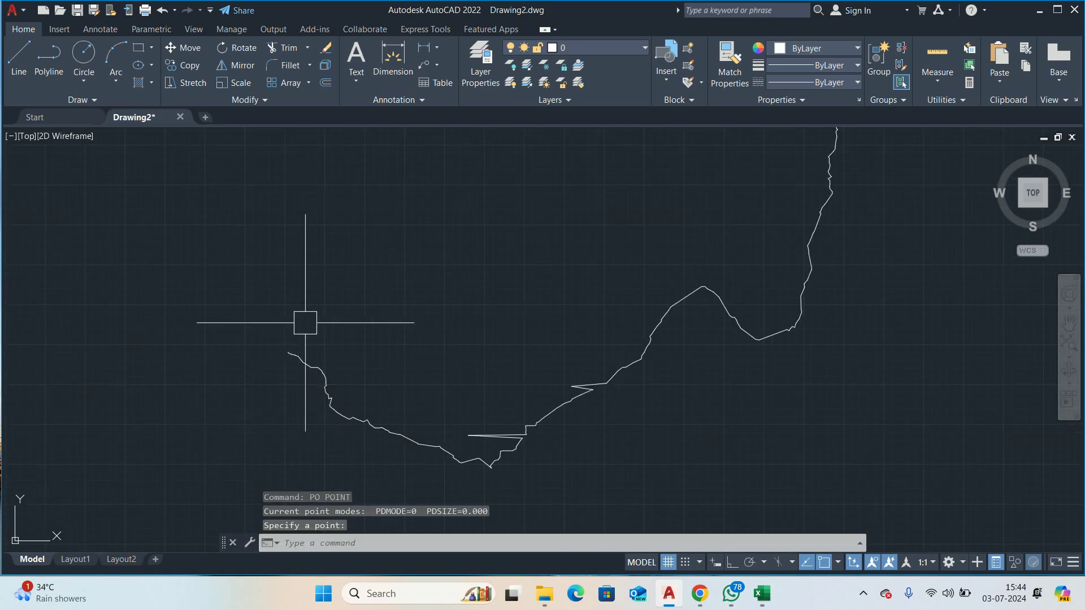
{"action": "scroll", "coordinate": [271, 359], "scroll_direction": "up", "scroll_amount": 4}
{"action": "scroll", "coordinate": [308, 351], "scroll_direction": "down", "scroll_amount": 2}
{"action": "key", "text": "Escape"}
{"action": "key", "text": "Escape"}
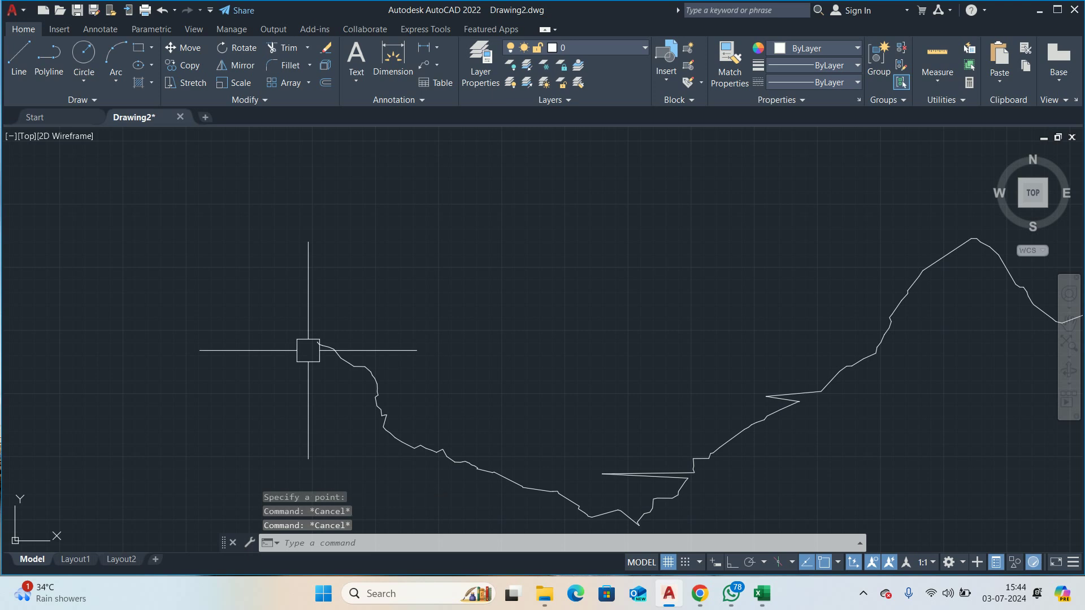
{"action": "scroll", "coordinate": [308, 350], "scroll_direction": "down", "scroll_amount": 2}
{"action": "scroll", "coordinate": [308, 350], "scroll_direction": "down", "scroll_amount": 2}
{"action": "mouse_move", "coordinate": [308, 350]}
{"action": "middle_mouse_down"}
{"action": "mouse_move", "coordinate": [311, 449]}
{"action": "mouse_move", "coordinate": [423, 404]}
{"action": "mouse_move", "coordinate": [397, 401]}
{"action": "mouse_move", "coordinate": [390, 448]}
{"action": "mouse_move", "coordinate": [457, 401]}
{"action": "middle_mouse_up"}
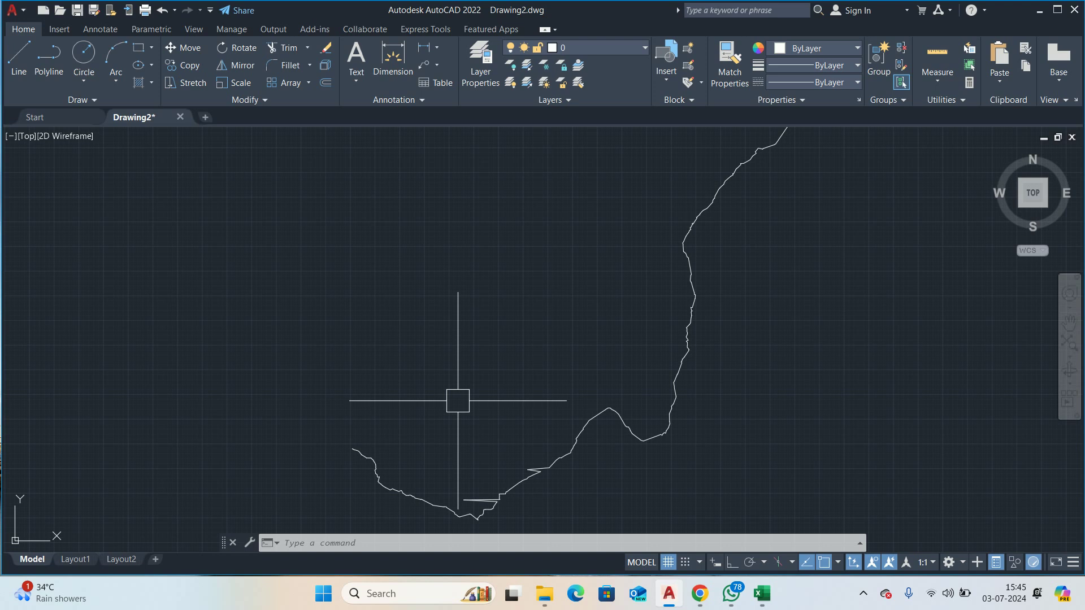
Step: Set the point style to a crossed circle at 5% relative size
{"action": "type", "text": "PT"}
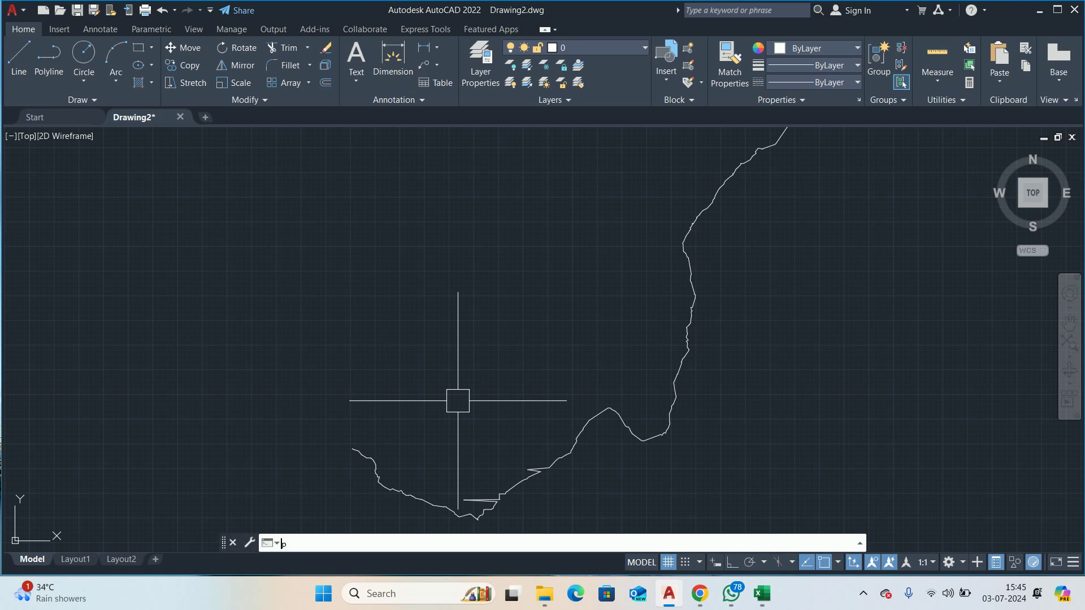
{"action": "type", "text": "Y"}
{"action": "key", "text": "Return"}
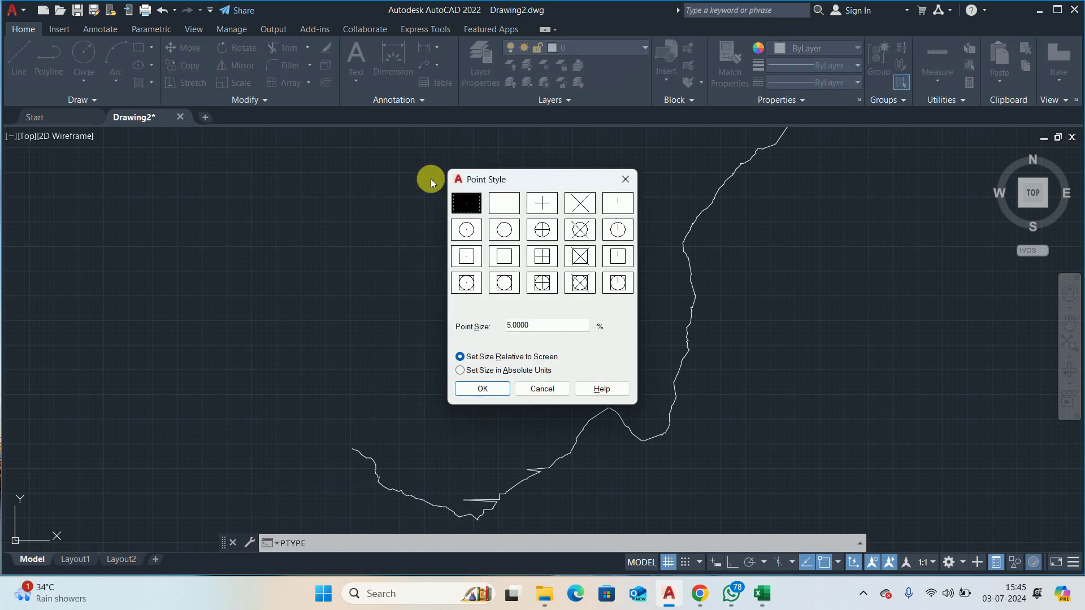
{"action": "left_click", "coordinate": [574, 229]}
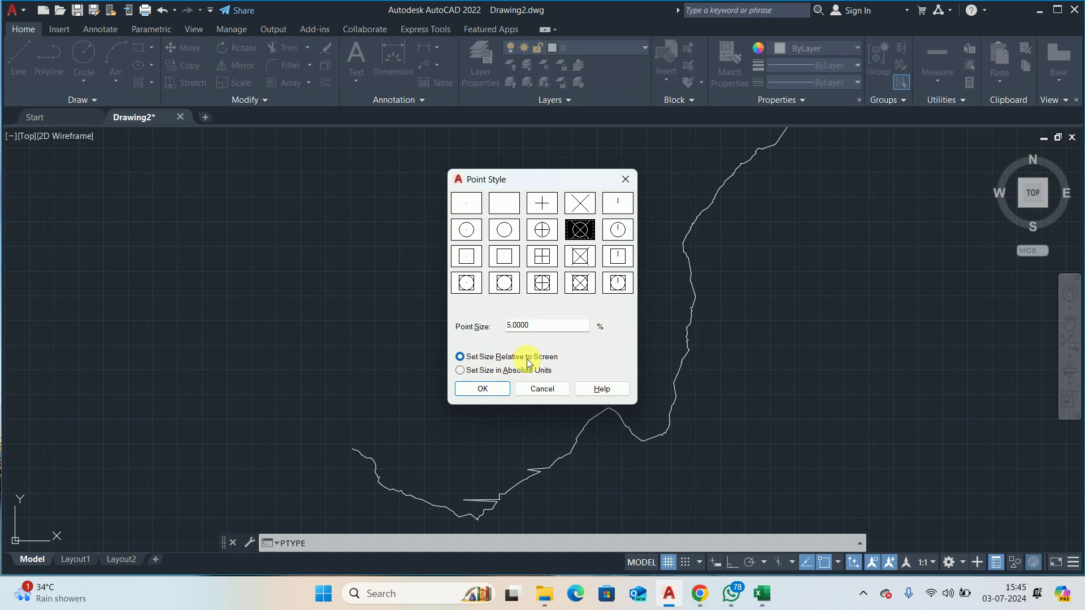
{"action": "left_click", "coordinate": [488, 391]}
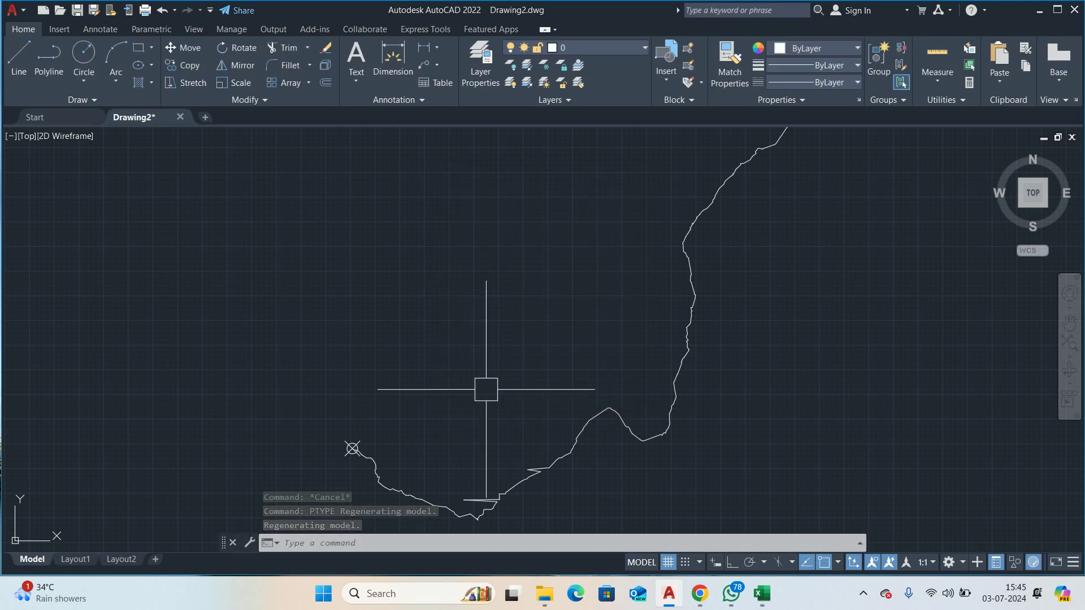
{"action": "scroll", "coordinate": [508, 315], "scroll_direction": "down", "scroll_amount": 10}
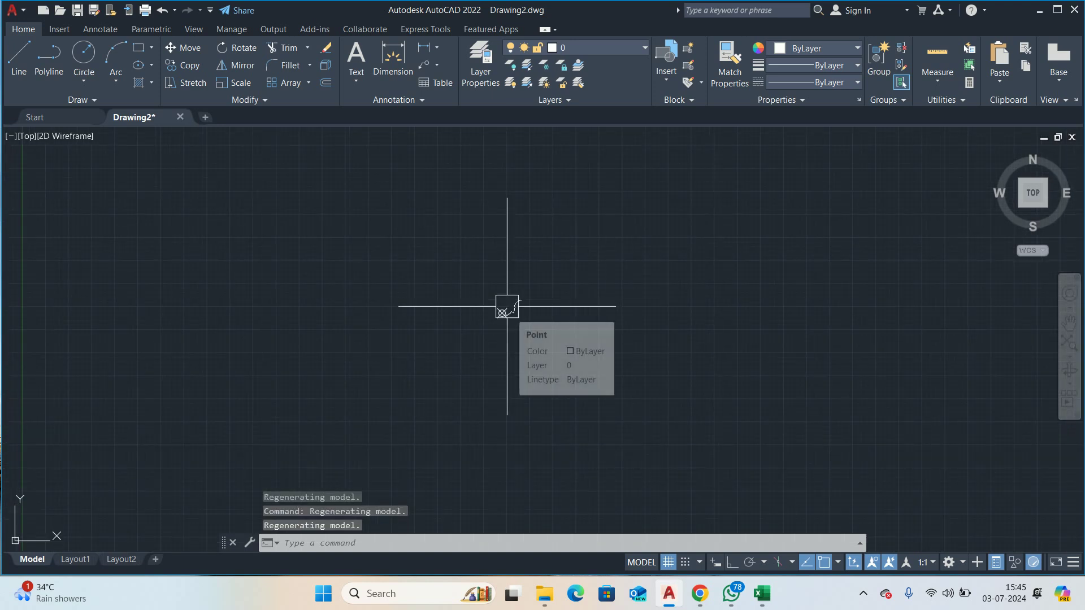
{"action": "type", "text": "re"}
{"action": "key", "text": "Return"}
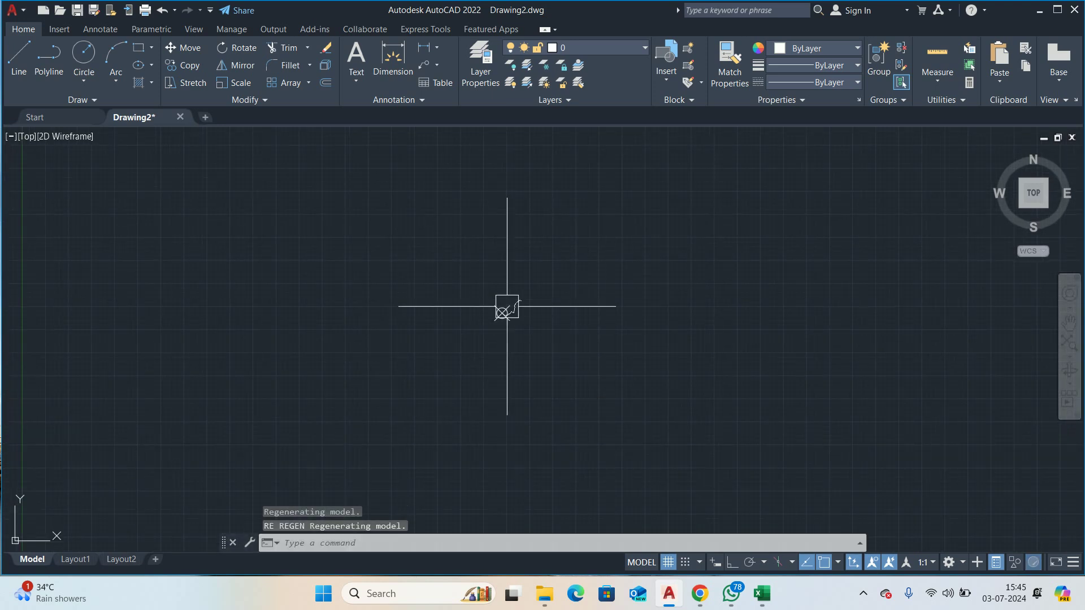
{"action": "scroll", "coordinate": [503, 347], "scroll_direction": "down", "scroll_amount": 10}
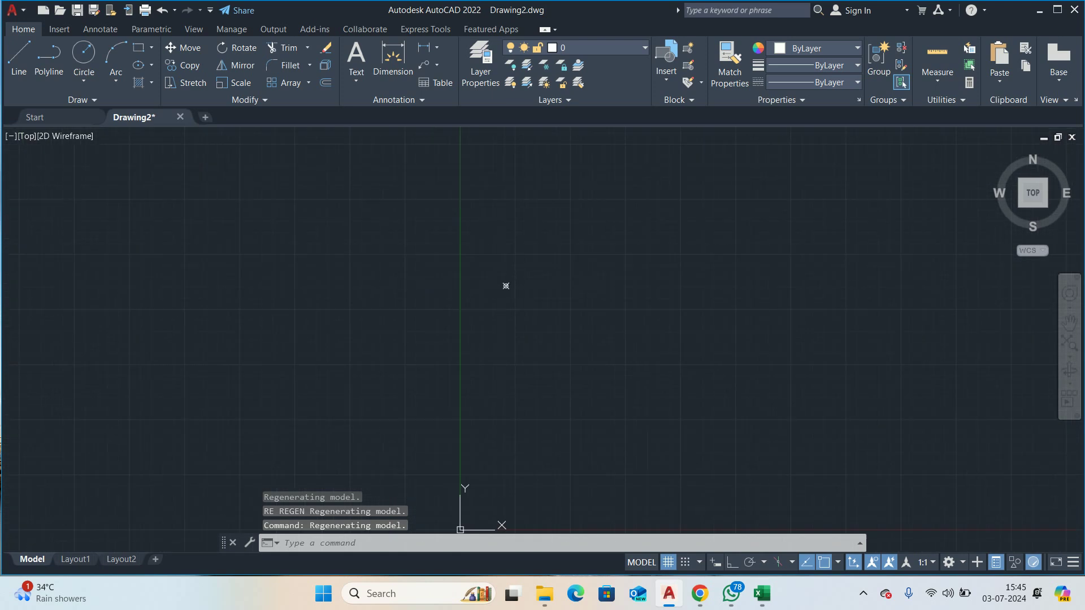
{"action": "type", "text": "re"}
{"action": "key", "text": "Return"}
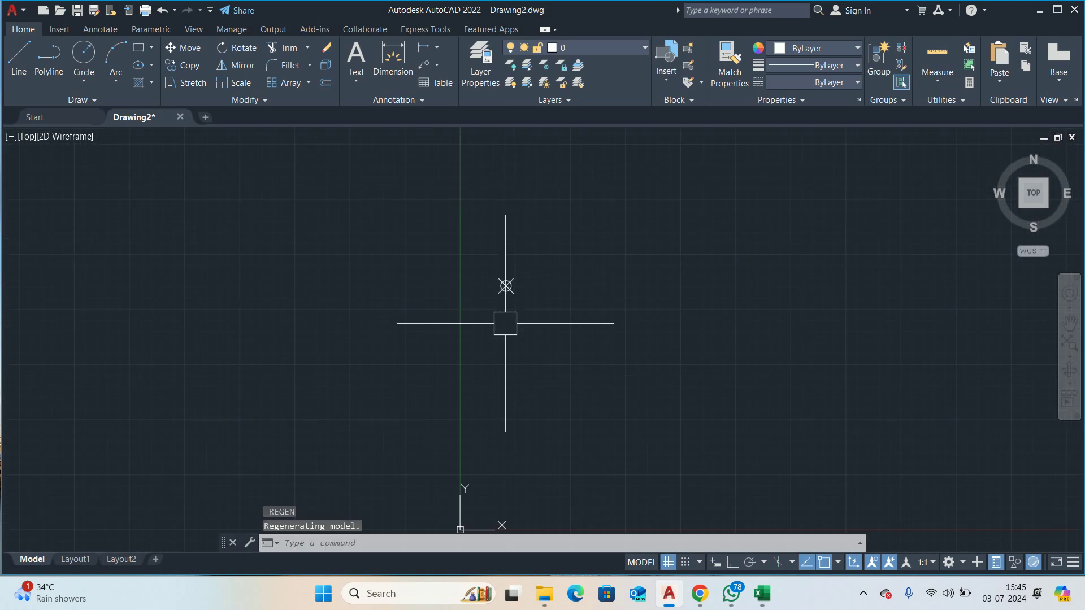
{"action": "scroll", "coordinate": [503, 271], "scroll_direction": "up", "scroll_amount": 5}
{"action": "scroll", "coordinate": [481, 203], "scroll_direction": "up", "scroll_amount": 3}
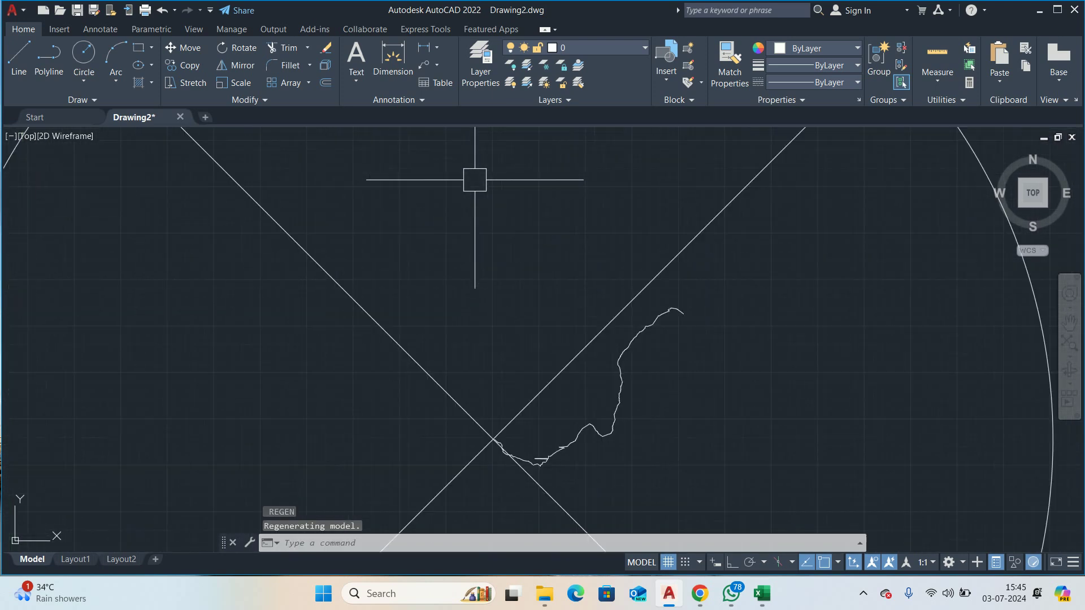
{"action": "scroll", "coordinate": [486, 407], "scroll_direction": "up", "scroll_amount": 3}
{"action": "key", "text": "Return"}
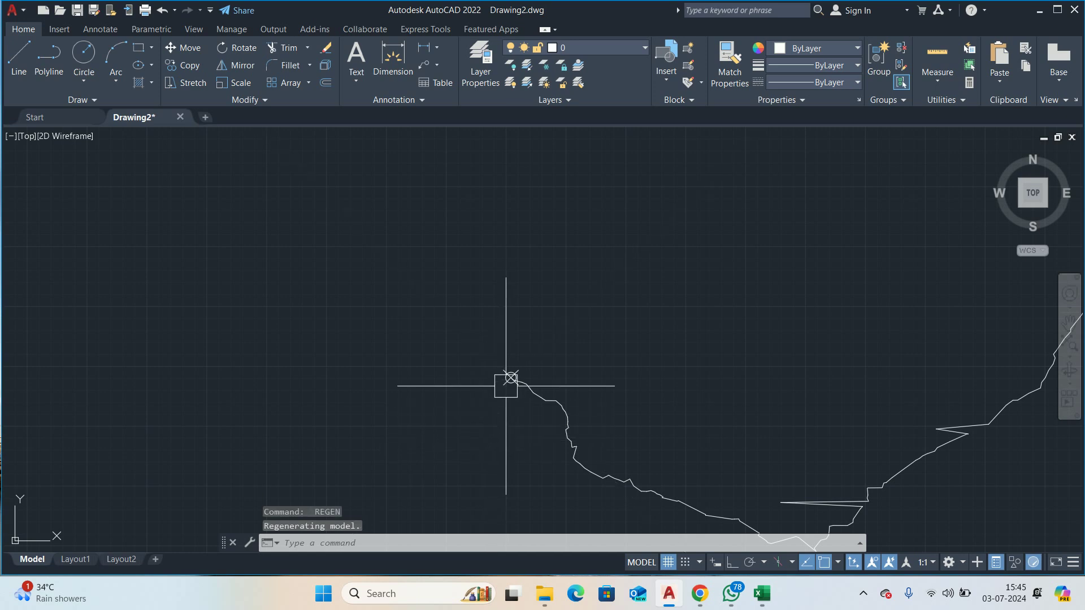
{"action": "scroll", "coordinate": [505, 386], "scroll_direction": "up", "scroll_amount": 2}
{"action": "scroll", "coordinate": [516, 332], "scroll_direction": "up", "scroll_amount": 2}
{"action": "scroll", "coordinate": [516, 339], "scroll_direction": "up", "scroll_amount": 2}
{"action": "type", "text": "v"}
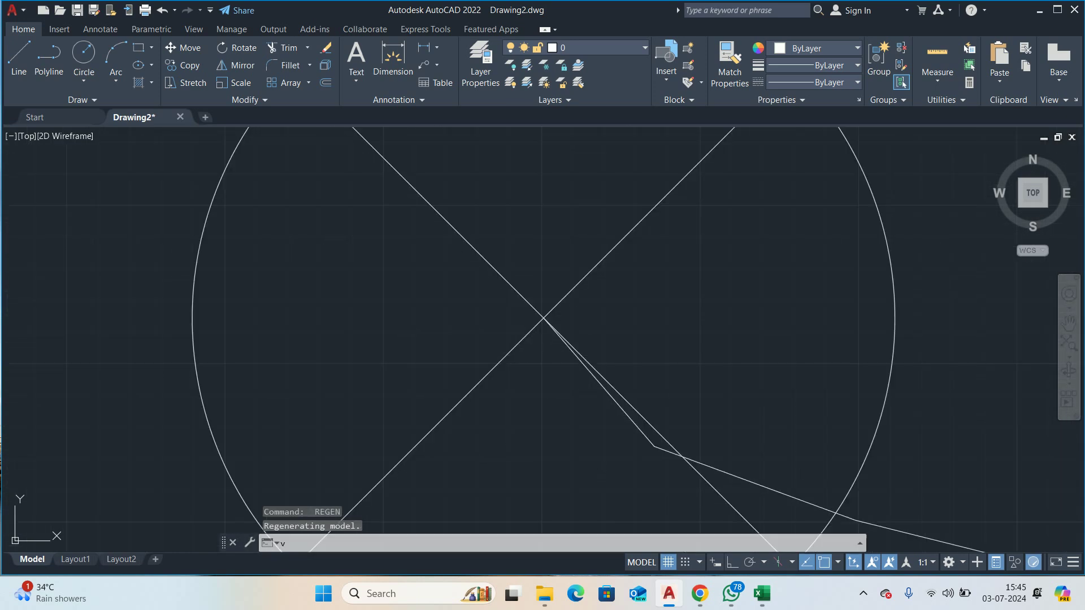
{"action": "key", "text": "Return"}
{"action": "key", "text": "Escape"}
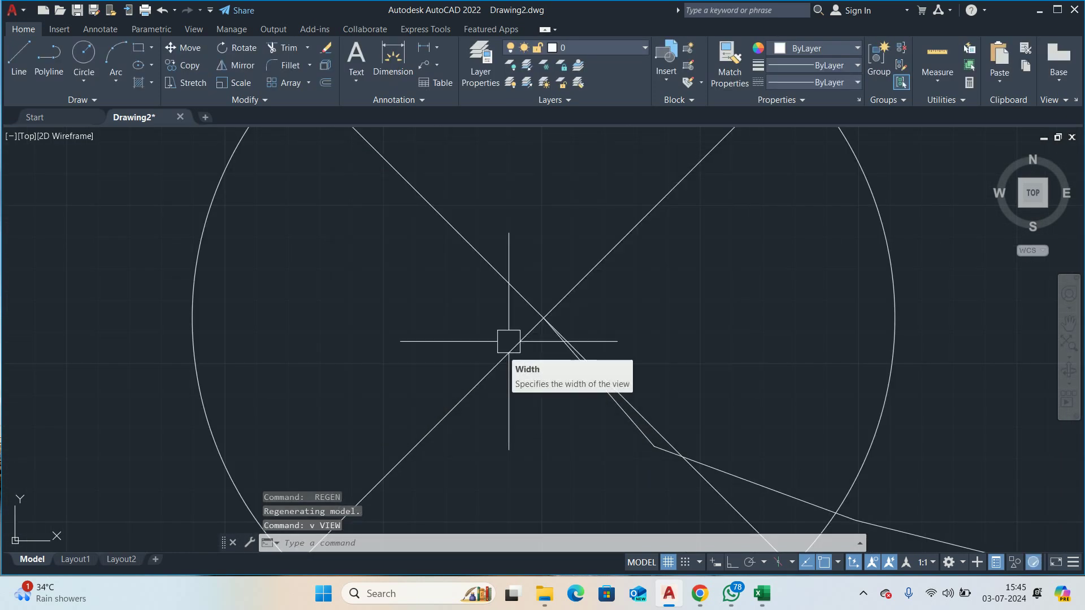
{"action": "key", "text": "Return"}
{"action": "key", "text": "Escape"}
{"action": "type", "text": "RE"}
{"action": "key", "text": "Return"}
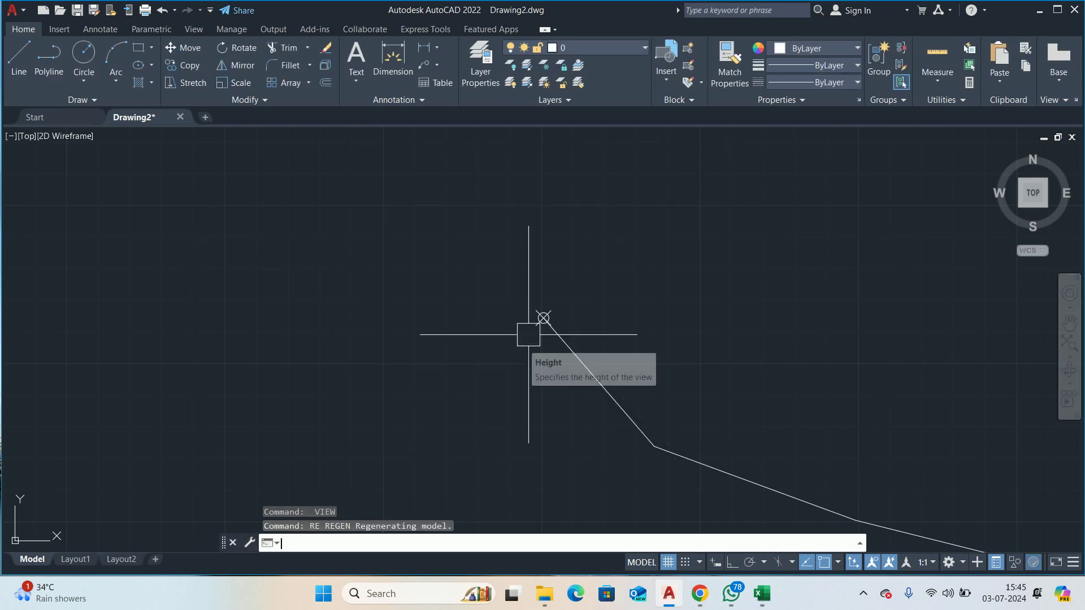
{"action": "scroll", "coordinate": [591, 322], "scroll_direction": "up", "scroll_amount": 1}
{"action": "scroll", "coordinate": [591, 323], "scroll_direction": "down", "scroll_amount": 3}
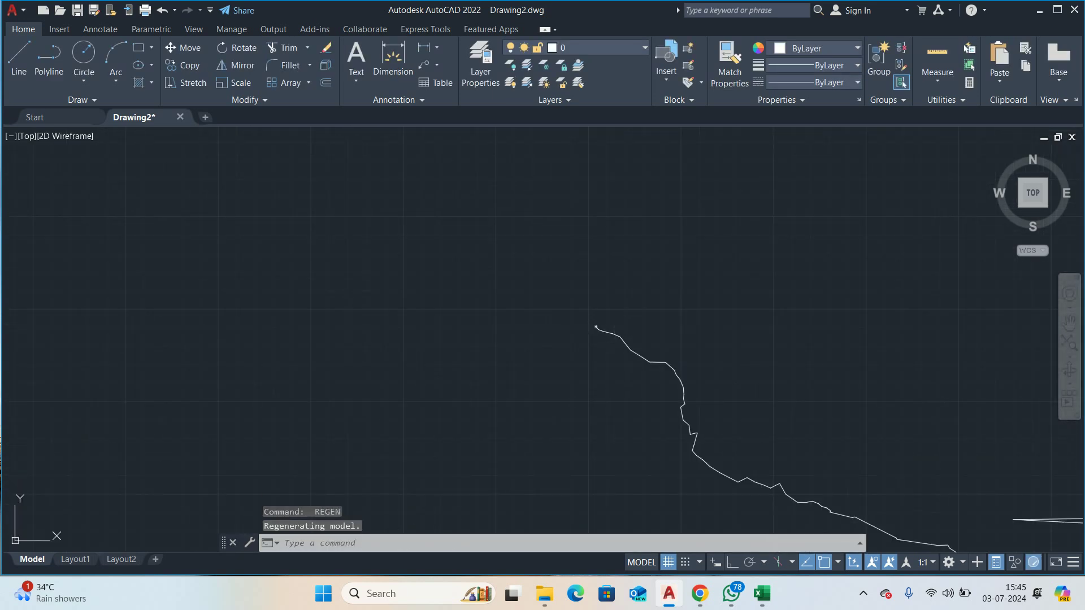
{"action": "middle_click_drag", "start_coordinate": [647, 368], "coordinate": [488, 312]}
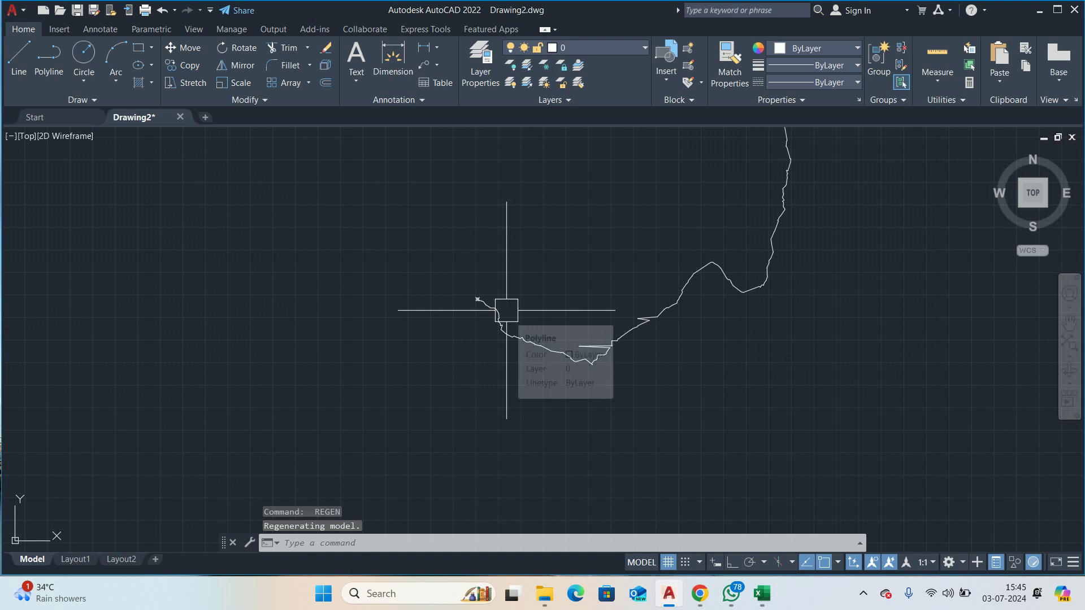
{"action": "scroll", "coordinate": [507, 307], "scroll_direction": "down", "scroll_amount": 2}
{"action": "middle_click_drag", "start_coordinate": [558, 262], "coordinate": [446, 385]}
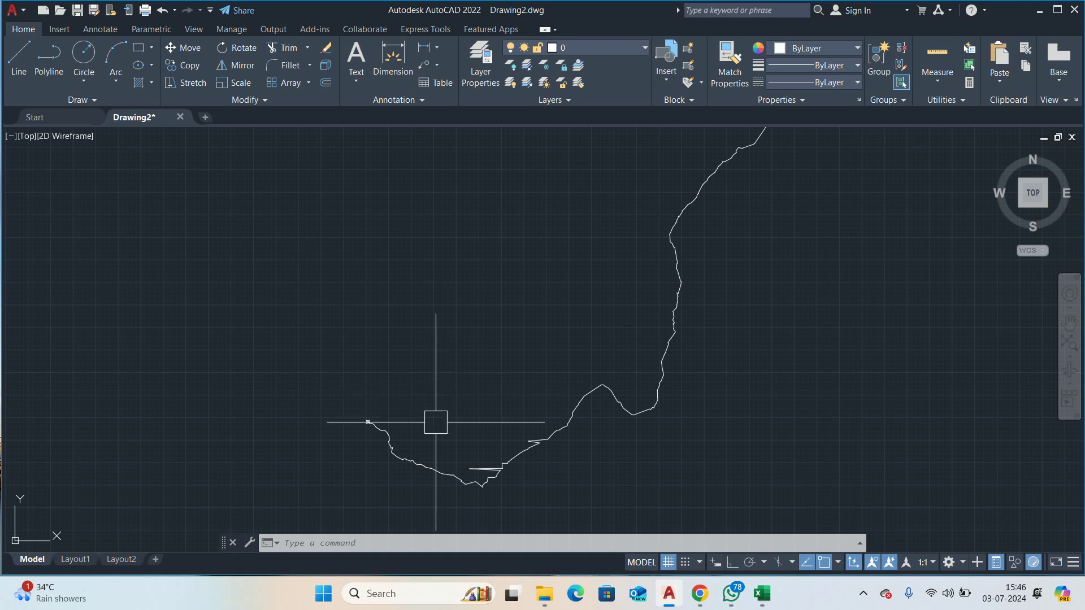
{"action": "scroll", "coordinate": [370, 427], "scroll_direction": "down", "scroll_amount": 2}
{"action": "scroll", "coordinate": [373, 432], "scroll_direction": "down", "scroll_amount": 4}
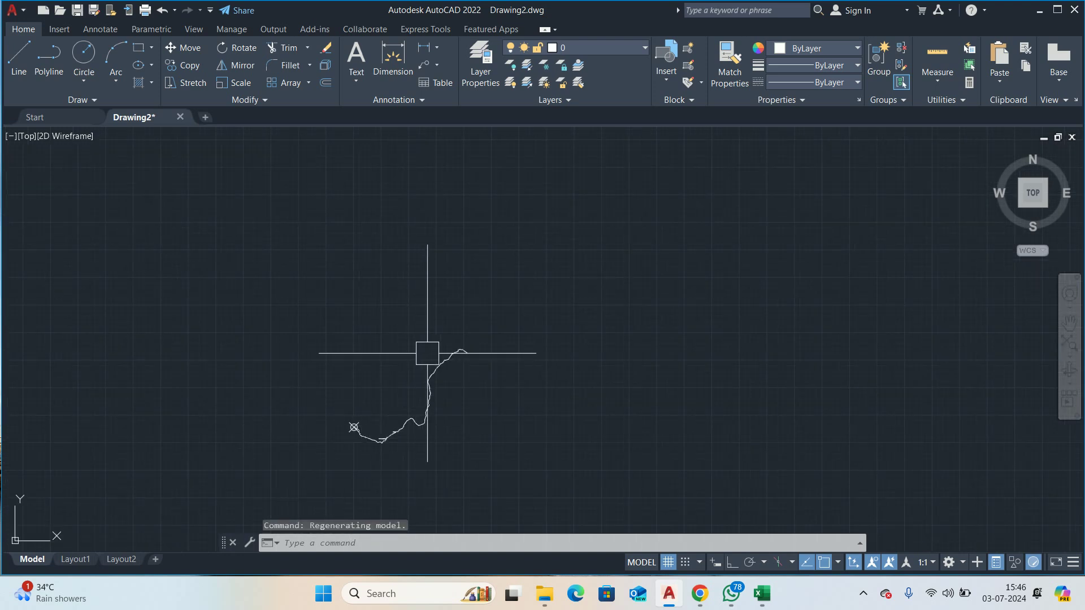
{"action": "type", "text": "LI"}
{"action": "key", "text": "Return"}
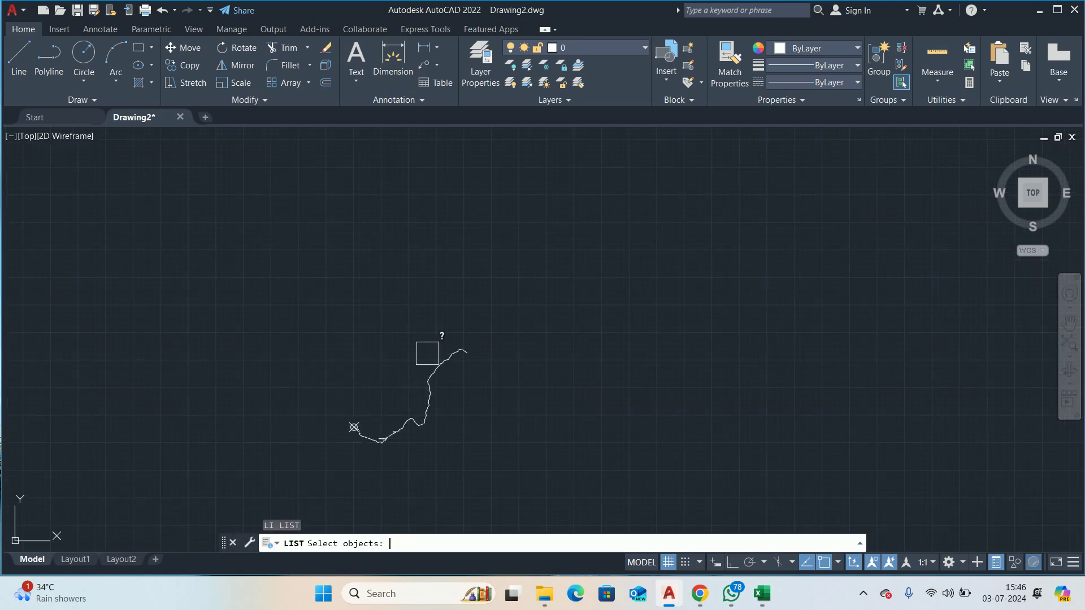
{"action": "scroll", "coordinate": [420, 413], "scroll_direction": "up", "scroll_amount": 4}
{"action": "scroll", "coordinate": [267, 474], "scroll_direction": "up", "scroll_amount": 2}
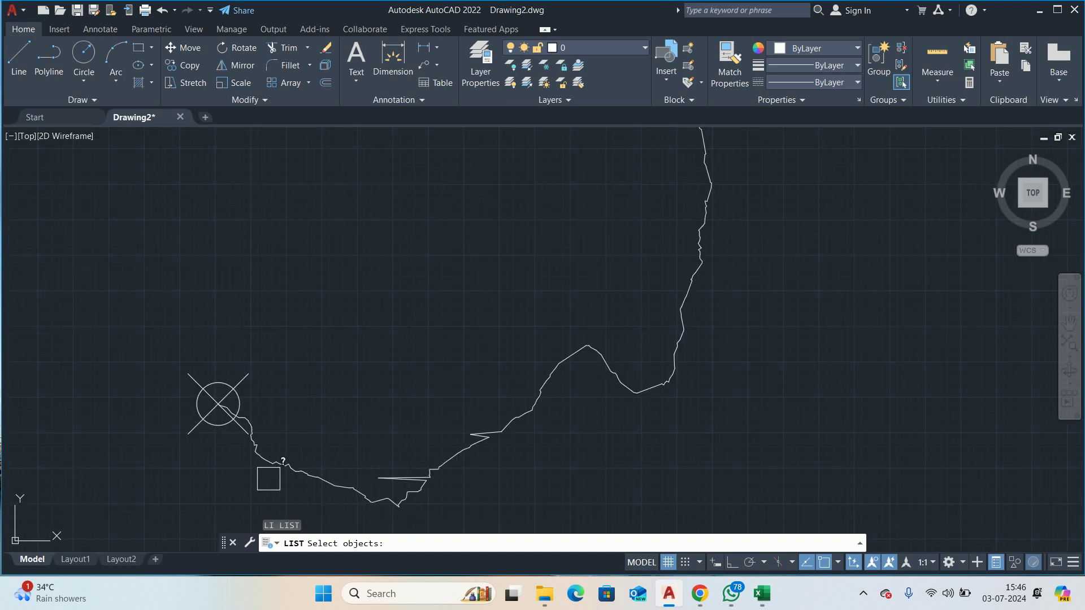
{"action": "left_click", "coordinate": [281, 459]}
{"action": "key", "text": "Return"}
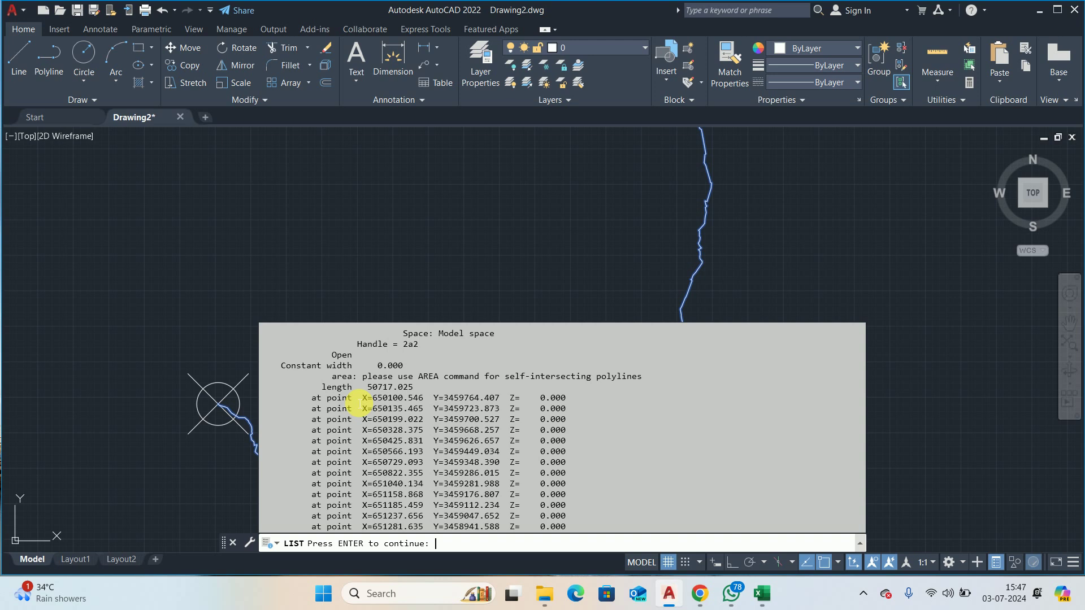
{"action": "key", "text": "Escape"}
Step: Centre the view on the route's start marker and regenerate the display
{"action": "scroll", "coordinate": [254, 401], "scroll_direction": "up", "scroll_amount": 3}
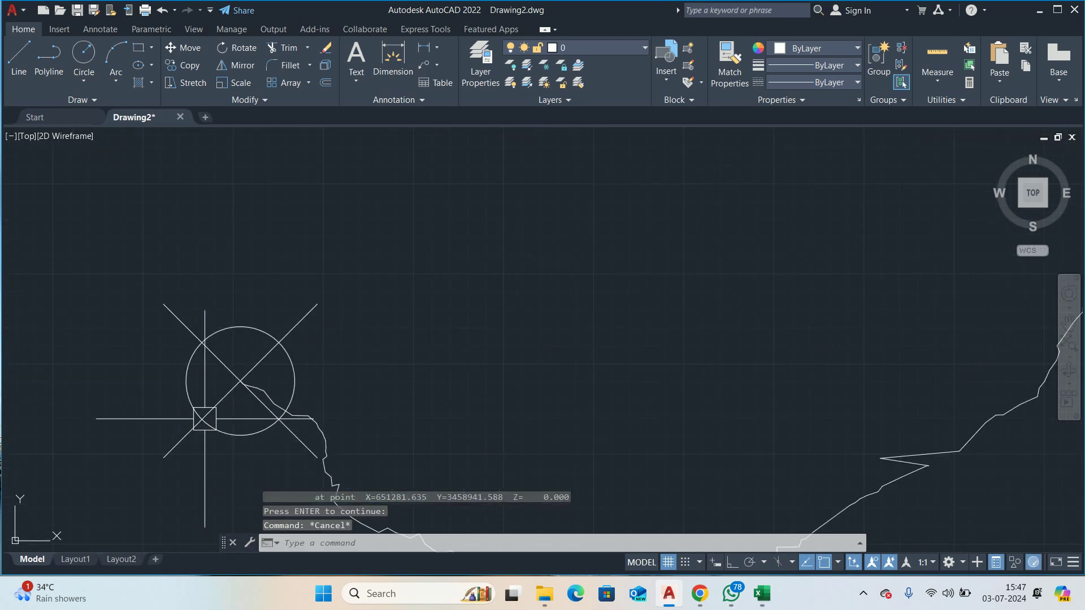
{"action": "middle_click_drag", "start_coordinate": [207, 419], "coordinate": [484, 384]}
{"action": "type", "text": "re"}
{"action": "key", "text": "Return"}
{"action": "scroll", "coordinate": [487, 357], "scroll_direction": "up", "scroll_amount": 2}
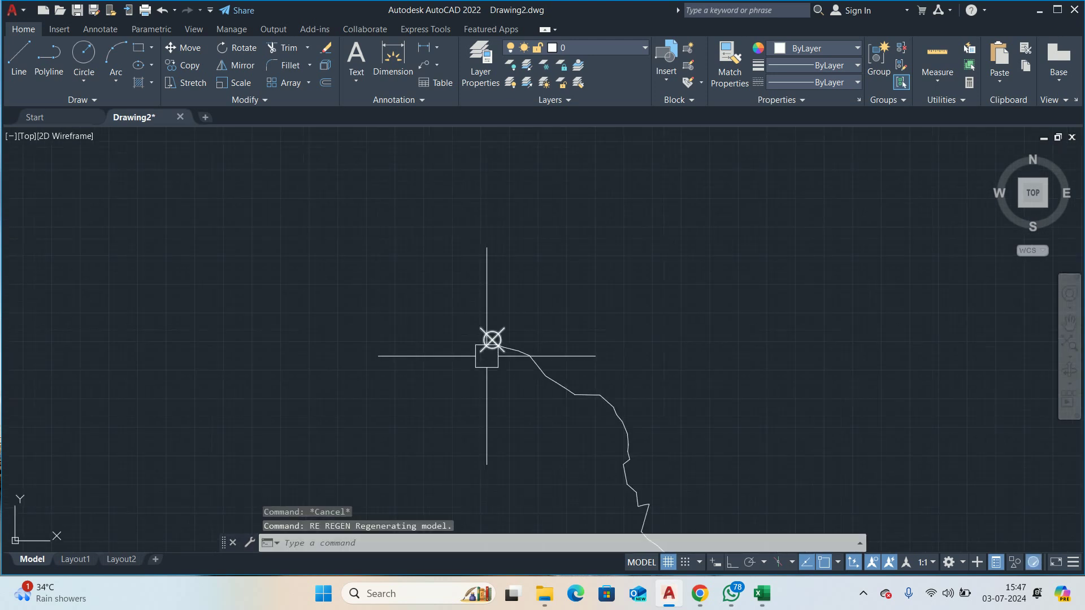
{"action": "key", "text": "Return"}
Step: Select the start marker, cancel the Block Editor, and start MTEXT with T
{"action": "left_click", "coordinate": [487, 344]}
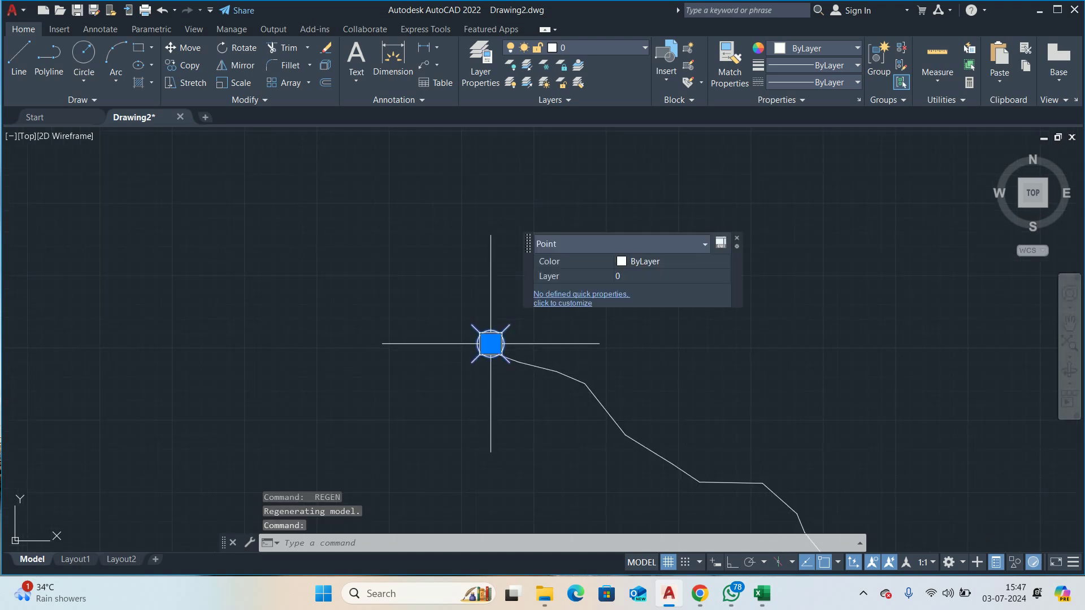
{"action": "type", "text": "be"}
{"action": "key", "text": "Return"}
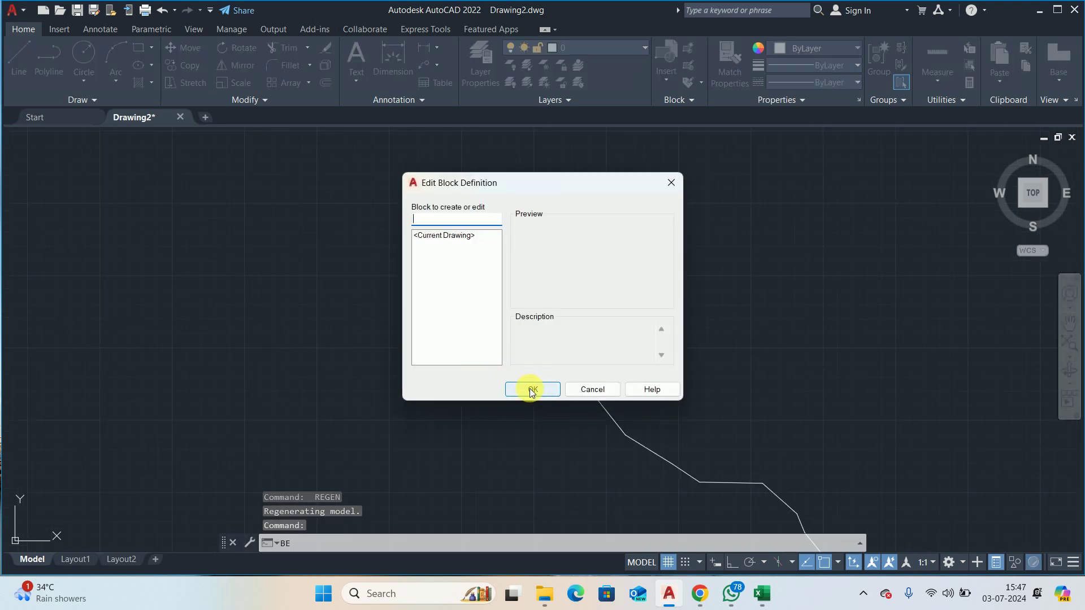
{"action": "key", "text": "Escape"}
{"action": "key", "text": "Escape"}
{"action": "key", "text": "Escape"}
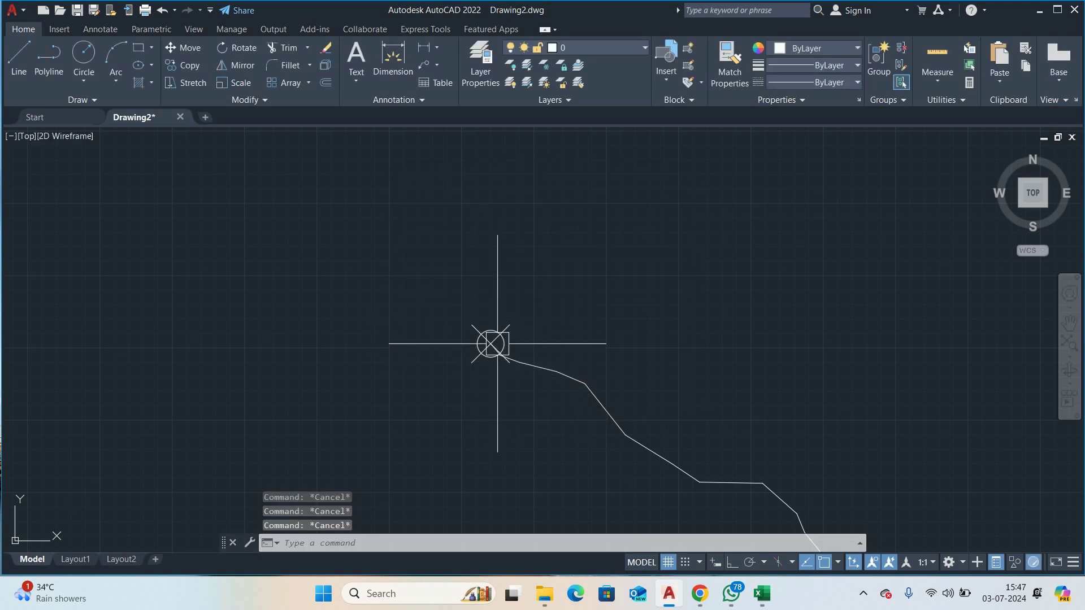
{"action": "mouse_move", "coordinate": [496, 348]}
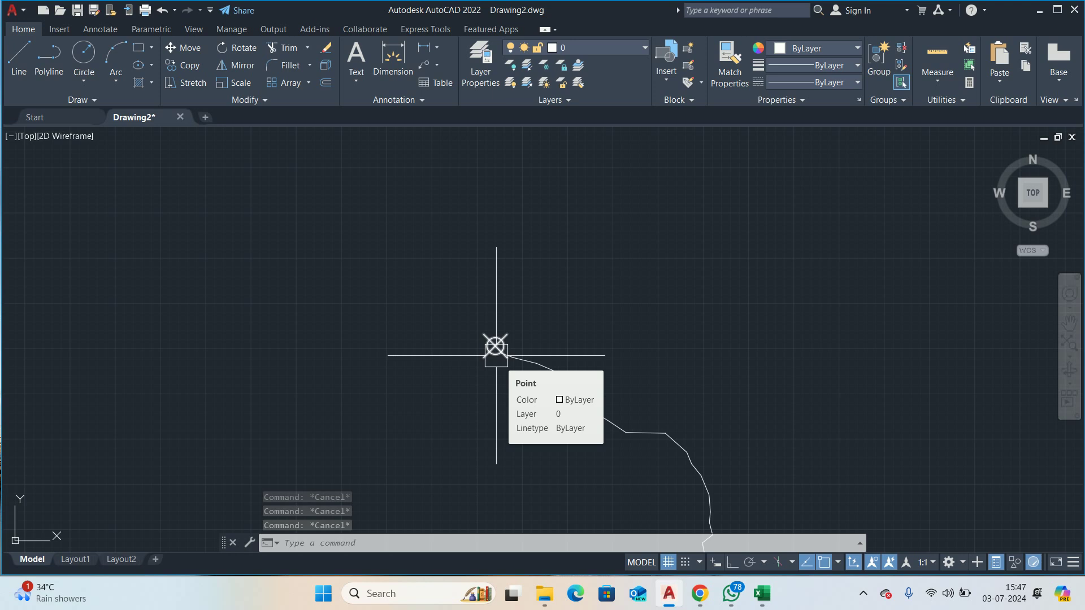
{"action": "type", "text": "t"}
{"action": "key", "text": "Return"}
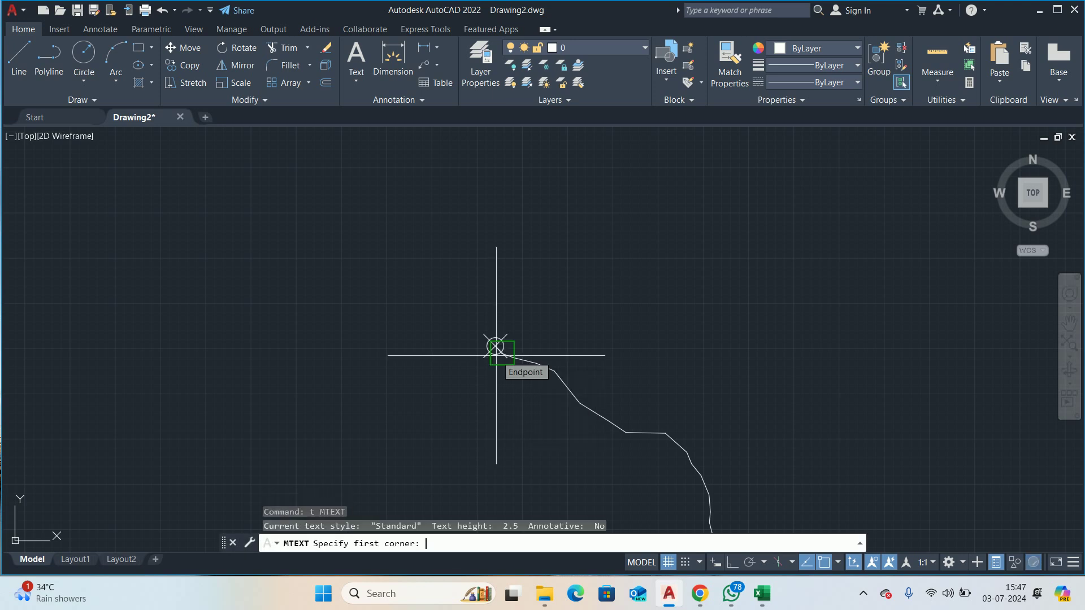
Step: Draw the MTEXT box above the start marker and narrow its width
{"action": "mouse_move", "coordinate": [495, 347]}
{"action": "middle_mouse_down"}
{"action": "mouse_move", "coordinate": [491, 363]}
{"action": "mouse_move", "coordinate": [315, 299]}
{"action": "middle_mouse_up"}
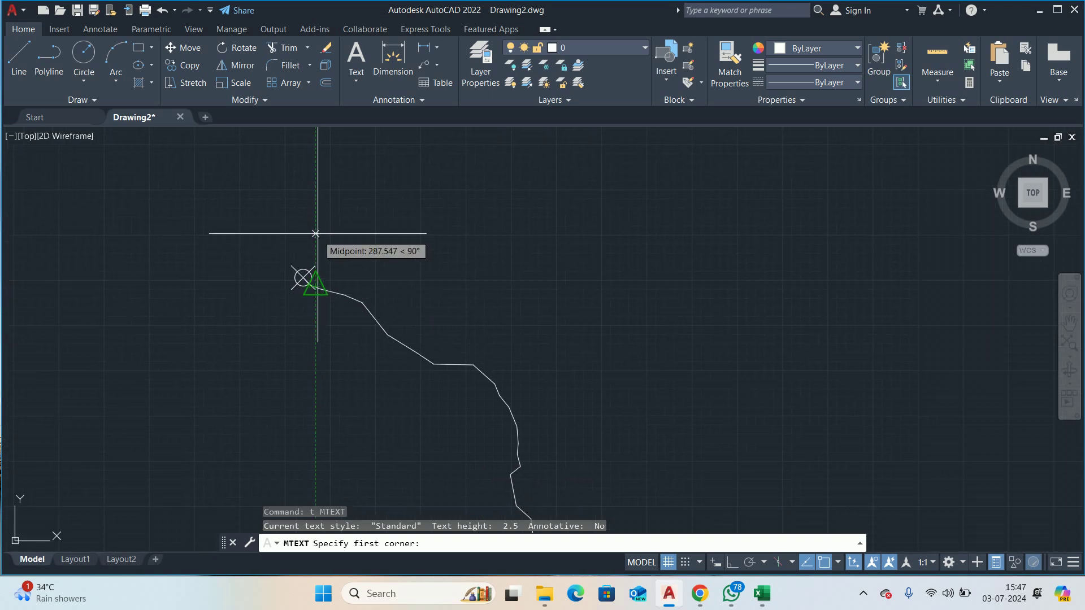
{"action": "left_click", "coordinate": [318, 235]}
{"action": "left_click", "coordinate": [444, 264]}
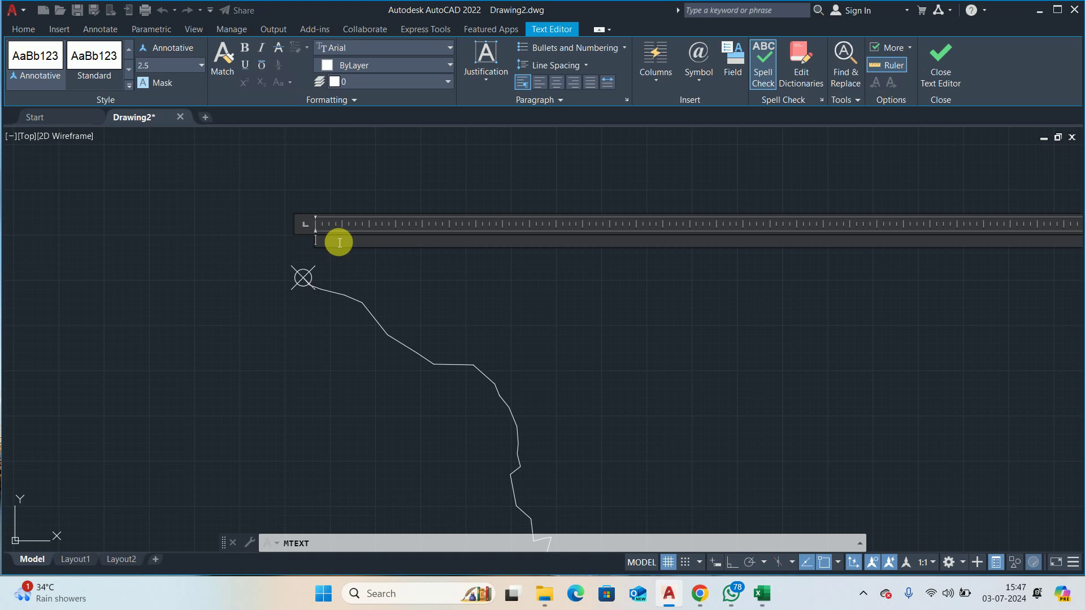
{"action": "scroll", "coordinate": [339, 243], "scroll_direction": "down", "scroll_amount": 3}
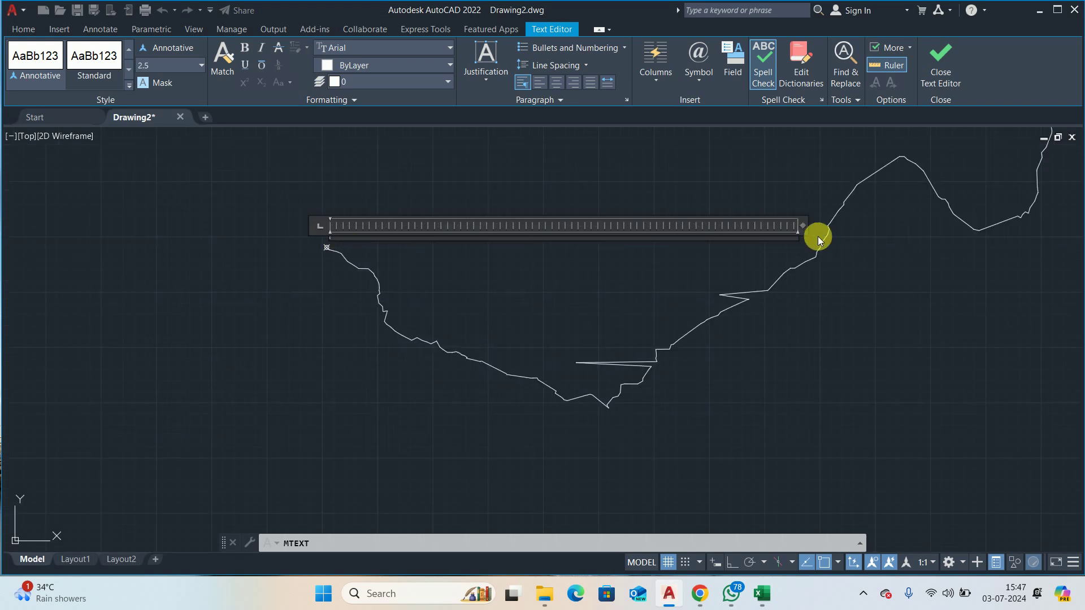
{"action": "mouse_move", "coordinate": [803, 225]}
{"action": "left_mouse_down"}
{"action": "mouse_move", "coordinate": [487, 216]}
{"action": "mouse_move", "coordinate": [361, 225]}
{"action": "left_mouse_up"}
{"action": "scroll", "coordinate": [362, 225], "scroll_direction": "up", "scroll_amount": 5}
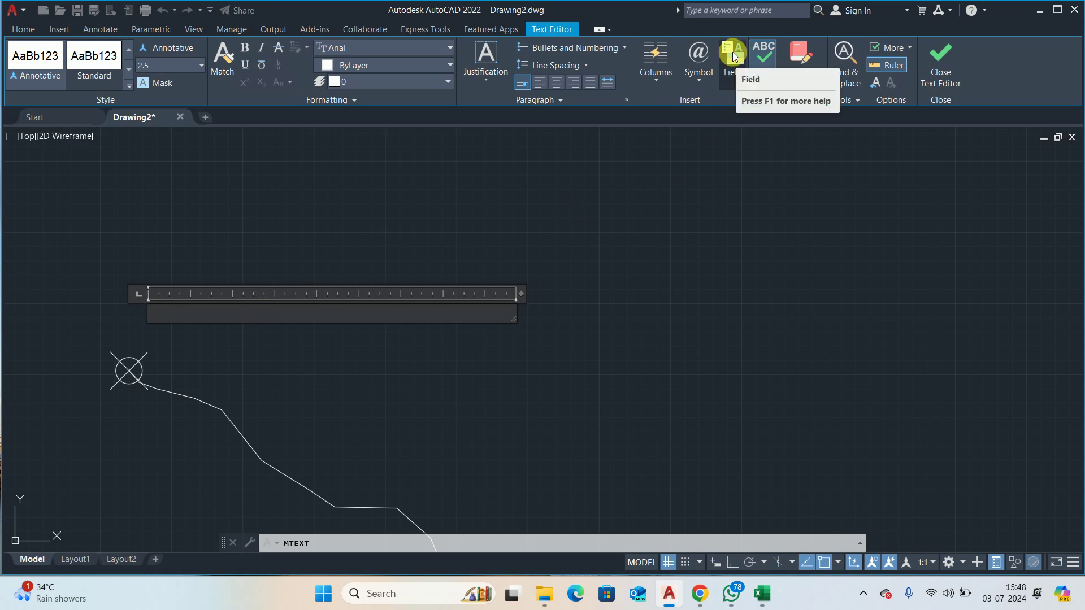
Step: Insert a field into the text and choose the Objects category's Object field
{"action": "right_click", "coordinate": [370, 312]}
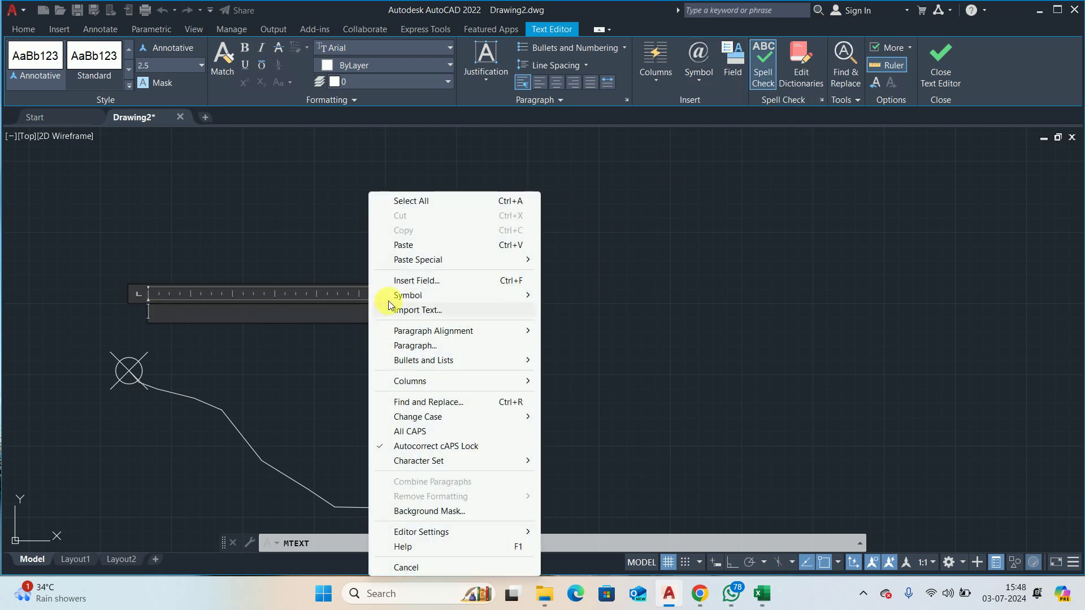
{"action": "left_click", "coordinate": [414, 281]}
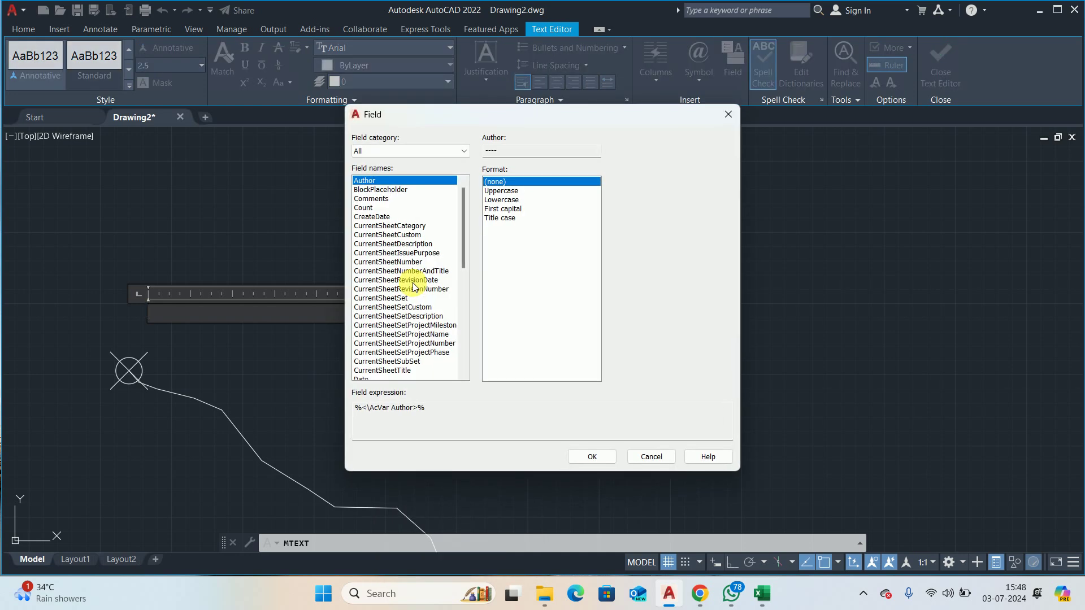
{"action": "left_click", "coordinate": [729, 114]}
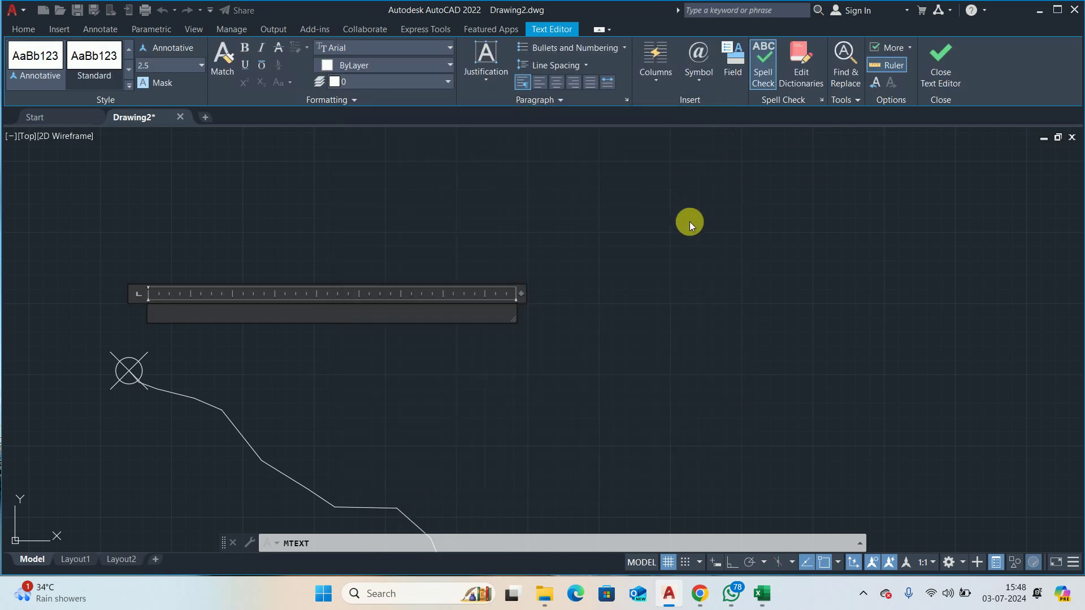
{"action": "left_click", "coordinate": [731, 56]}
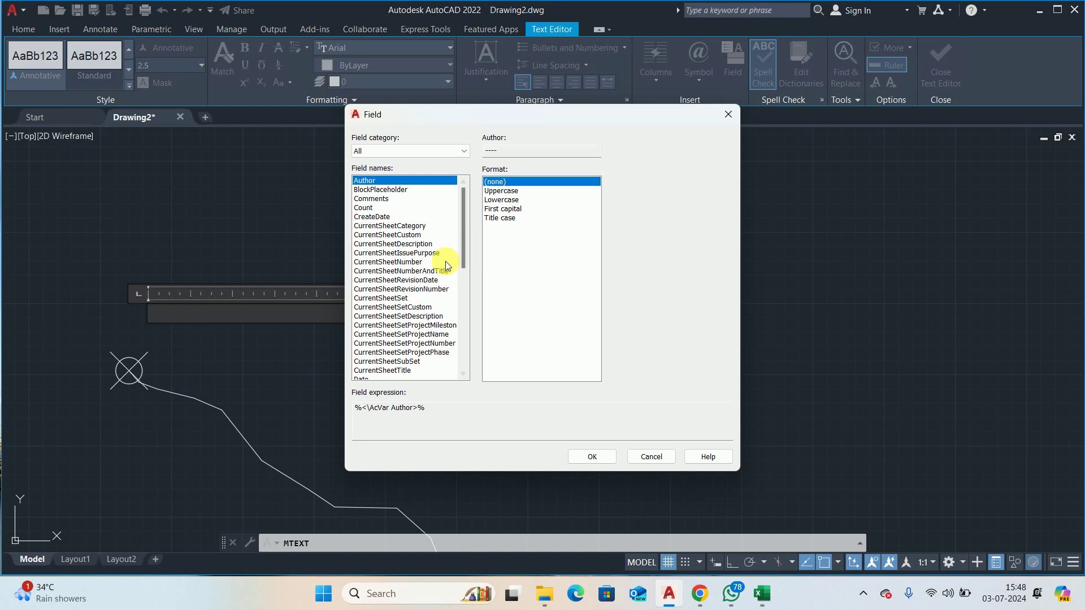
{"action": "left_click", "coordinate": [370, 153]}
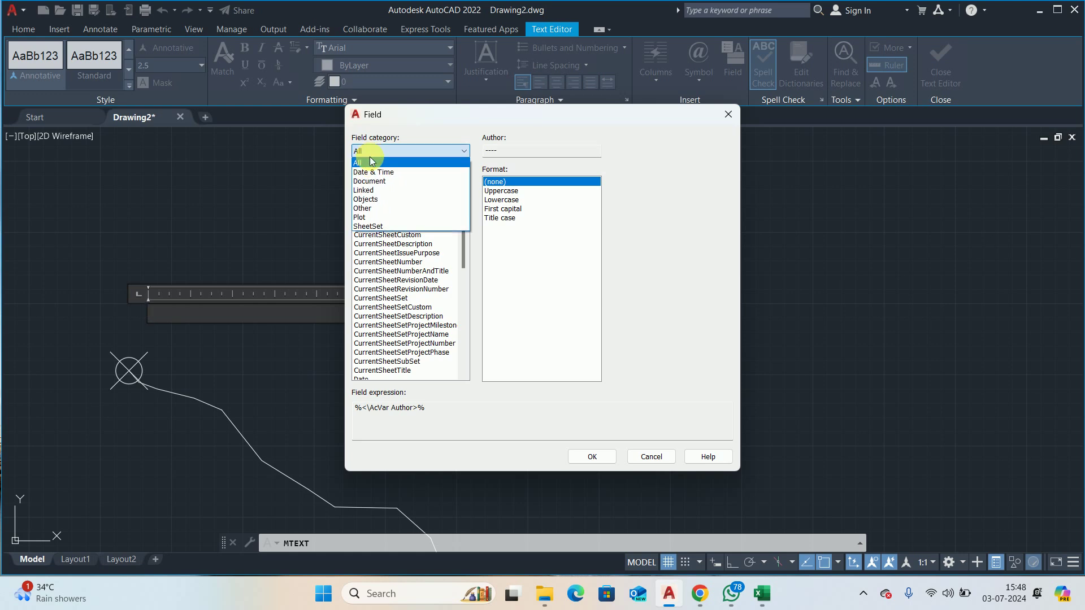
{"action": "left_click", "coordinate": [373, 199]}
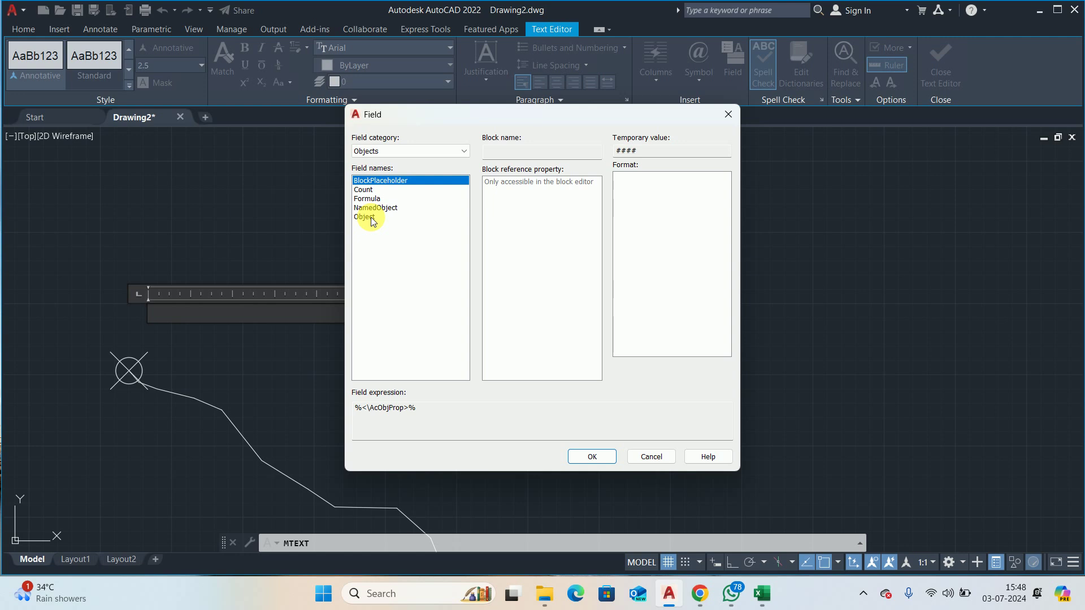
{"action": "left_click", "coordinate": [371, 220]}
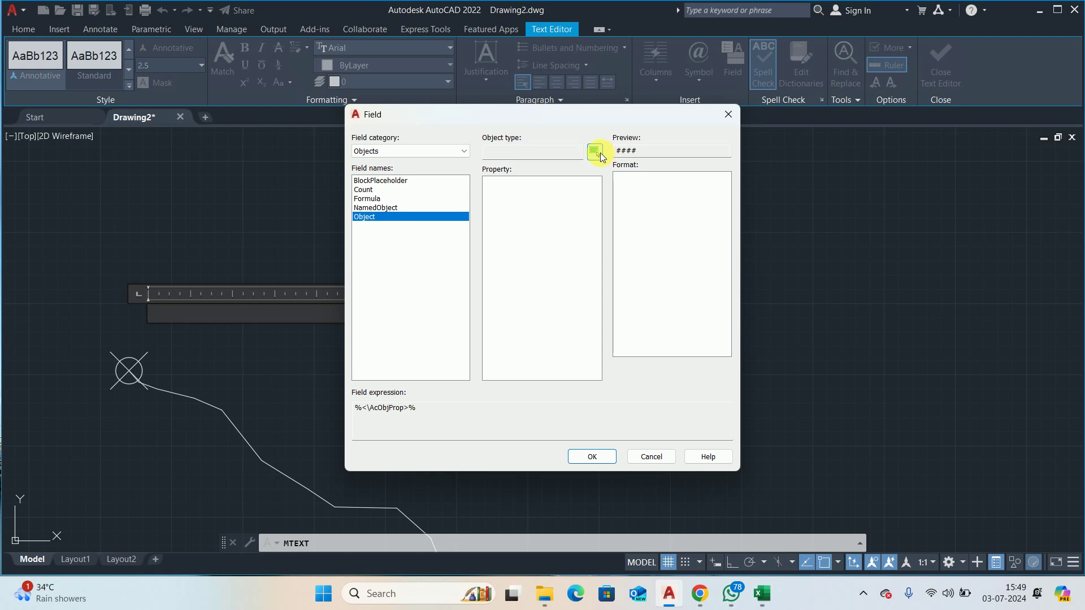
Step: Link the field to the station point's Position, keeping only the X coordinate
{"action": "left_click", "coordinate": [596, 152]}
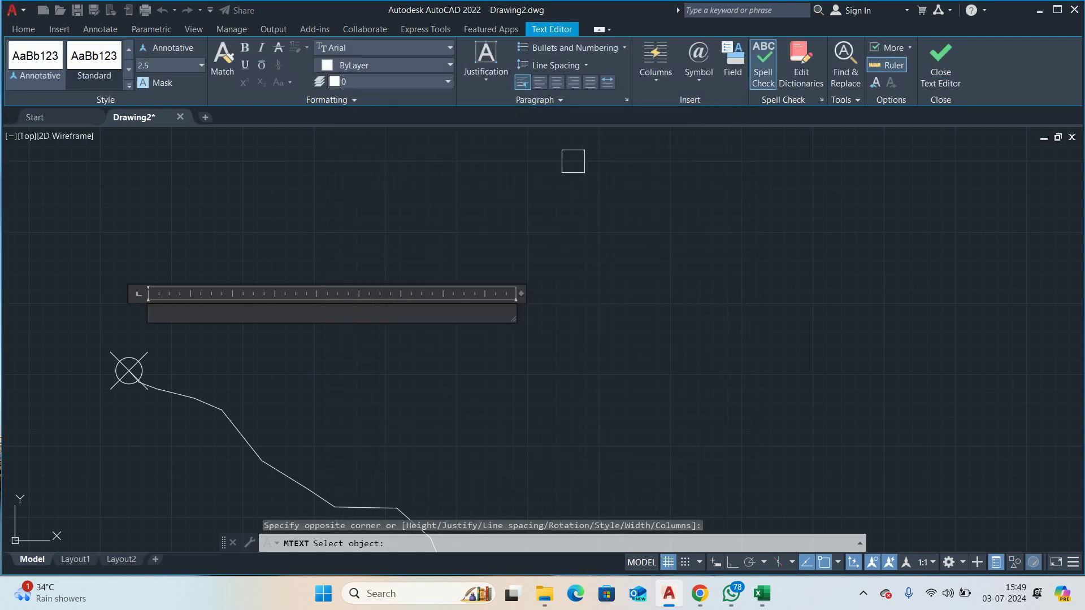
{"action": "scroll", "coordinate": [116, 370], "scroll_direction": "up", "scroll_amount": 3}
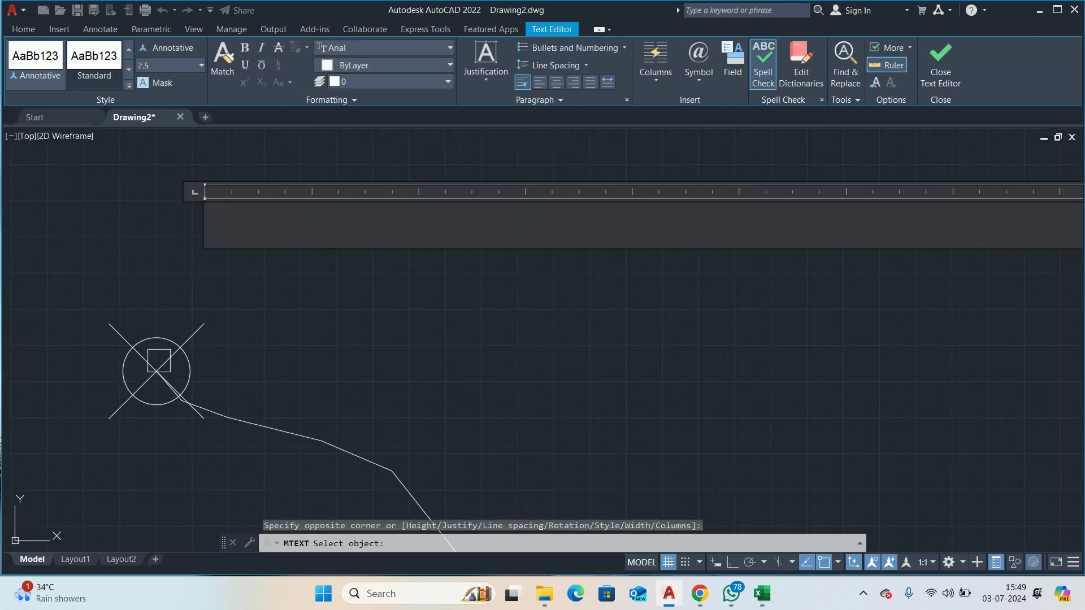
{"action": "left_click", "coordinate": [157, 370]}
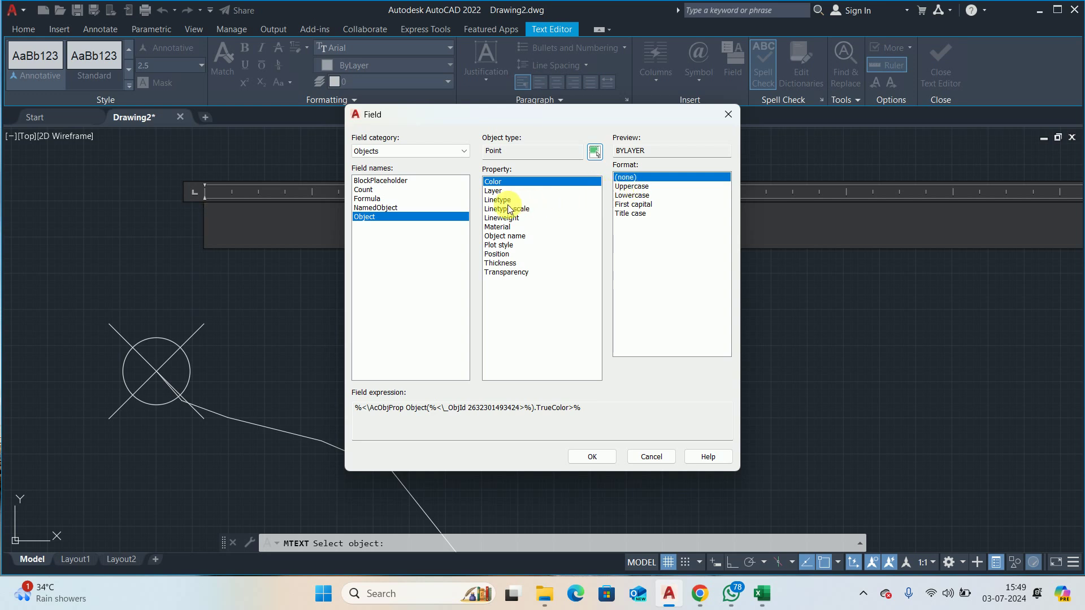
{"action": "left_click", "coordinate": [497, 254]}
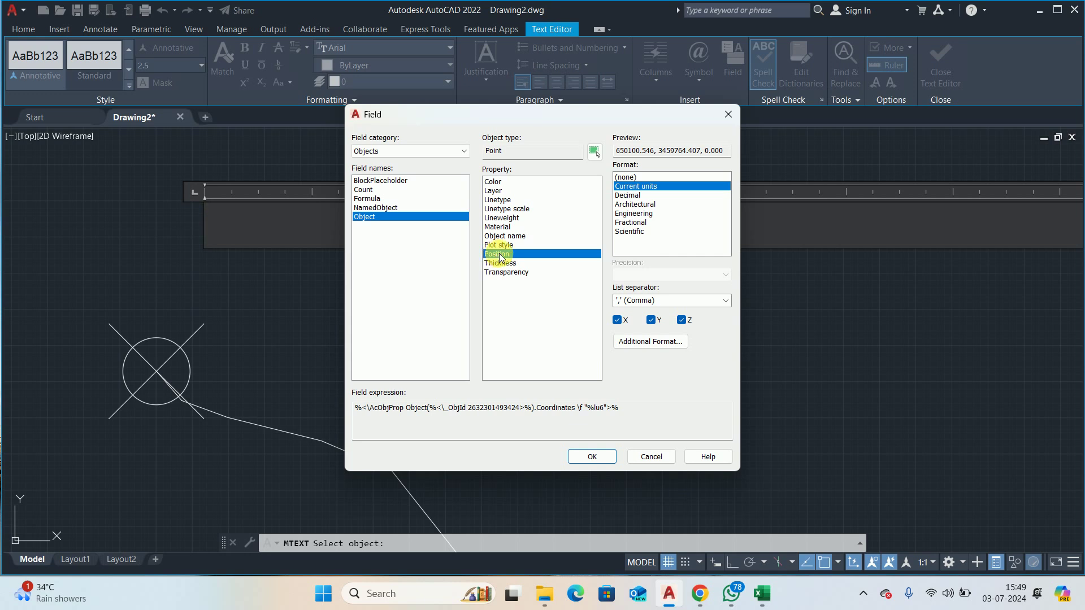
{"action": "left_click", "coordinate": [594, 150]}
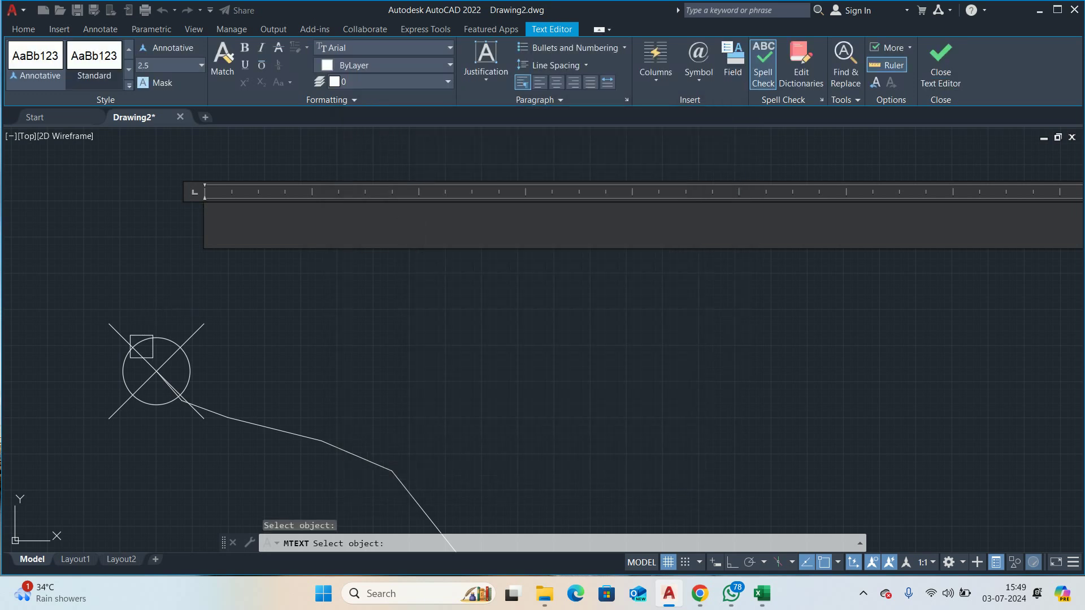
{"action": "scroll", "coordinate": [173, 333], "scroll_direction": "up", "scroll_amount": 3}
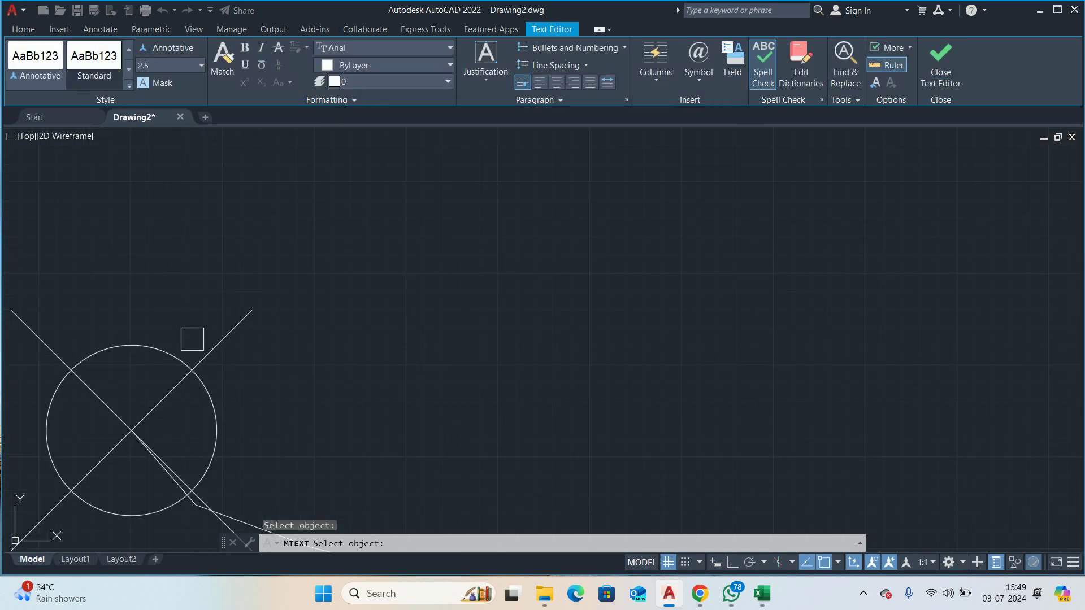
{"action": "left_click", "coordinate": [175, 355]}
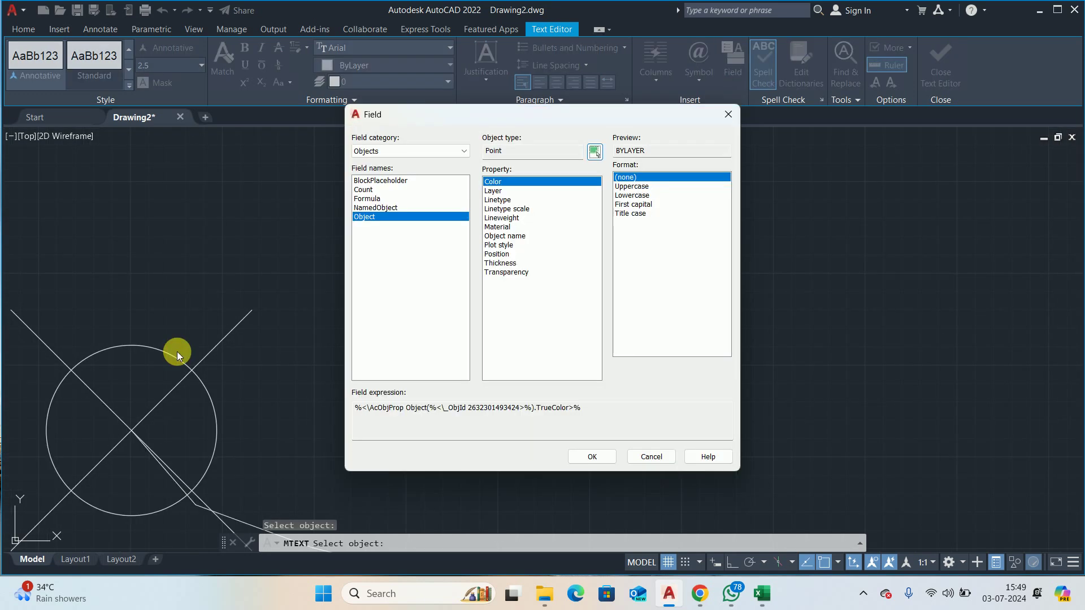
{"action": "left_click", "coordinate": [503, 254]}
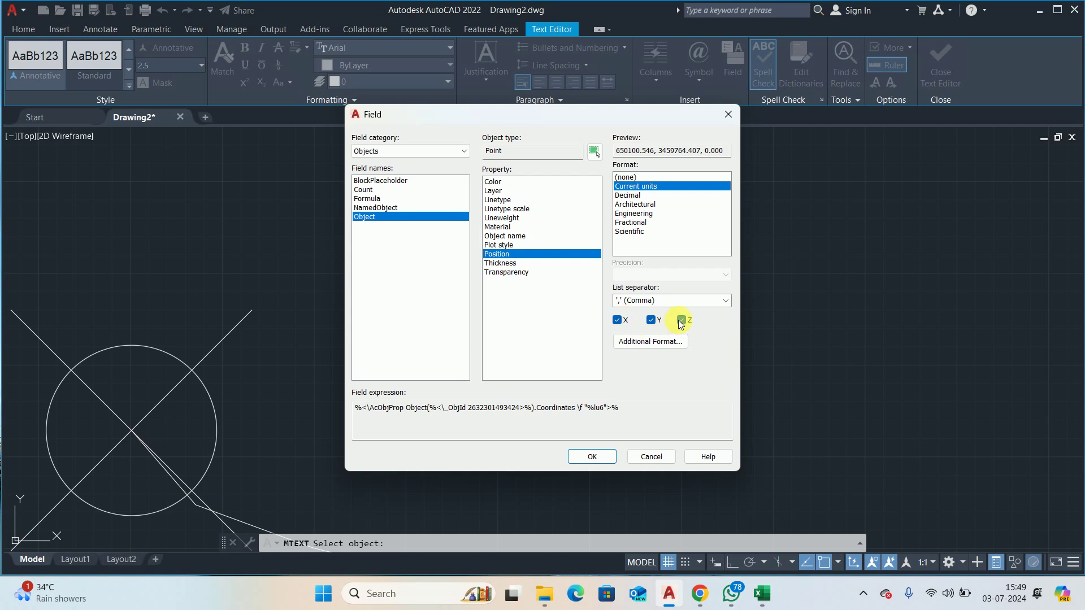
{"action": "left_click", "coordinate": [682, 320]}
{"action": "left_click", "coordinate": [652, 320]}
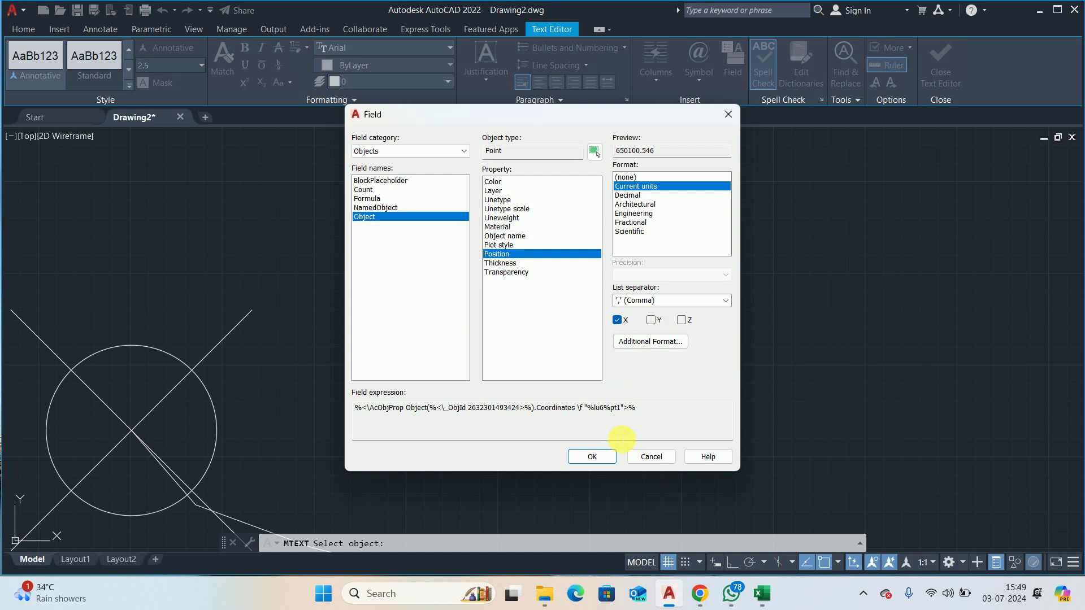
Step: Insert the X field and prefix it so the label reads 'E: 650100.546'
{"action": "left_click", "coordinate": [593, 456]}
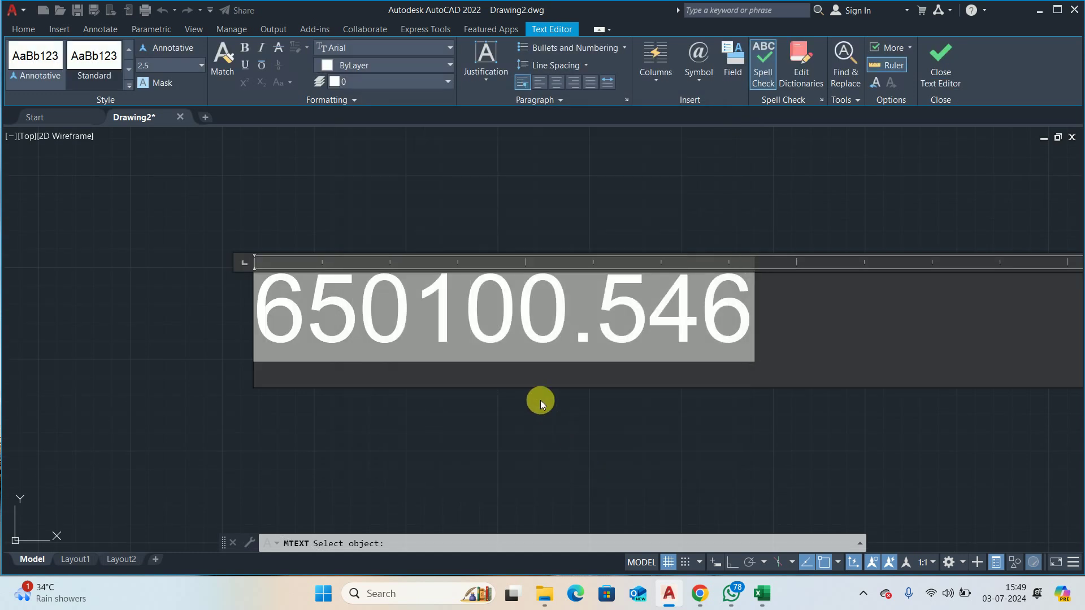
{"action": "scroll", "coordinate": [548, 344], "scroll_direction": "down", "scroll_amount": 5}
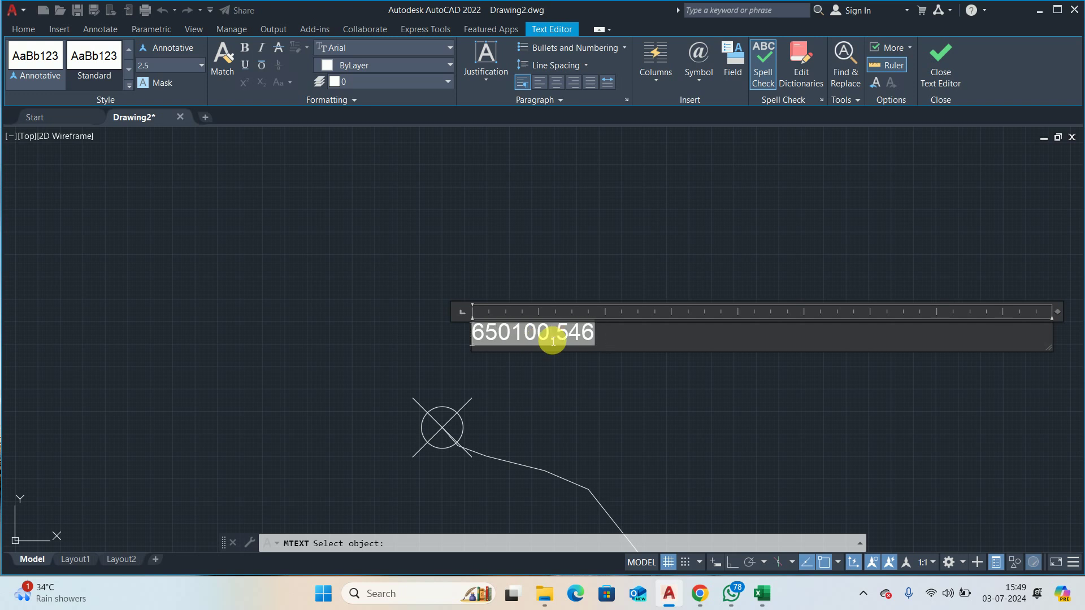
{"action": "key", "text": "Home"}
{"action": "type", "text": "E"}
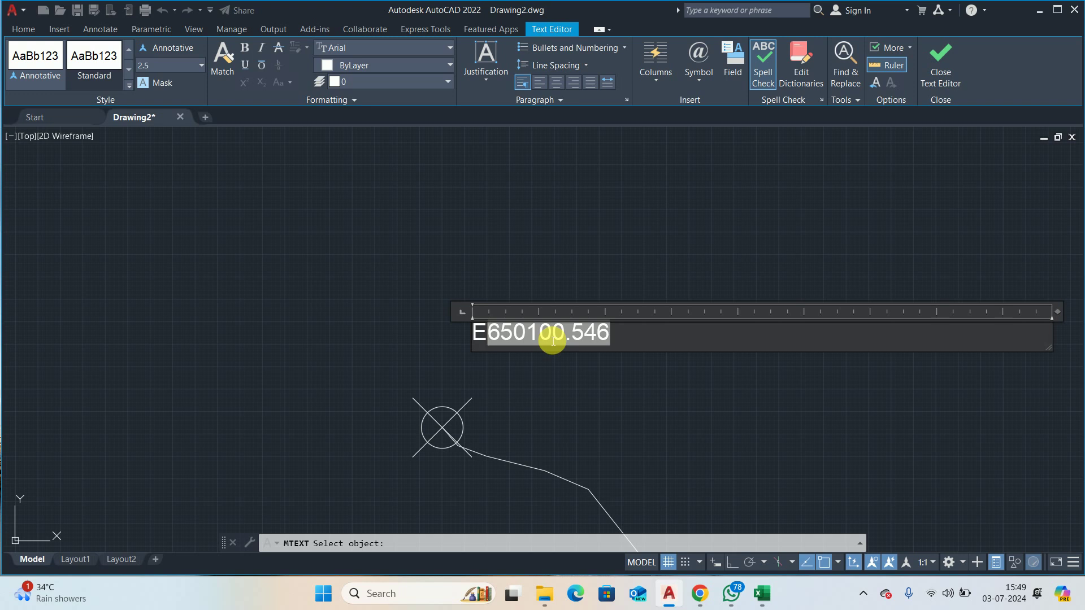
{"action": "type", "text": ":"}
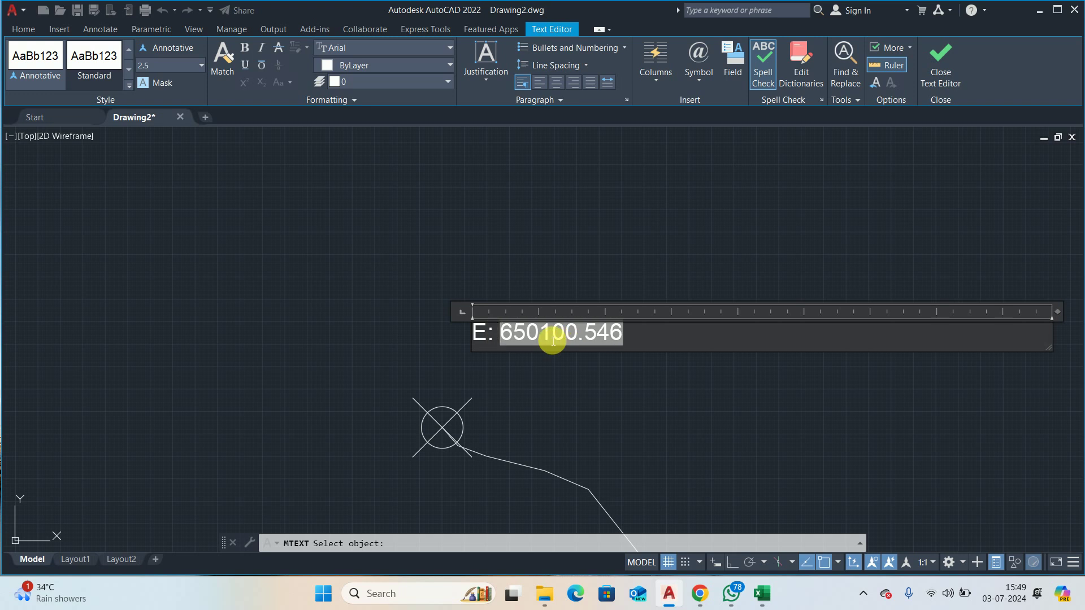
{"action": "left_click", "coordinate": [660, 392]}
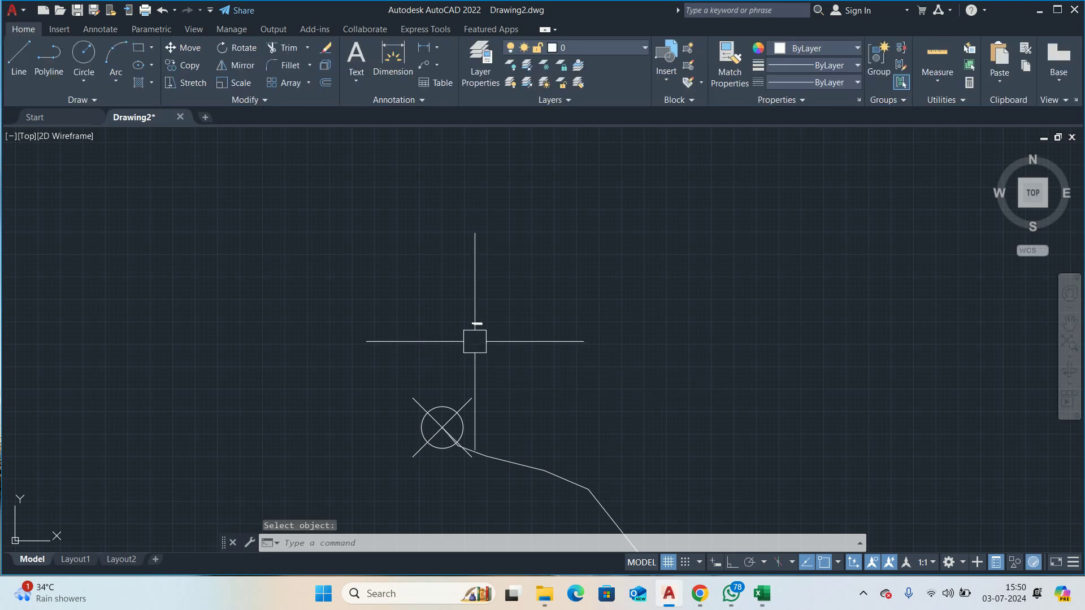
Step: Scale the coordinate label up by a factor of 2
{"action": "type", "text": "sc"}
{"action": "key", "text": "Return"}
{"action": "left_click", "coordinate": [476, 323]}
{"action": "key", "text": "Return"}
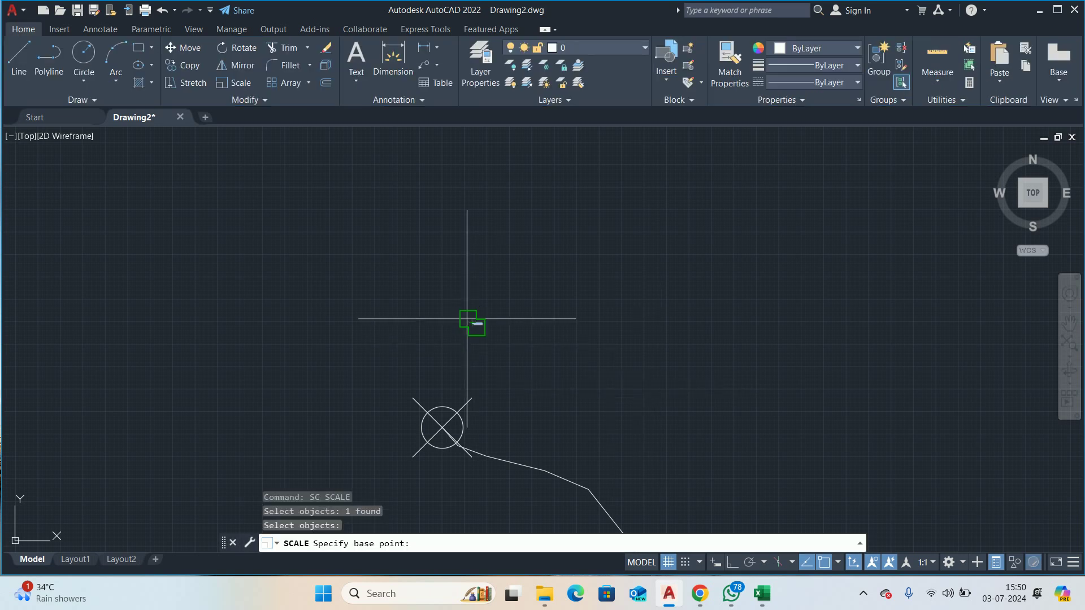
{"action": "left_click", "coordinate": [469, 319]}
{"action": "type", "text": "2"}
{"action": "key", "text": "Return"}
{"action": "key", "text": "Return"}
{"action": "left_click", "coordinate": [473, 319]}
{"action": "key", "text": "Return"}
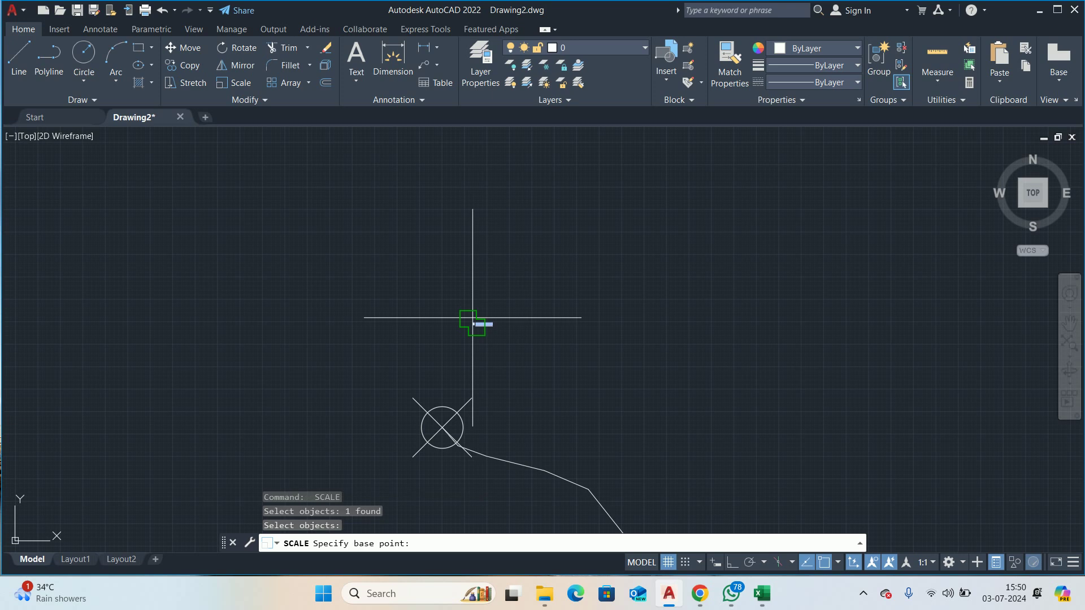
{"action": "type", "text": "2"}
{"action": "key", "text": "Return"}
{"action": "key", "text": "Return"}
{"action": "left_click", "coordinate": [473, 322]}
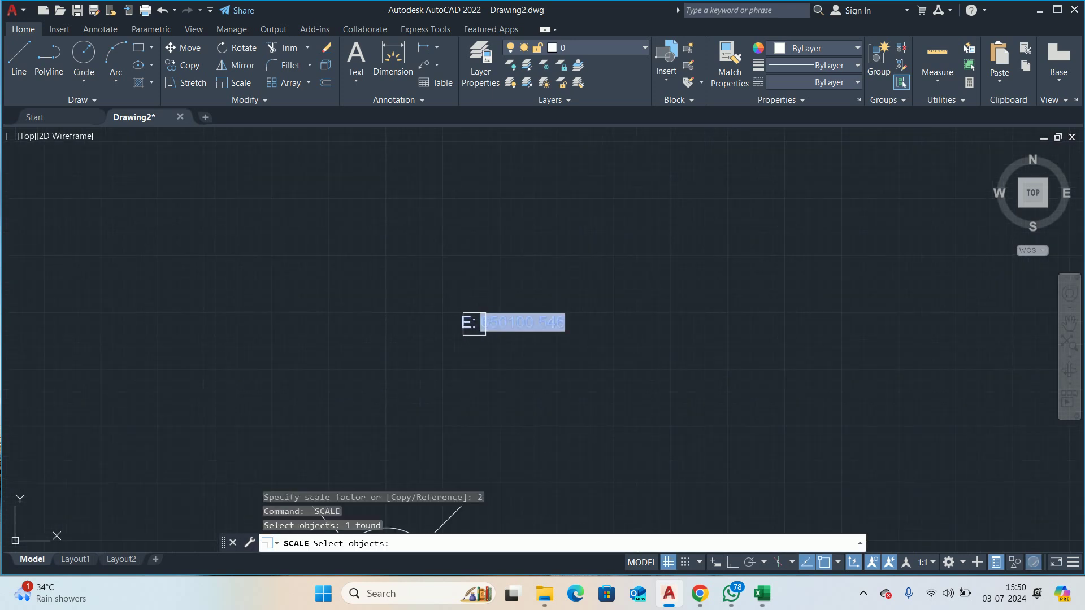
{"action": "key", "text": "Return"}
{"action": "left_click", "coordinate": [465, 323]}
{"action": "key", "text": "Return"}
{"action": "key", "text": "Return"}
{"action": "scroll", "coordinate": [505, 327], "scroll_direction": "down", "scroll_amount": 5}
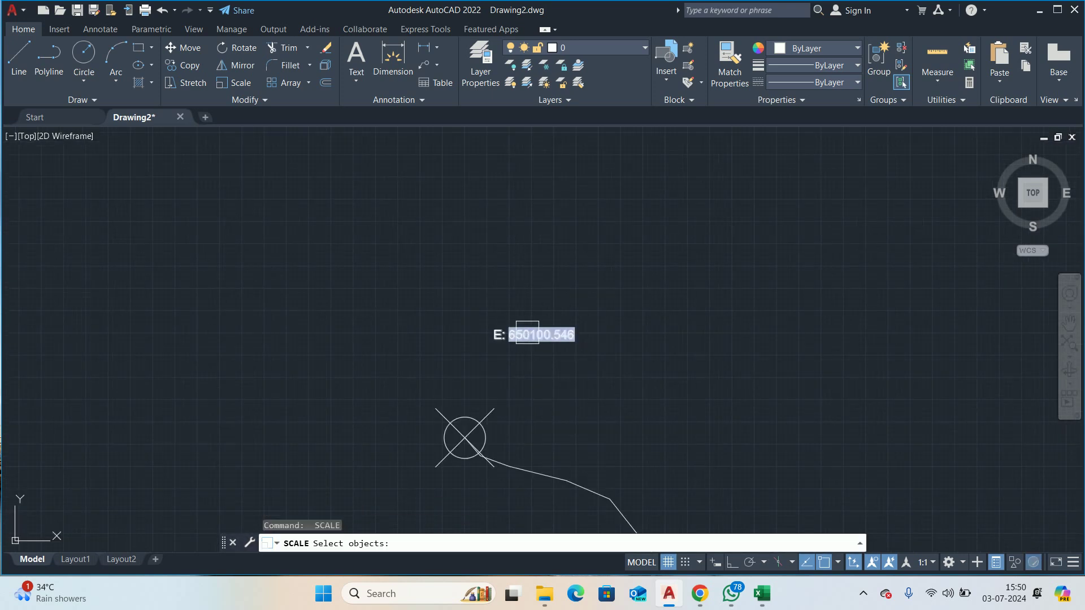
{"action": "left_click", "coordinate": [497, 333]}
{"action": "key", "text": "Return"}
{"action": "type", "text": "2"}
{"action": "key", "text": "Return"}
{"action": "scroll", "coordinate": [533, 339], "scroll_direction": "down", "scroll_amount": 3}
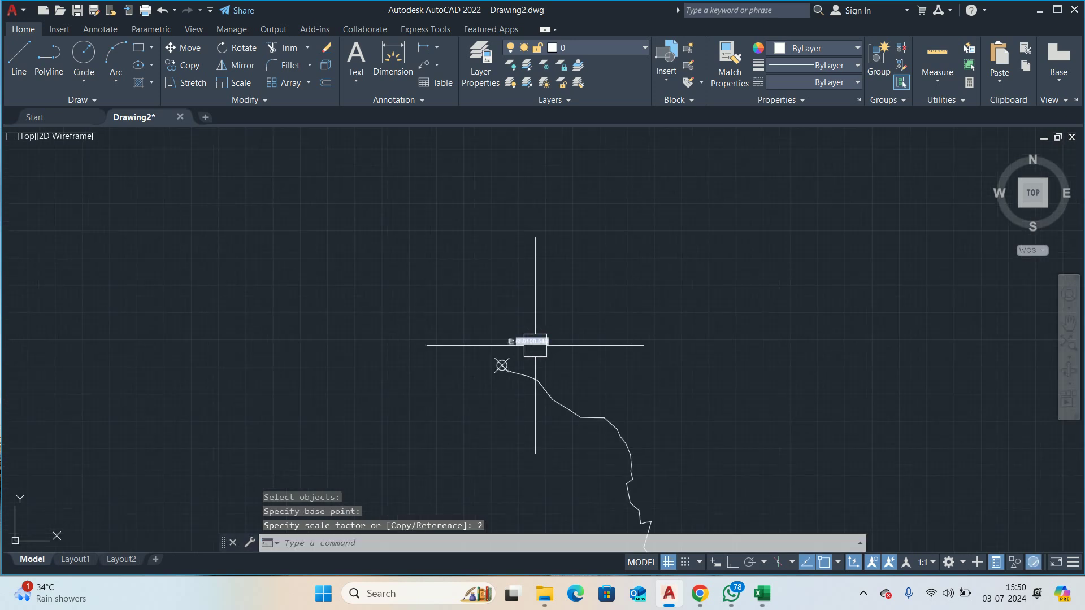
{"action": "scroll", "coordinate": [533, 351], "scroll_direction": "down", "scroll_amount": 2}
{"action": "scroll", "coordinate": [513, 351], "scroll_direction": "up", "scroll_amount": 2}
Step: Start moving the label, then cancel the move
{"action": "type", "text": "m"}
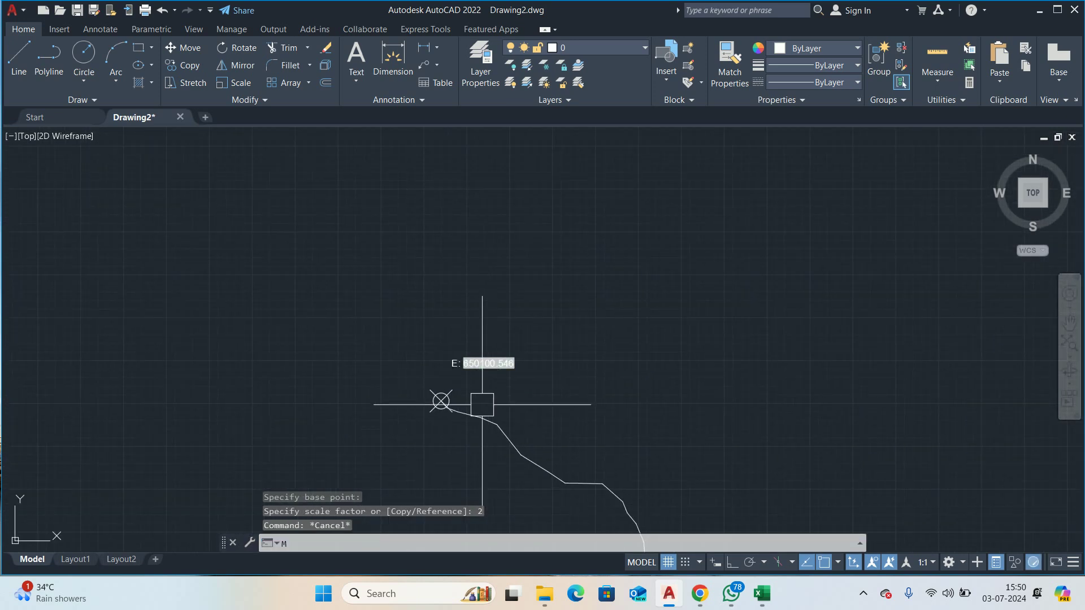
{"action": "key", "text": "Return"}
{"action": "left_click", "coordinate": [491, 365]}
{"action": "key", "text": "Return"}
{"action": "left_click", "coordinate": [528, 378]}
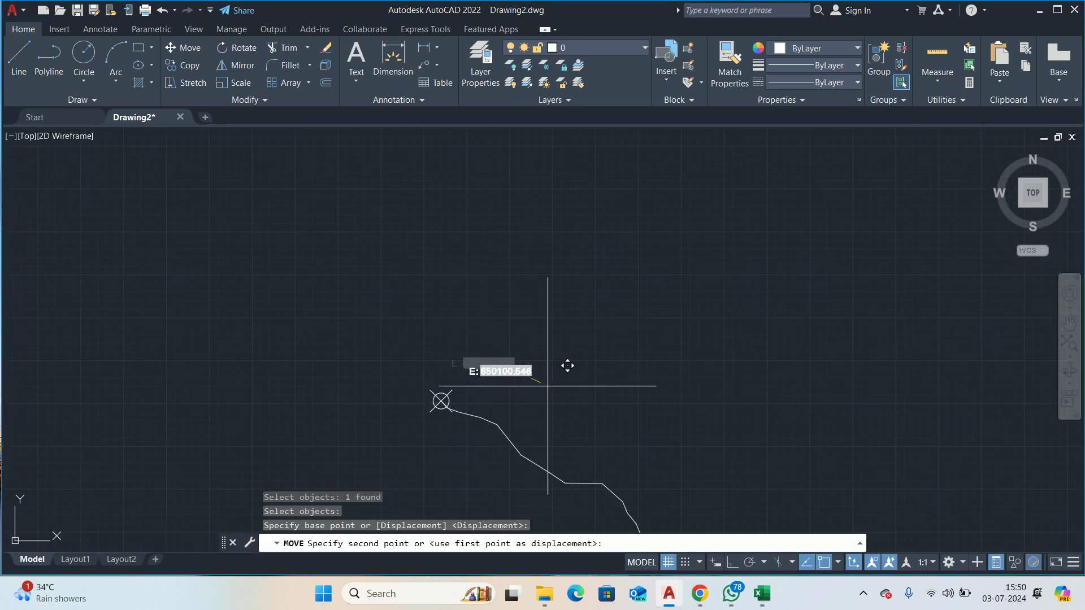
{"action": "key", "text": "Escape"}
{"action": "key", "text": "Escape"}
Step: Reopen the label for editing and start a new line below the easting
{"action": "scroll", "coordinate": [565, 366], "scroll_direction": "up", "scroll_amount": 3}
{"action": "left_click", "coordinate": [503, 357]}
{"action": "double_click", "coordinate": [502, 356]}
{"action": "scroll", "coordinate": [619, 346], "scroll_direction": "down", "scroll_amount": 3}
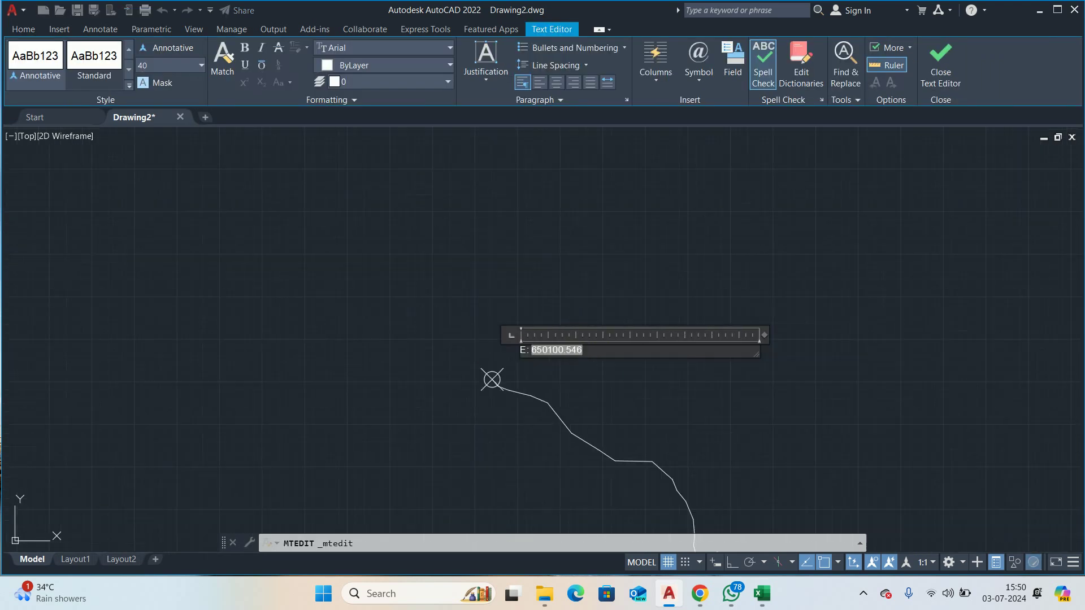
{"action": "key", "text": "Escape"}
{"action": "left_click", "coordinate": [761, 347]}
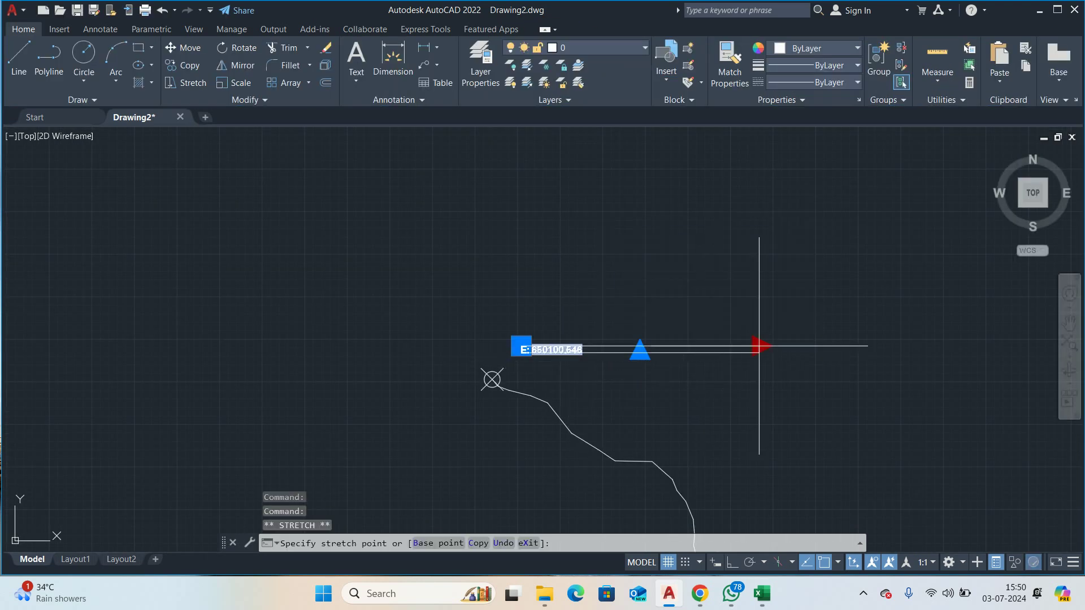
{"action": "key", "text": "Escape"}
{"action": "scroll", "coordinate": [596, 333], "scroll_direction": "up", "scroll_amount": 2}
{"action": "left_click", "coordinate": [576, 364]}
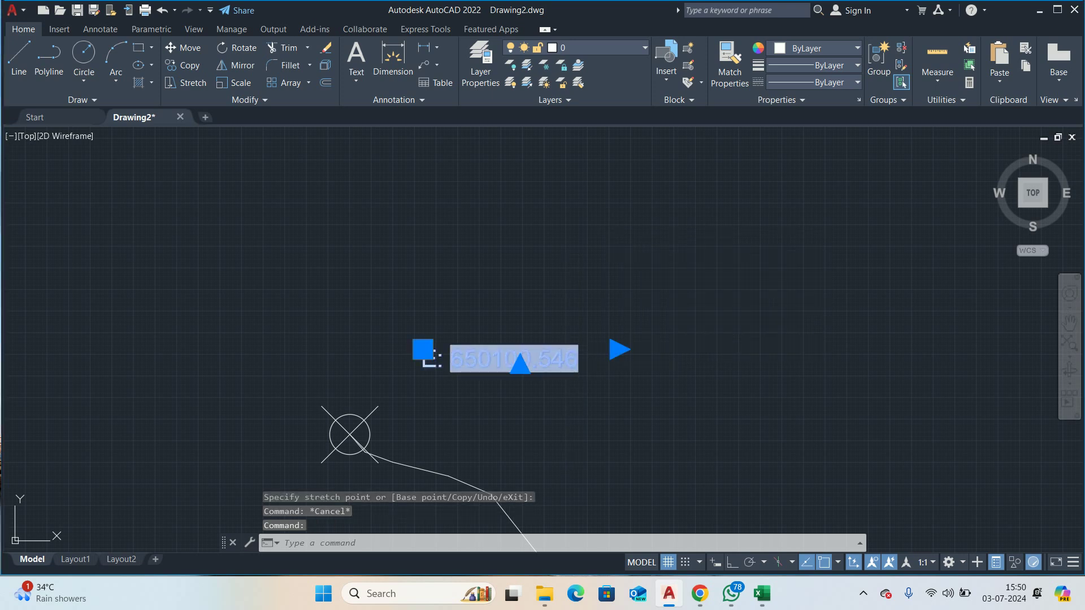
{"action": "double_click", "coordinate": [586, 369]}
{"action": "key", "text": "Return"}
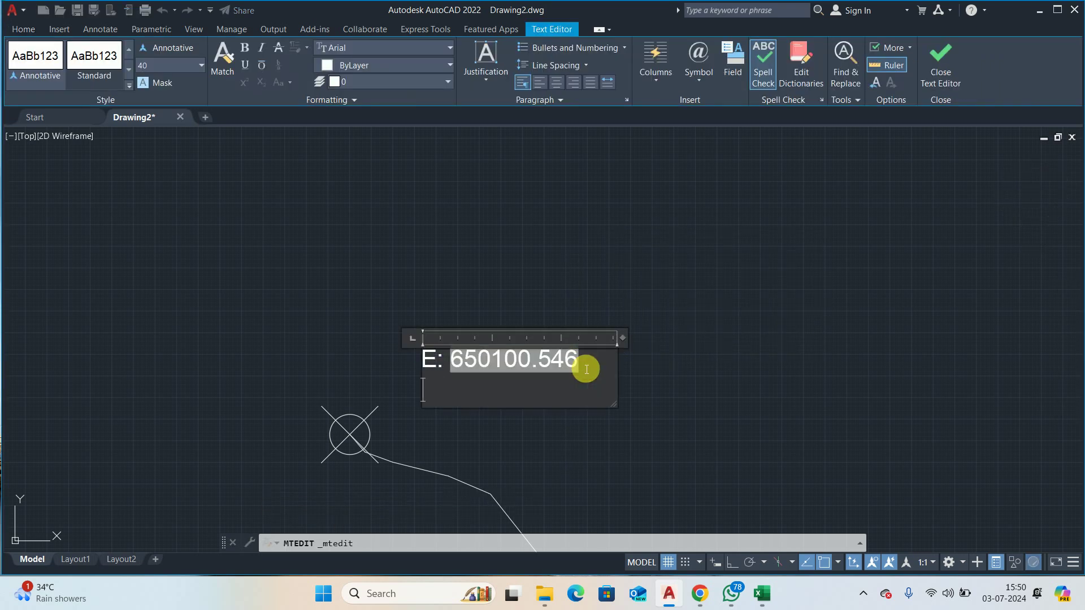
Step: Type 'N:' and set up an Objects > Object field
{"action": "type", "text": "N"}
{"action": "type", "text": ":"}
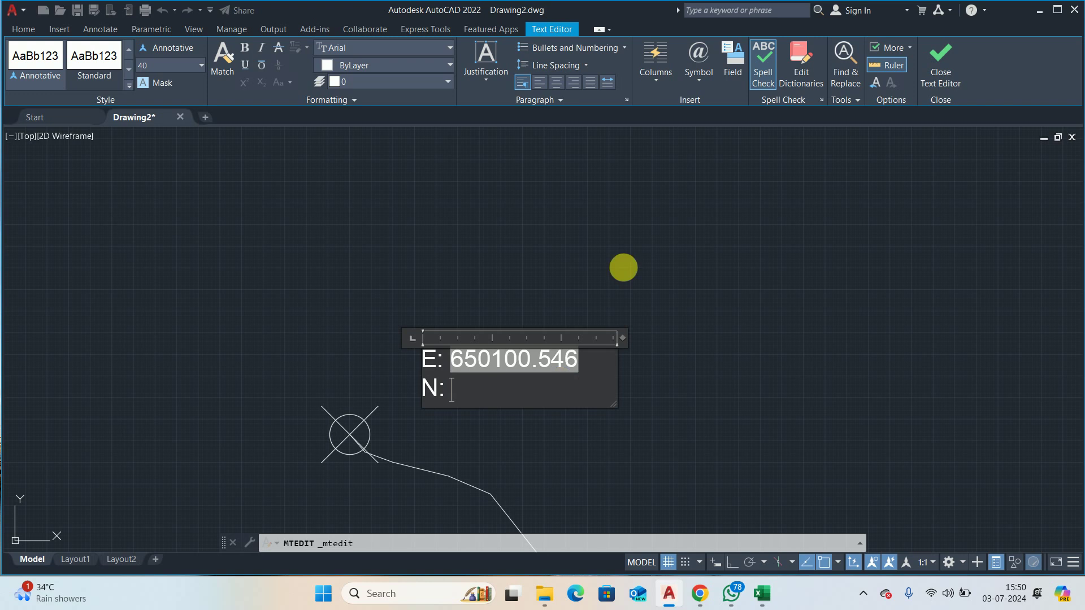
{"action": "left_click", "coordinate": [734, 59]}
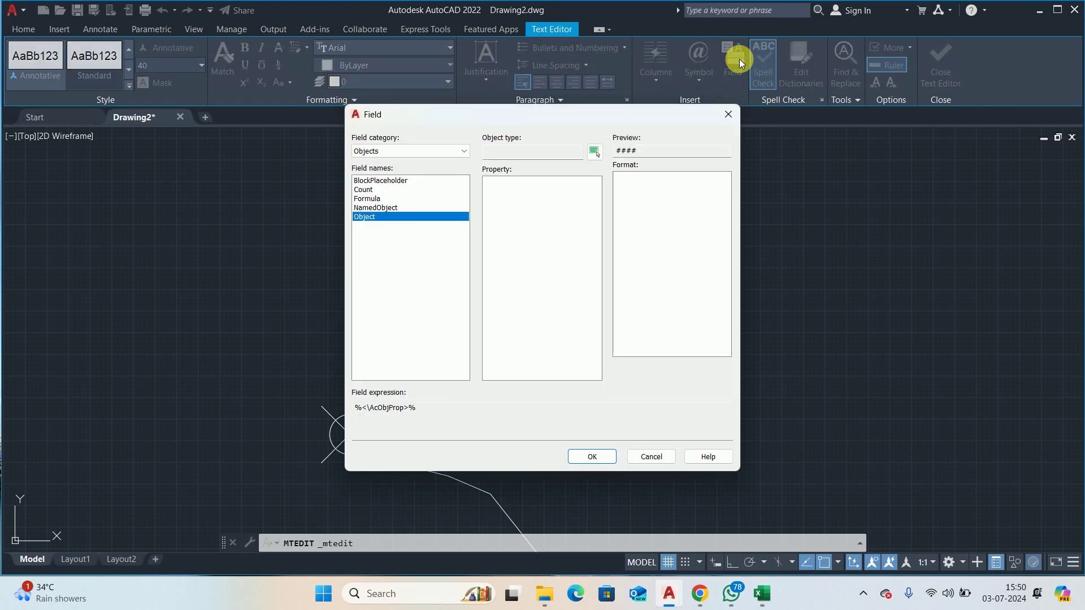
{"action": "left_click", "coordinate": [415, 149]}
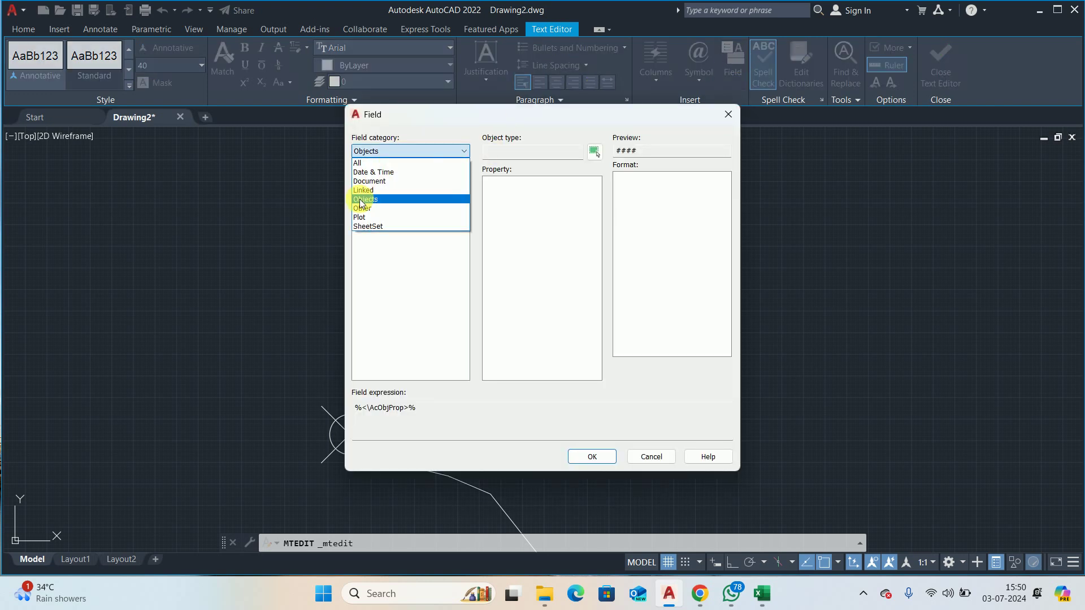
{"action": "left_click", "coordinate": [364, 199]}
{"action": "left_click", "coordinate": [368, 217]}
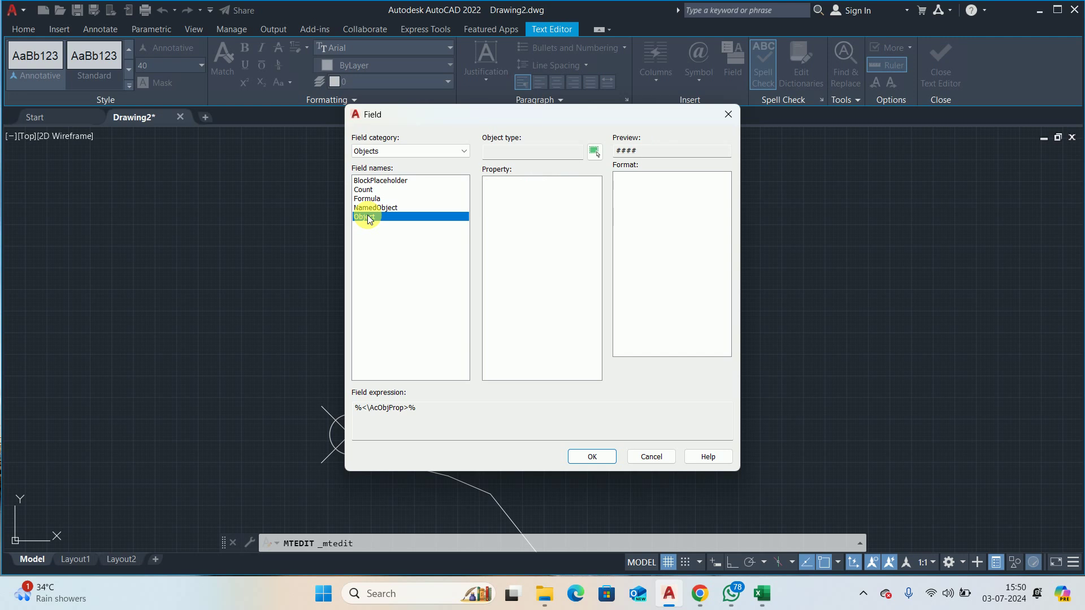
Step: Link the field to the station point's Position Y (3459764.407) and finish editing
{"action": "left_click", "coordinate": [593, 151]}
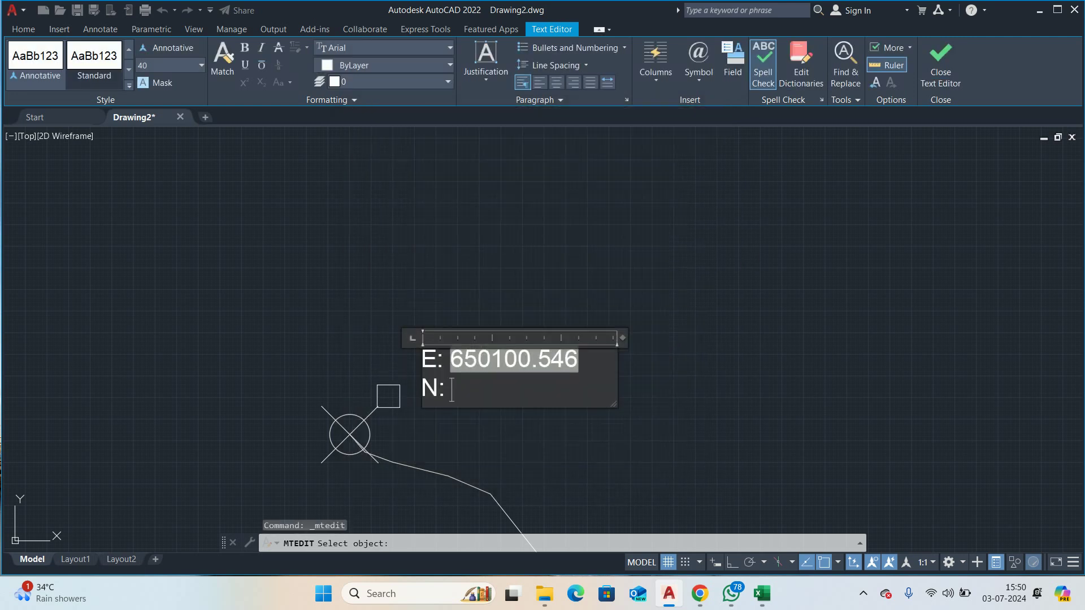
{"action": "left_click", "coordinate": [361, 408]}
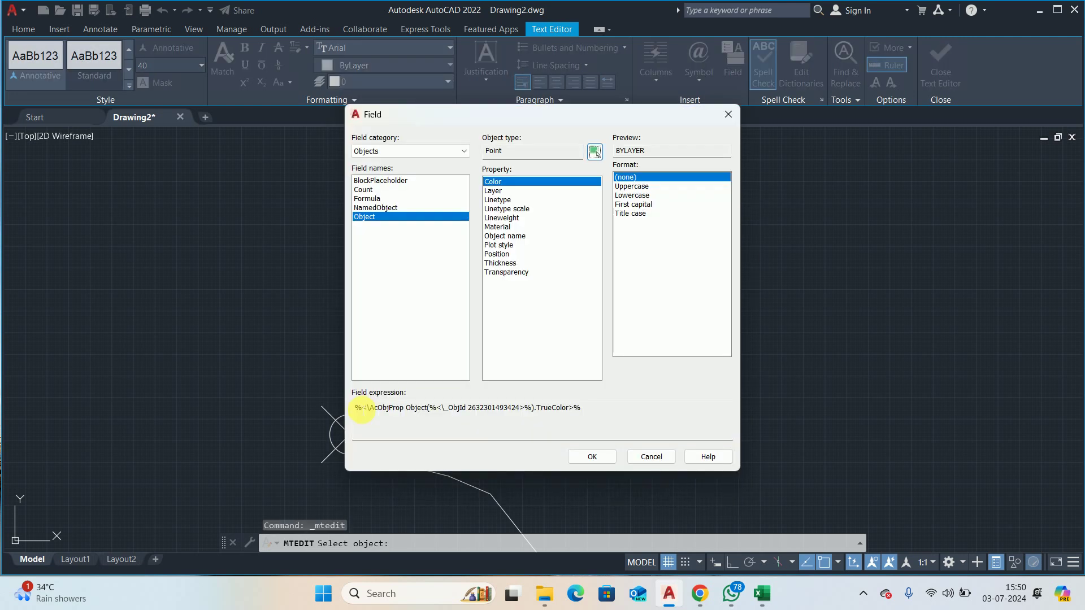
{"action": "left_click", "coordinate": [492, 254]}
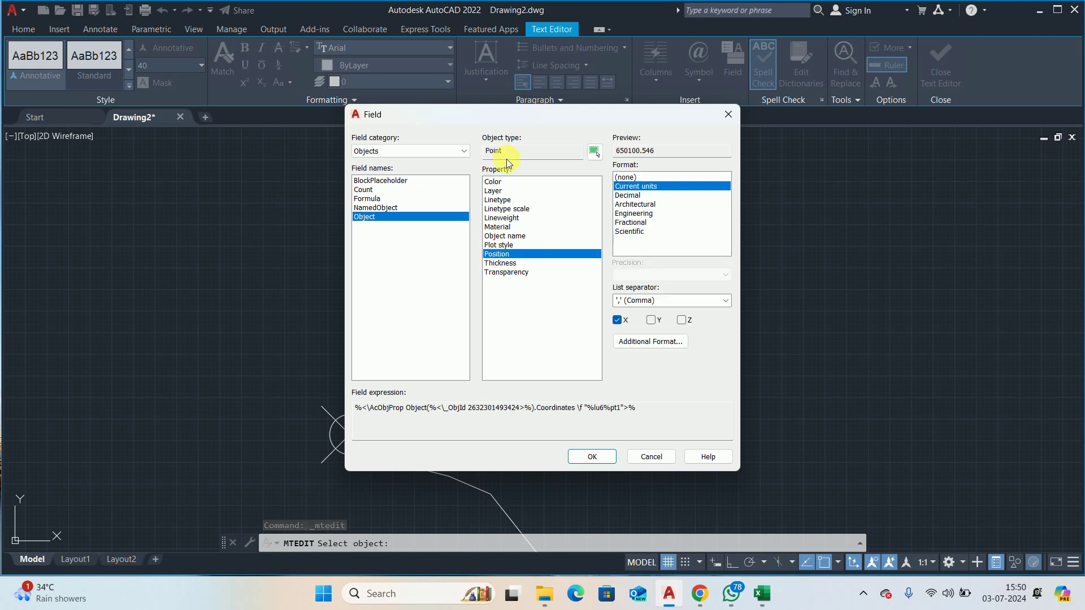
{"action": "left_click", "coordinate": [650, 320]}
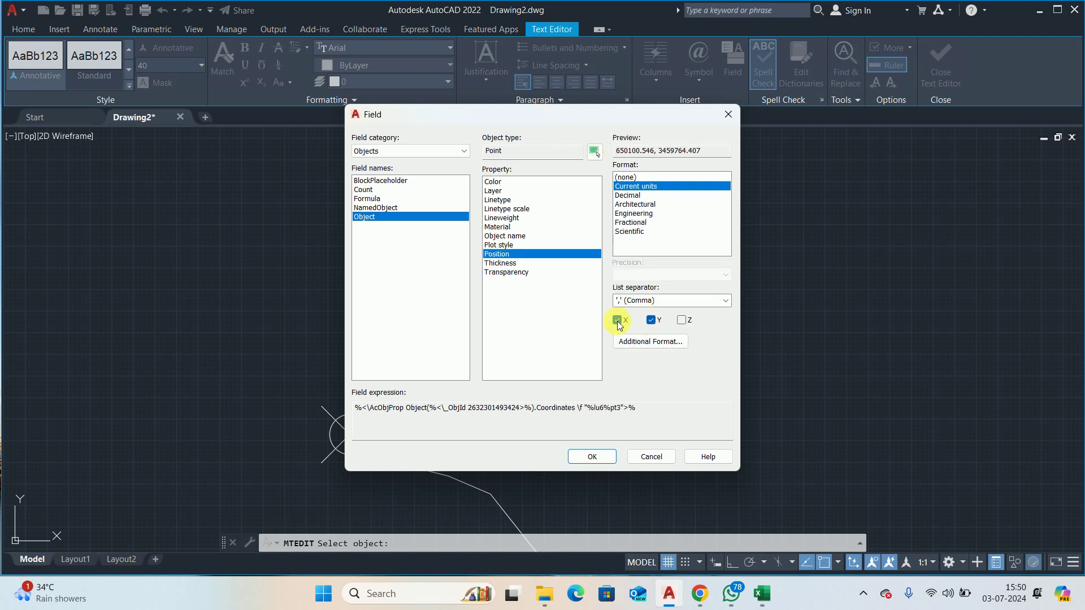
{"action": "left_click", "coordinate": [617, 320]}
{"action": "left_click", "coordinate": [601, 457]}
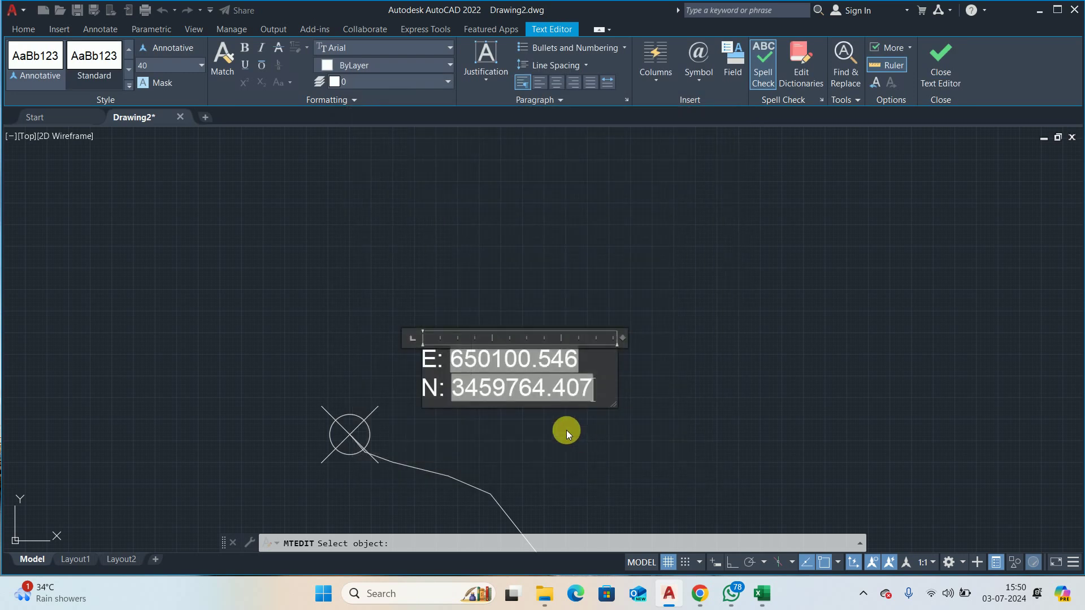
{"action": "key", "text": "Escape"}
{"action": "key", "text": "Escape"}
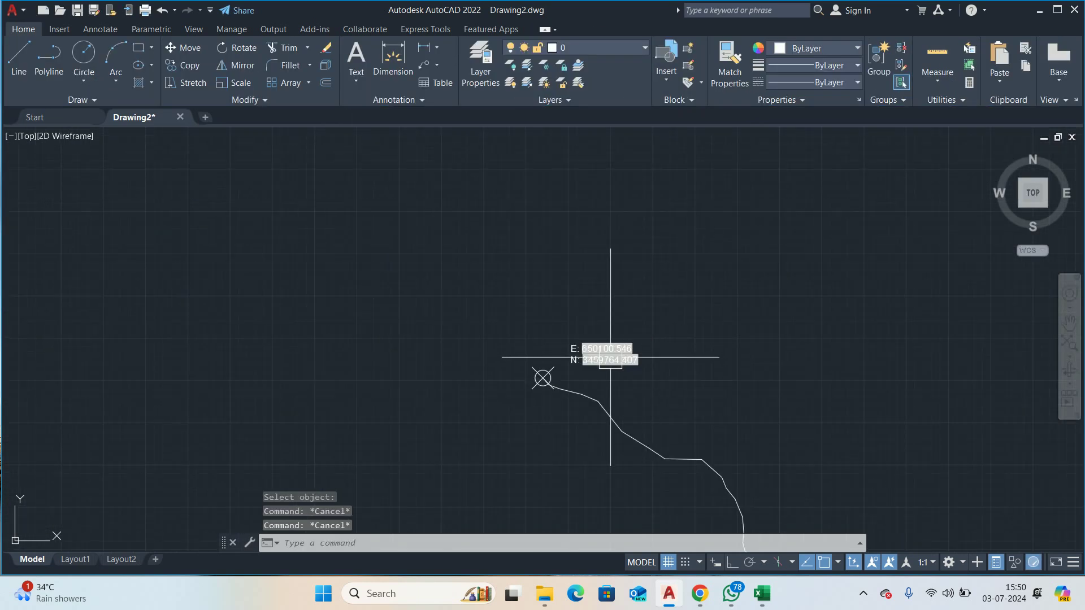
{"action": "scroll", "coordinate": [599, 358], "scroll_direction": "up", "scroll_amount": 4}
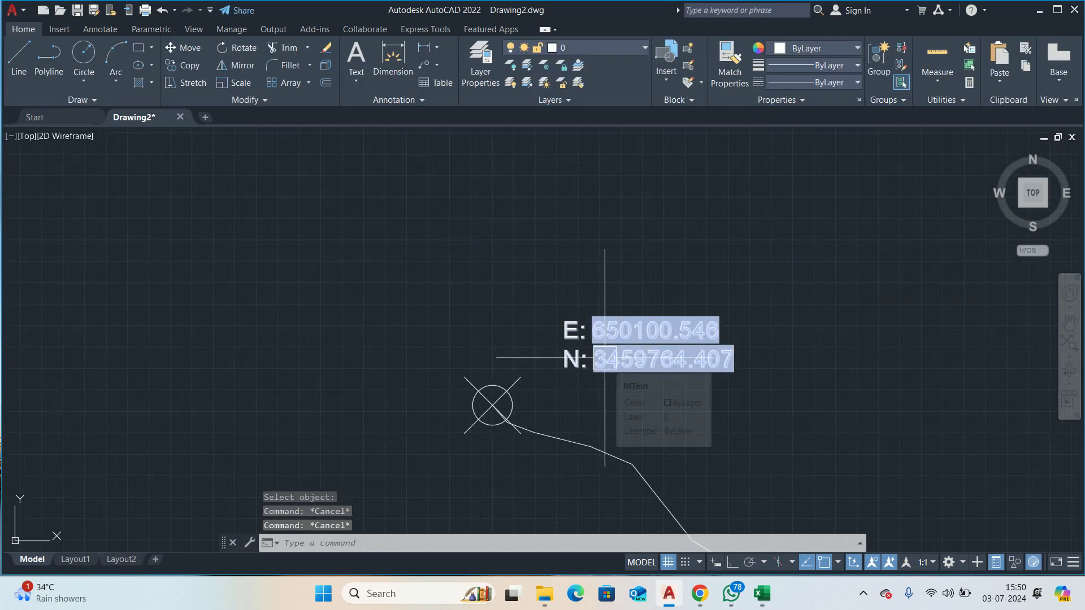
{"action": "key", "text": "Escape"}
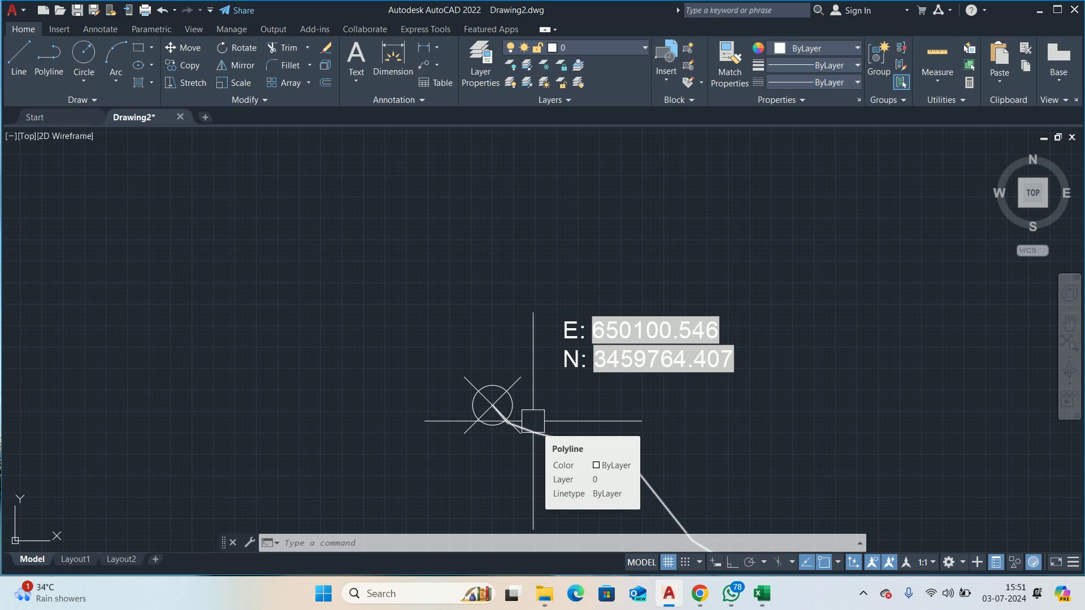
{"action": "key", "text": "Escape"}
{"action": "key", "text": "Escape"}
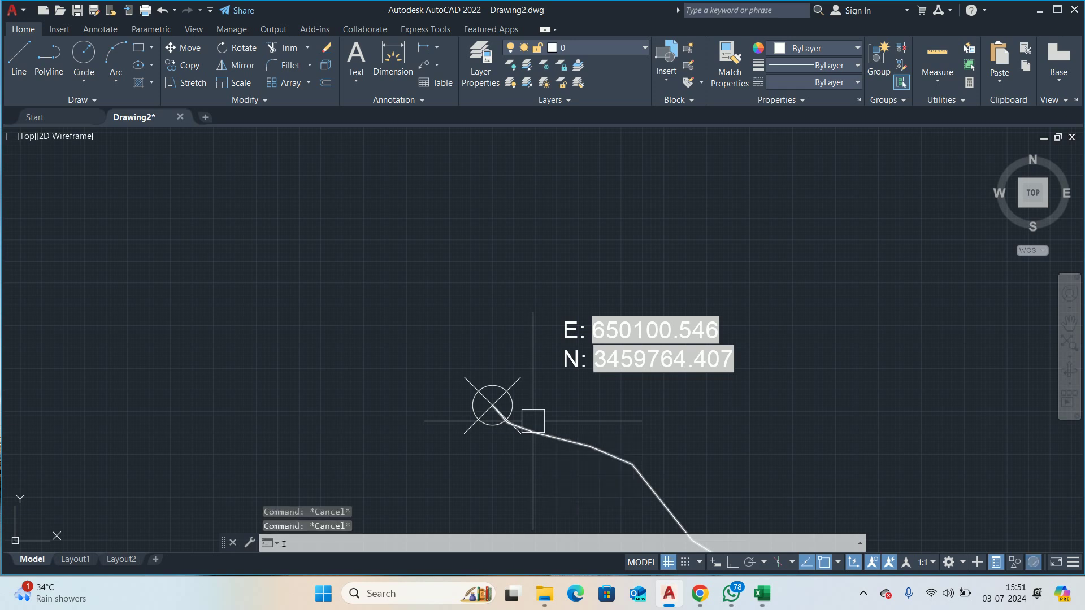
{"action": "type", "text": "ID"}
{"action": "key", "text": "Return"}
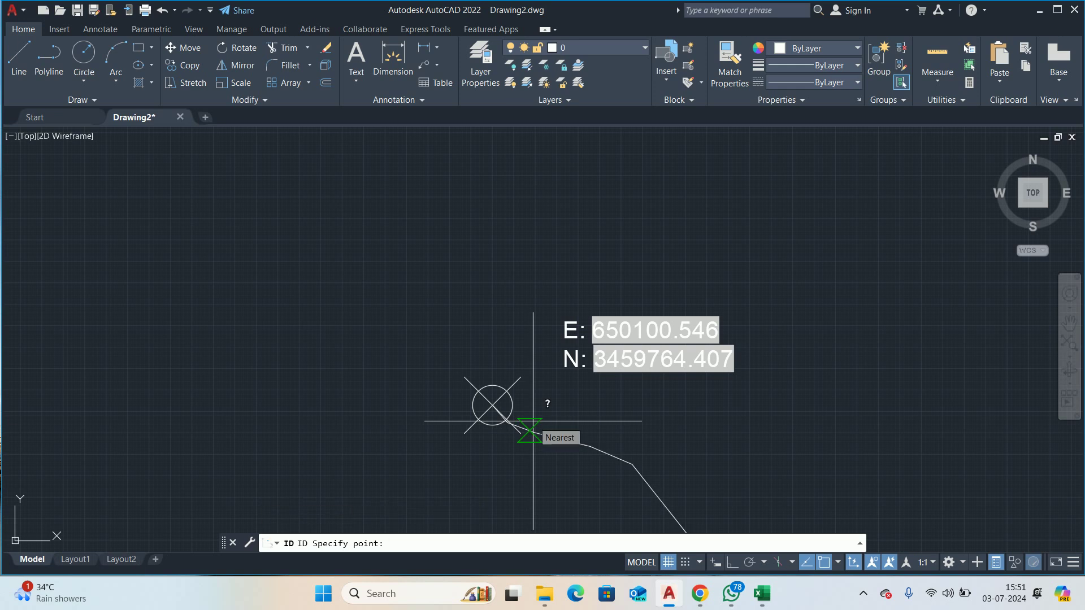
{"action": "left_click", "coordinate": [492, 405]}
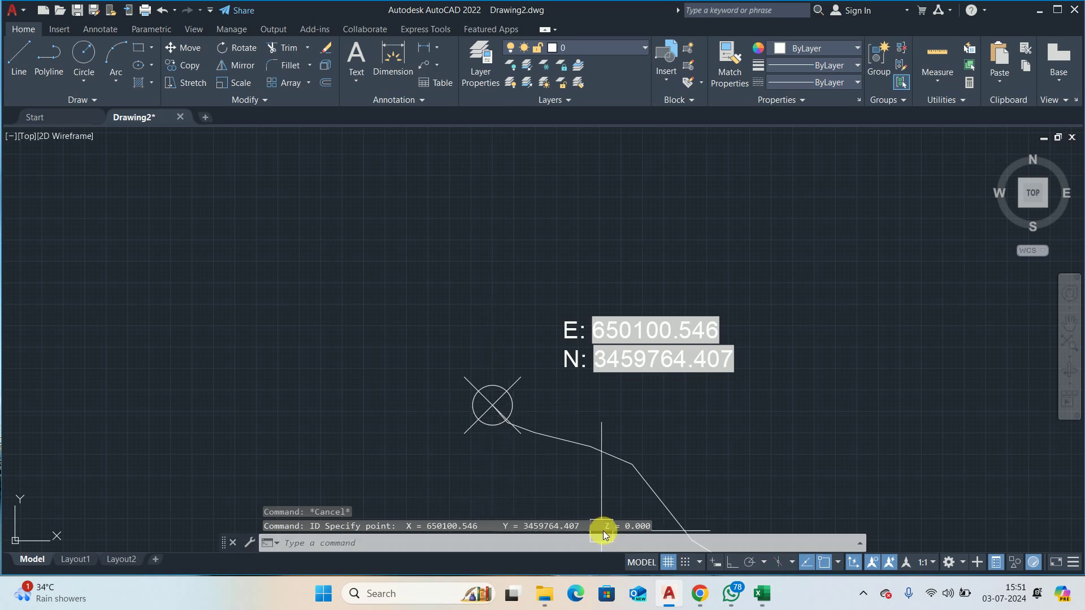
{"action": "left_click", "coordinate": [678, 542]}
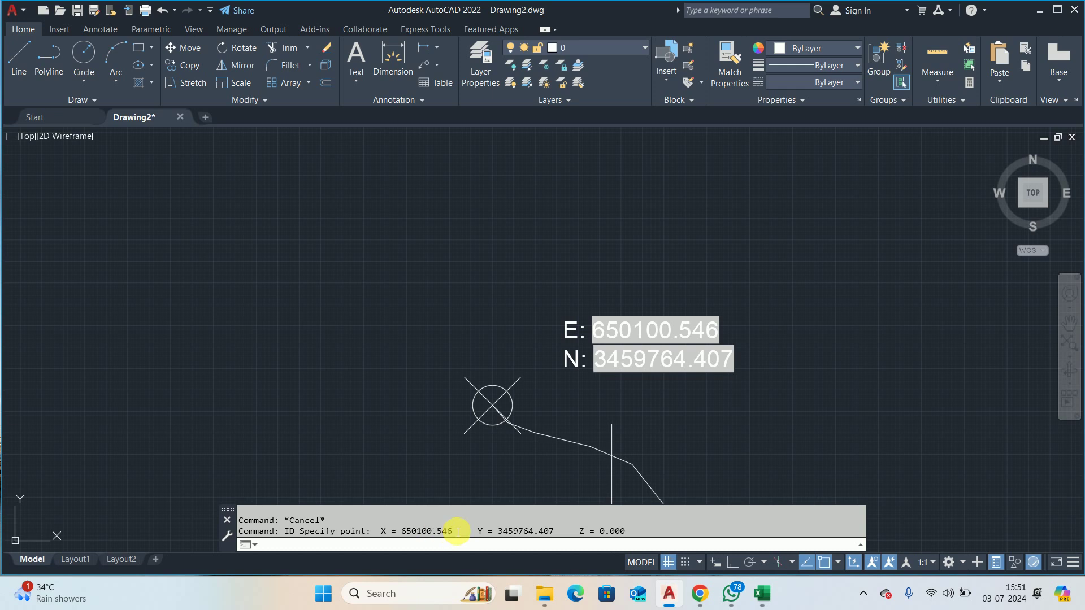
{"action": "left_click", "coordinate": [693, 435]}
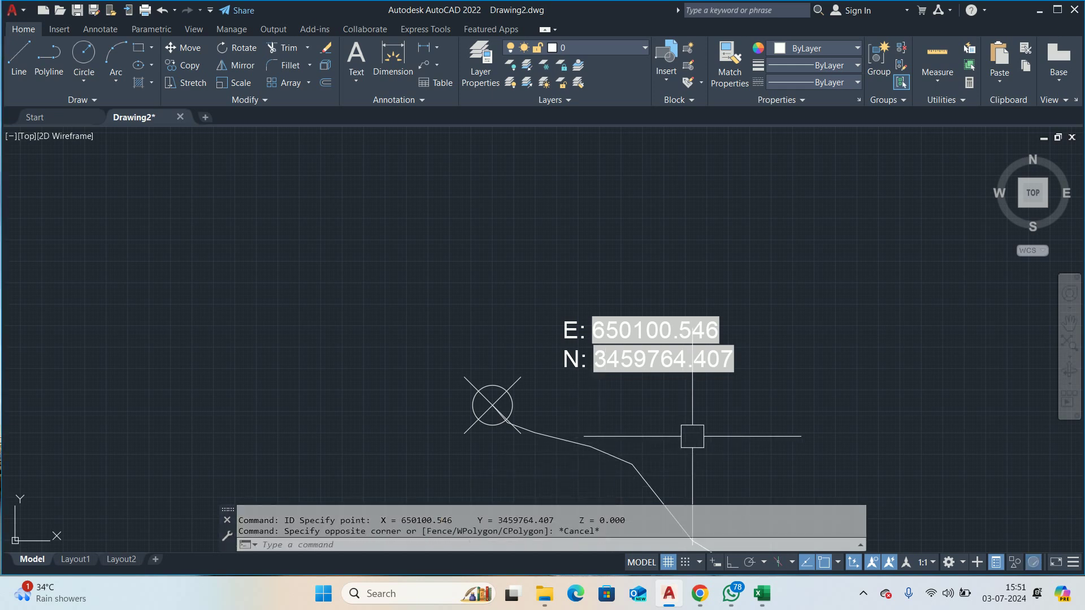
{"action": "scroll", "coordinate": [660, 424], "scroll_direction": "down", "scroll_amount": 5}
{"action": "key", "text": "Escape"}
{"action": "key", "text": "Escape"}
{"action": "scroll", "coordinate": [660, 424], "scroll_direction": "down", "scroll_amount": 5}
{"action": "middle_click_drag", "start_coordinate": [612, 380], "coordinate": [531, 295]}
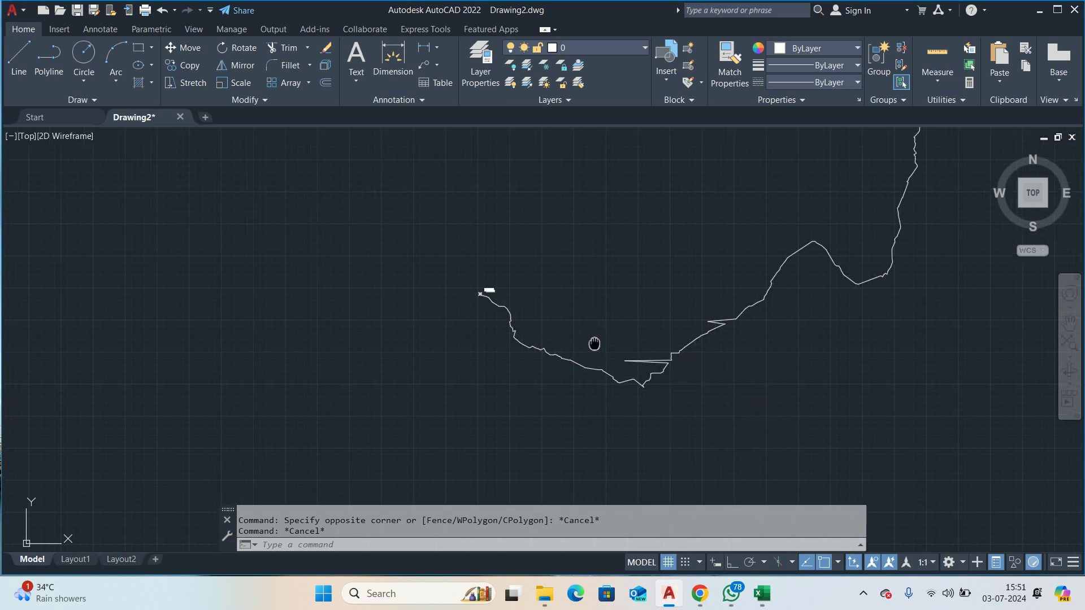
{"action": "scroll", "coordinate": [472, 293], "scroll_direction": "up", "scroll_amount": 2}
{"action": "scroll", "coordinate": [476, 299], "scroll_direction": "up", "scroll_amount": 3}
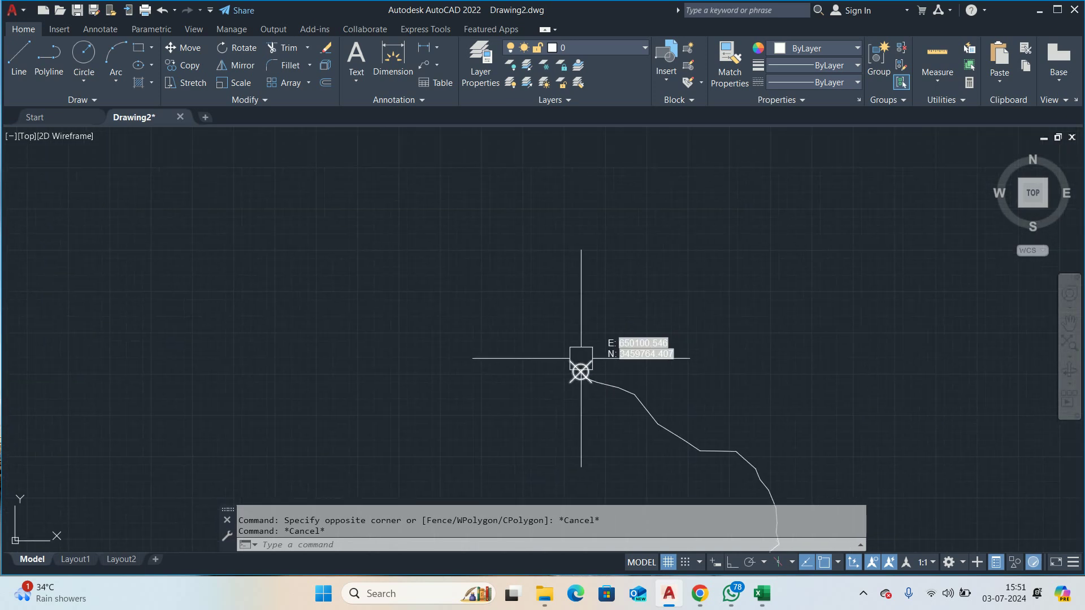
Step: Define a block named STATION containing the E/N label and station symbol
{"action": "type", "text": "B"}
{"action": "key", "text": "Return"}
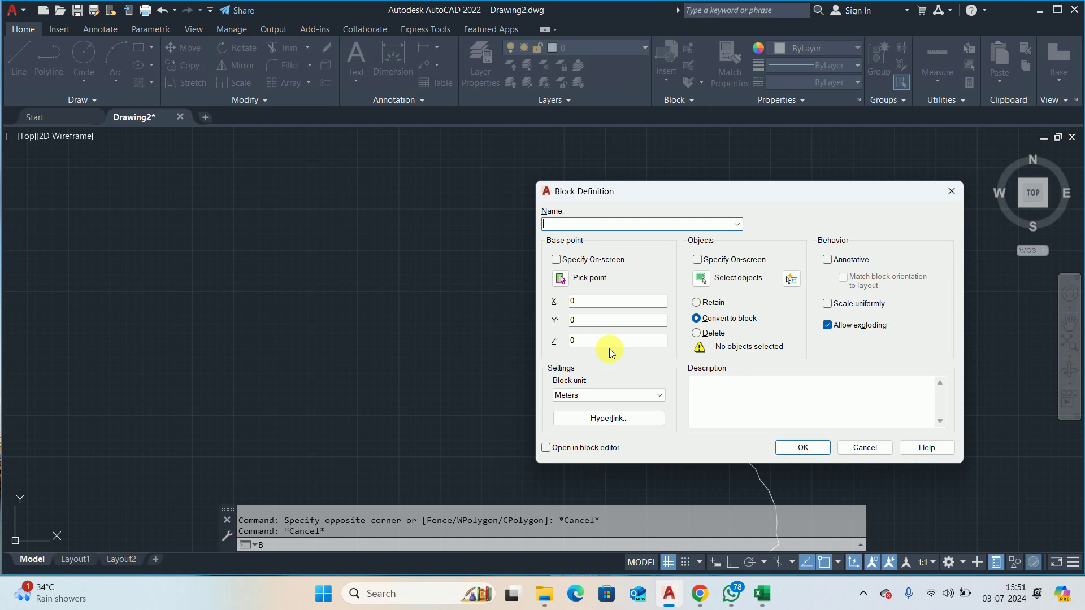
{"action": "type", "text": "STATI"}
{"action": "type", "text": "ON"}
{"action": "left_click", "coordinate": [701, 277]}
{"action": "left_click", "coordinate": [664, 353]}
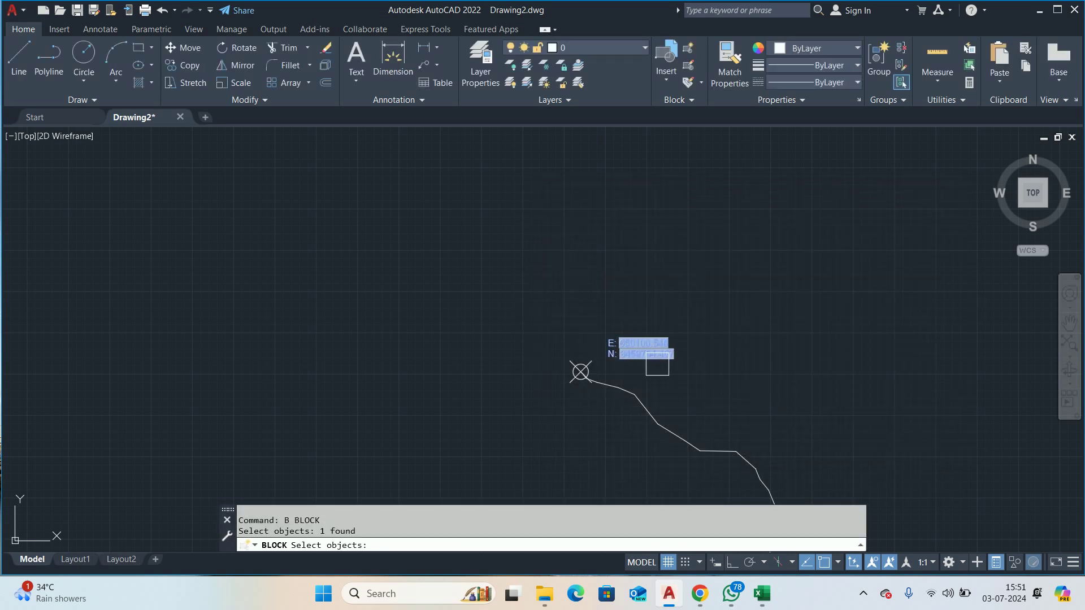
{"action": "scroll", "coordinate": [565, 360], "scroll_direction": "up", "scroll_amount": 2}
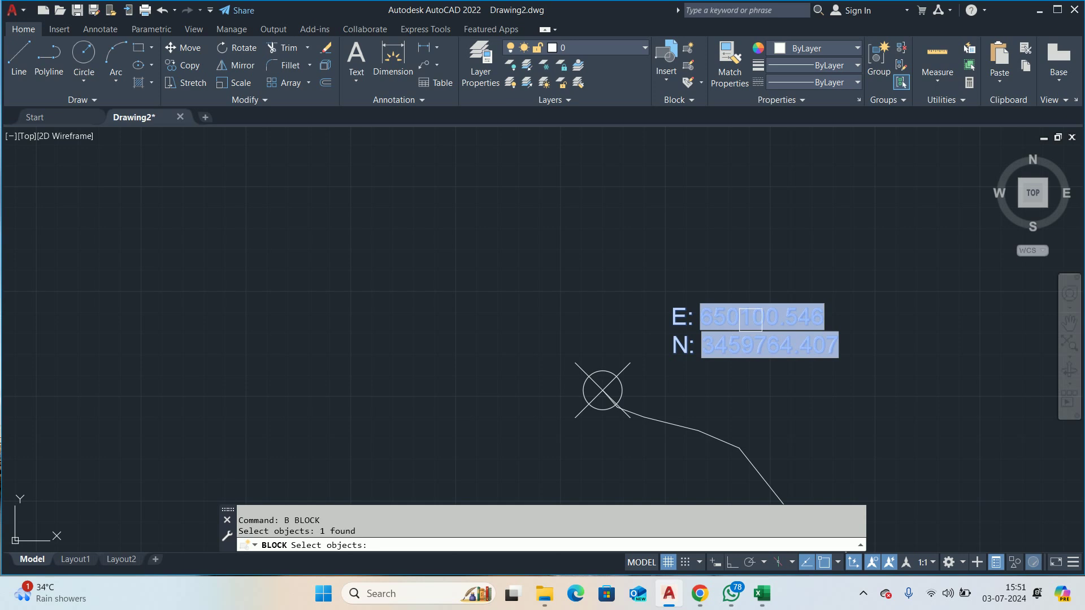
{"action": "left_click", "coordinate": [626, 359]}
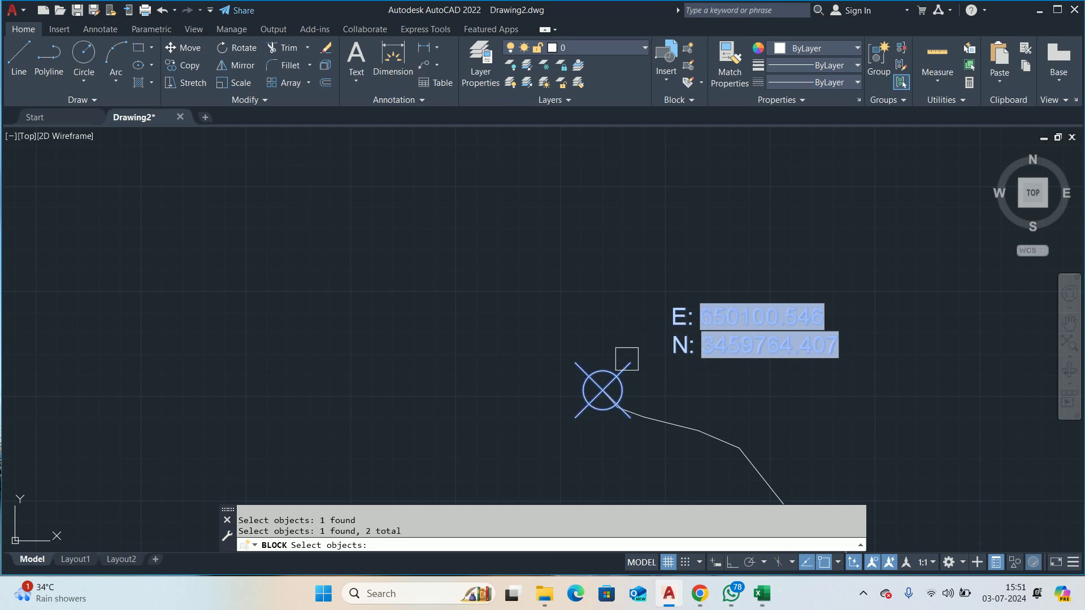
{"action": "right_click", "coordinate": [626, 358]}
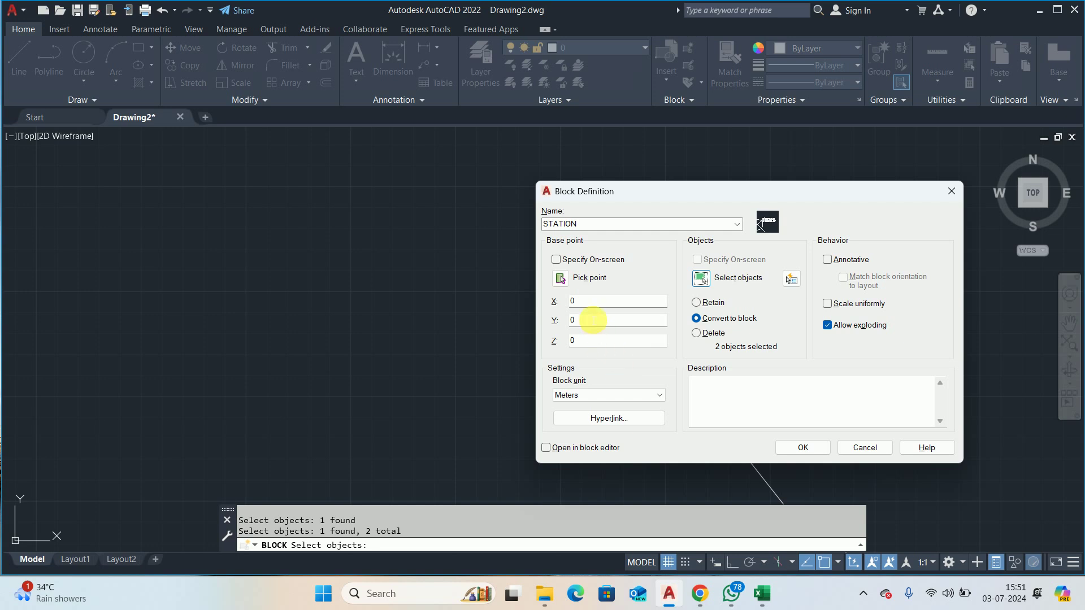
Step: Set the block base point at the station centre, create it, and verify it
{"action": "left_click", "coordinate": [560, 278]}
{"action": "scroll", "coordinate": [601, 388], "scroll_direction": "up", "scroll_amount": 3}
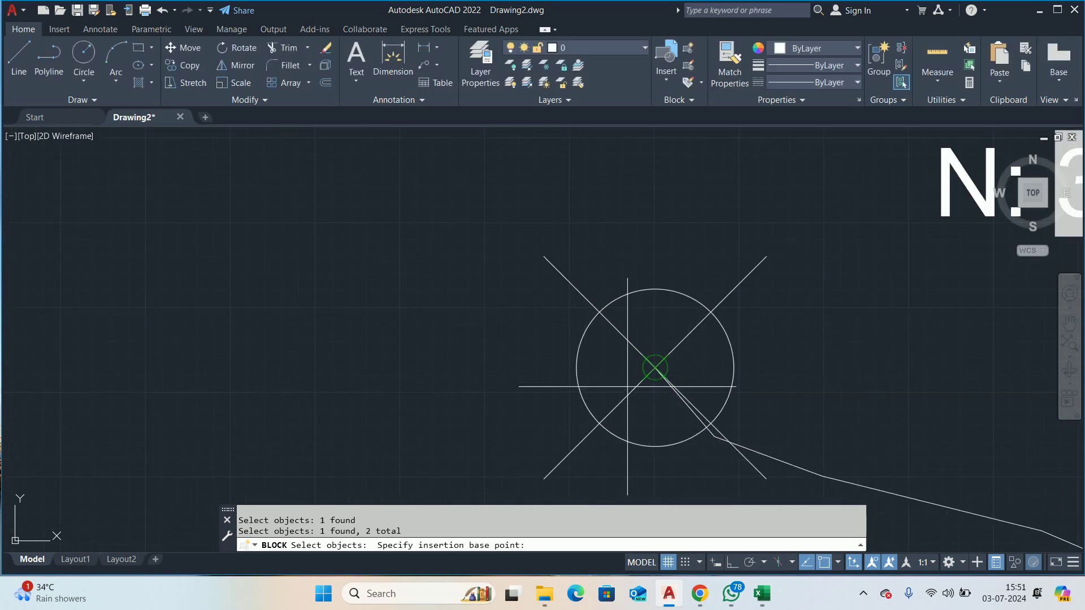
{"action": "left_click", "coordinate": [654, 366]}
{"action": "left_click", "coordinate": [796, 446]}
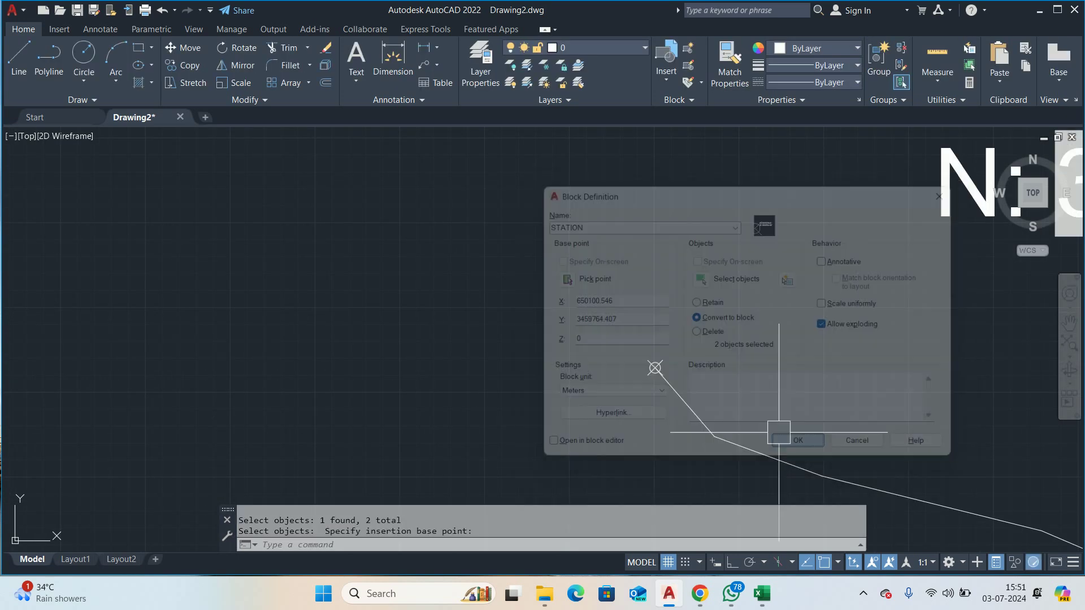
{"action": "left_click", "coordinate": [666, 352]}
{"action": "key", "text": "Escape"}
{"action": "key", "text": "Escape"}
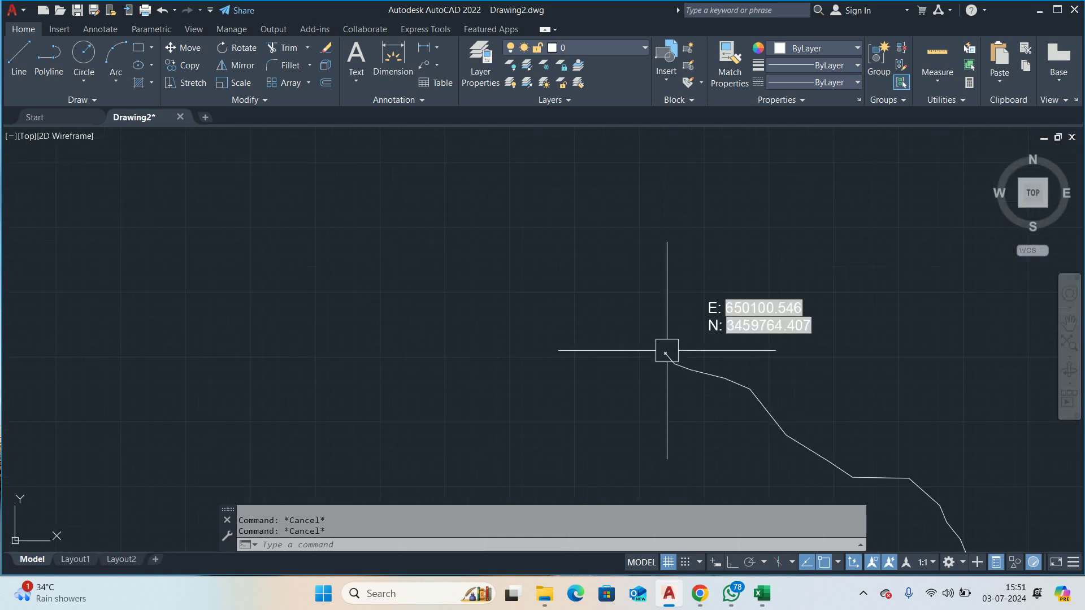
{"action": "scroll", "coordinate": [669, 352], "scroll_direction": "down", "scroll_amount": 2}
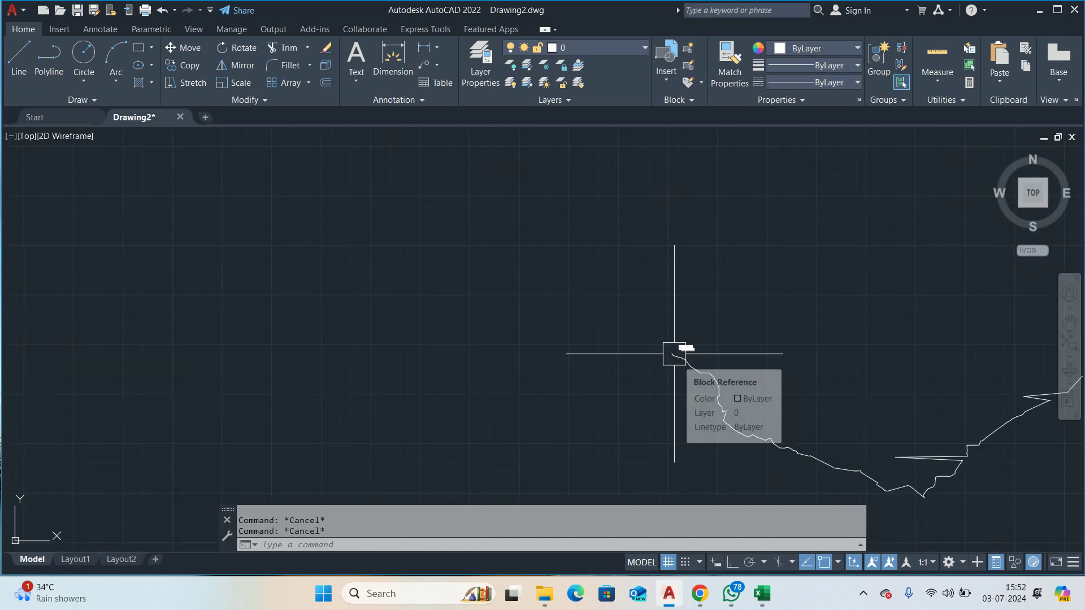
Step: Regenerate the drawing and pan to centre the route
{"action": "type", "text": "re"}
{"action": "key", "text": "Return"}
{"action": "scroll", "coordinate": [701, 361], "scroll_direction": "down", "scroll_amount": 3}
{"action": "scroll", "coordinate": [702, 361], "scroll_direction": "down", "scroll_amount": 2}
{"action": "mouse_move", "coordinate": [701, 360]}
{"action": "middle_mouse_down"}
{"action": "mouse_move", "coordinate": [531, 322]}
{"action": "mouse_move", "coordinate": [508, 359]}
{"action": "middle_mouse_up"}
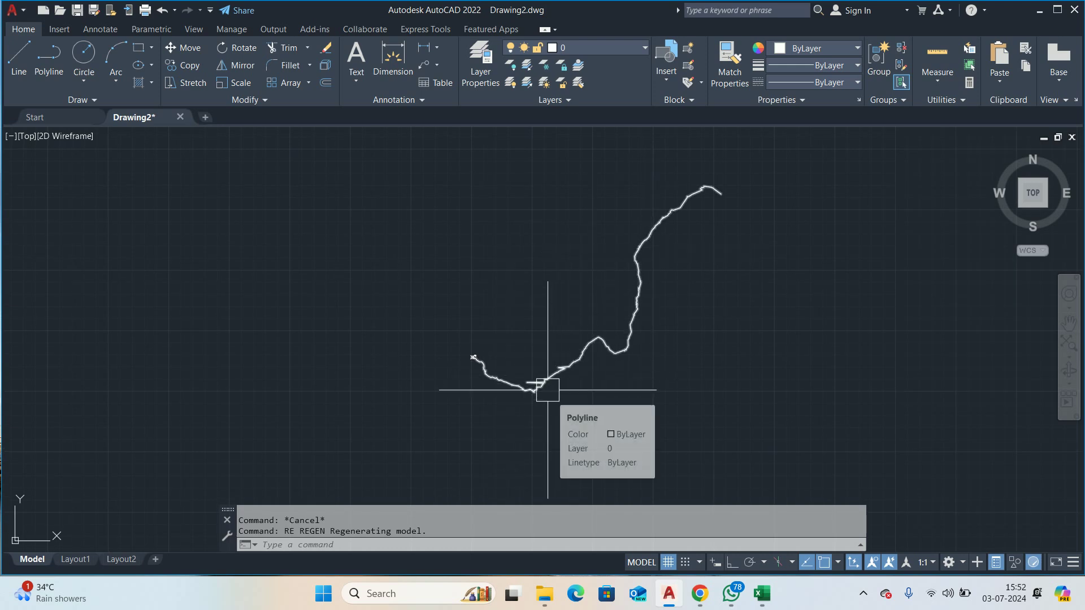
{"action": "mouse_move", "coordinate": [547, 389]}
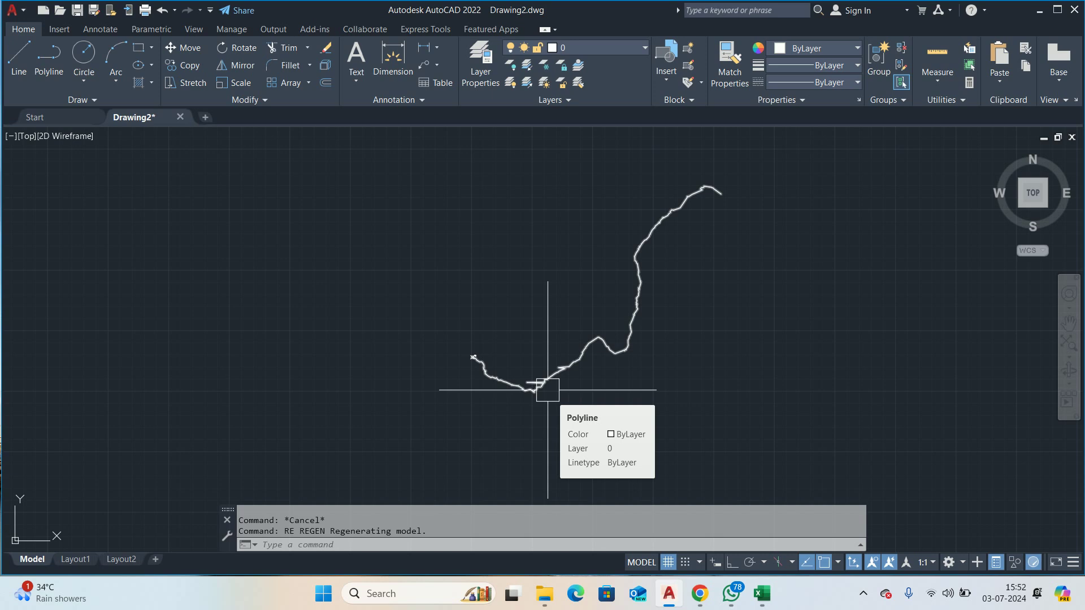
Step: Divide the route polyline into 10 segments with unaligned STATION blocks
{"action": "type", "text": "div"}
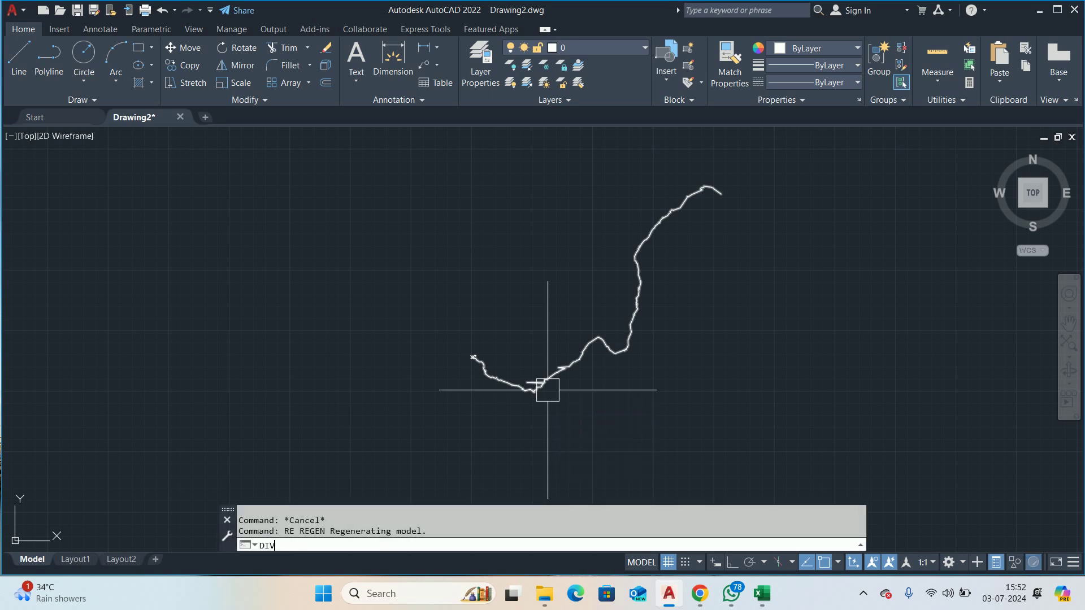
{"action": "key", "text": "Return"}
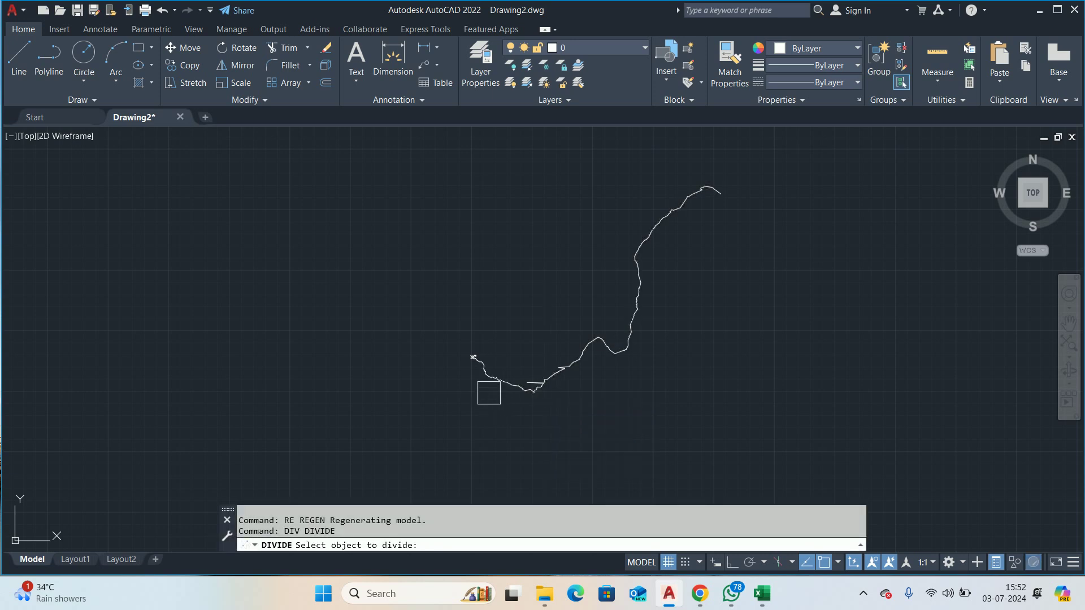
{"action": "scroll", "coordinate": [487, 387], "scroll_direction": "up", "scroll_amount": 3}
{"action": "scroll", "coordinate": [424, 274], "scroll_direction": "up", "scroll_amount": 1}
{"action": "left_click", "coordinate": [422, 275]}
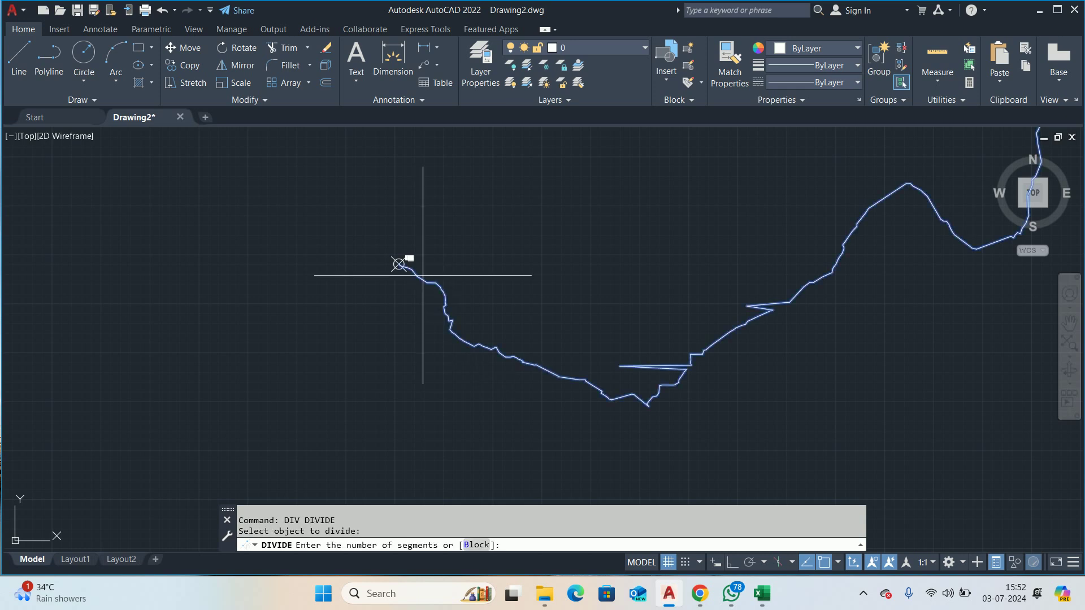
{"action": "left_click", "coordinate": [472, 545]}
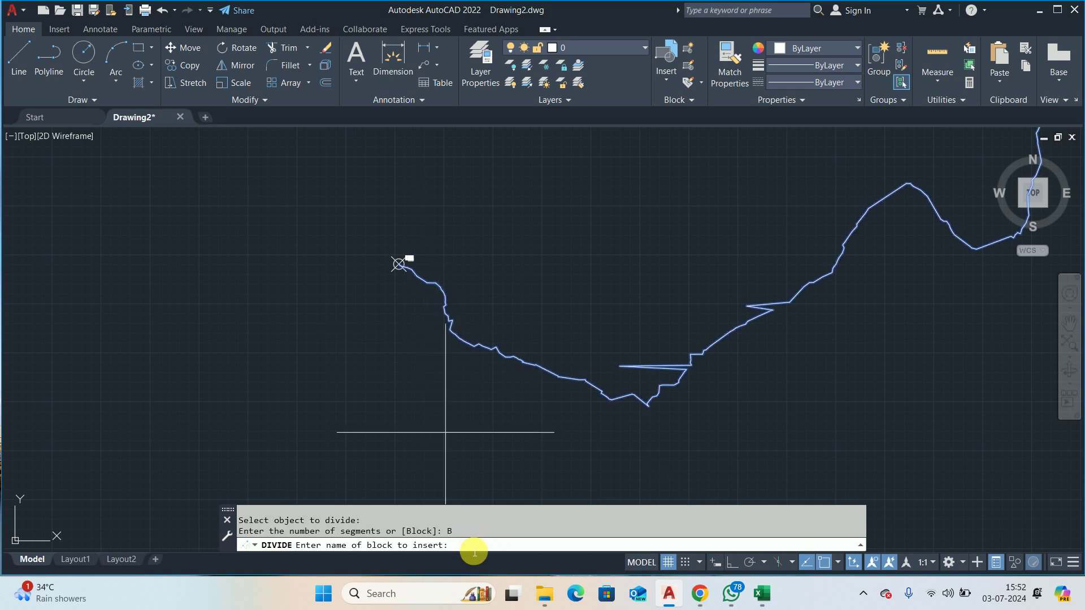
{"action": "type", "text": "STATI"}
{"action": "type", "text": "ON"}
{"action": "key", "text": "Return"}
{"action": "type", "text": "N"}
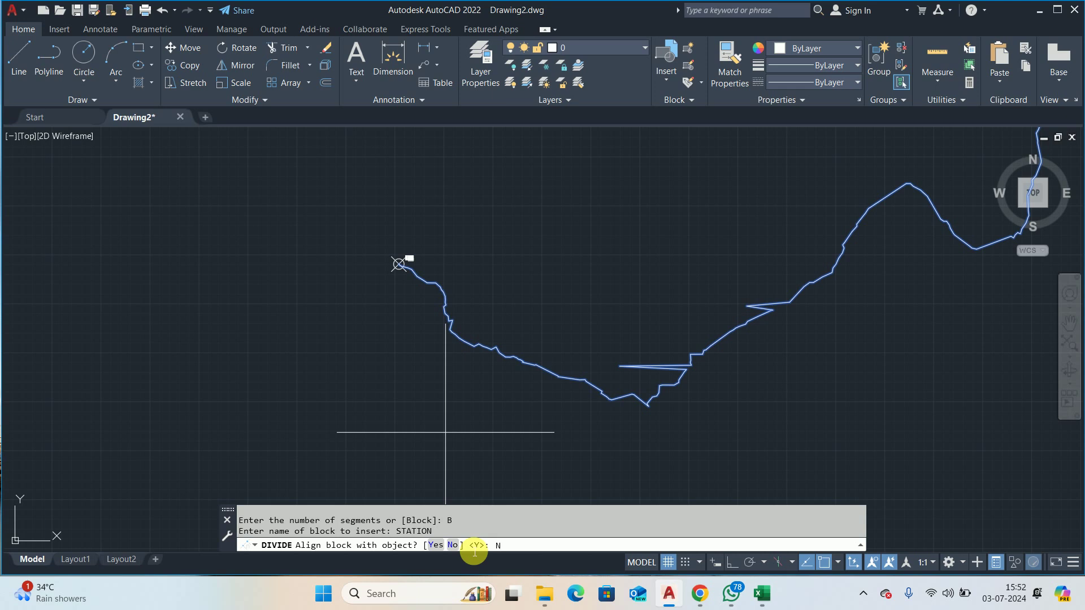
{"action": "key", "text": "Return"}
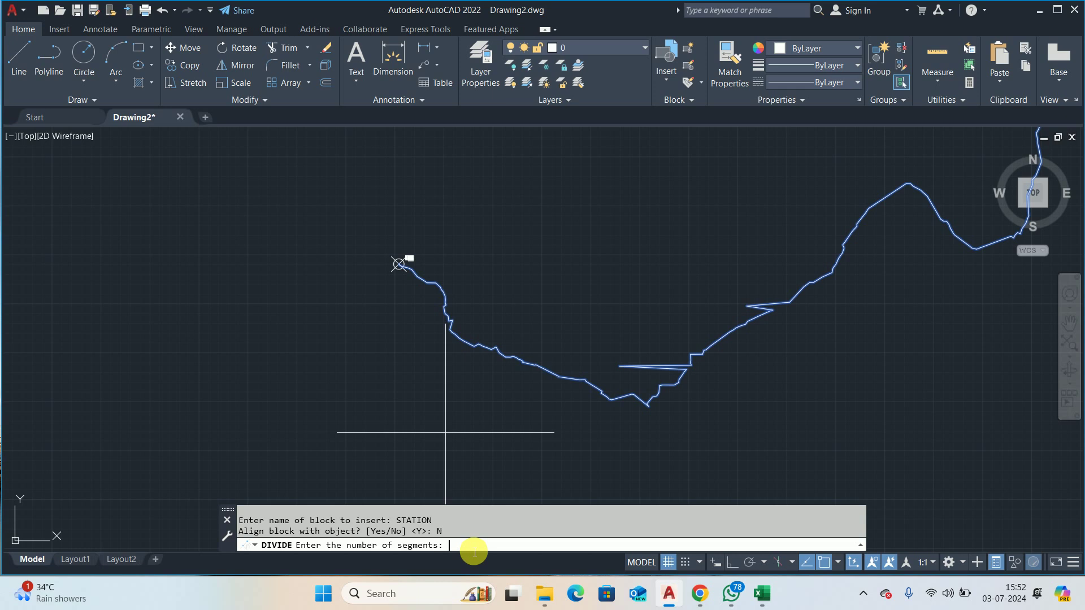
{"action": "type", "text": "10"}
{"action": "key", "text": "Return"}
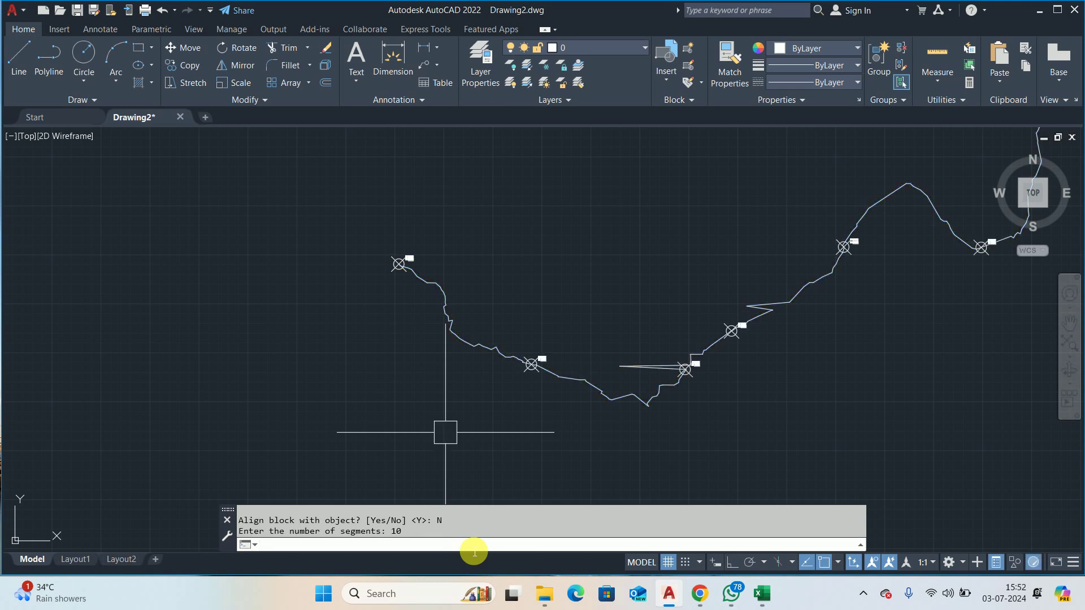
Step: Pan and zoom along the route to inspect the placed STATION markers
{"action": "key", "text": "Escape"}
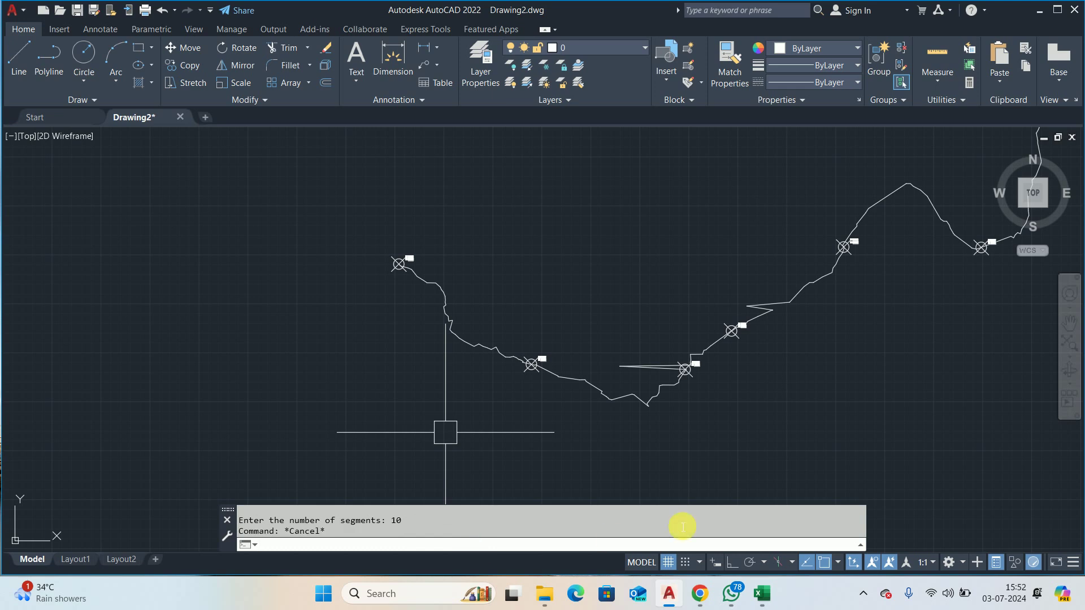
{"action": "scroll", "coordinate": [613, 460], "scroll_direction": "down", "scroll_amount": 2}
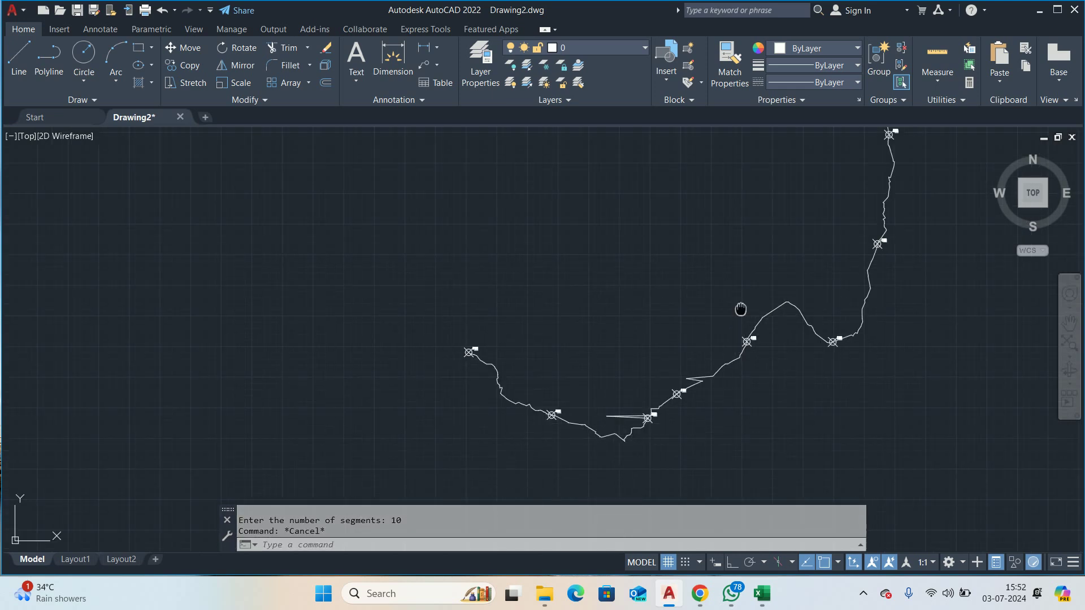
{"action": "middle_click_drag", "start_coordinate": [772, 289], "coordinate": [644, 370]}
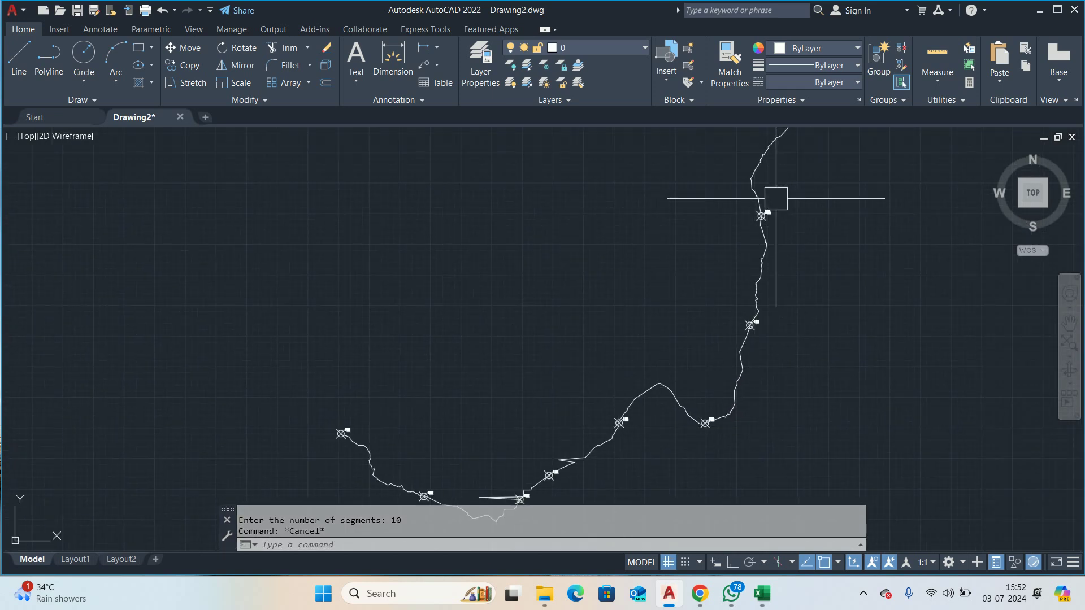
{"action": "scroll", "coordinate": [770, 198], "scroll_direction": "up", "scroll_amount": 4}
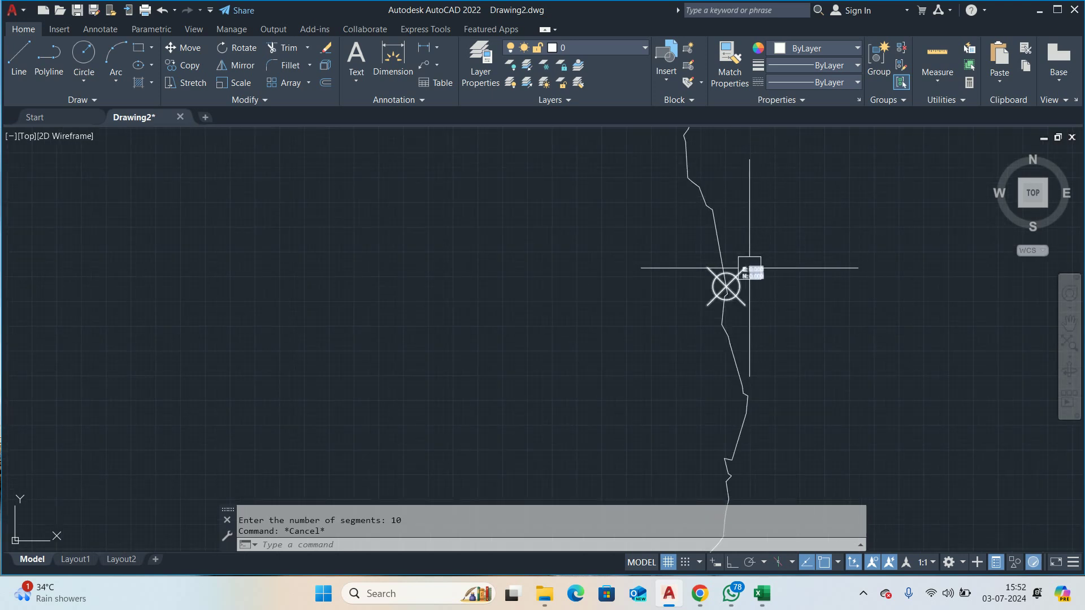
{"action": "scroll", "coordinate": [749, 268], "scroll_direction": "down", "scroll_amount": 4}
{"action": "middle_click_drag", "start_coordinate": [744, 268], "coordinate": [642, 293]}
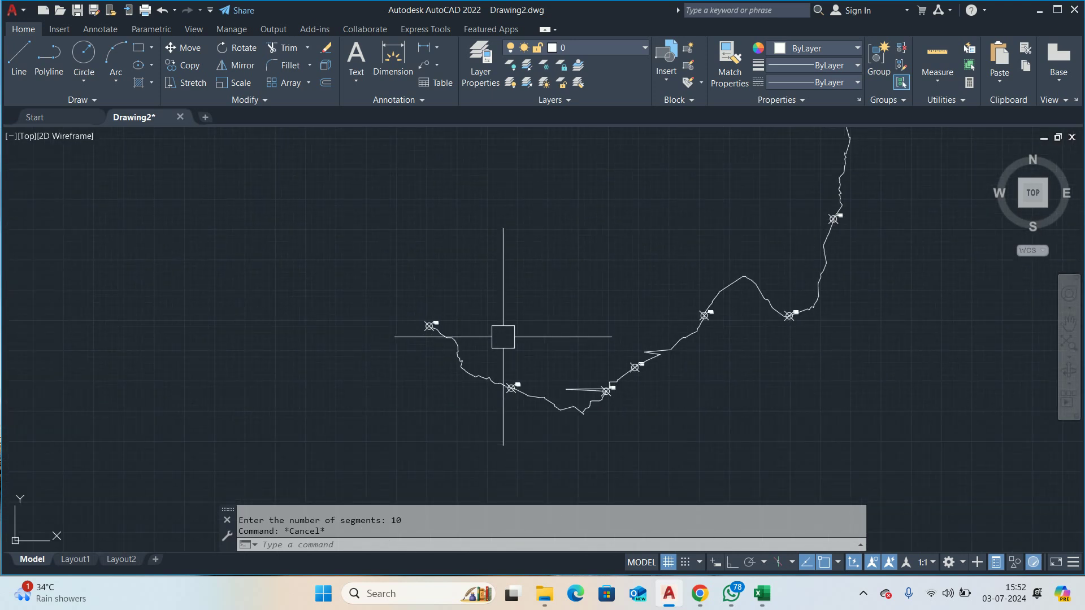
{"action": "scroll", "coordinate": [499, 367], "scroll_direction": "up", "scroll_amount": 3}
{"action": "scroll", "coordinate": [426, 303], "scroll_direction": "up", "scroll_amount": 1}
{"action": "scroll", "coordinate": [735, 314], "scroll_direction": "up", "scroll_amount": 1}
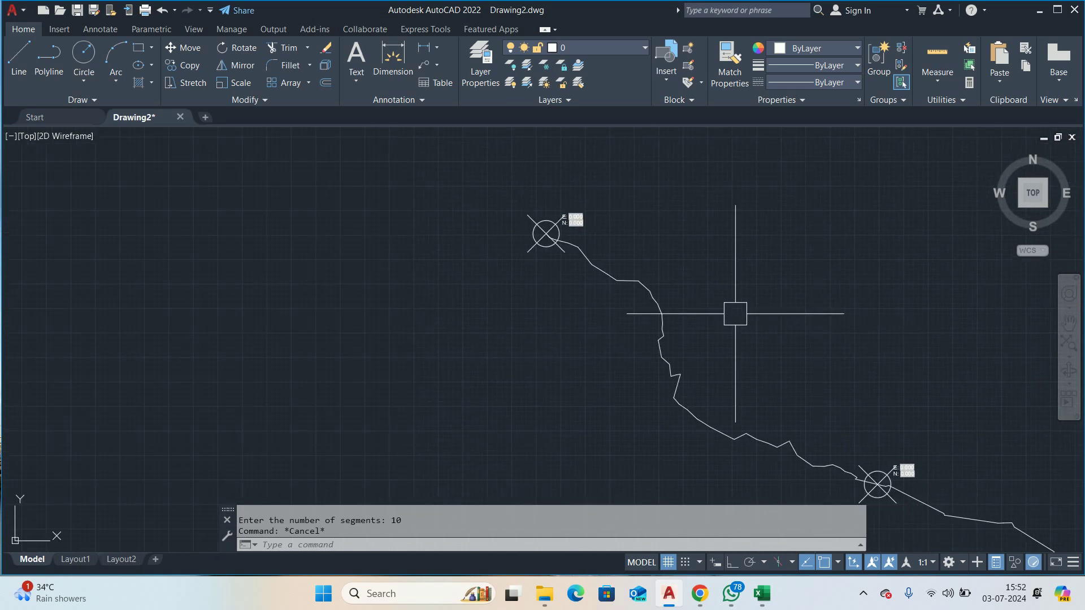
{"action": "scroll", "coordinate": [550, 237], "scroll_direction": "up", "scroll_amount": 4}
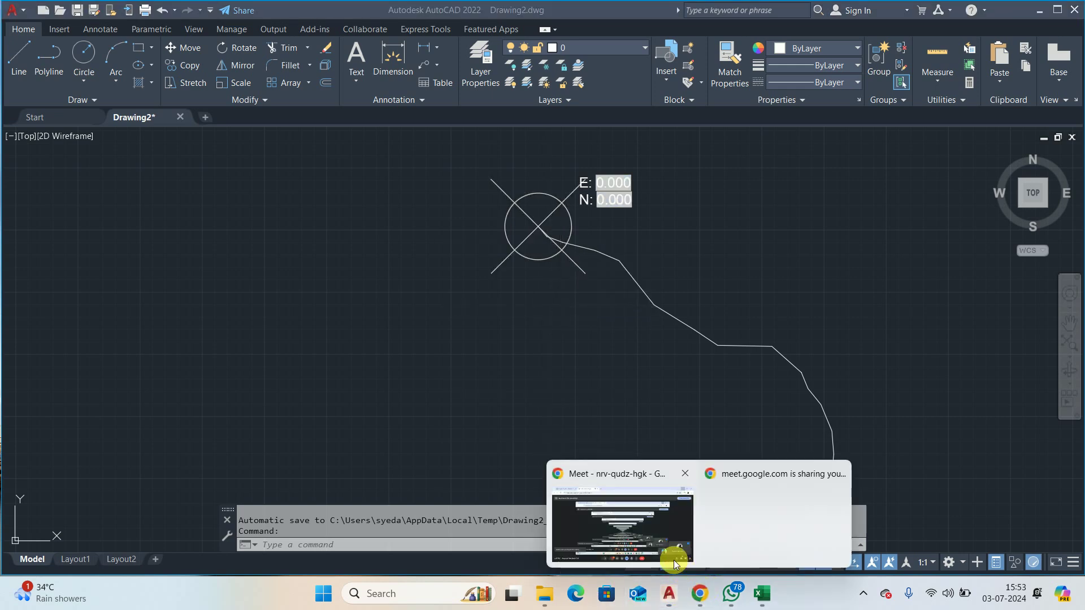
{"action": "left_click", "coordinate": [672, 551]}
{"action": "left_click", "coordinate": [995, 550]}
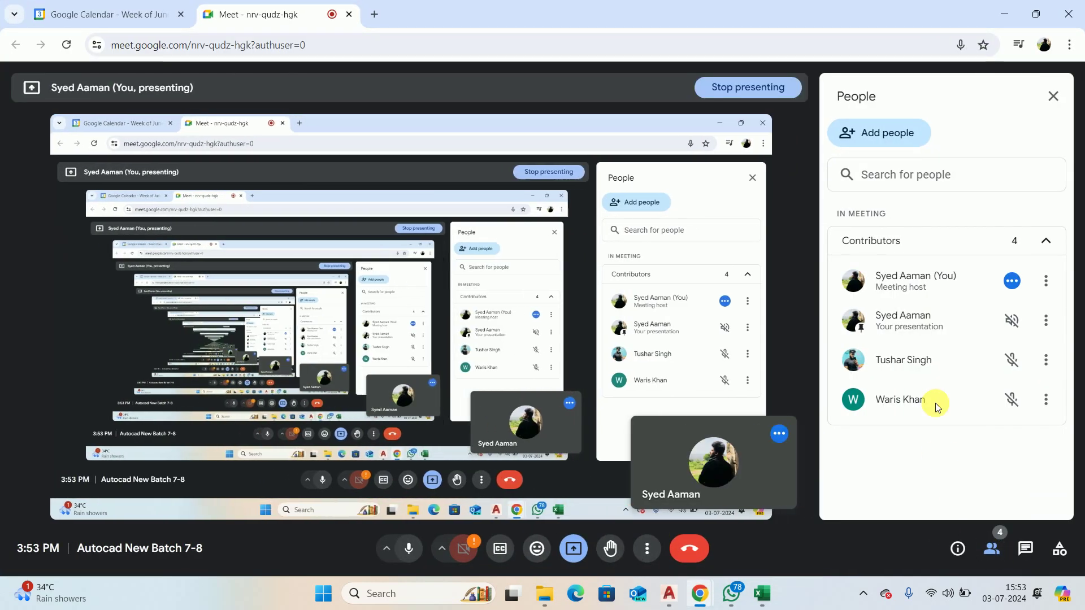
{"action": "left_click", "coordinate": [1004, 13]}
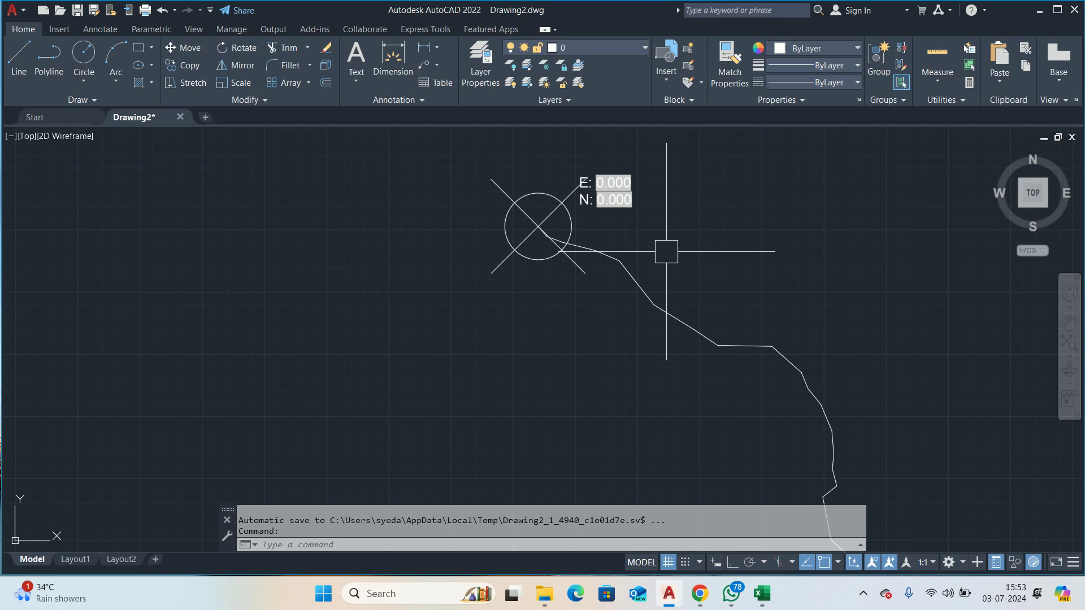
Step: Undo the DIVIDE so the ten division markers disappear from the route
{"action": "scroll", "coordinate": [666, 251], "scroll_direction": "down", "scroll_amount": 1}
{"action": "scroll", "coordinate": [666, 252], "scroll_direction": "down", "scroll_amount": 1}
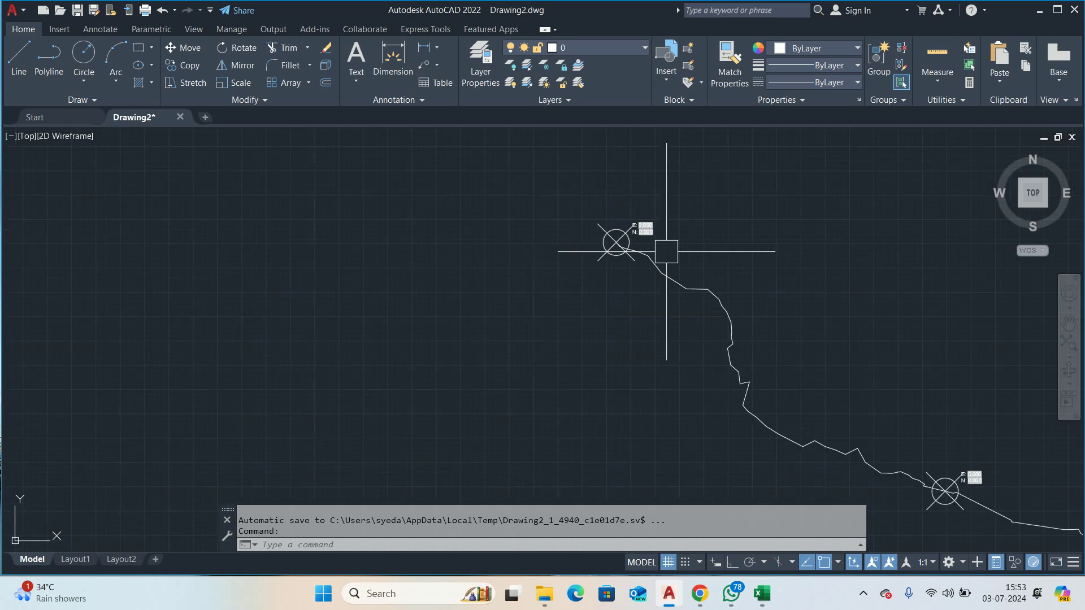
{"action": "scroll", "coordinate": [676, 232], "scroll_direction": "down", "scroll_amount": 1}
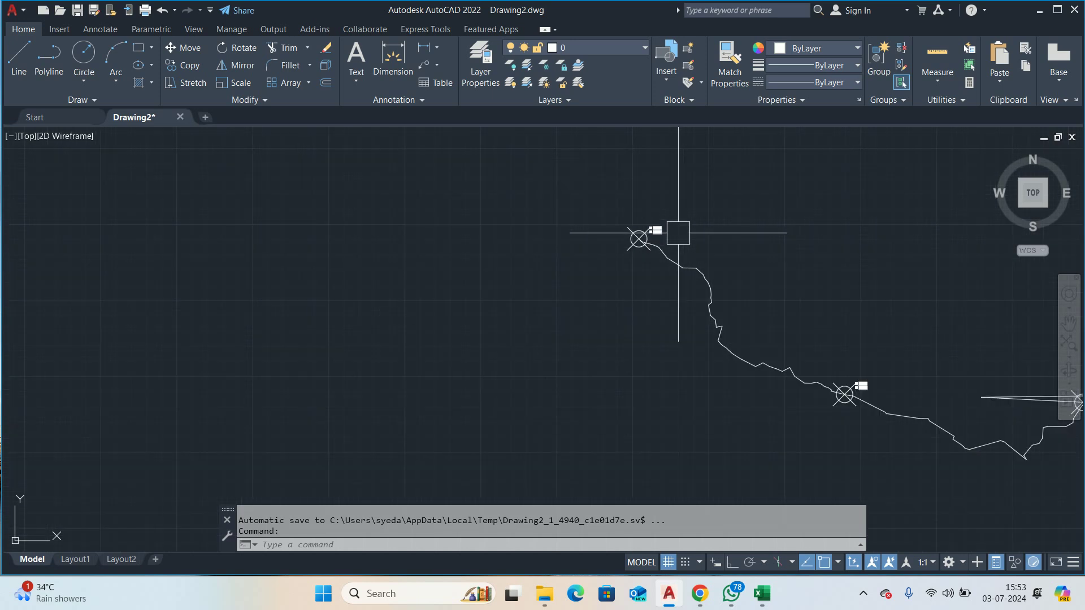
{"action": "key", "text": "ctrl+z"}
{"action": "key", "text": "ctrl+z"}
{"action": "key", "text": "ctrl+z"}
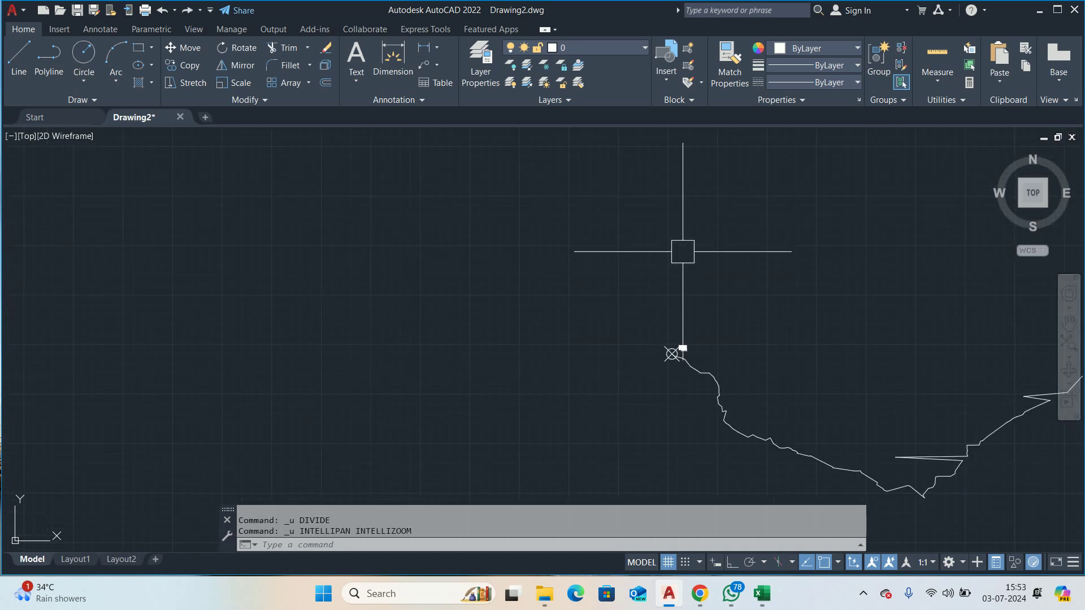
Step: Open the remaining STATION block at the route's start in the Block Editor (BE), then close it
{"action": "scroll", "coordinate": [671, 356], "scroll_direction": "up", "scroll_amount": 5}
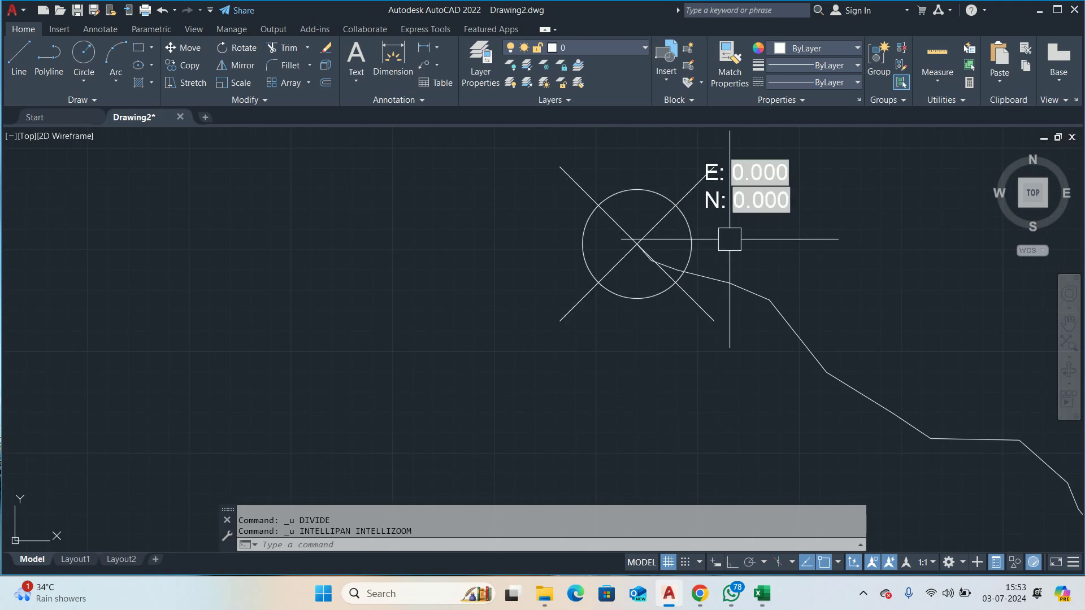
{"action": "left_click", "coordinate": [740, 208]}
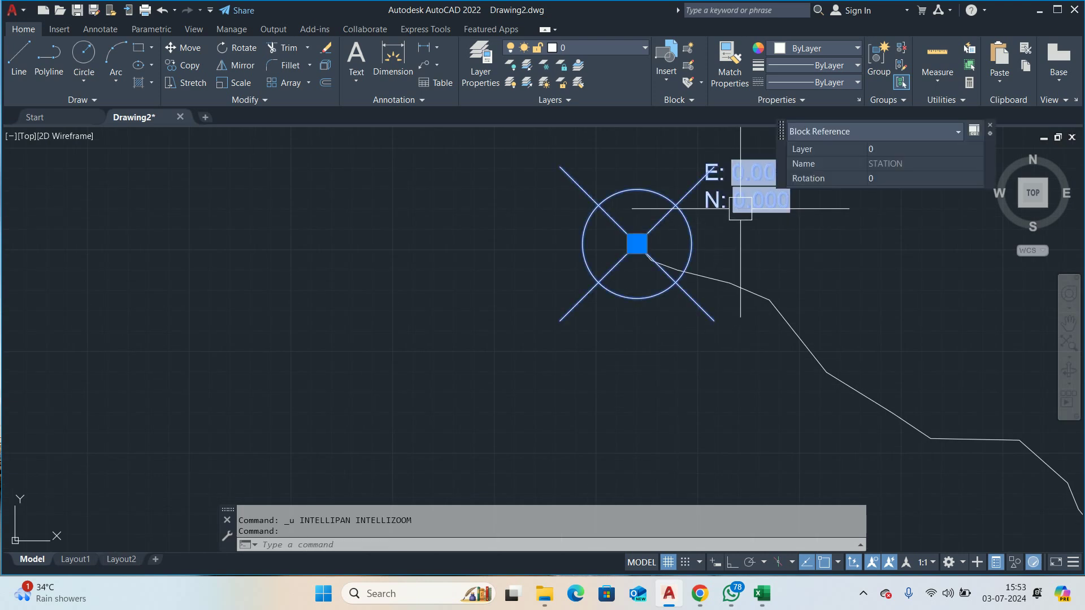
{"action": "scroll", "coordinate": [729, 212], "scroll_direction": "down", "scroll_amount": 3}
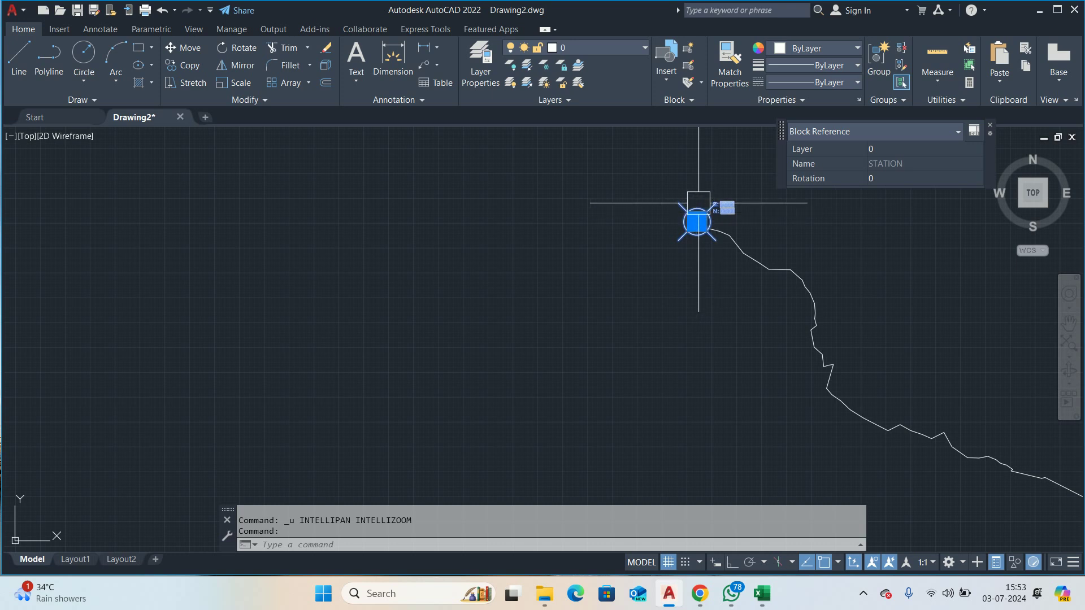
{"action": "scroll", "coordinate": [703, 204], "scroll_direction": "up", "scroll_amount": 5}
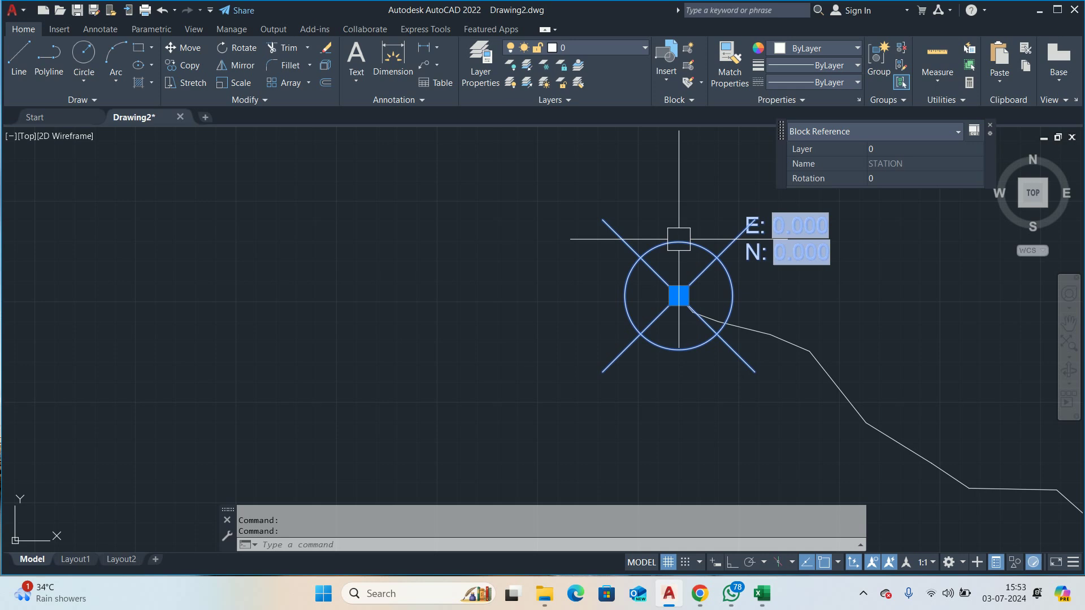
{"action": "type", "text": "BE"}
{"action": "key", "text": "Return"}
{"action": "left_click", "coordinate": [533, 389]}
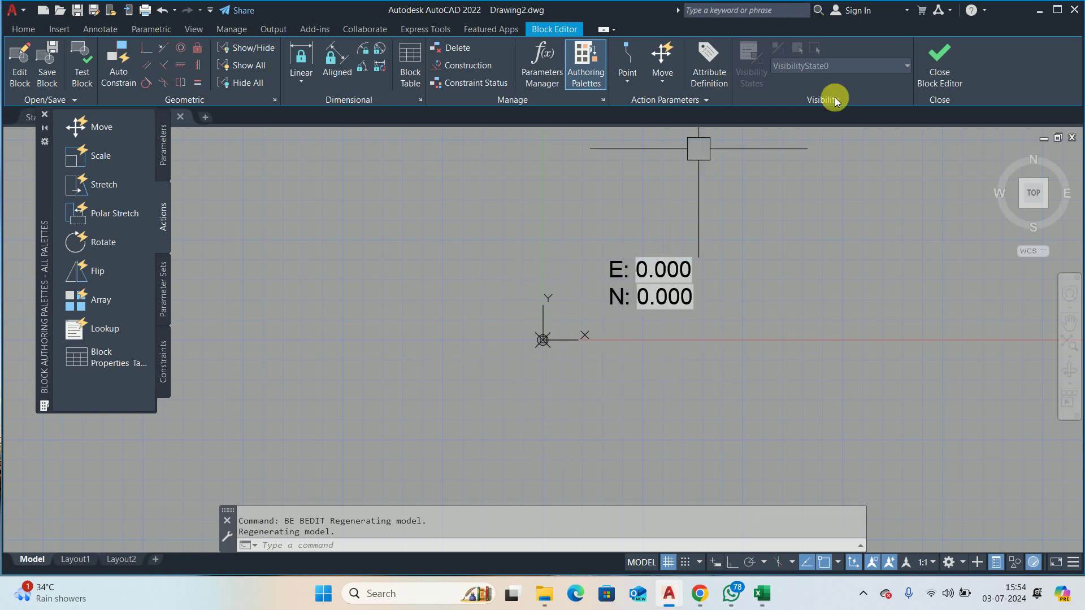
{"action": "left_click", "coordinate": [939, 63]}
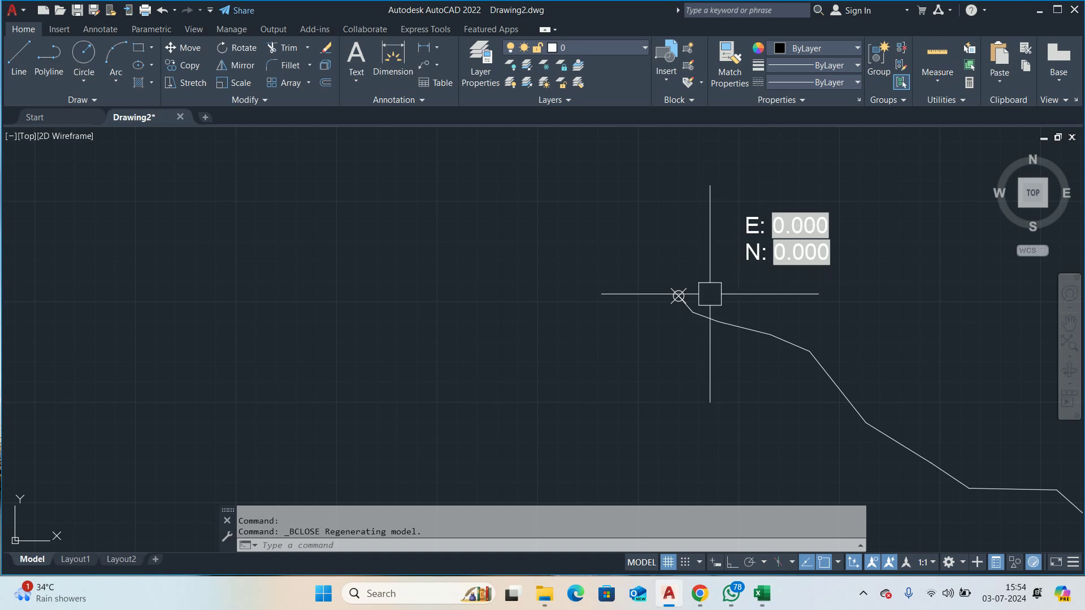
Step: Divide the route polyline into 15 parts with unaligned STATION block markers at each point
{"action": "scroll", "coordinate": [703, 272], "scroll_direction": "down", "scroll_amount": 3}
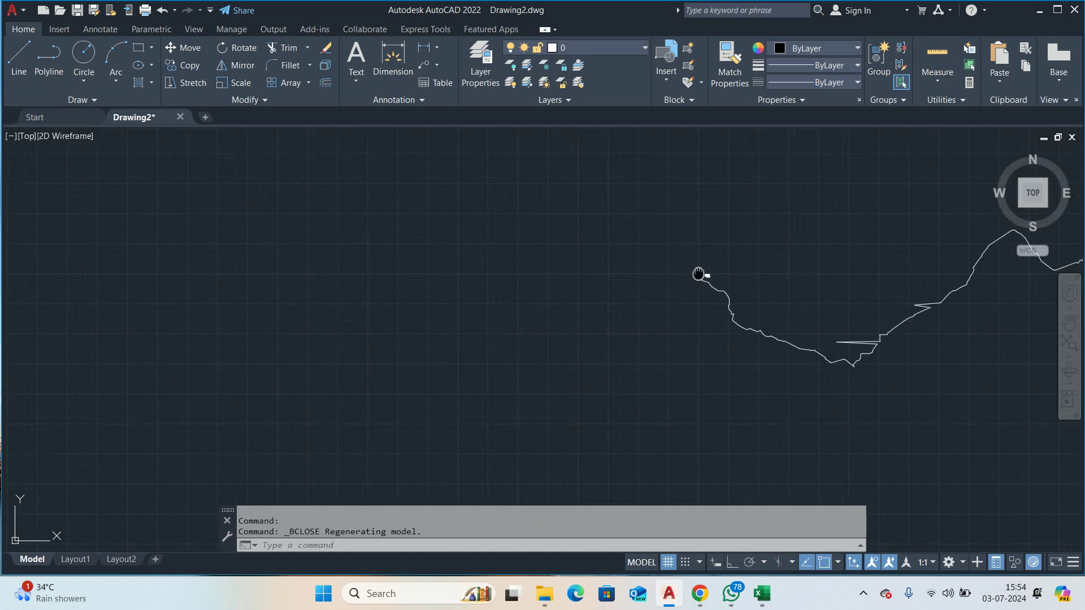
{"action": "mouse_move", "coordinate": [702, 272]}
{"action": "middle_mouse_down"}
{"action": "mouse_move", "coordinate": [600, 247]}
{"action": "mouse_move", "coordinate": [532, 290]}
{"action": "middle_mouse_up"}
{"action": "type", "text": "d"}
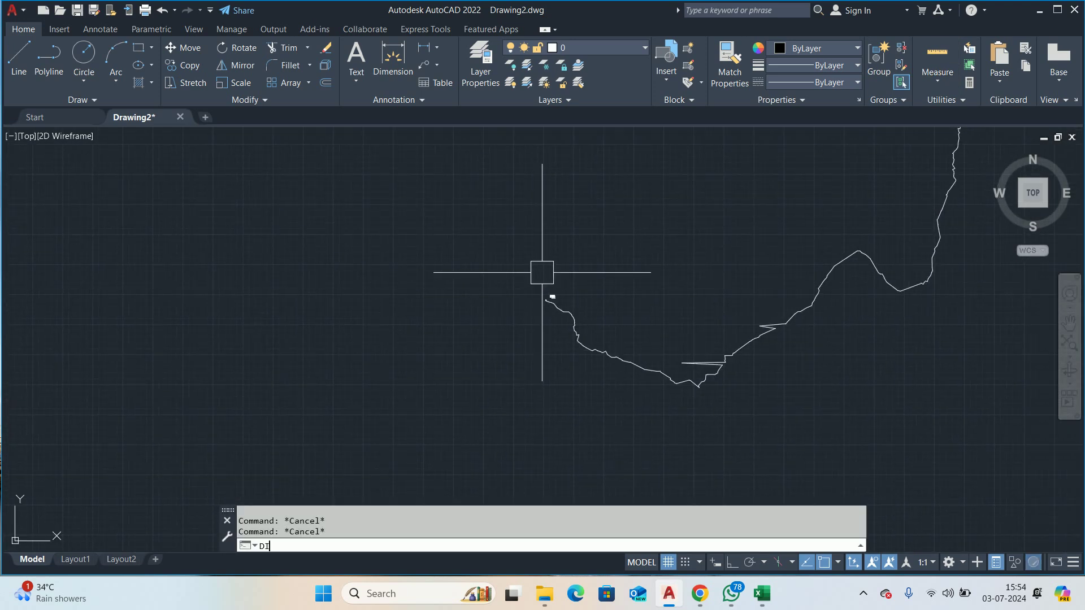
{"action": "type", "text": "iv"}
{"action": "key", "text": "Return"}
{"action": "left_click", "coordinate": [545, 310]}
{"action": "scroll", "coordinate": [547, 312], "scroll_direction": "up", "scroll_amount": 2}
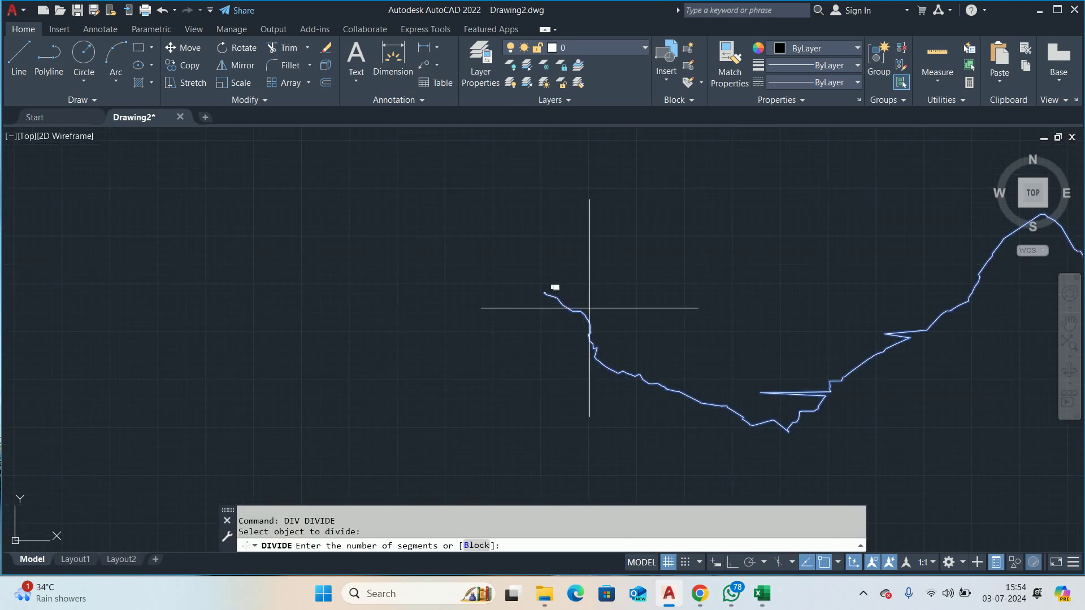
{"action": "left_click", "coordinate": [477, 546]}
{"action": "type", "text": "STATION"}
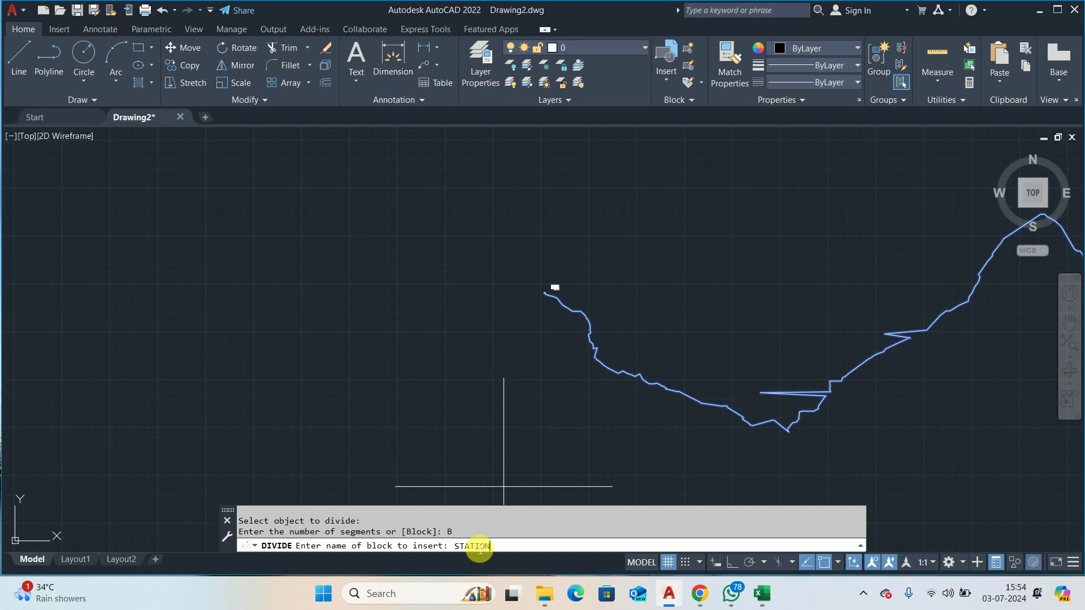
{"action": "key", "text": "Return"}
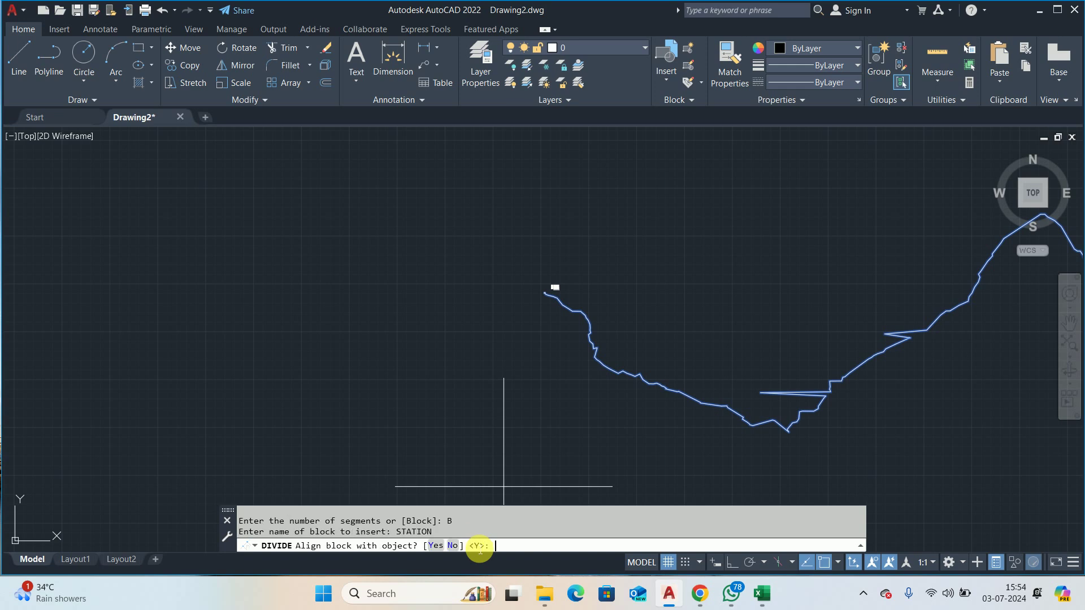
{"action": "type", "text": "N"}
{"action": "key", "text": "Return"}
{"action": "type", "text": "15"}
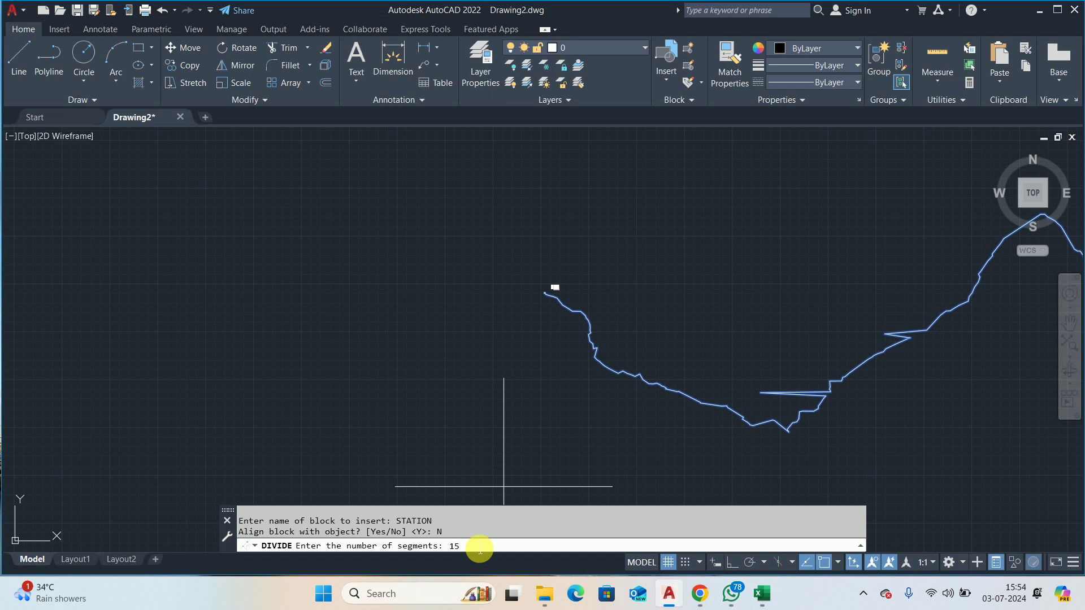
{"action": "key", "text": "Return"}
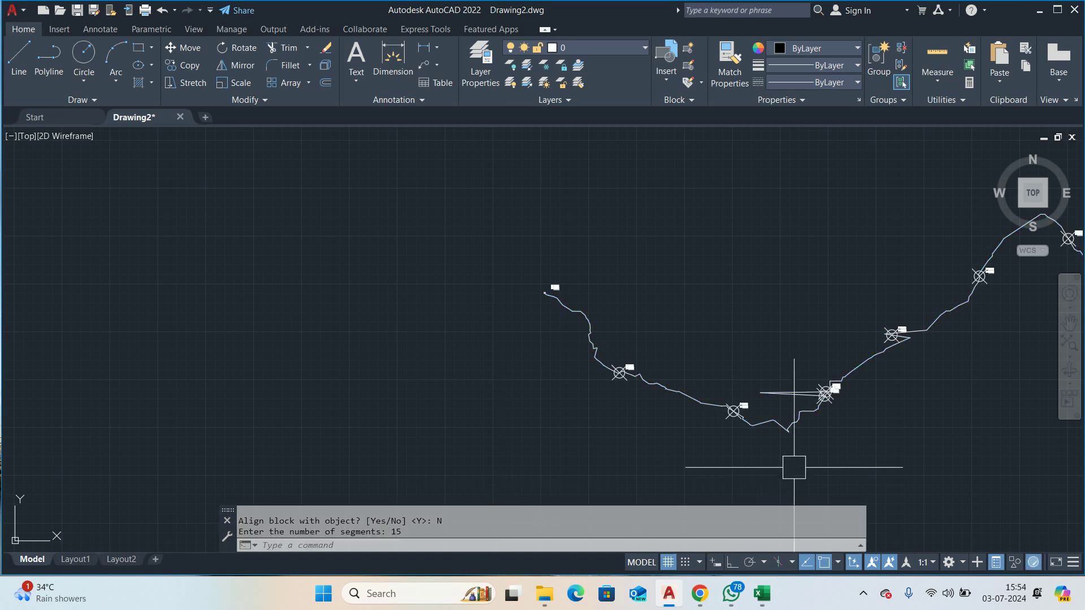
Step: Delete the duplicate STATION marker overlapping another on the route
{"action": "scroll", "coordinate": [823, 383], "scroll_direction": "up", "scroll_amount": 2}
{"action": "scroll", "coordinate": [822, 383], "scroll_direction": "up", "scroll_amount": 4}
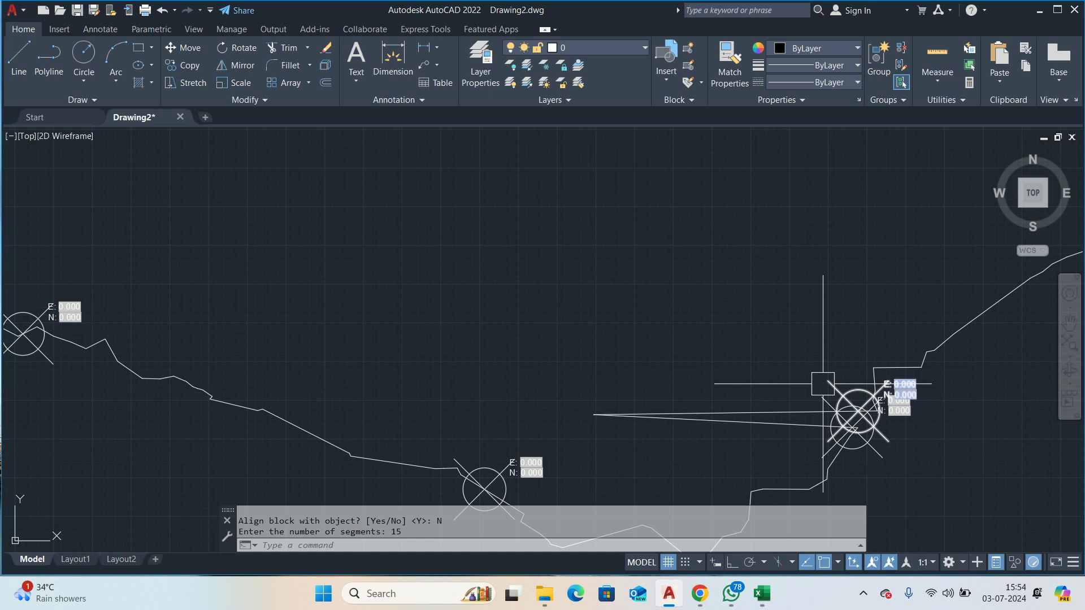
{"action": "scroll", "coordinate": [734, 373], "scroll_direction": "down", "scroll_amount": 1}
{"action": "scroll", "coordinate": [678, 367], "scroll_direction": "up", "scroll_amount": 3}
{"action": "left_click", "coordinate": [655, 330]}
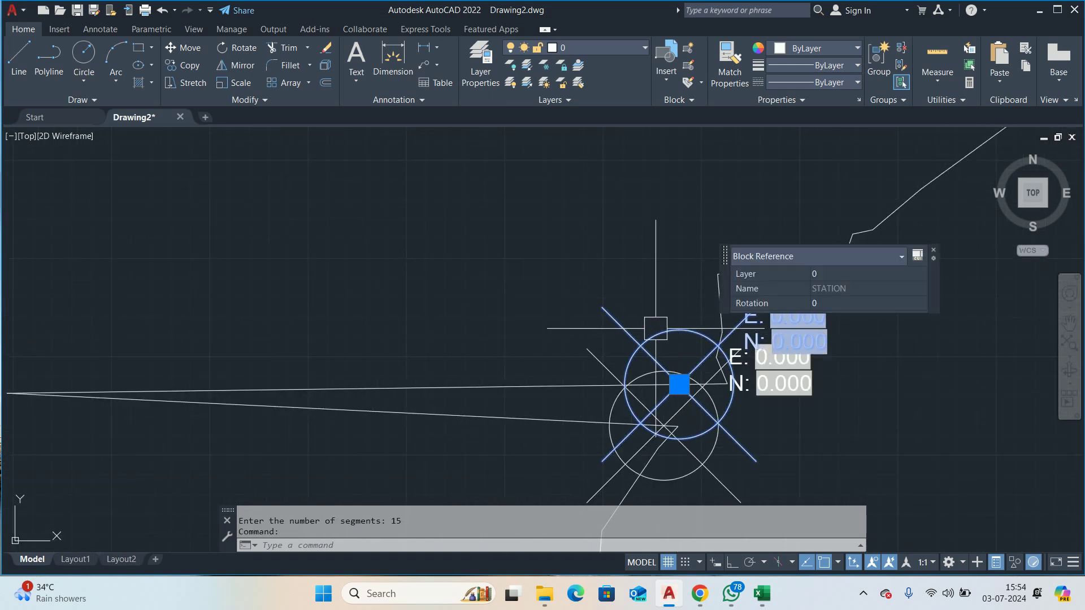
{"action": "key", "text": "Delete"}
Step: Copy a STATION marker by its centre onto the route's far endpoint
{"action": "scroll", "coordinate": [678, 356], "scroll_direction": "down", "scroll_amount": 4}
{"action": "scroll", "coordinate": [678, 358], "scroll_direction": "down", "scroll_amount": 1}
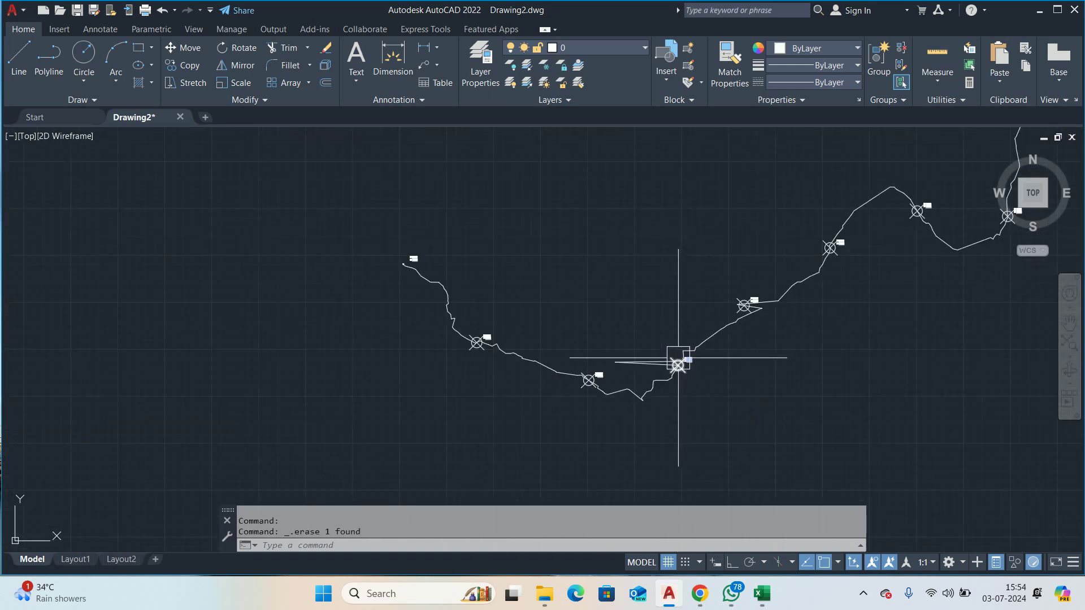
{"action": "scroll", "coordinate": [581, 332], "scroll_direction": "down", "scroll_amount": 2}
{"action": "scroll", "coordinate": [608, 324], "scroll_direction": "down", "scroll_amount": 2}
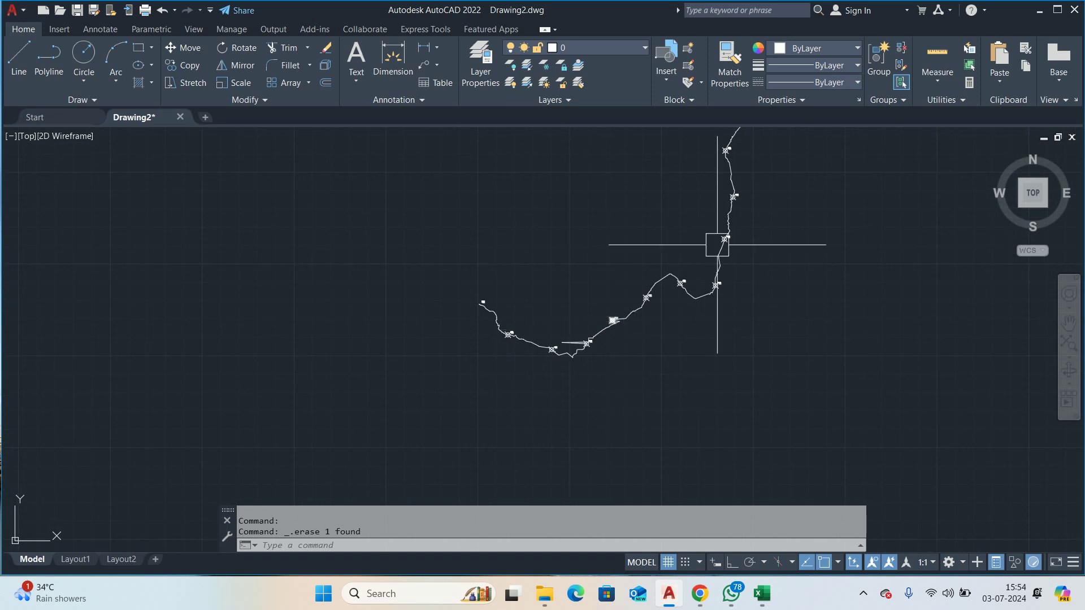
{"action": "scroll", "coordinate": [716, 244], "scroll_direction": "up", "scroll_amount": 2}
{"action": "scroll", "coordinate": [827, 165], "scroll_direction": "up", "scroll_amount": 3}
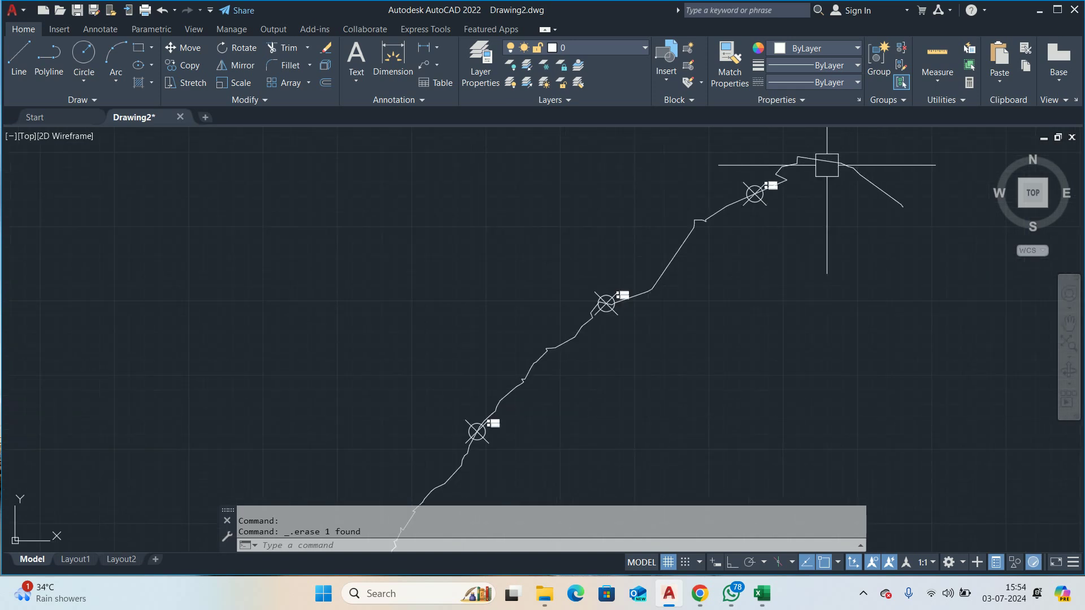
{"action": "scroll", "coordinate": [706, 237], "scroll_direction": "up", "scroll_amount": 1}
{"action": "scroll", "coordinate": [673, 264], "scroll_direction": "down", "scroll_amount": 1}
{"action": "type", "text": "co"}
{"action": "key", "text": "Return"}
{"action": "scroll", "coordinate": [621, 266], "scroll_direction": "up", "scroll_amount": 1}
{"action": "left_click", "coordinate": [608, 272]}
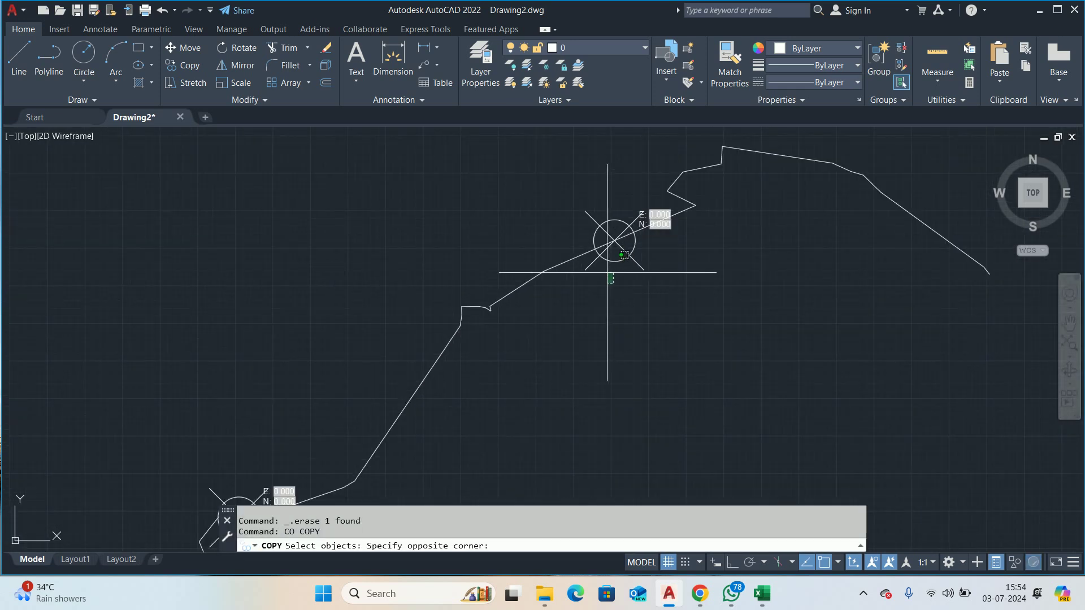
{"action": "left_click", "coordinate": [610, 236]}
{"action": "key", "text": "Return"}
{"action": "left_click", "coordinate": [614, 241]}
{"action": "scroll", "coordinate": [847, 350], "scroll_direction": "down", "scroll_amount": 2}
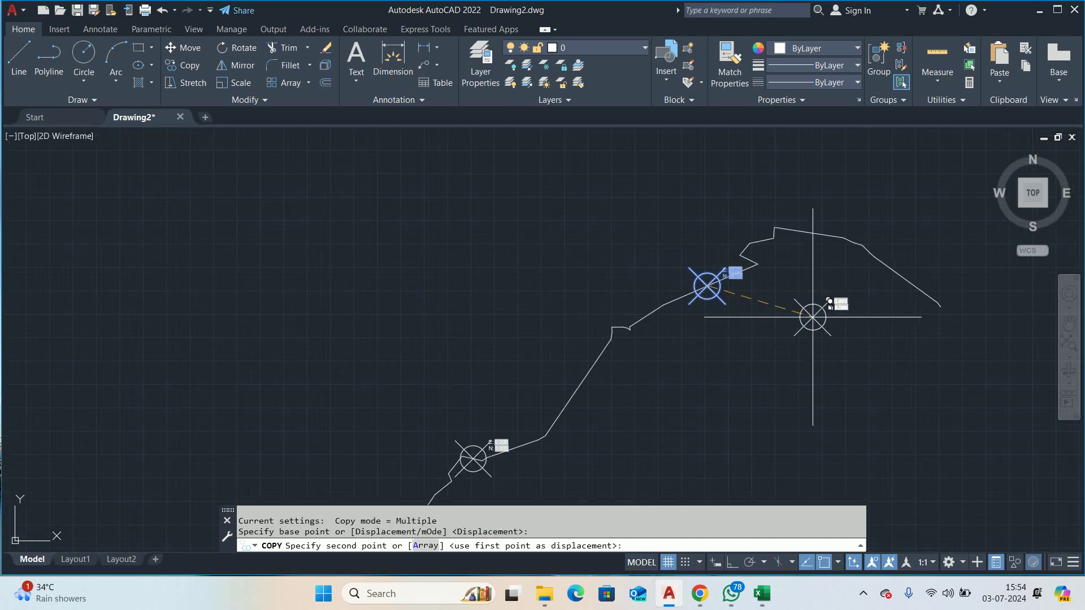
{"action": "middle_click_drag", "start_coordinate": [813, 317], "coordinate": [490, 266]}
{"action": "left_click", "coordinate": [616, 251]}
{"action": "scroll", "coordinate": [543, 353], "scroll_direction": "down", "scroll_amount": 3}
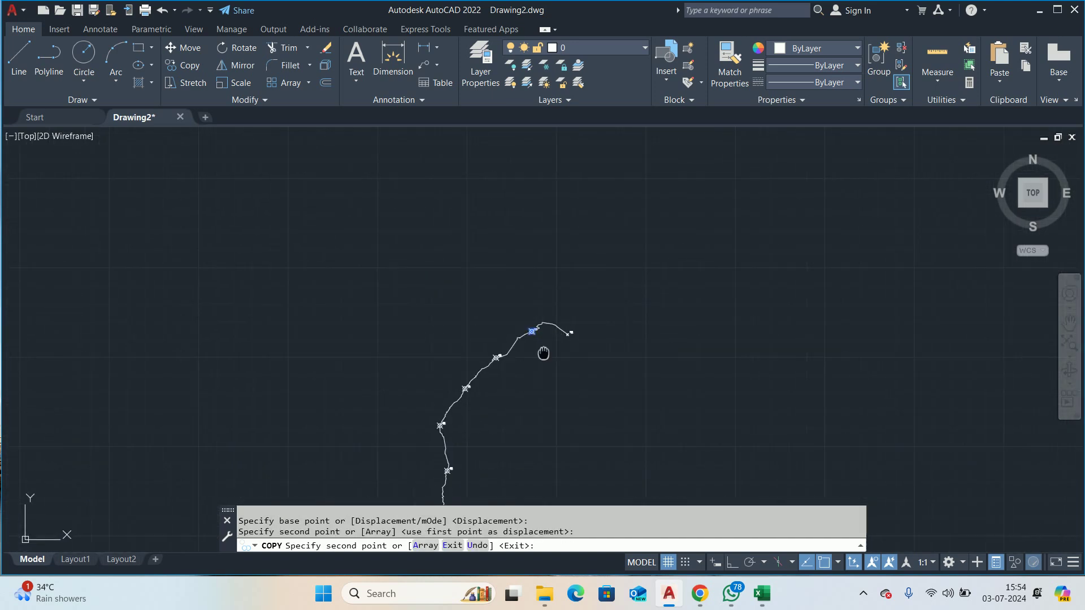
{"action": "scroll", "coordinate": [542, 353], "scroll_direction": "up", "scroll_amount": 3}
{"action": "key", "text": "Escape"}
{"action": "key", "text": "Escape"}
Step: Delete the stray STATION marker near the route's start
{"action": "scroll", "coordinate": [799, 405], "scroll_direction": "up", "scroll_amount": 2}
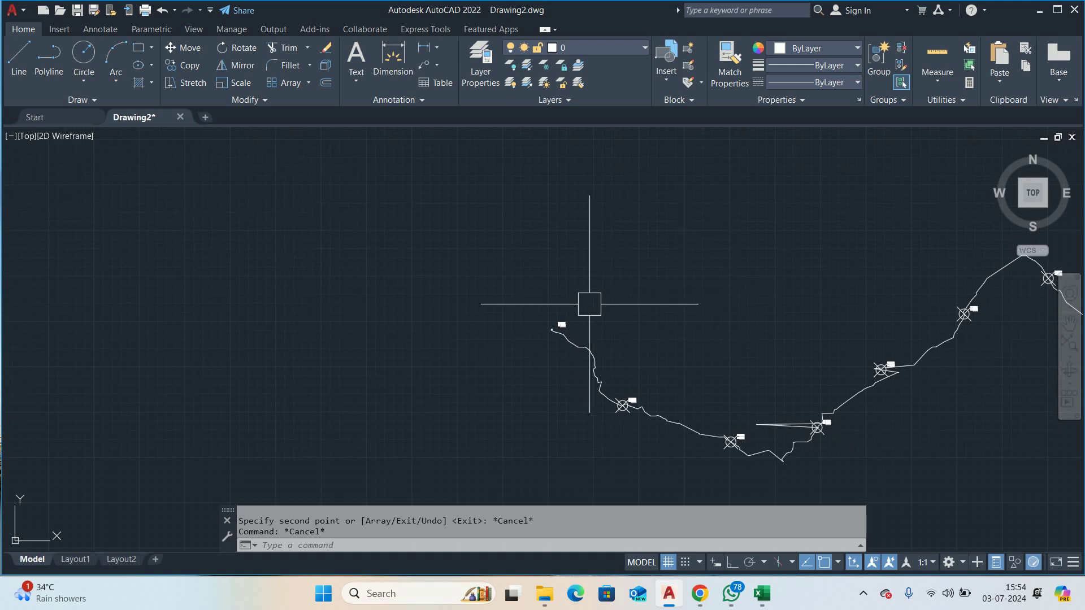
{"action": "scroll", "coordinate": [547, 337], "scroll_direction": "up", "scroll_amount": 1}
{"action": "scroll", "coordinate": [552, 337], "scroll_direction": "up", "scroll_amount": 2}
{"action": "scroll", "coordinate": [576, 266], "scroll_direction": "up", "scroll_amount": 2}
{"action": "left_click", "coordinate": [575, 258]}
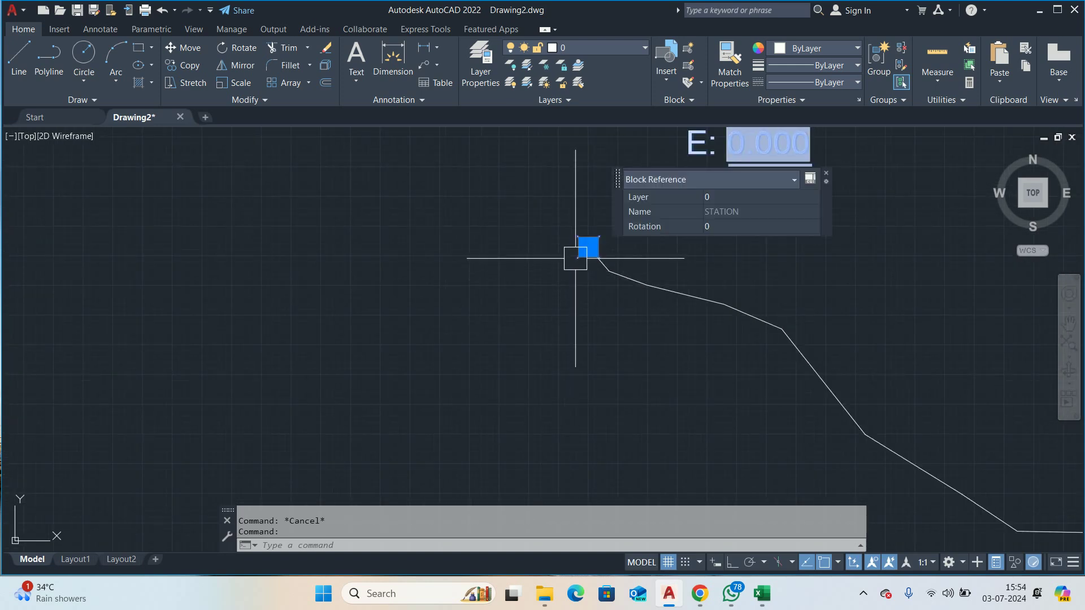
{"action": "key", "text": "Delete"}
Step: Copy a STATION marker by its centre onto the route's starting endpoint
{"action": "scroll", "coordinate": [665, 311], "scroll_direction": "down", "scroll_amount": 3}
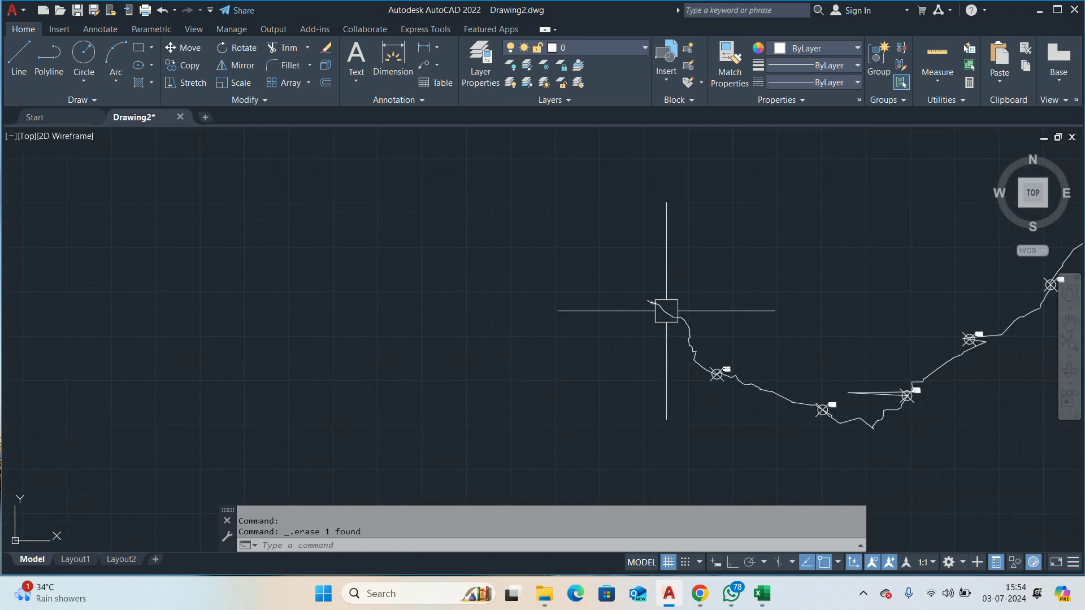
{"action": "type", "text": "co"}
{"action": "key", "text": "Return"}
{"action": "scroll", "coordinate": [726, 402], "scroll_direction": "up", "scroll_amount": 2}
{"action": "left_click", "coordinate": [695, 361]}
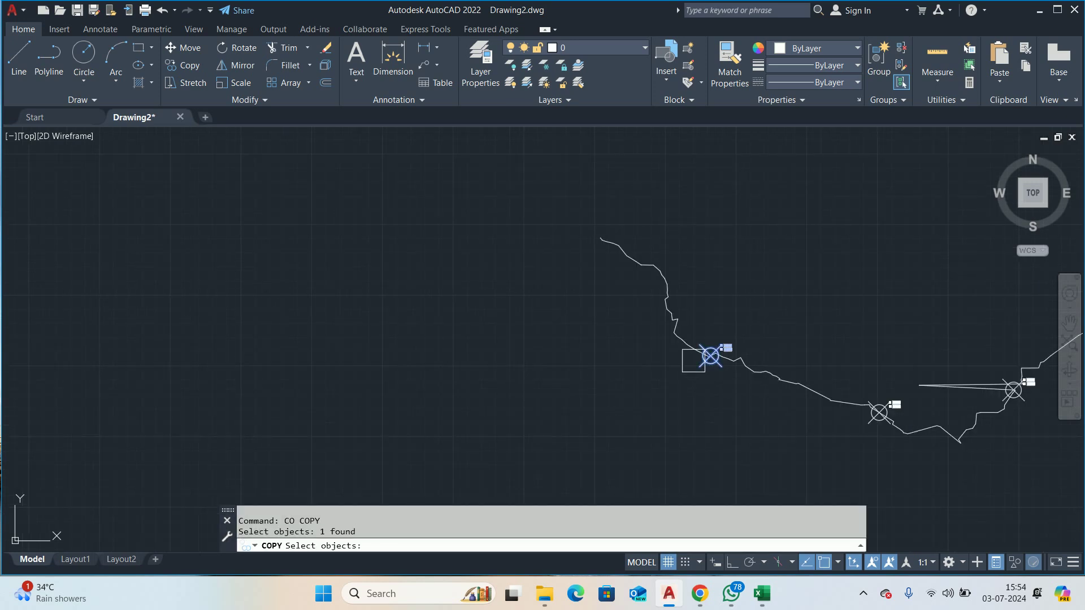
{"action": "key", "text": "Return"}
{"action": "scroll", "coordinate": [702, 336], "scroll_direction": "up", "scroll_amount": 2}
{"action": "left_click", "coordinate": [686, 339]}
{"action": "scroll", "coordinate": [685, 339], "scroll_direction": "down", "scroll_amount": 2}
{"action": "middle_click_drag", "start_coordinate": [674, 346], "coordinate": [575, 314]}
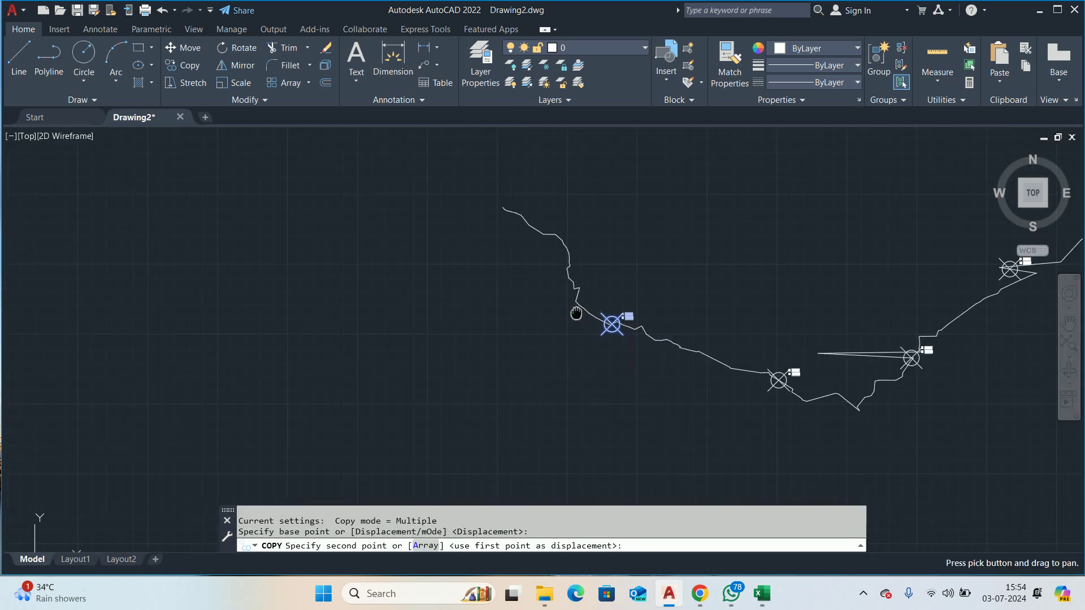
{"action": "scroll", "coordinate": [547, 307], "scroll_direction": "up", "scroll_amount": 2}
{"action": "scroll", "coordinate": [537, 305], "scroll_direction": "up", "scroll_amount": 4}
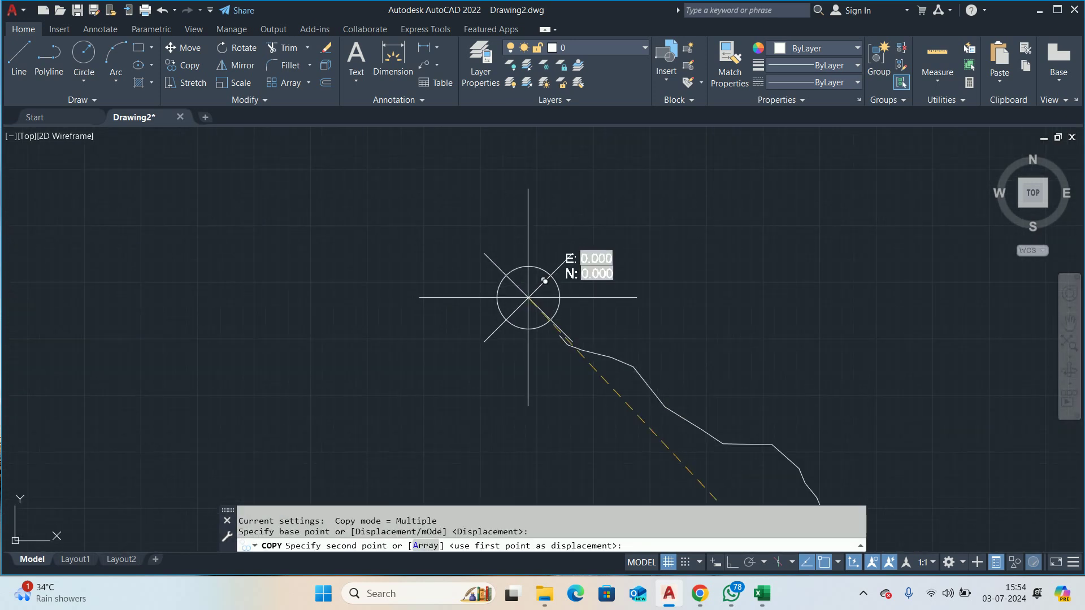
{"action": "left_click", "coordinate": [559, 334]}
{"action": "key", "text": "Escape"}
{"action": "key", "text": "Escape"}
{"action": "scroll", "coordinate": [607, 305], "scroll_direction": "down", "scroll_amount": 3}
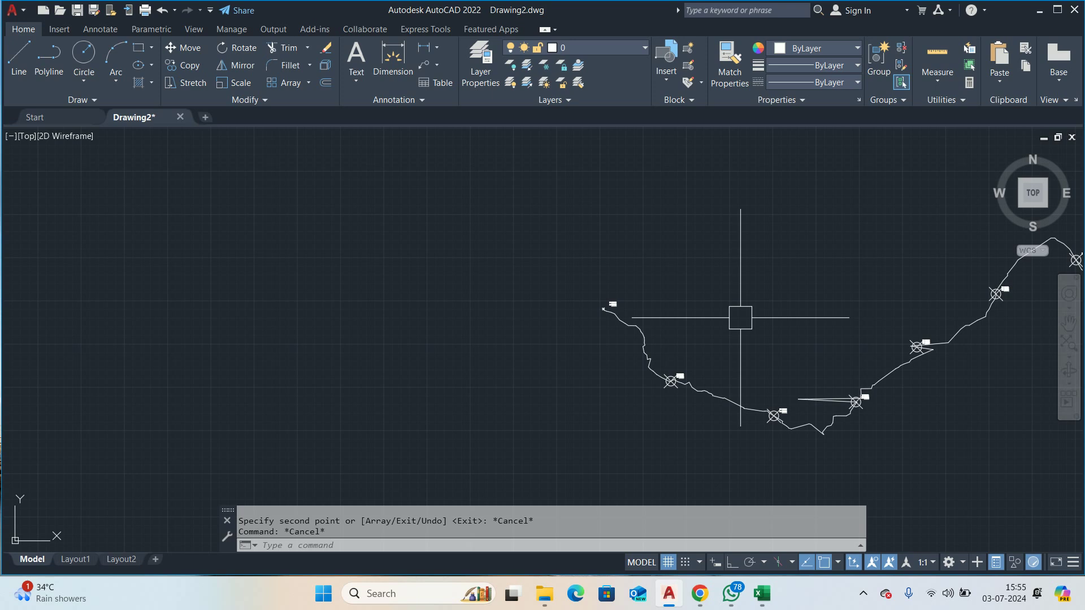
Step: Create a new layer named ROUTE with colour magenta in the Layer Properties Manager
{"action": "type", "text": "La"}
{"action": "key", "text": "Return"}
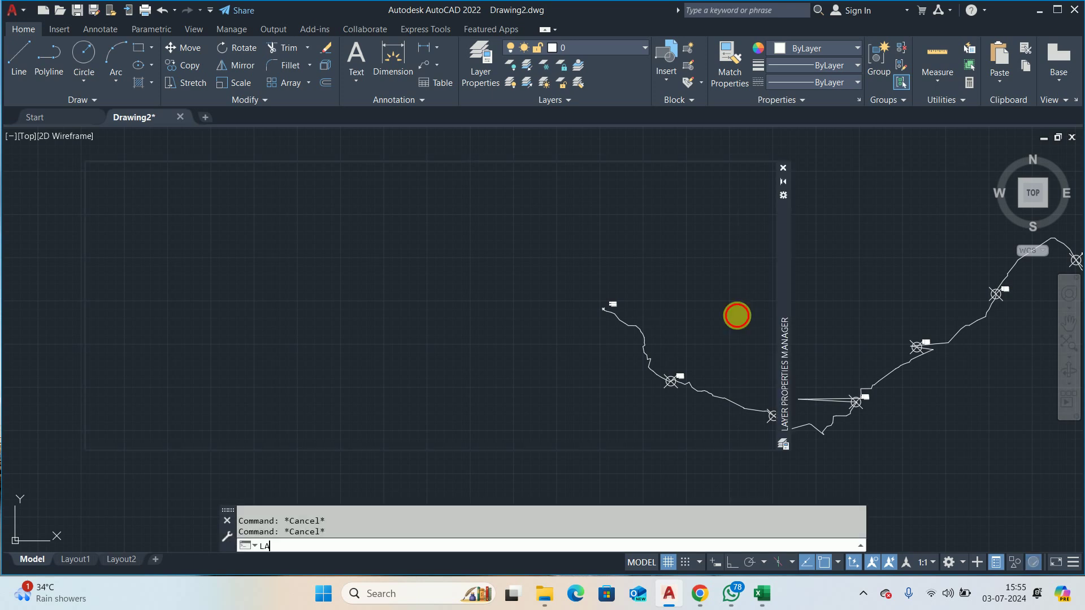
{"action": "left_click", "coordinate": [166, 192]}
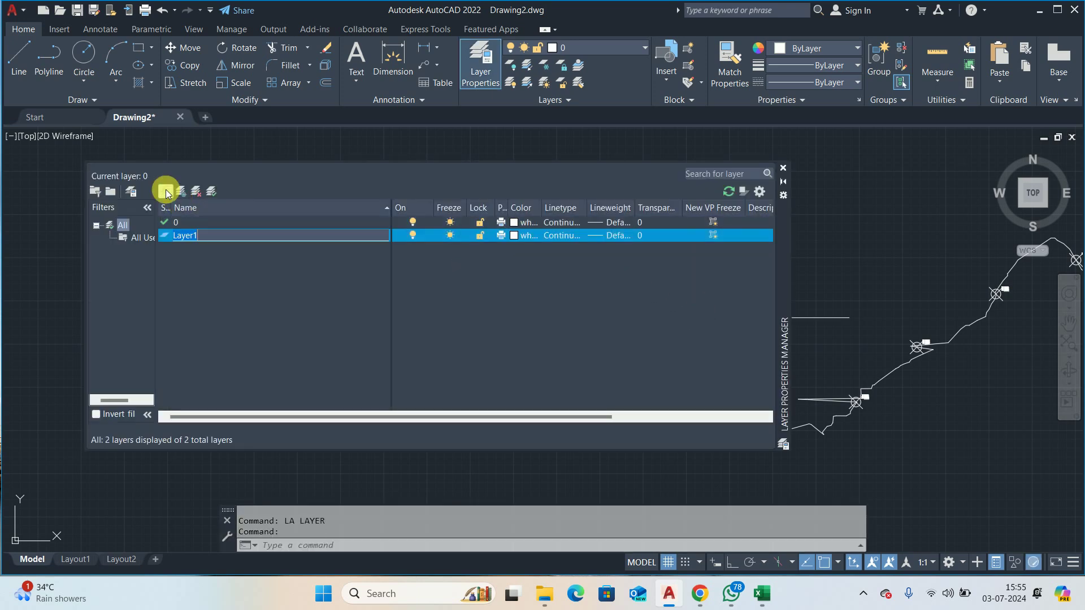
{"action": "type", "text": "UTE"}
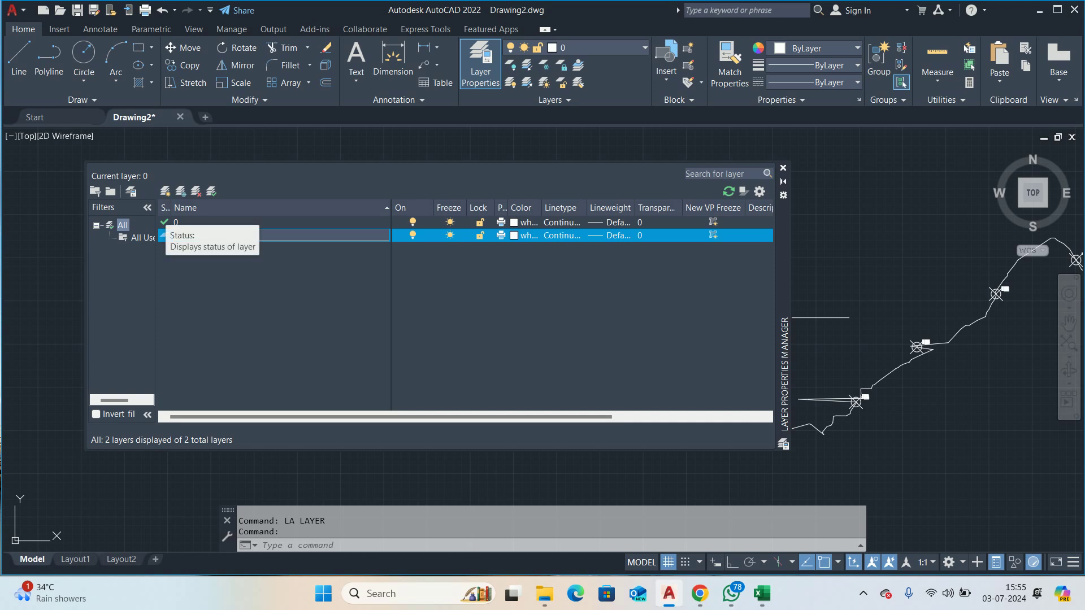
{"action": "key", "text": "Return"}
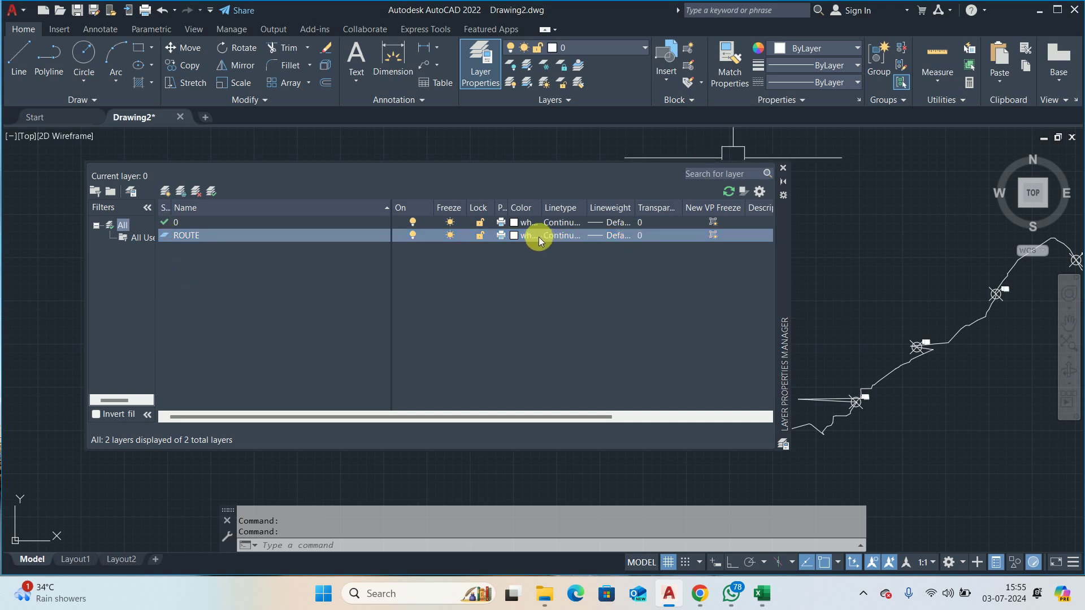
{"action": "left_click", "coordinate": [508, 238]}
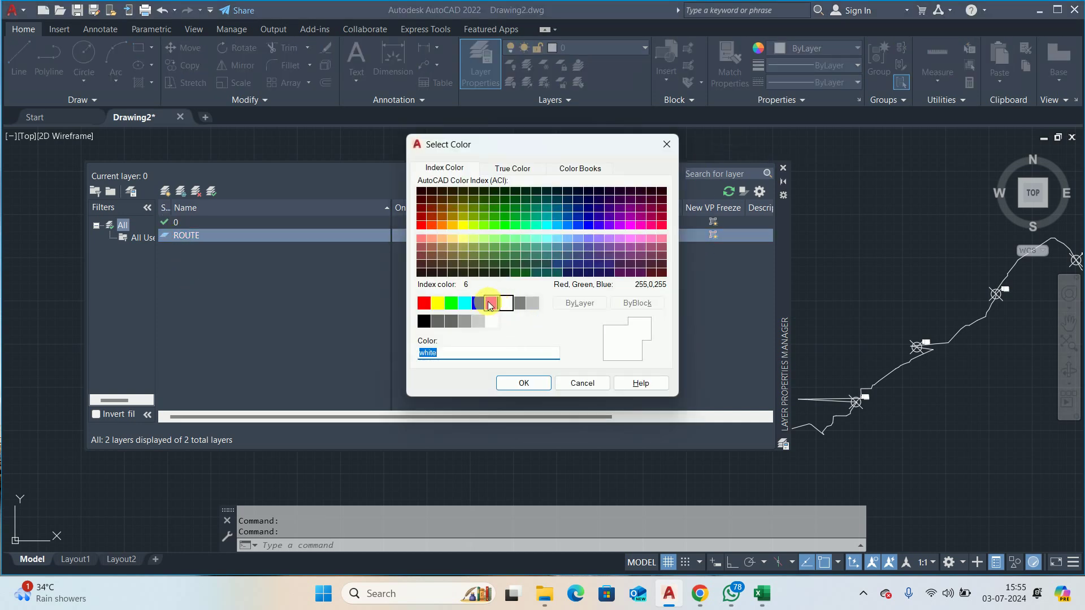
{"action": "left_click", "coordinate": [492, 304]}
{"action": "left_click", "coordinate": [517, 384]}
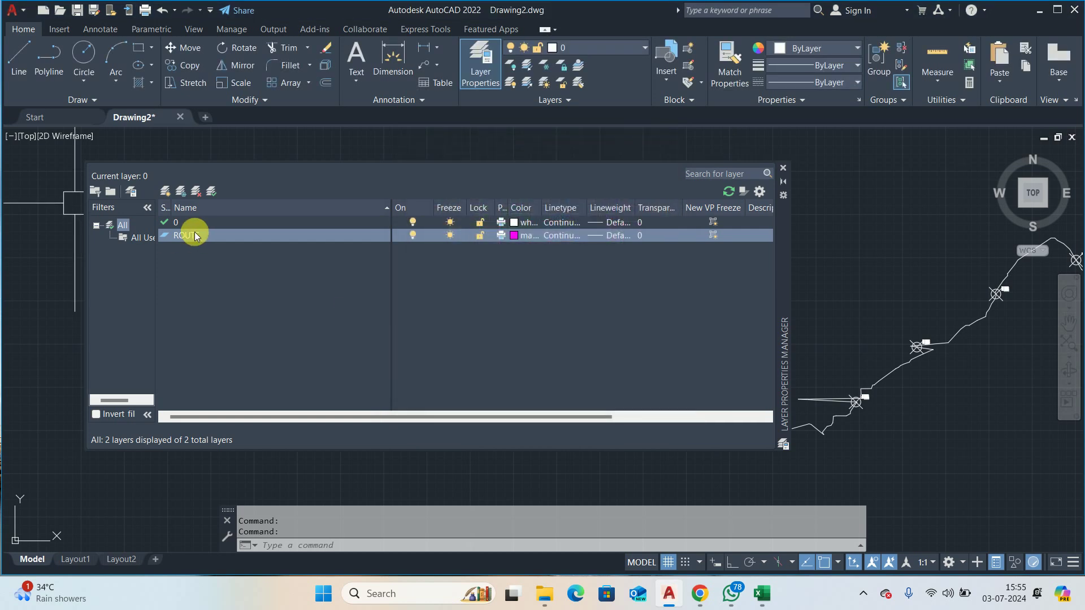
{"action": "left_click", "coordinate": [783, 170]}
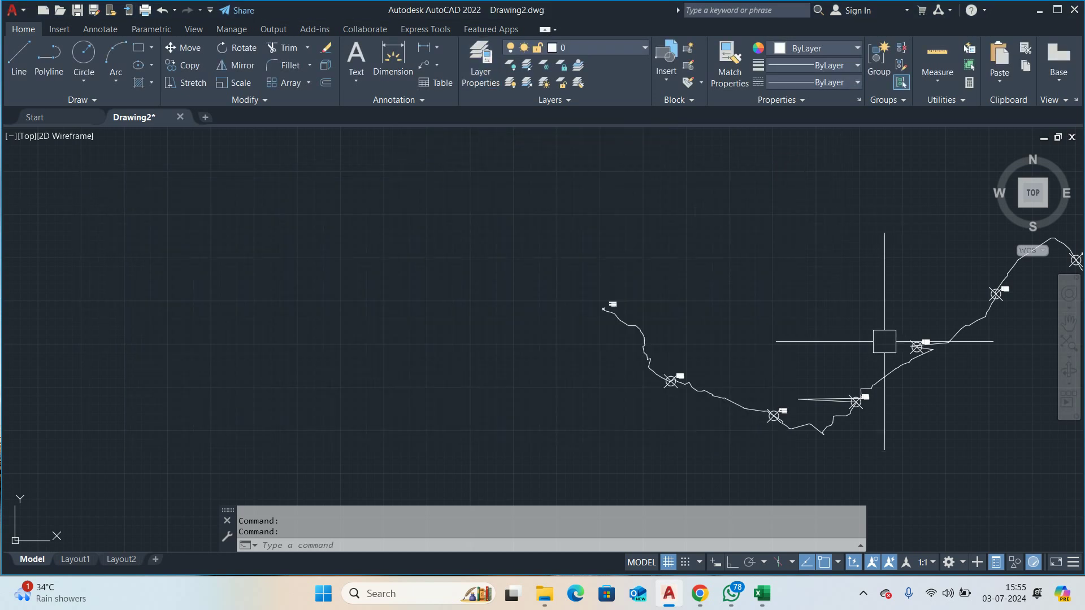
Step: Move the route polyline onto the ROUTE layer so it displays magenta
{"action": "left_click", "coordinate": [893, 362]}
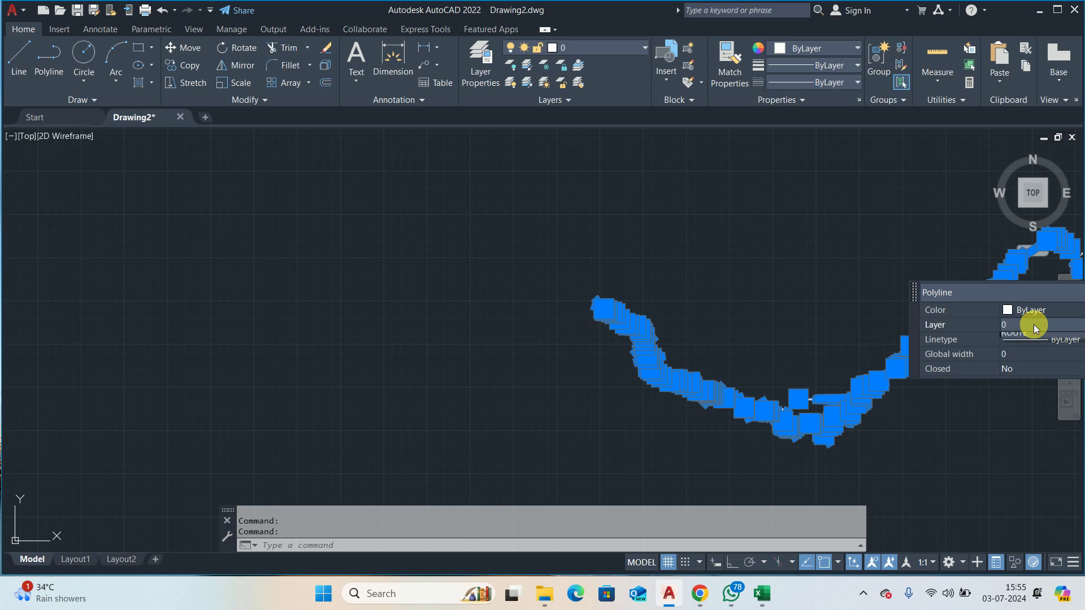
{"action": "left_click", "coordinate": [1033, 325]}
{"action": "key", "text": "Escape"}
{"action": "key", "text": "Escape"}
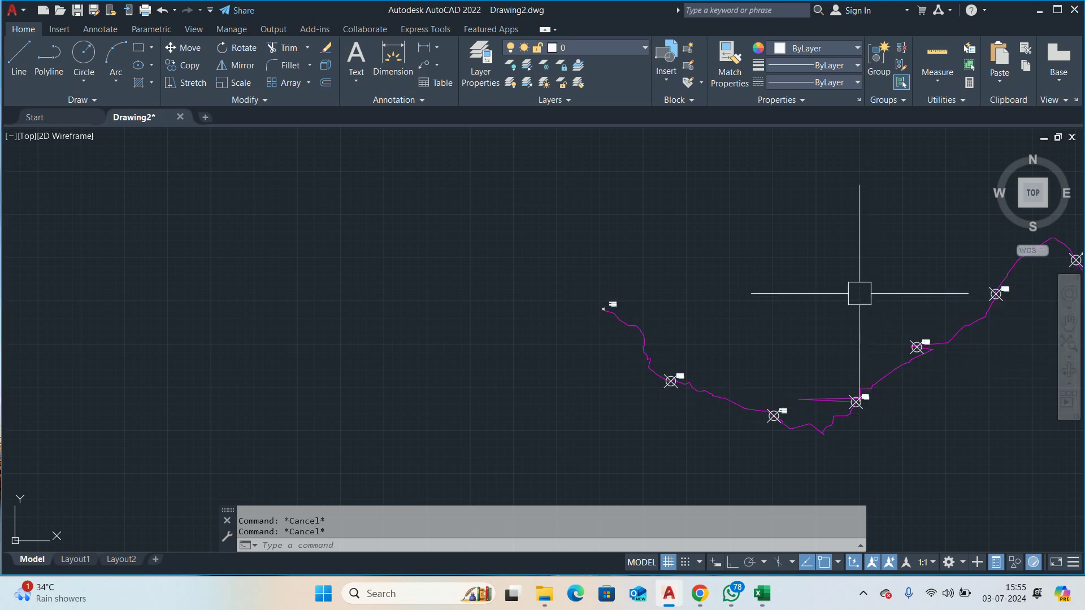
{"action": "scroll", "coordinate": [859, 293], "scroll_direction": "up", "scroll_amount": 3}
{"action": "middle_click_drag", "start_coordinate": [484, 242], "coordinate": [496, 274]}
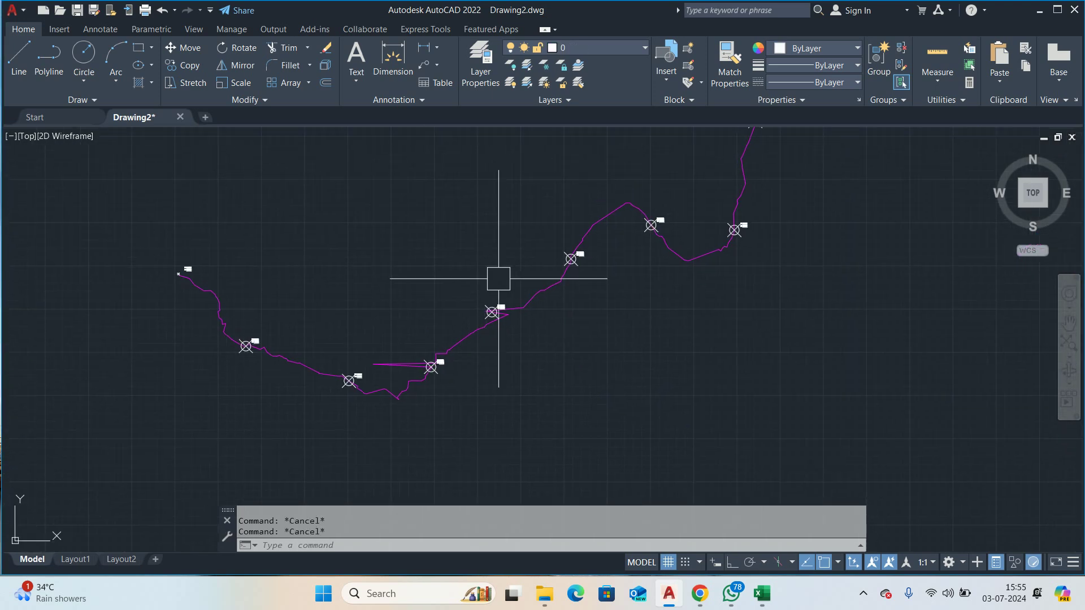
{"action": "type", "text": "LAYO"}
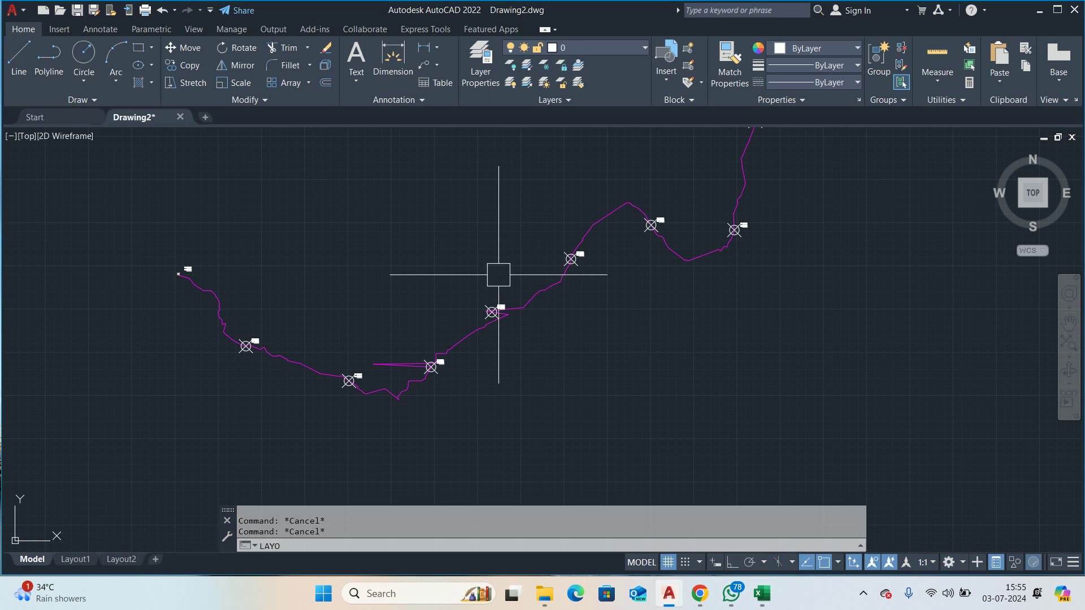
{"action": "type", "text": "FF"}
Step: Turn off the ROUTE layer by picking the route, leaving only the STATION markers visible
{"action": "key", "text": "Return"}
{"action": "left_click", "coordinate": [531, 288]}
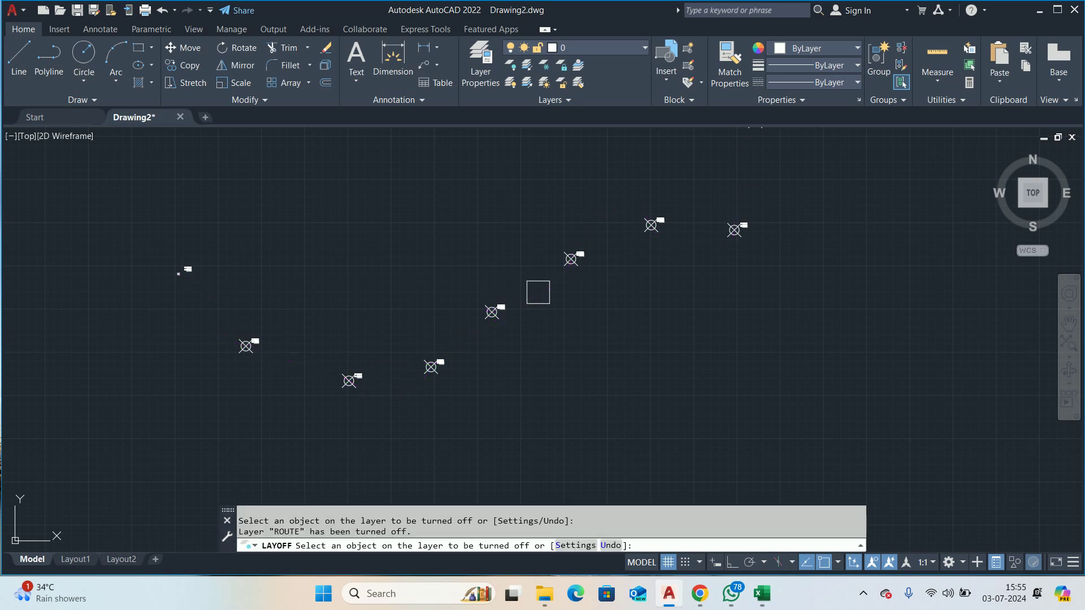
{"action": "scroll", "coordinate": [538, 292], "scroll_direction": "down", "scroll_amount": 5}
{"action": "middle_click_drag", "start_coordinate": [526, 284], "coordinate": [524, 288]}
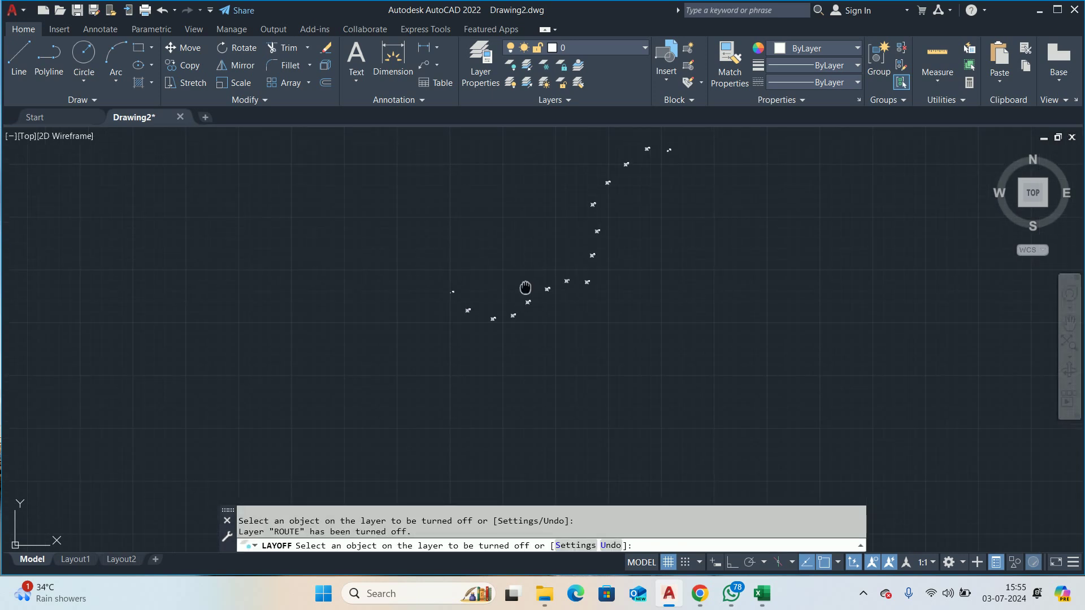
{"action": "key", "text": "Escape"}
{"action": "key", "text": "Escape"}
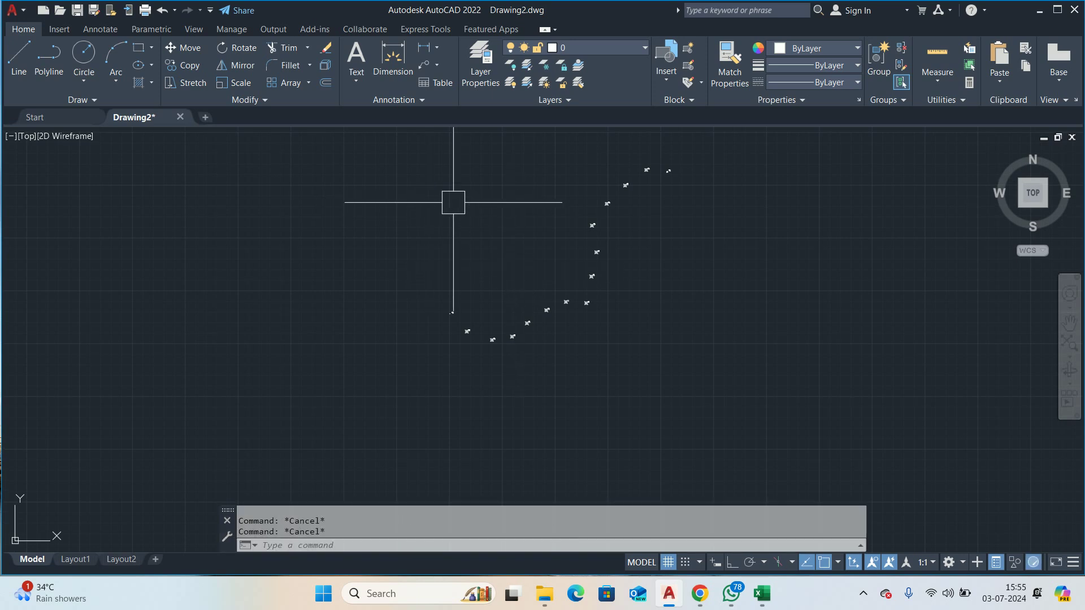
Step: Window-select all 15 STATION markers, then clear the selection
{"action": "middle_click_drag", "start_coordinate": [593, 225], "coordinate": [581, 243]}
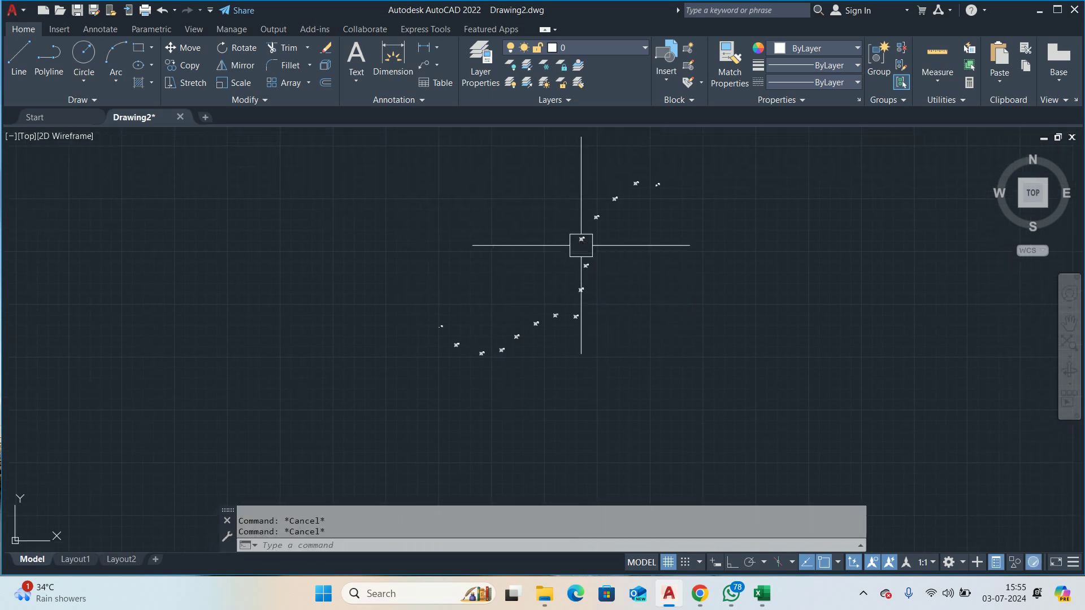
{"action": "scroll", "coordinate": [572, 226], "scroll_direction": "up", "scroll_amount": 2}
{"action": "scroll", "coordinate": [572, 225], "scroll_direction": "down", "scroll_amount": 2}
{"action": "scroll", "coordinate": [440, 167], "scroll_direction": "down", "scroll_amount": 1}
{"action": "left_click", "coordinate": [424, 164]}
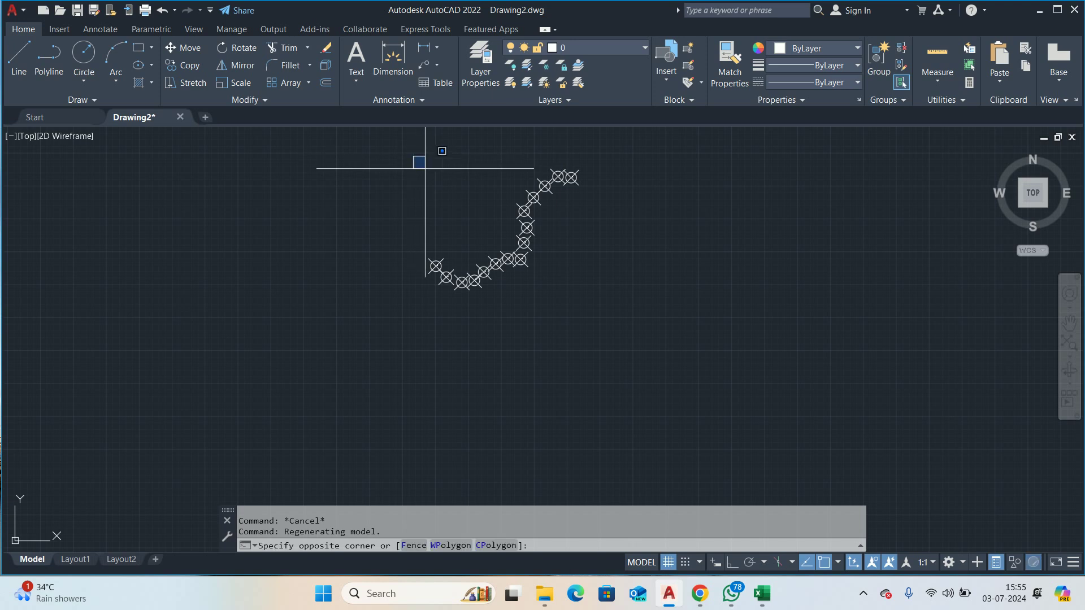
{"action": "left_click", "coordinate": [836, 317]}
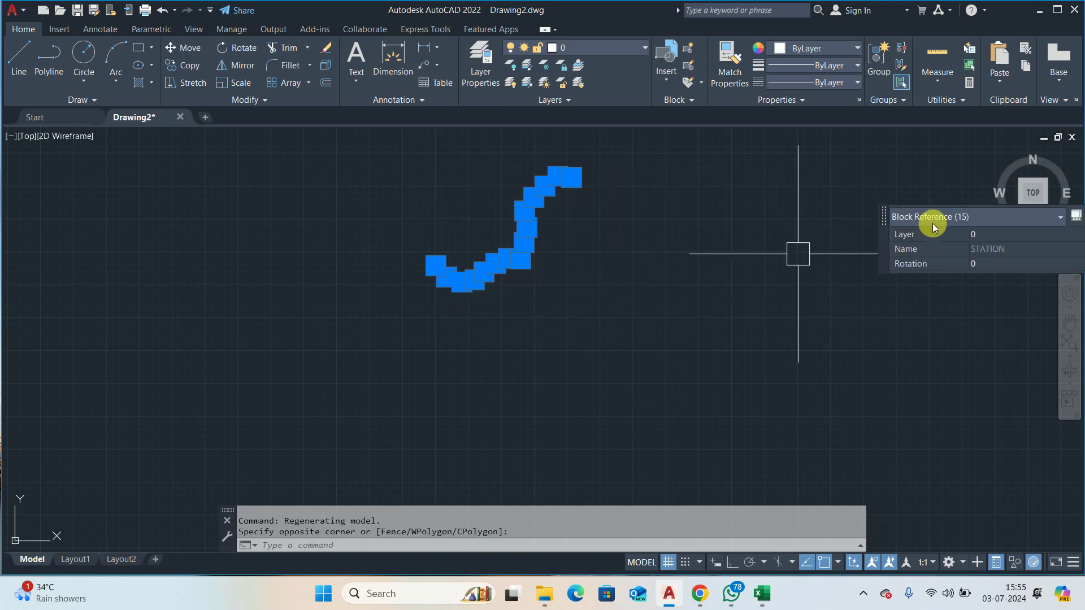
{"action": "key", "text": "Escape"}
{"action": "key", "text": "Escape"}
Step: Regenerate the drawing (RE) and window-select a single STATION marker
{"action": "scroll", "coordinate": [483, 274], "scroll_direction": "up", "scroll_amount": 5}
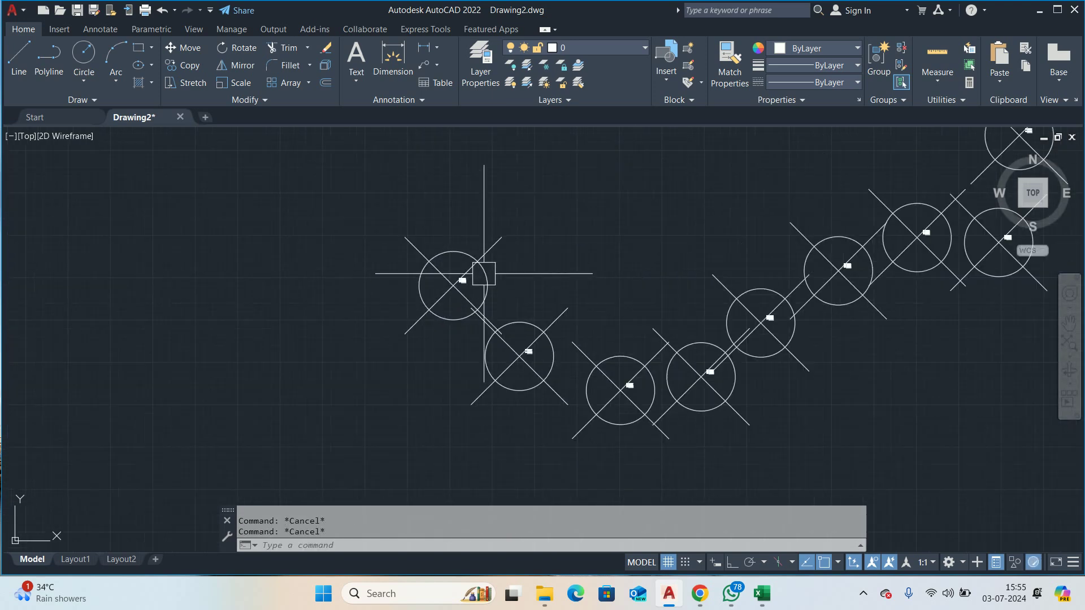
{"action": "type", "text": "RE"}
{"action": "key", "text": "Return"}
{"action": "left_click", "coordinate": [477, 267]}
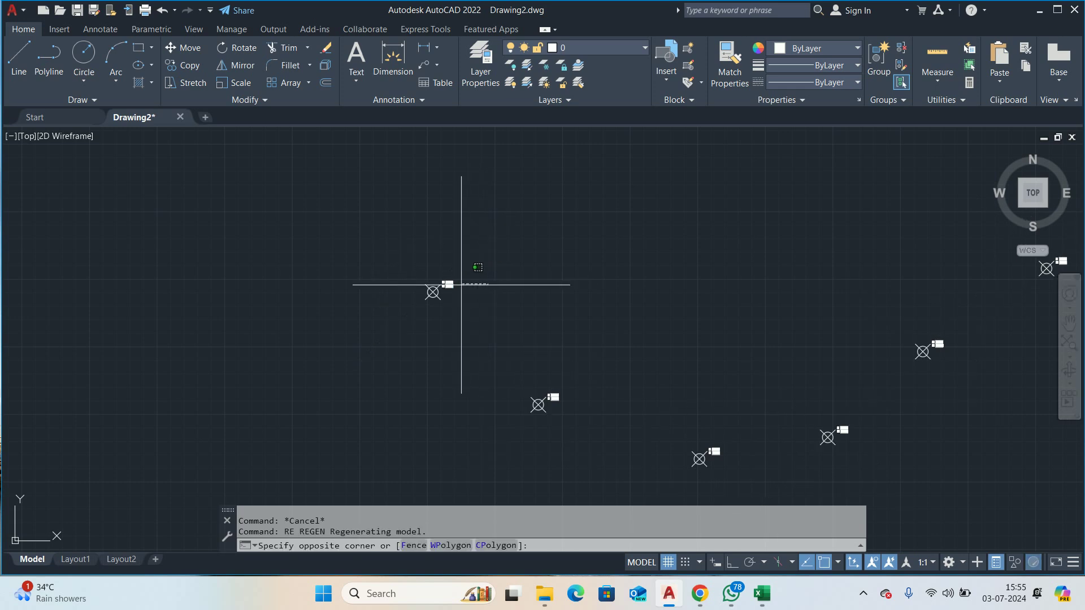
{"action": "left_click", "coordinate": [445, 285]}
Step: Open the STATION block in the Block Editor and try scaling the E/N labels, then cancel
{"action": "type", "text": "E"}
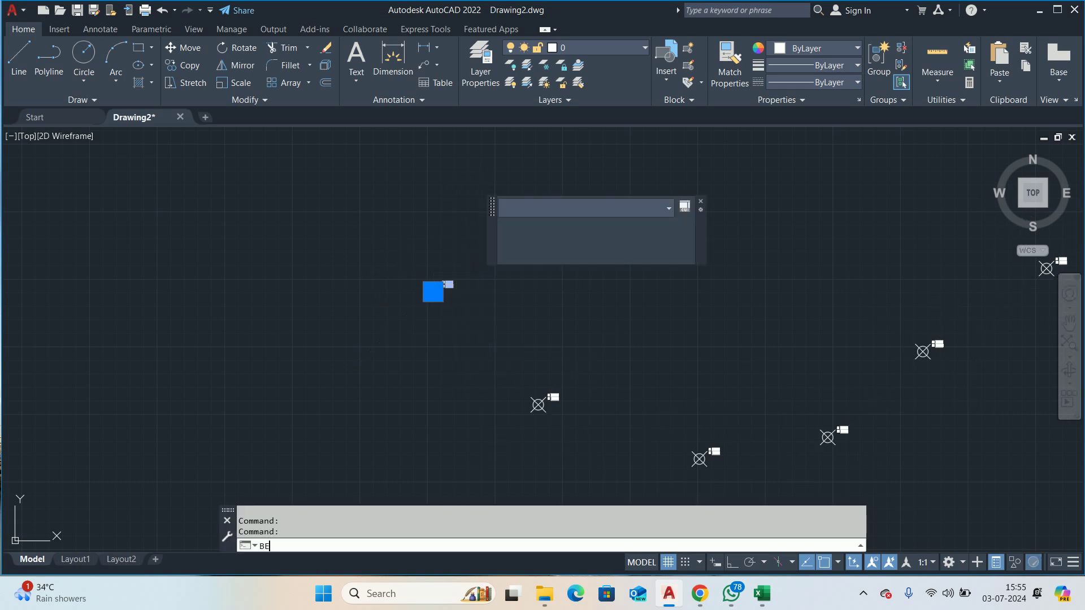
{"action": "key", "text": "Return"}
{"action": "left_click", "coordinate": [517, 393]}
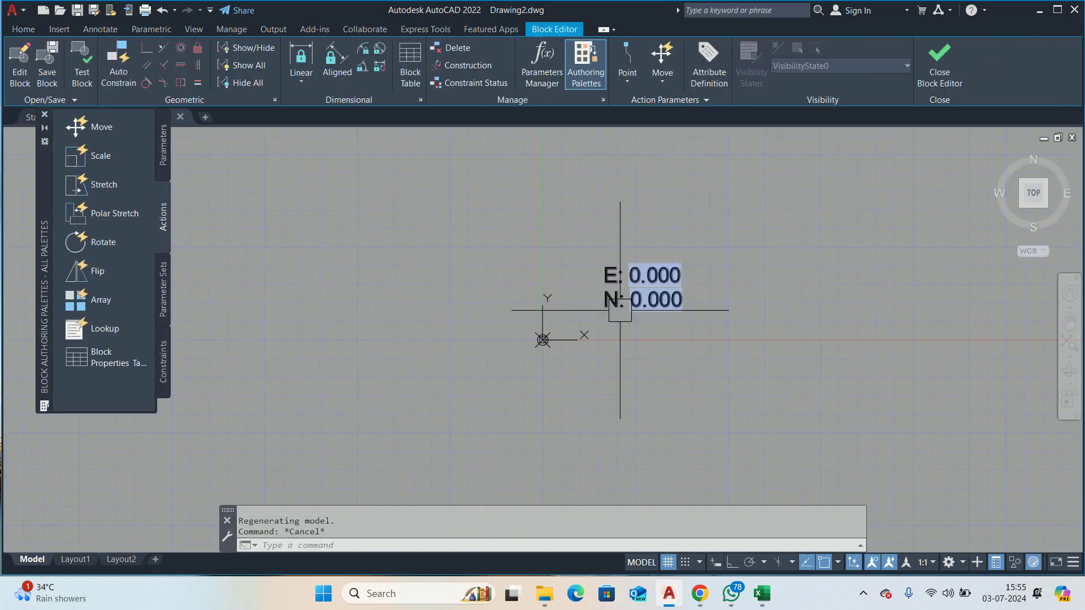
{"action": "type", "text": "sc"}
{"action": "key", "text": "Return"}
{"action": "left_click", "coordinate": [788, 332]}
{"action": "left_click", "coordinate": [622, 255]}
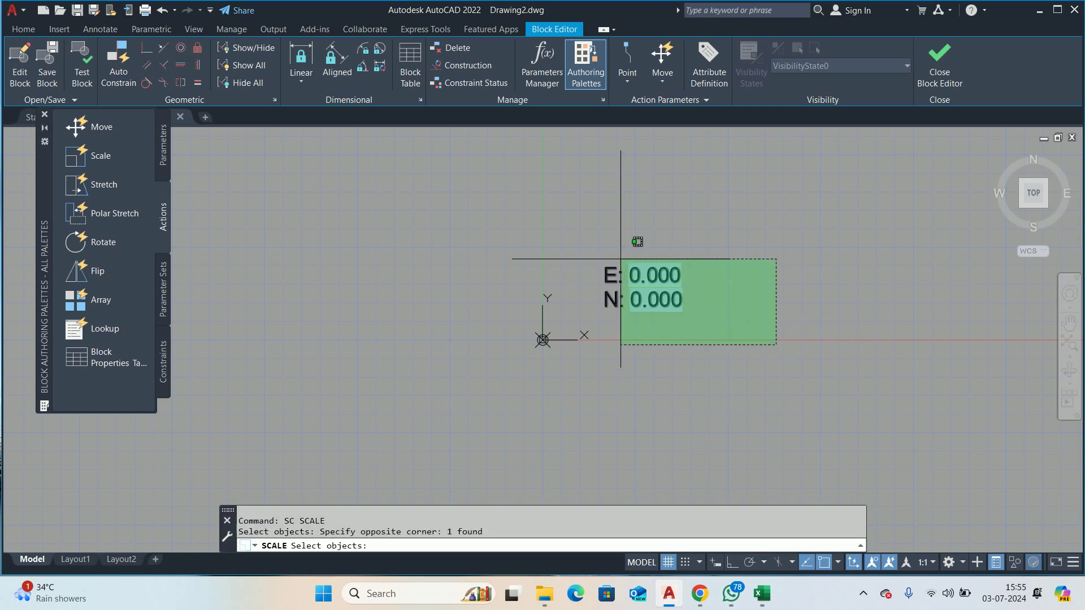
{"action": "key", "text": "Return"}
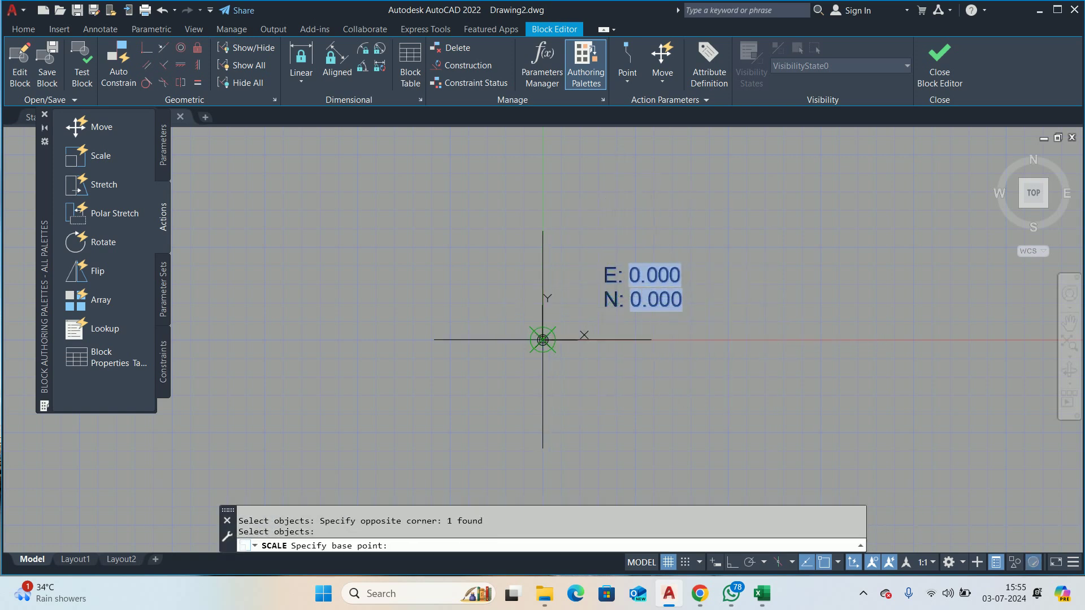
{"action": "left_click", "coordinate": [542, 340]}
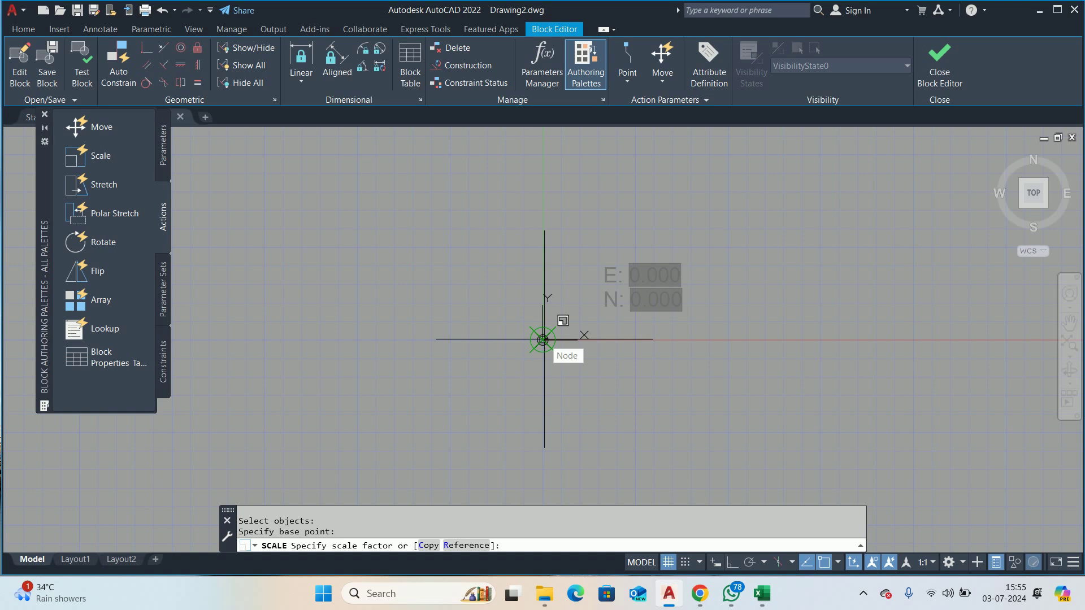
{"action": "type", "text": "4"}
{"action": "key", "text": "Escape"}
{"action": "key", "text": "Escape"}
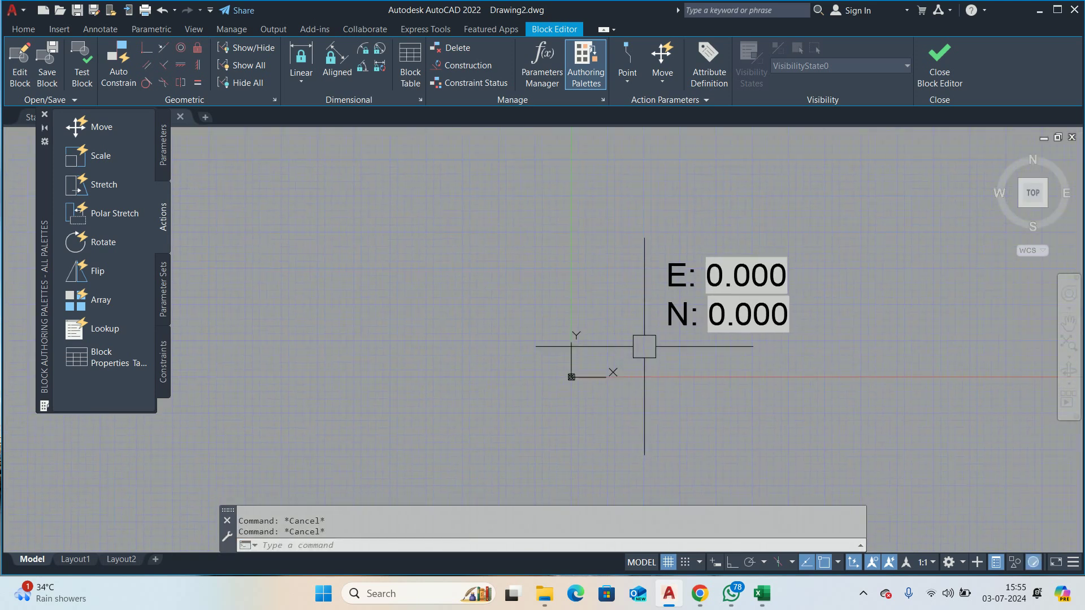
Step: Move the E/N labels beside the marker point, then close and save changes to STATION
{"action": "type", "text": "m"}
{"action": "key", "text": "Return"}
{"action": "left_click", "coordinate": [845, 222]}
{"action": "left_click", "coordinate": [752, 316]}
{"action": "key", "text": "Return"}
{"action": "left_click", "coordinate": [622, 249]}
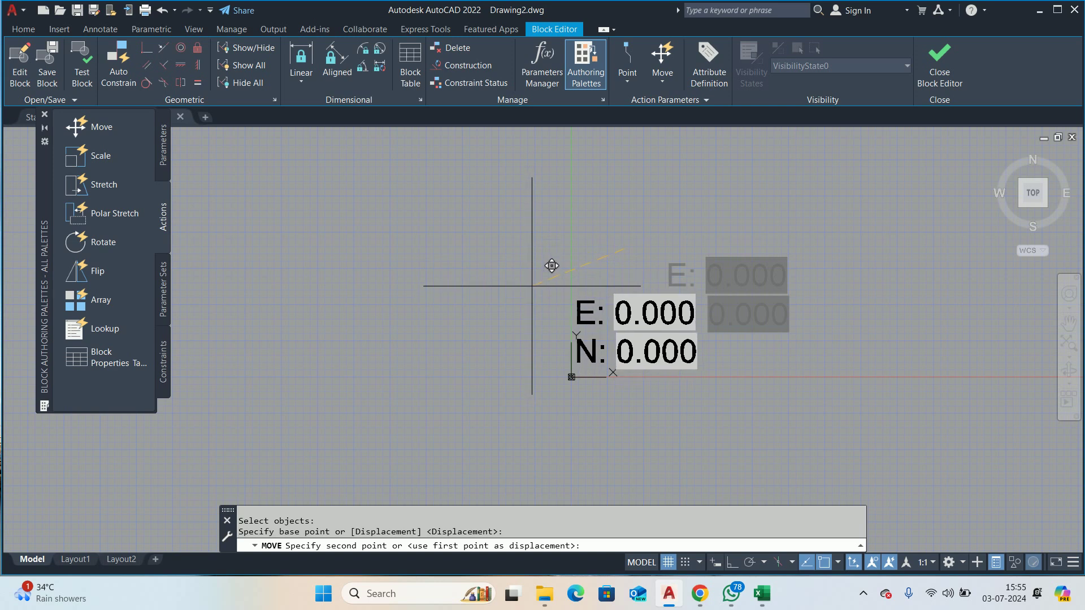
{"action": "left_click", "coordinate": [538, 281]}
{"action": "left_click", "coordinate": [939, 62]}
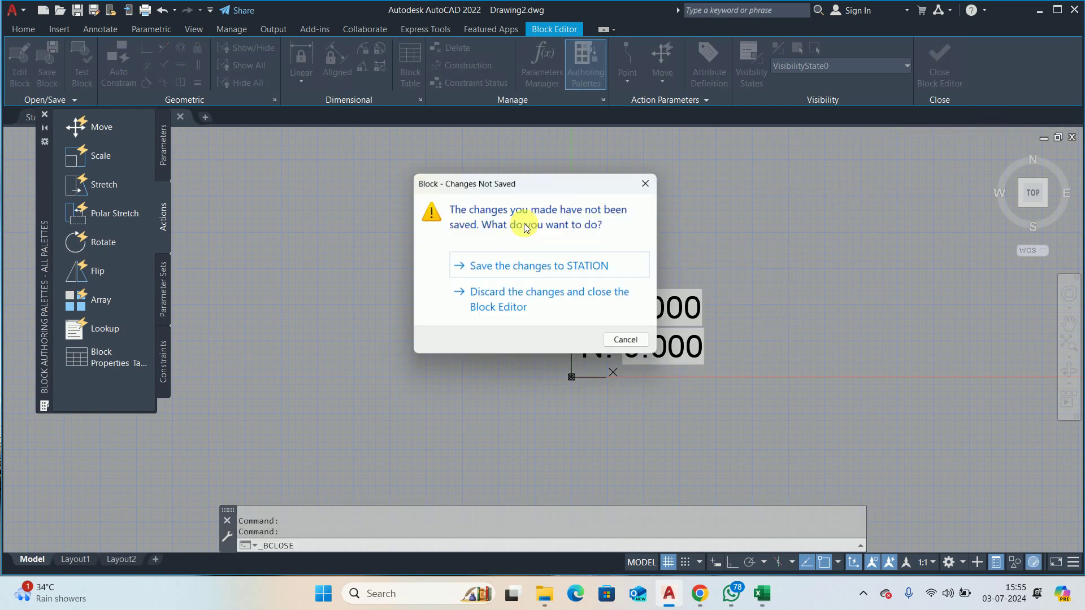
{"action": "left_click", "coordinate": [500, 279]}
{"action": "scroll", "coordinate": [503, 278], "scroll_direction": "down", "scroll_amount": 3}
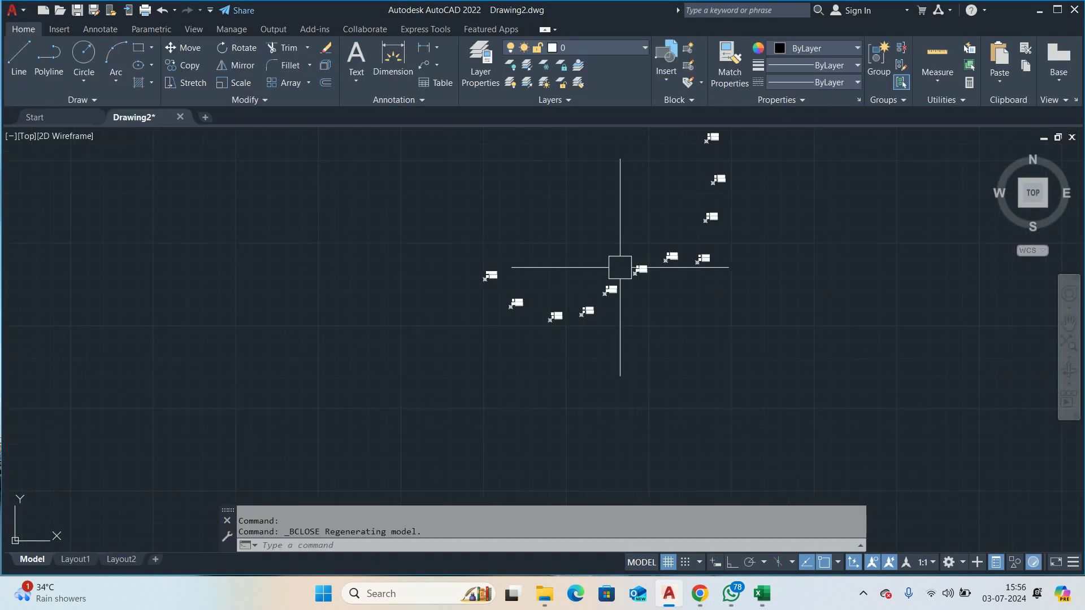
Step: Zoom and pan around the route to inspect the STATION markers
{"action": "scroll", "coordinate": [660, 322], "scroll_direction": "up", "scroll_amount": 1}
{"action": "scroll", "coordinate": [799, 169], "scroll_direction": "up", "scroll_amount": 2}
{"action": "scroll", "coordinate": [770, 145], "scroll_direction": "up", "scroll_amount": 1}
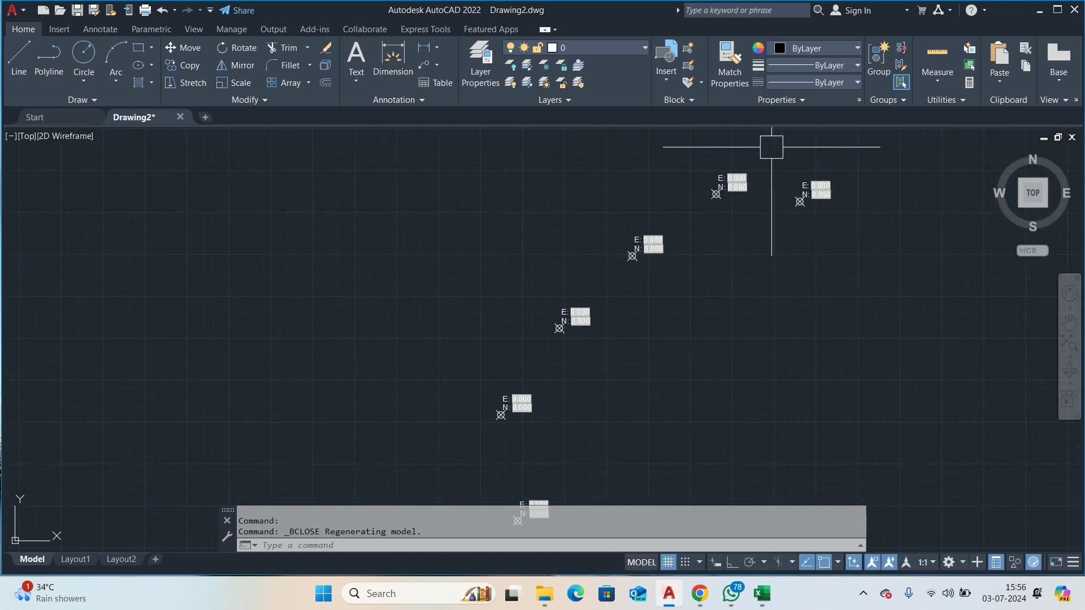
{"action": "scroll", "coordinate": [751, 169], "scroll_direction": "down", "scroll_amount": 2}
{"action": "scroll", "coordinate": [596, 262], "scroll_direction": "up", "scroll_amount": 1}
{"action": "scroll", "coordinate": [648, 281], "scroll_direction": "up", "scroll_amount": 1}
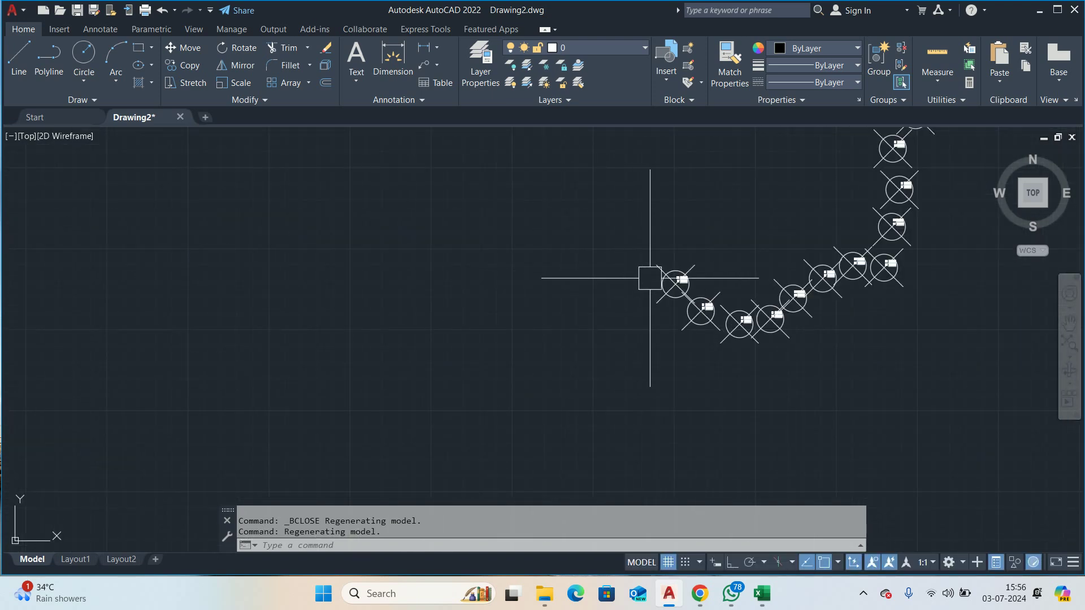
{"action": "scroll", "coordinate": [669, 282], "scroll_direction": "up", "scroll_amount": 1}
{"action": "middle_click_drag", "start_coordinate": [669, 282], "coordinate": [528, 255]}
{"action": "scroll", "coordinate": [522, 272], "scroll_direction": "up", "scroll_amount": 2}
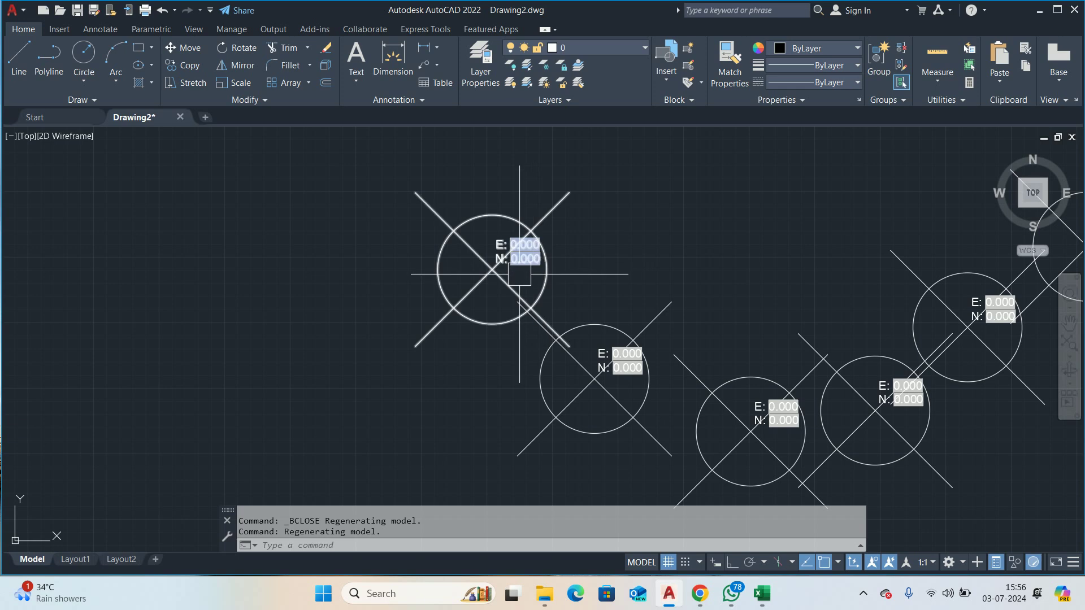
{"action": "key", "text": "Escape"}
{"action": "key", "text": "Escape"}
{"action": "scroll", "coordinate": [516, 283], "scroll_direction": "down", "scroll_amount": 5}
{"action": "scroll", "coordinate": [525, 333], "scroll_direction": "down", "scroll_amount": 2}
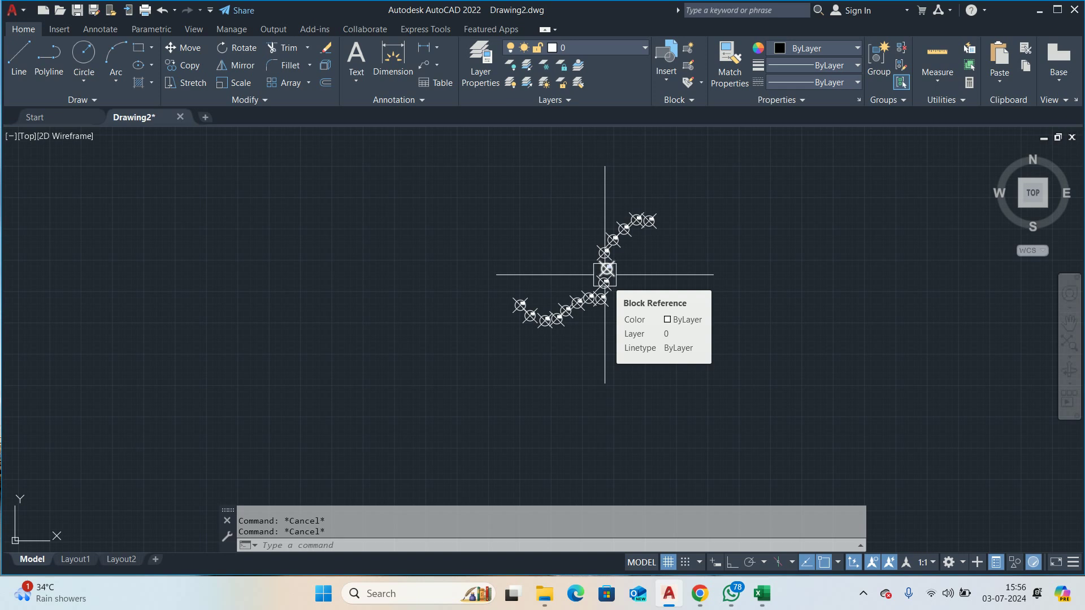
Step: Explode all 15 STATION markers with X and regenerate the drawing
{"action": "type", "text": "x"}
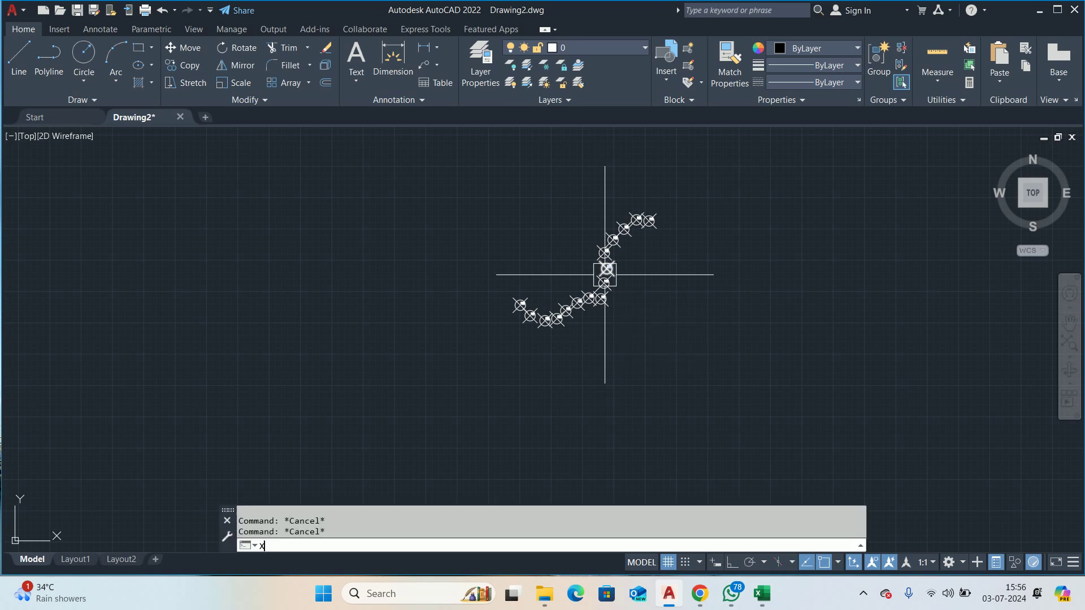
{"action": "key", "text": "Return"}
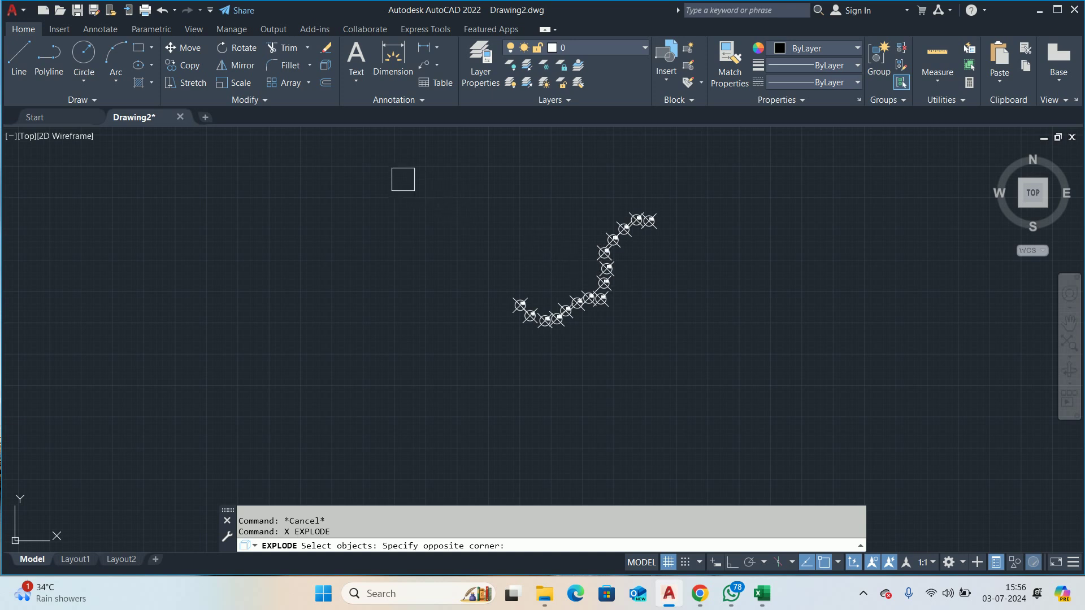
{"action": "left_click", "coordinate": [835, 353]}
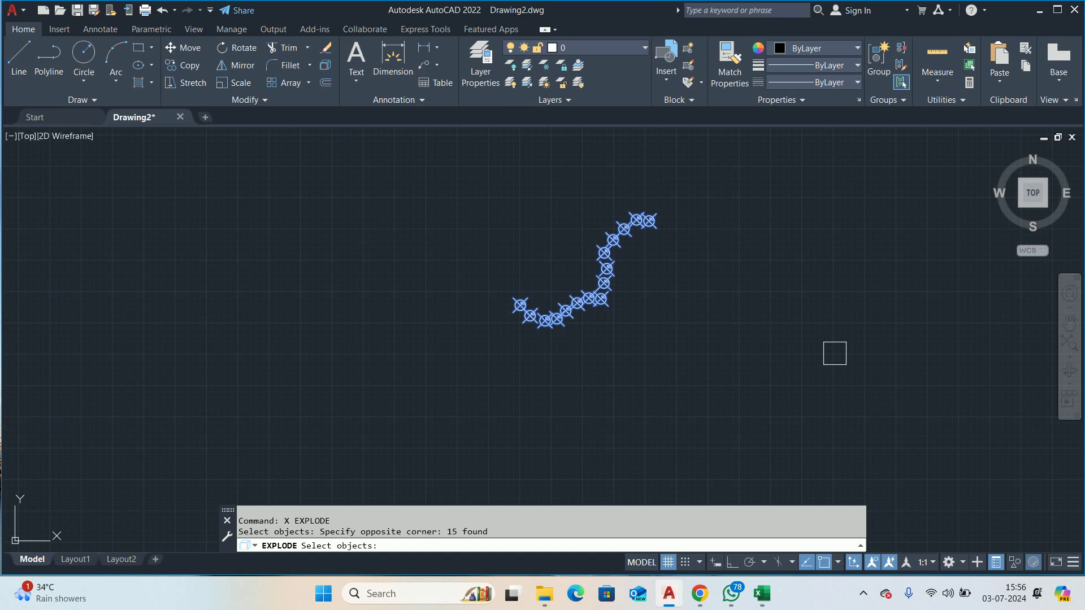
{"action": "key", "text": "Return"}
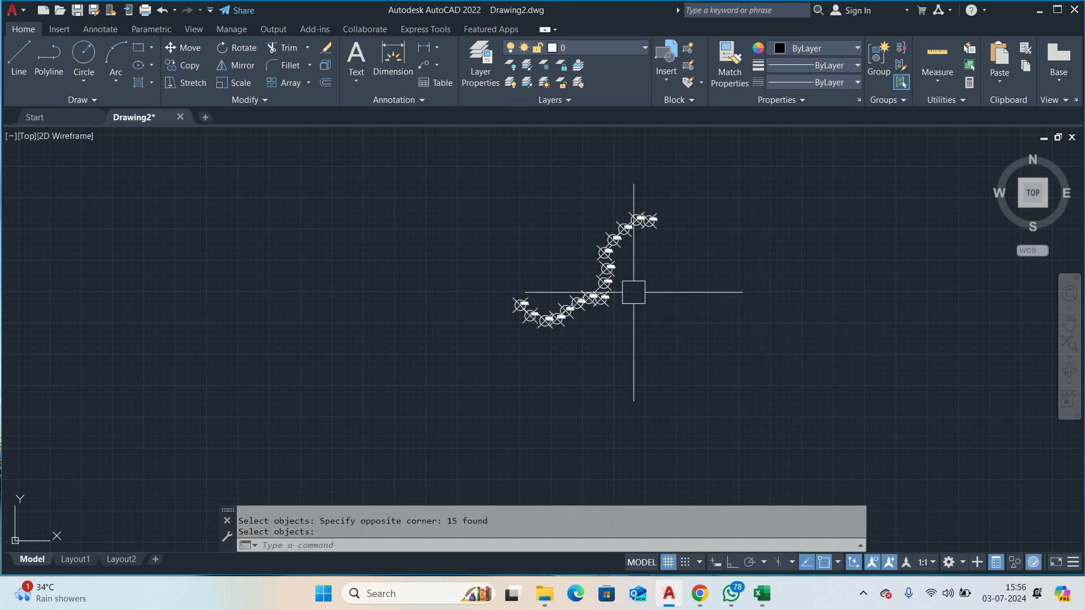
{"action": "type", "text": "re"}
{"action": "key", "text": "Return"}
Step: Pan and zoom along the route to check the E/N coordinate labels on the upper stations
{"action": "scroll", "coordinate": [557, 324], "scroll_direction": "up", "scroll_amount": 3}
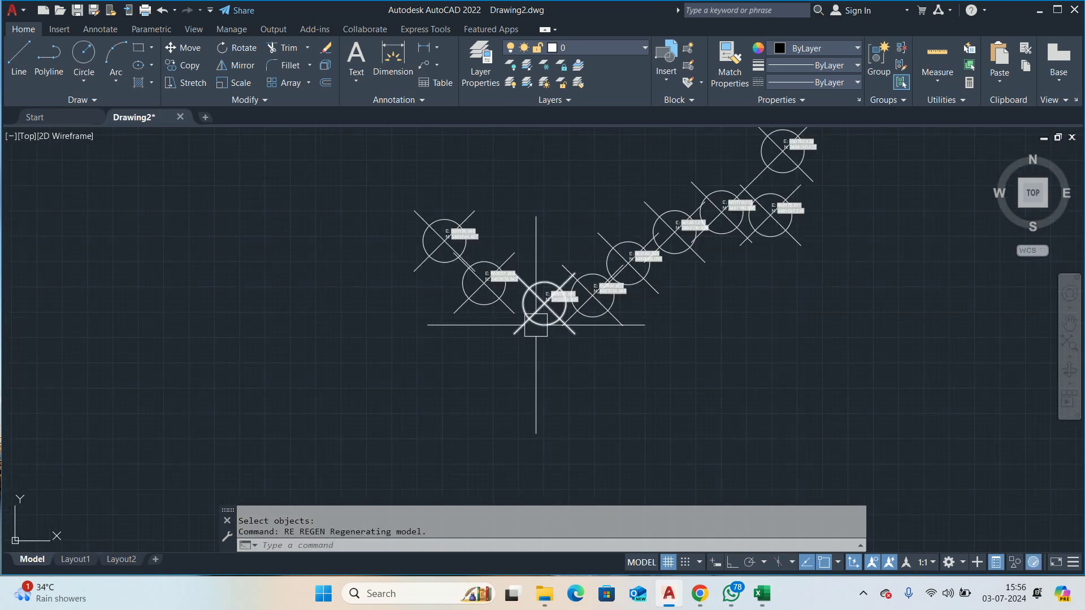
{"action": "scroll", "coordinate": [504, 305], "scroll_direction": "up", "scroll_amount": 4}
{"action": "middle_click_drag", "start_coordinate": [502, 290], "coordinate": [536, 416]}
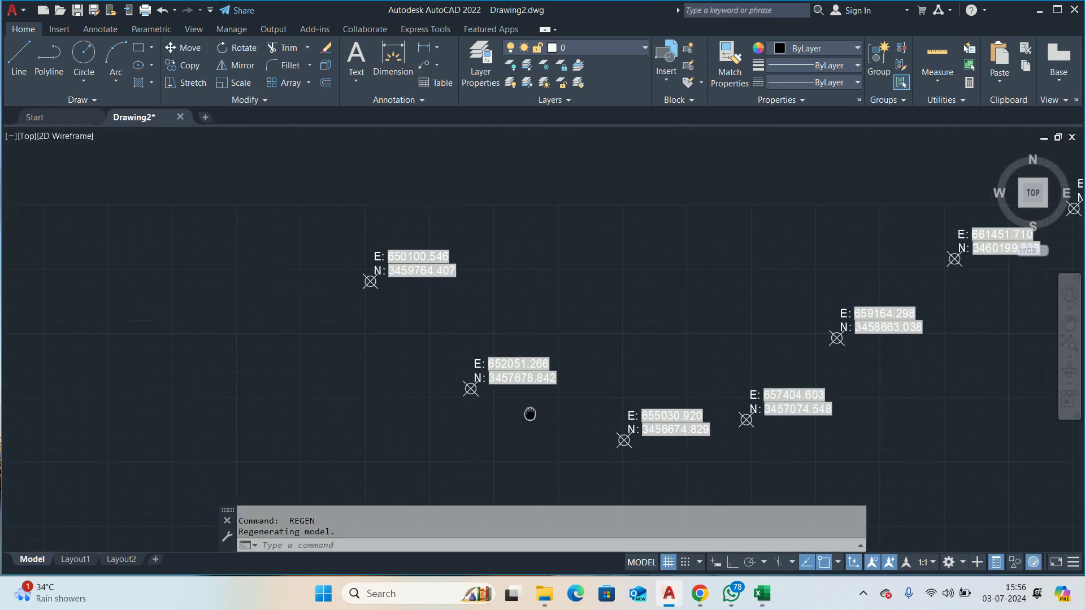
{"action": "middle_click_drag", "start_coordinate": [640, 341], "coordinate": [516, 359]}
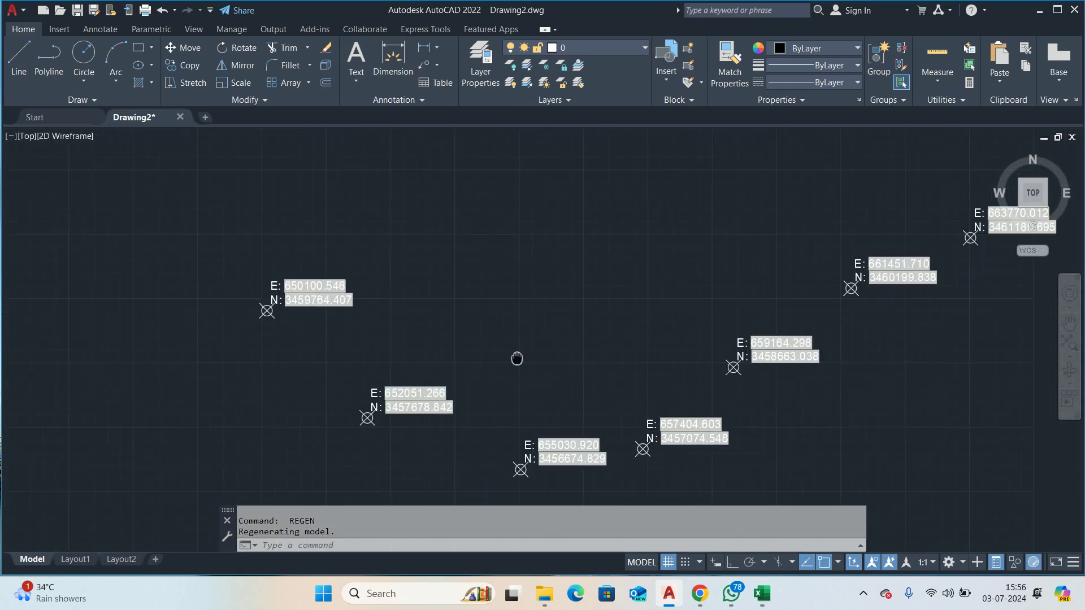
{"action": "scroll", "coordinate": [678, 300], "scroll_direction": "up", "scroll_amount": 4}
{"action": "middle_click_drag", "start_coordinate": [719, 290], "coordinate": [163, 303]}
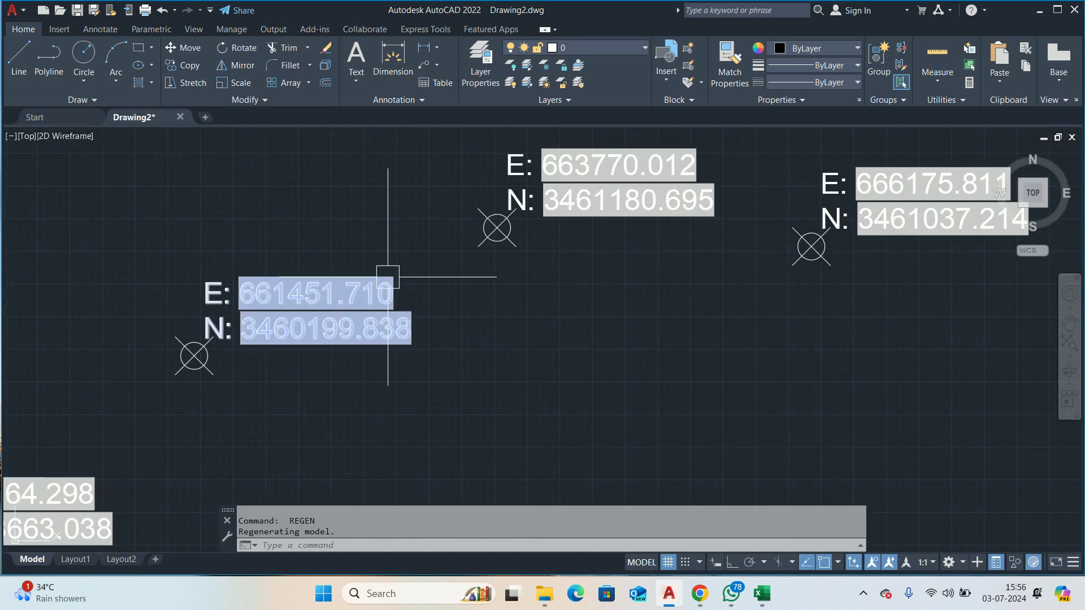
{"action": "middle_click_drag", "start_coordinate": [835, 242], "coordinate": [470, 369]}
{"action": "scroll", "coordinate": [765, 232], "scroll_direction": "down", "scroll_amount": 5}
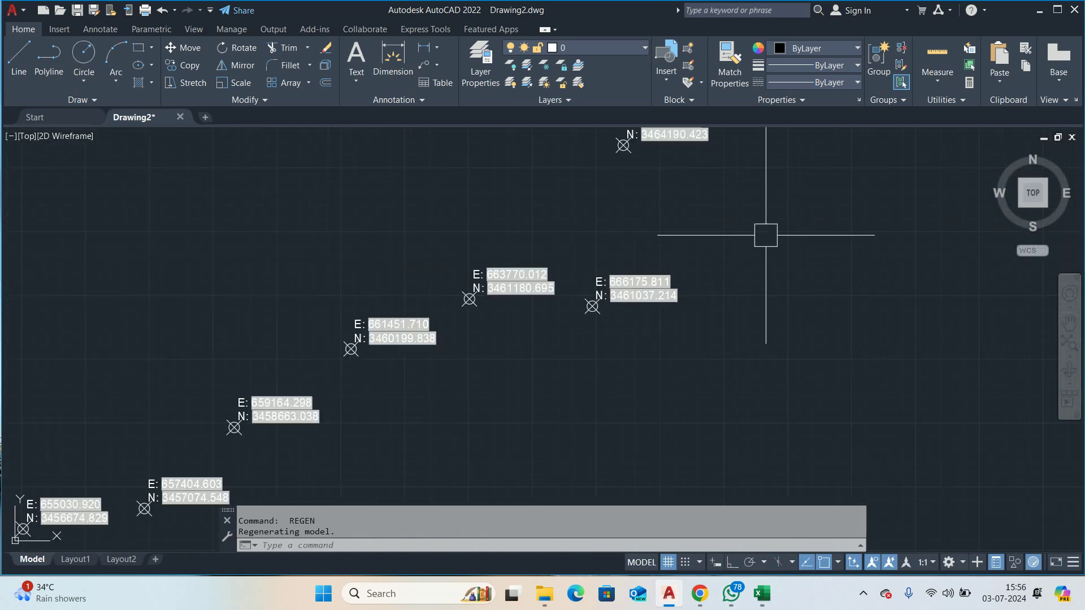
{"action": "scroll", "coordinate": [705, 250], "scroll_direction": "up", "scroll_amount": 2}
{"action": "scroll", "coordinate": [738, 365], "scroll_direction": "down", "scroll_amount": 2}
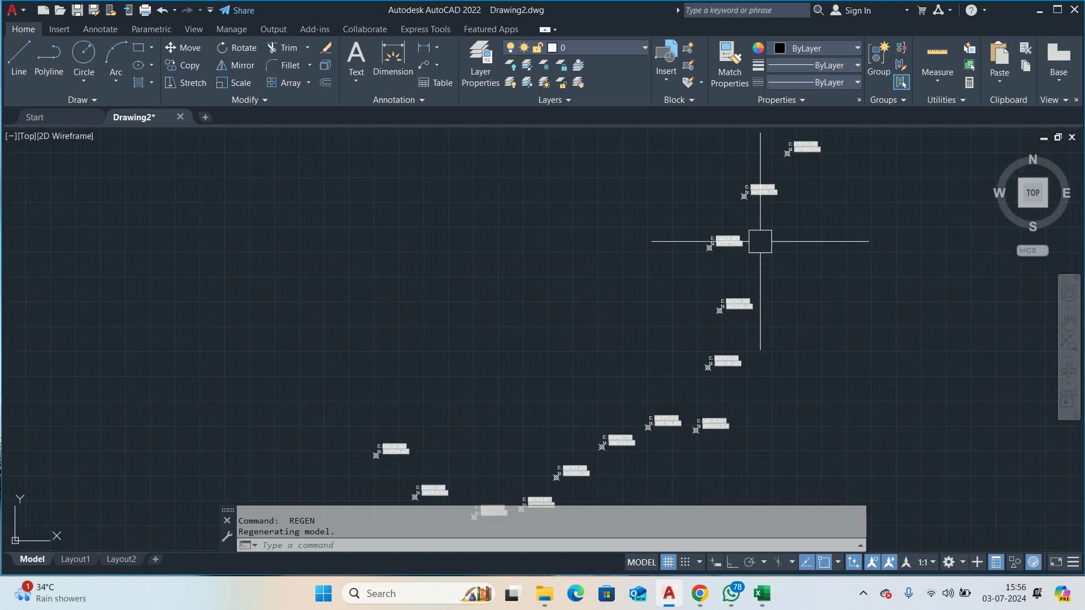
{"action": "scroll", "coordinate": [757, 146], "scroll_direction": "up", "scroll_amount": 5}
{"action": "scroll", "coordinate": [760, 143], "scroll_direction": "up", "scroll_amount": 2}
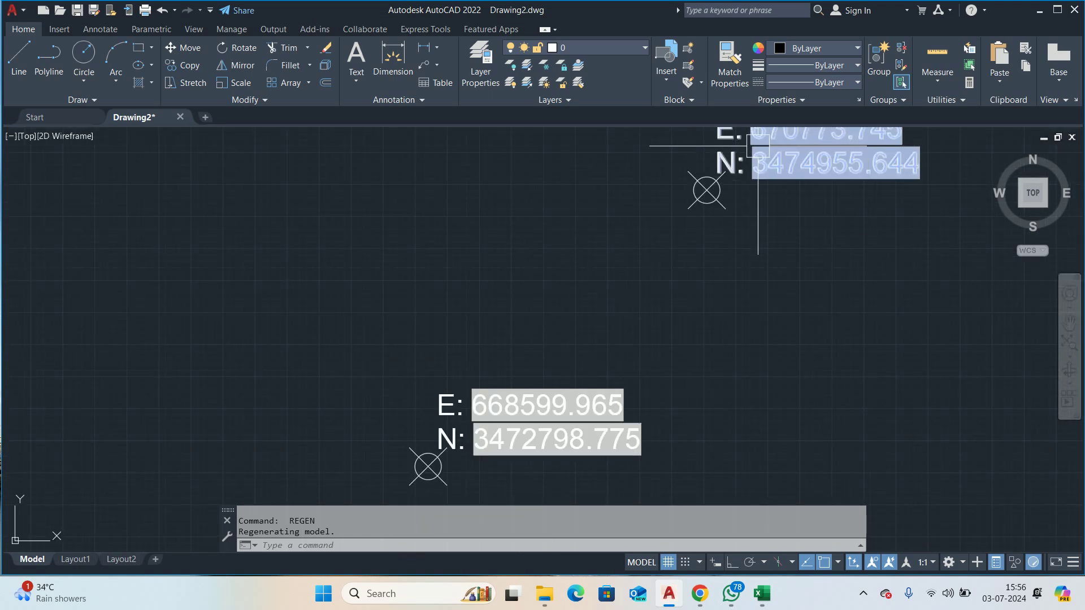
Step: Zoom out and turn every layer back on with LAYON to reveal the magenta route polyline
{"action": "scroll", "coordinate": [734, 170], "scroll_direction": "down", "scroll_amount": 2}
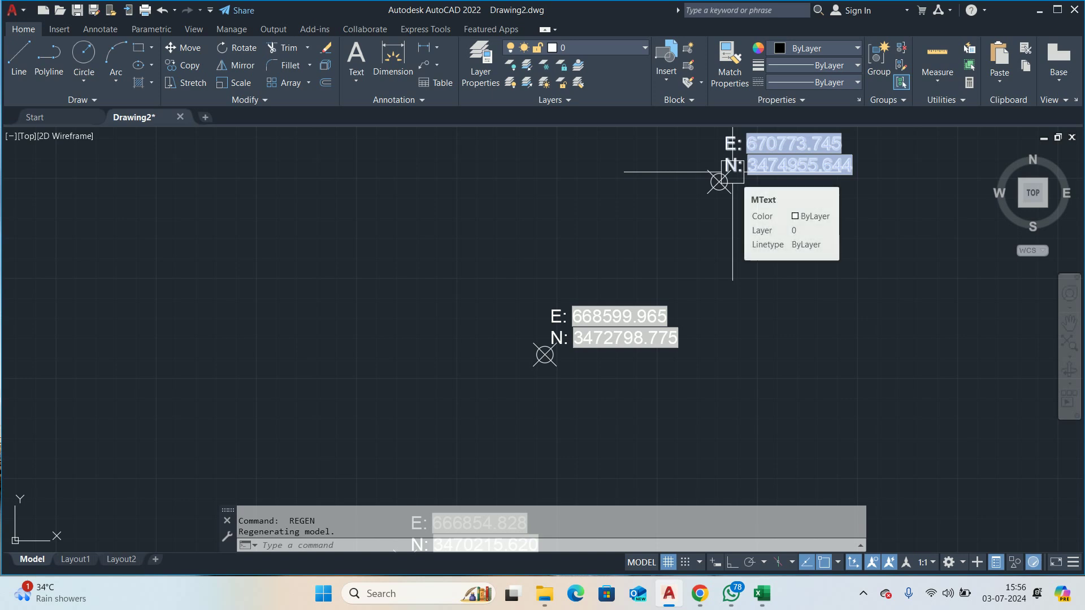
{"action": "scroll", "coordinate": [732, 172], "scroll_direction": "down", "scroll_amount": 3}
{"action": "scroll", "coordinate": [644, 259], "scroll_direction": "down", "scroll_amount": 3}
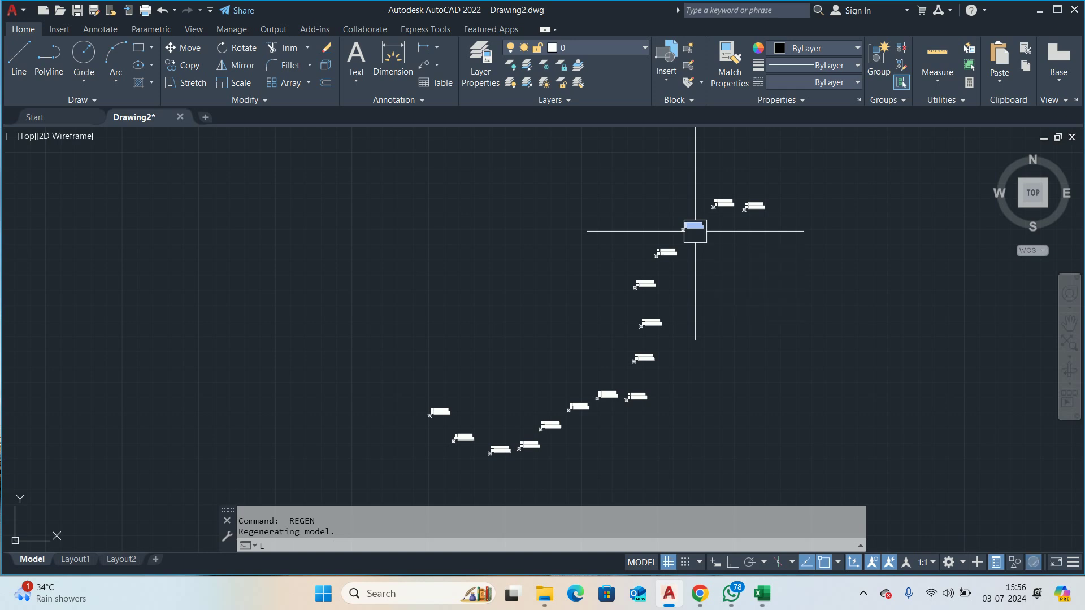
{"action": "type", "text": "LAYON"}
{"action": "key", "text": "Return"}
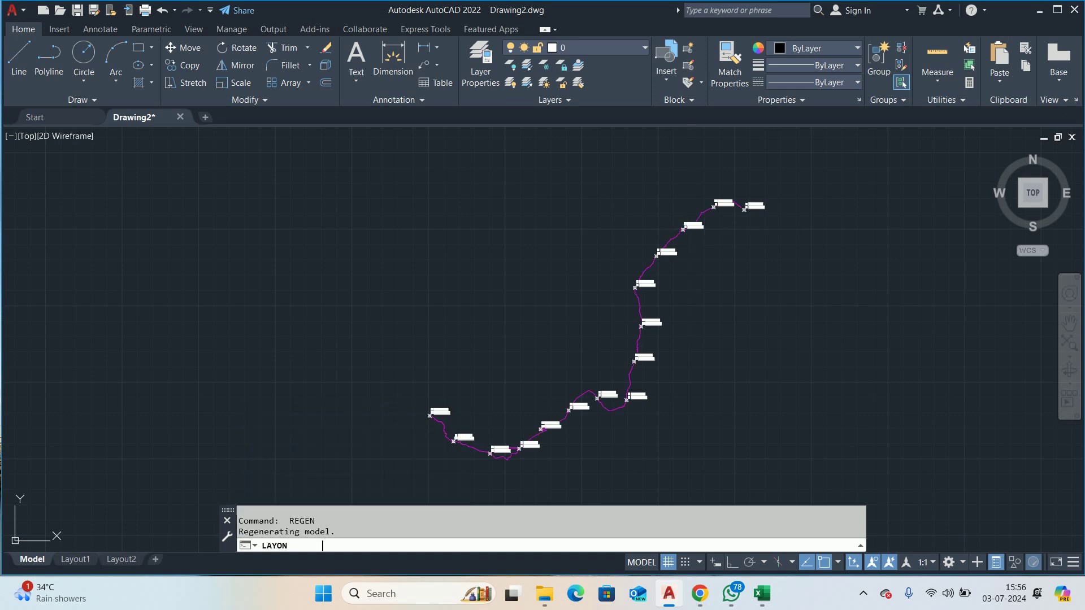
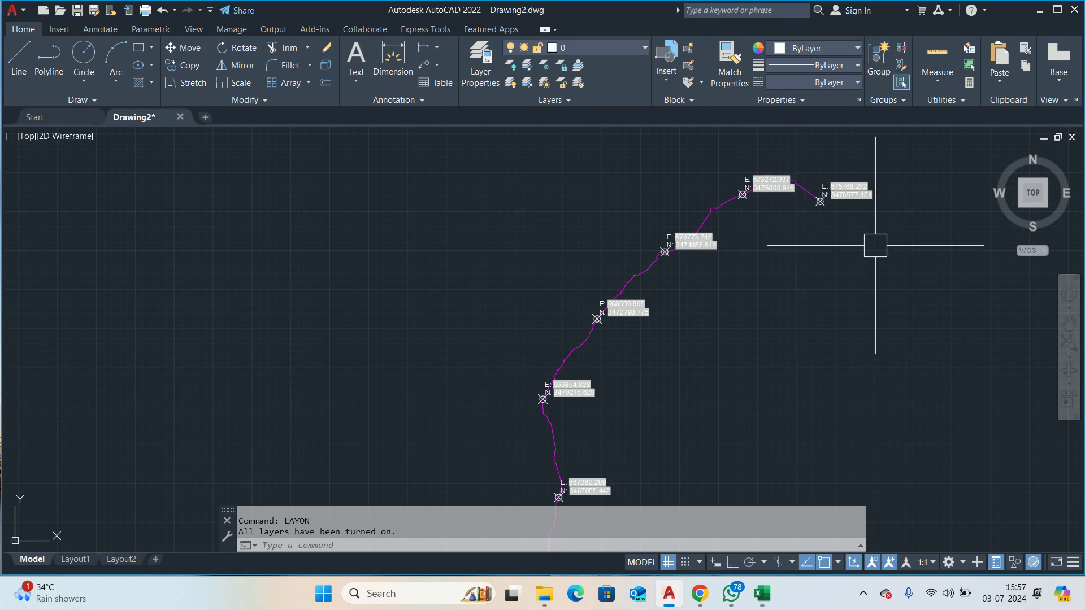
Step: Select all 15 coordinate labels with Select Similar and copy them to the clipboard
{"action": "left_click", "coordinate": [853, 192]}
{"action": "left_click", "coordinate": [754, 191]}
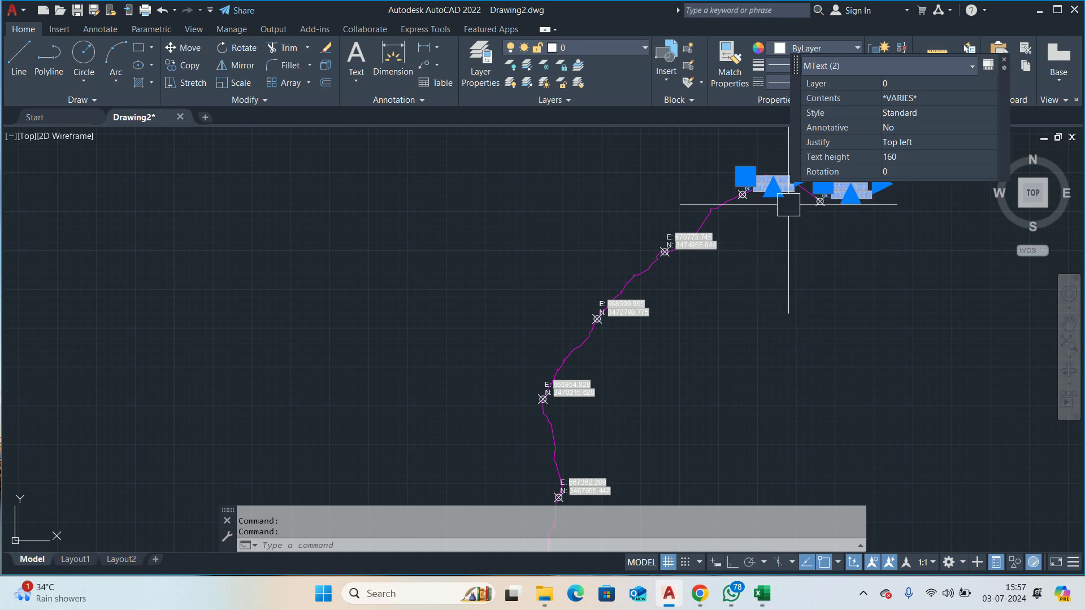
{"action": "key", "text": "Escape"}
{"action": "left_click", "coordinate": [854, 178]}
{"action": "right_click", "coordinate": [846, 254]}
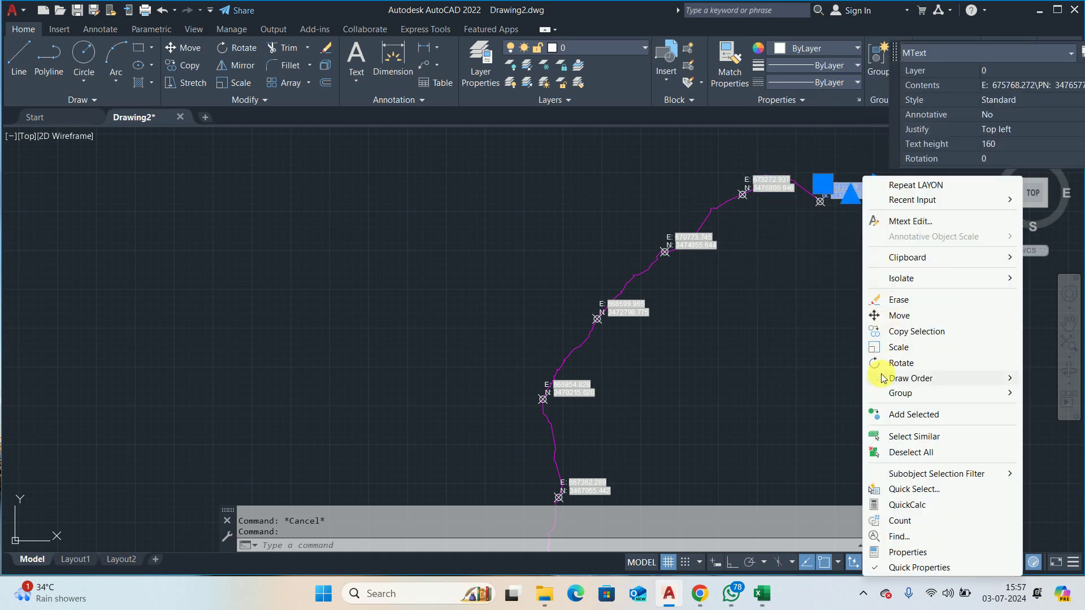
{"action": "left_click", "coordinate": [902, 435]}
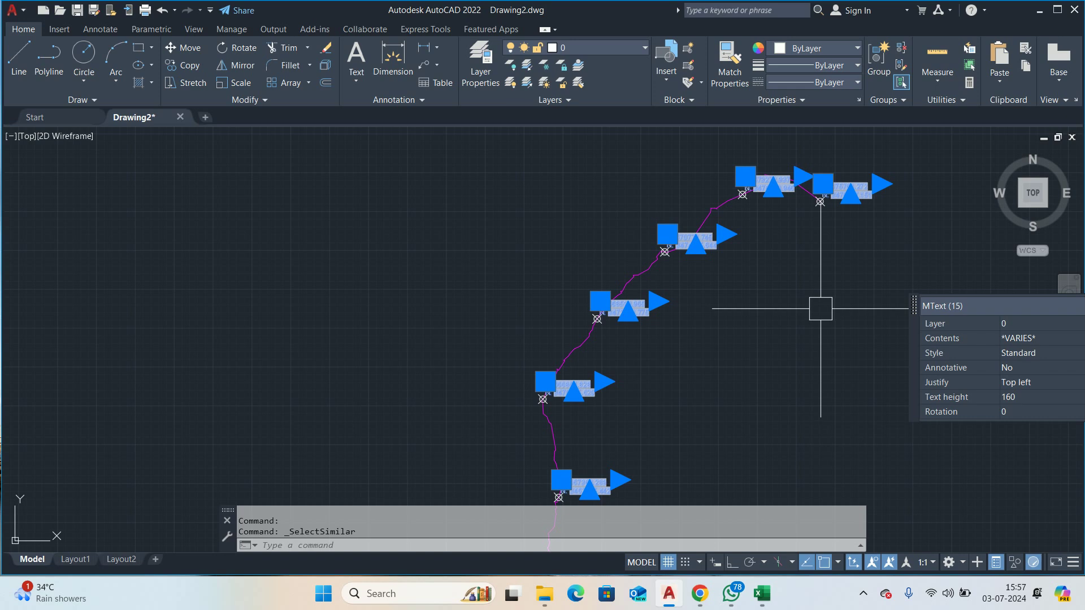
{"action": "key", "text": "ctrl+c"}
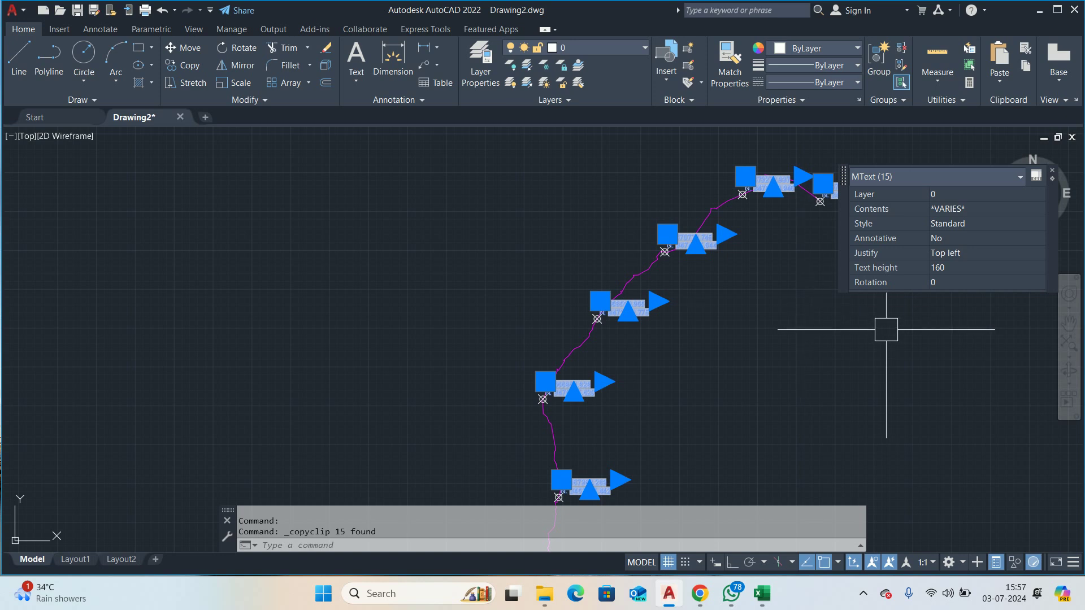
{"action": "key", "text": "Escape"}
{"action": "key", "text": "Escape"}
Step: Open the Layer Properties Manager with the LA command
{"action": "middle_click_drag", "start_coordinate": [775, 250], "coordinate": [771, 283]}
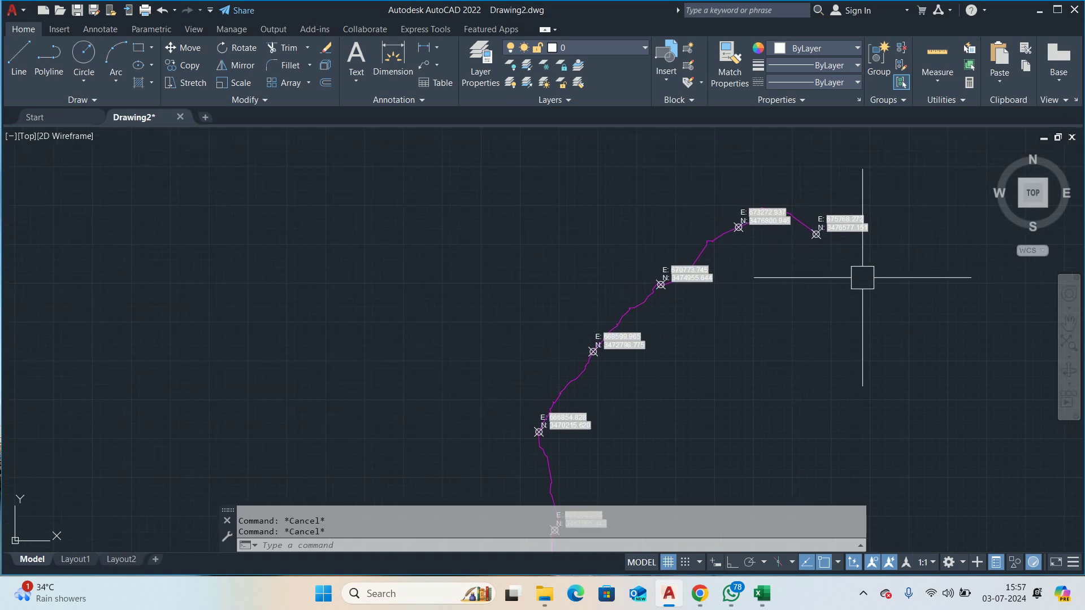
{"action": "type", "text": "la"}
{"action": "key", "text": "Return"}
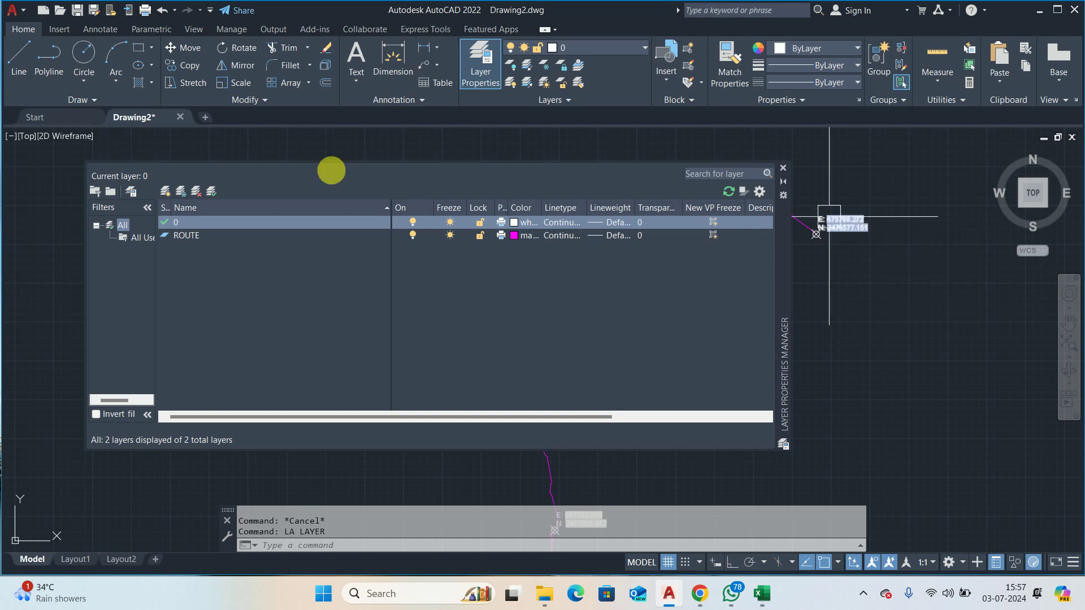
Step: Create a new red layer named CORDINATES TEXT
{"action": "left_click", "coordinate": [165, 191]}
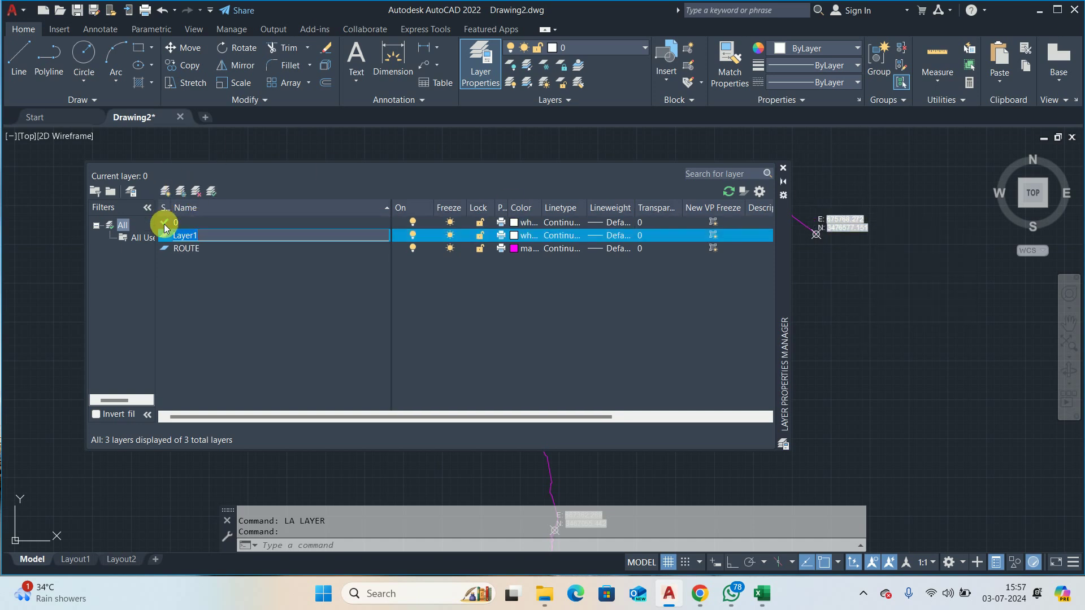
{"action": "type", "text": "COR"}
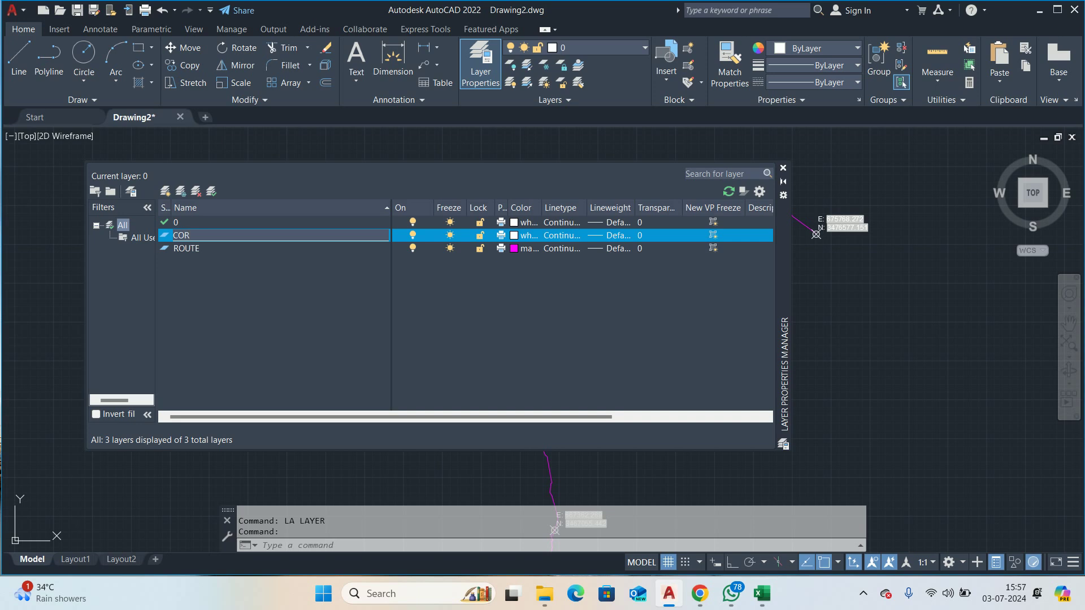
{"action": "type", "text": "NATES T"}
{"action": "type", "text": "EXT"}
{"action": "key", "text": "Return"}
{"action": "left_click", "coordinate": [514, 236]}
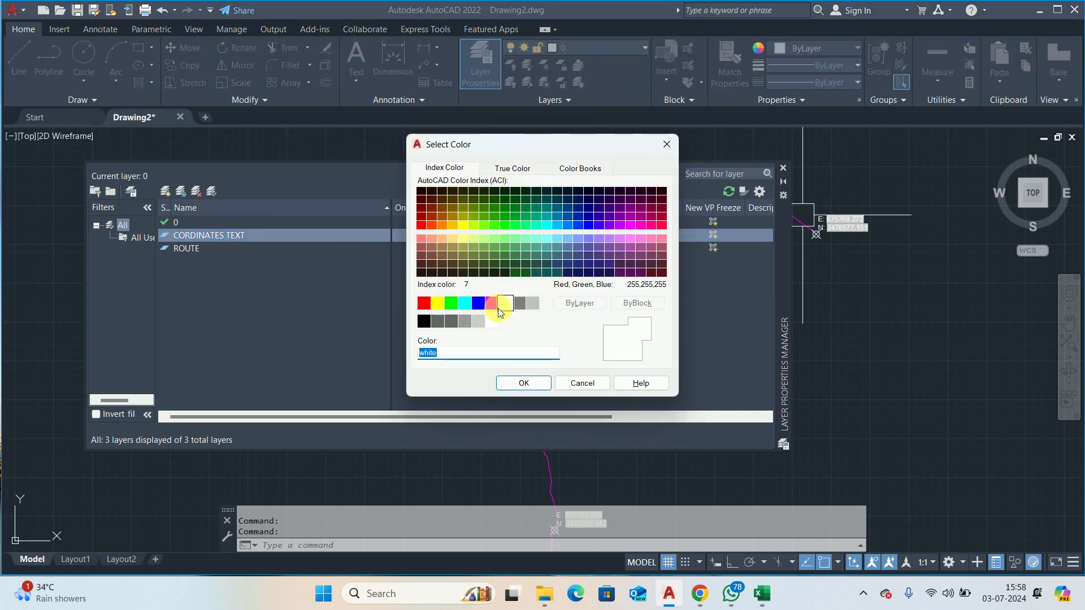
{"action": "left_click", "coordinate": [423, 303]}
{"action": "left_click", "coordinate": [515, 381]}
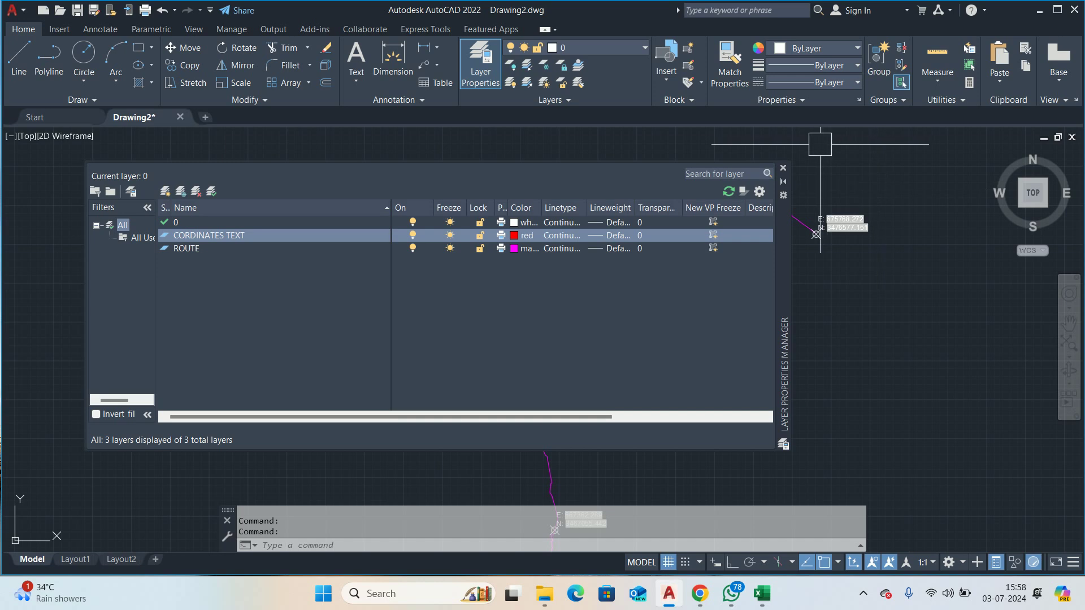
{"action": "left_click", "coordinate": [782, 171]}
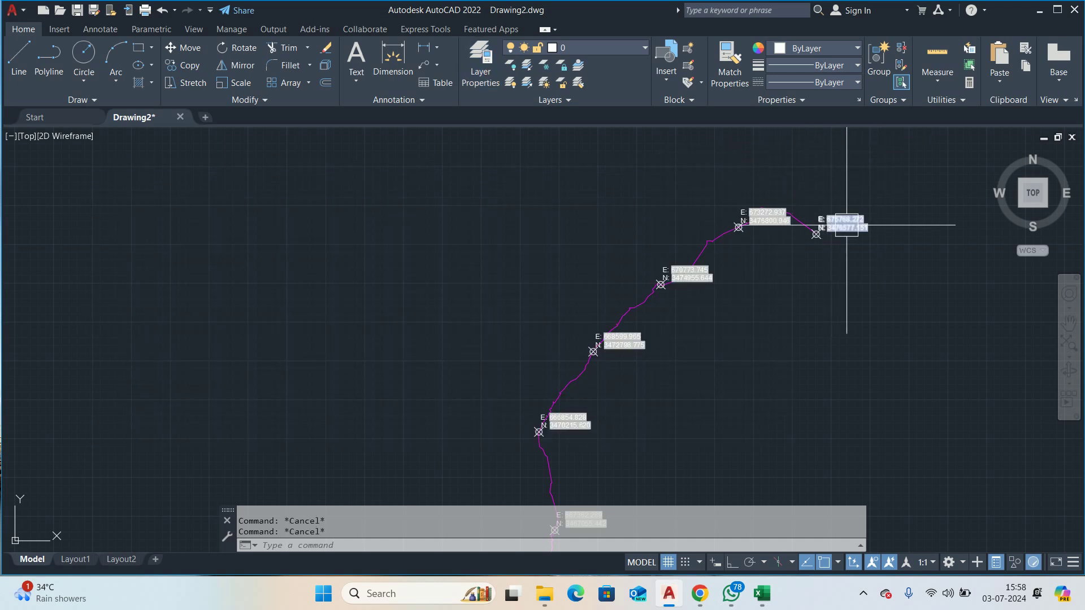
Step: Move all 15 coordinate labels onto the CORDINATES TEXT layer using Select Similar and Quick Properties
{"action": "left_click", "coordinate": [845, 223]}
{"action": "right_click", "coordinate": [825, 161]}
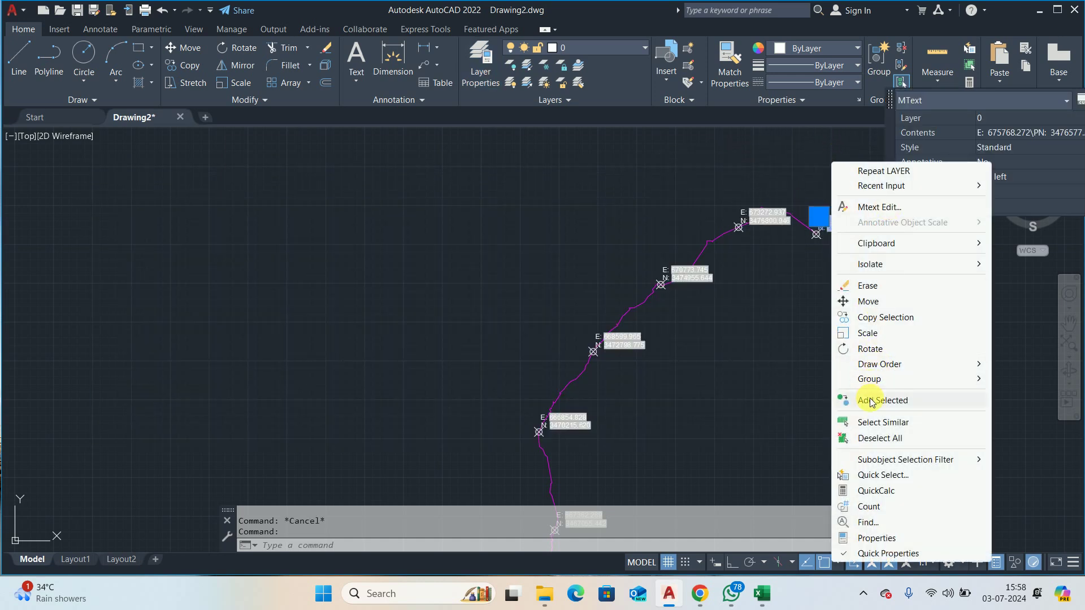
{"action": "left_click", "coordinate": [881, 422]}
{"action": "scroll", "coordinate": [702, 262], "scroll_direction": "down", "scroll_amount": 3}
{"action": "scroll", "coordinate": [557, 364], "scroll_direction": "down", "scroll_amount": 3}
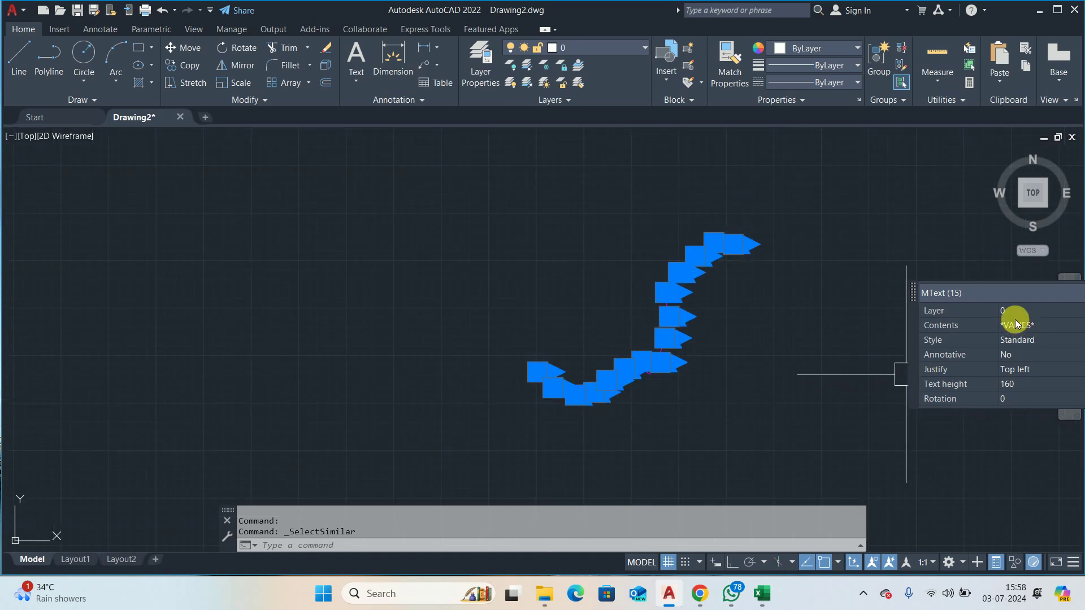
{"action": "left_click", "coordinate": [1017, 340]}
{"action": "left_click", "coordinate": [1013, 341]}
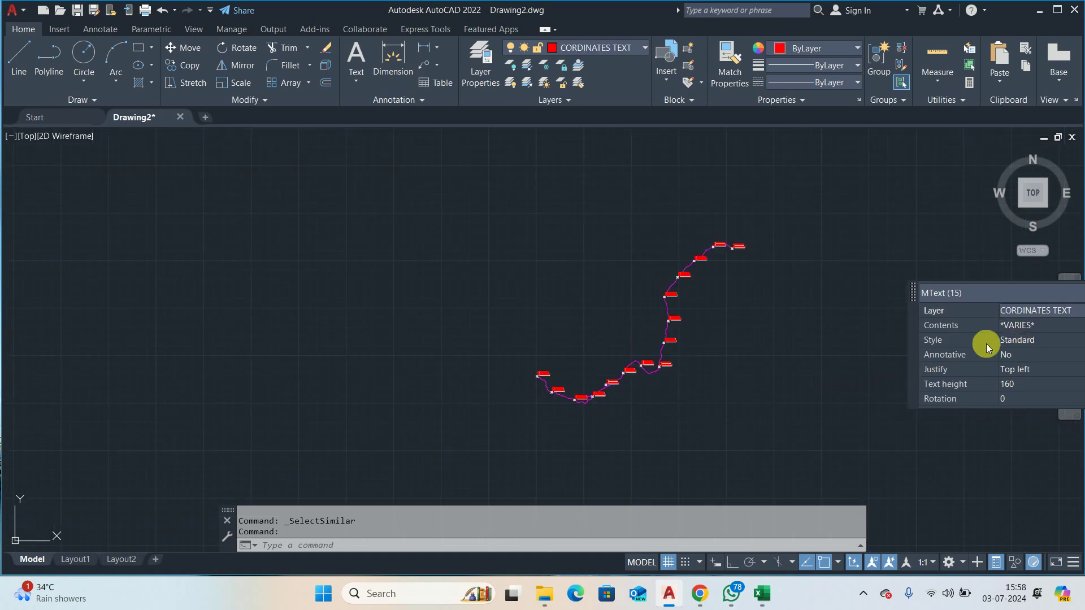
{"action": "key", "text": "Escape"}
{"action": "scroll", "coordinate": [728, 251], "scroll_direction": "up", "scroll_amount": 5}
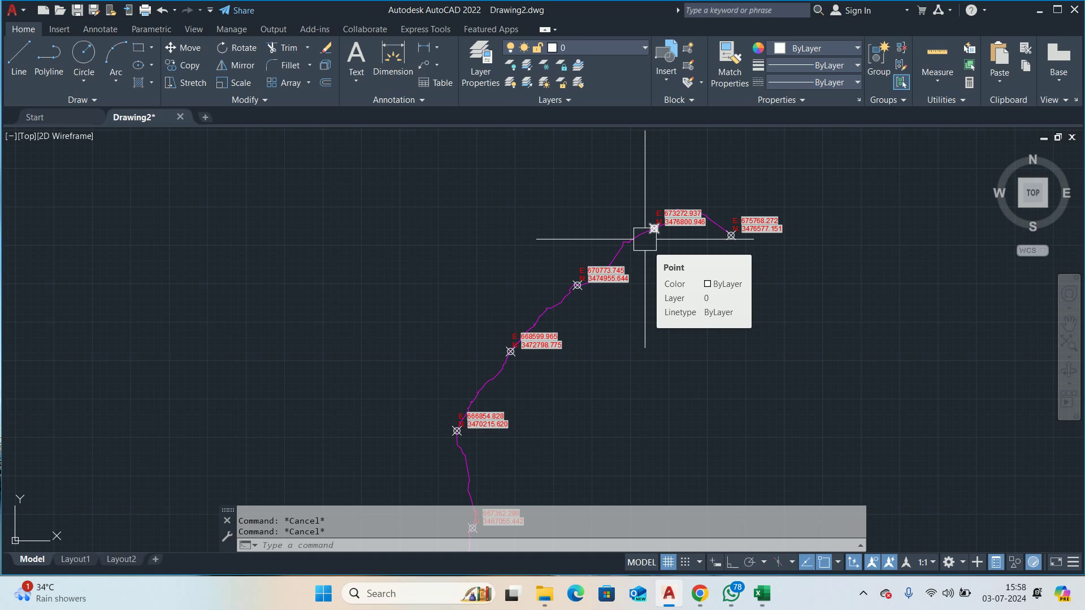
Step: Run LAYOFF and pick the route polyline to turn off the ROUTE layer
{"action": "type", "text": "LAYOF"}
{"action": "key", "text": "Return"}
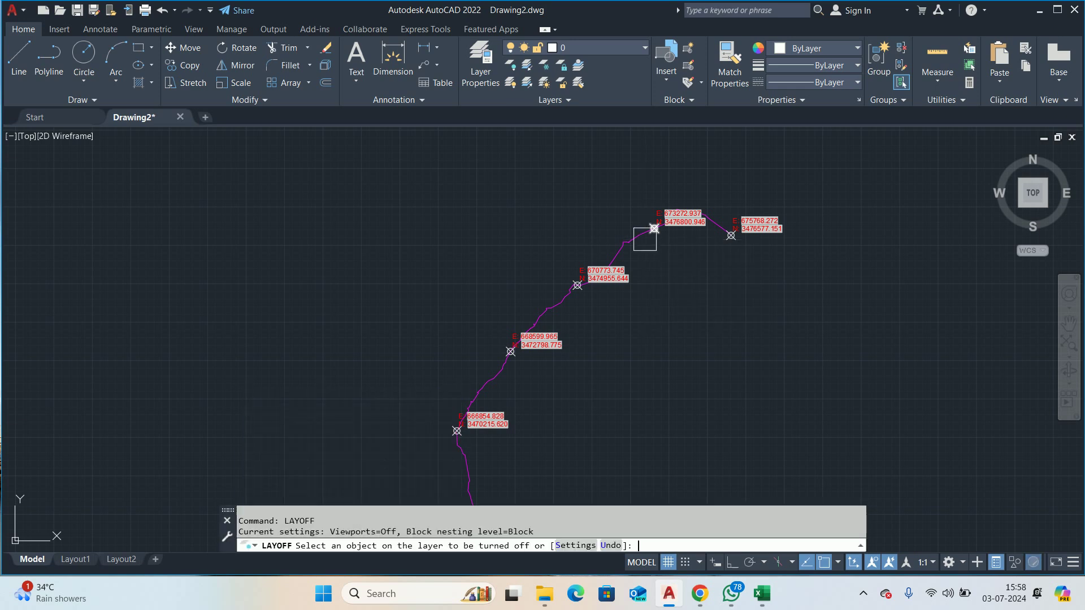
{"action": "scroll", "coordinate": [682, 232], "scroll_direction": "up", "scroll_amount": 5}
{"action": "left_click", "coordinate": [791, 201]}
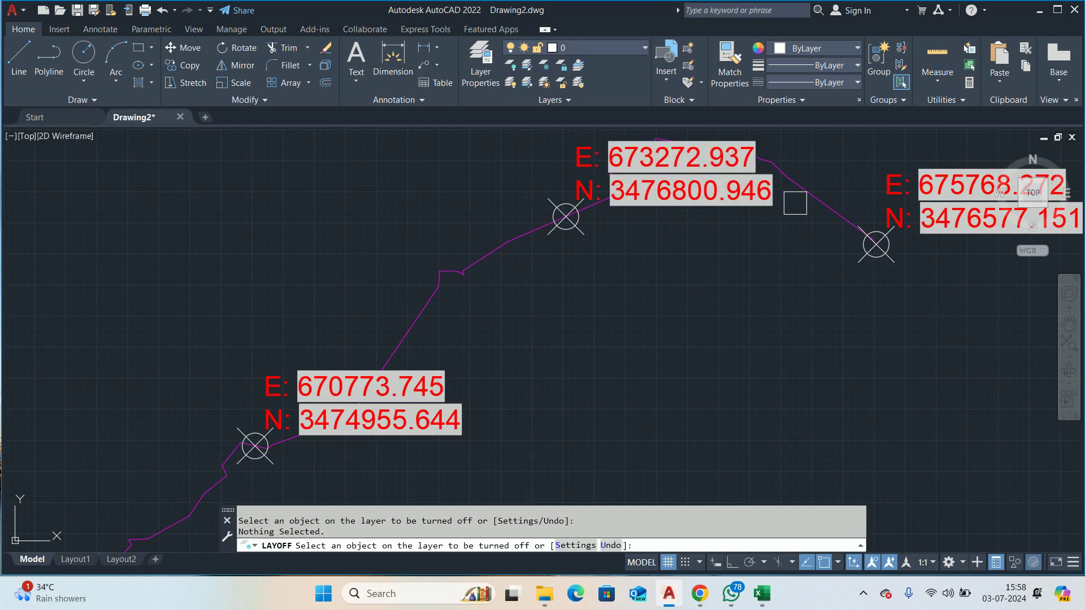
{"action": "left_click", "coordinate": [803, 191]}
{"action": "scroll", "coordinate": [804, 191], "scroll_direction": "down", "scroll_amount": 2}
Step: Turn off the coordinate label and point marker layers, then show the Express Tools tab
{"action": "middle_click_drag", "start_coordinate": [804, 192], "coordinate": [687, 216]}
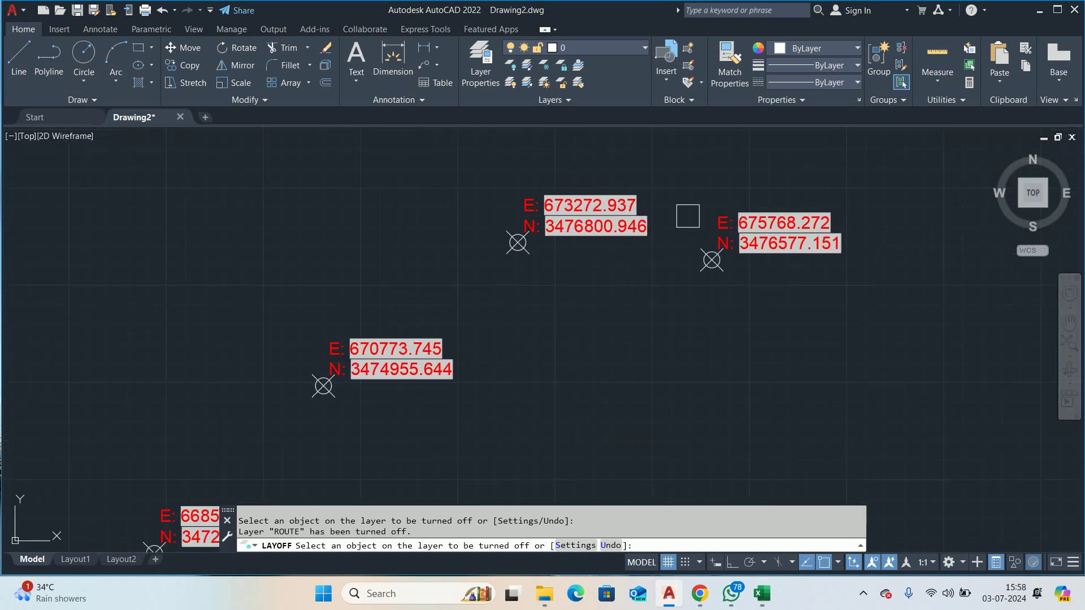
{"action": "left_click", "coordinate": [823, 209]}
{"action": "key", "text": "Escape"}
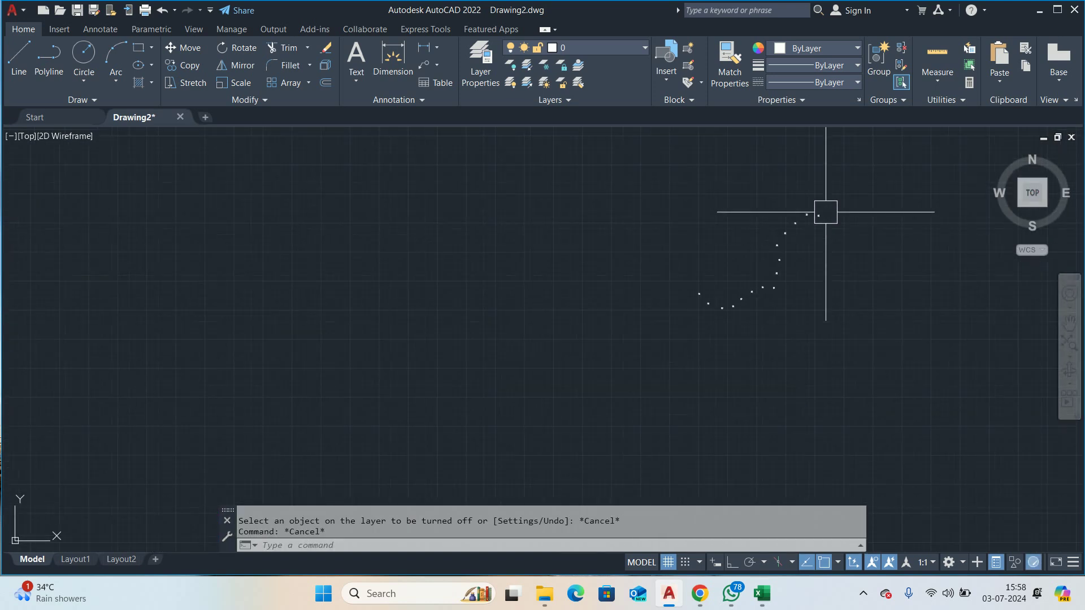
{"action": "key", "text": "Escape"}
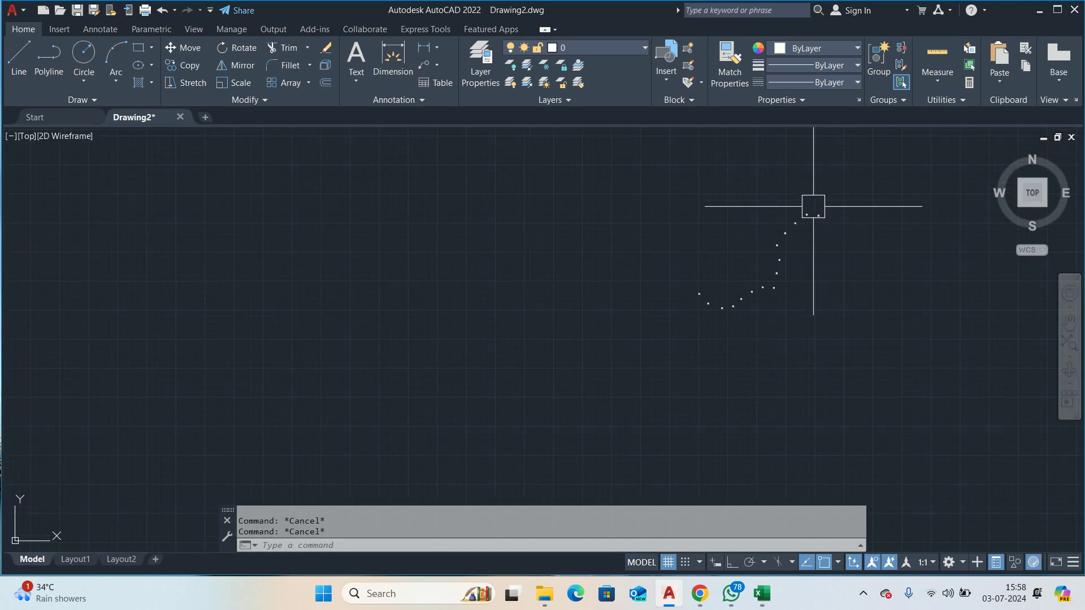
{"action": "middle_click_drag", "start_coordinate": [690, 305], "coordinate": [568, 305]}
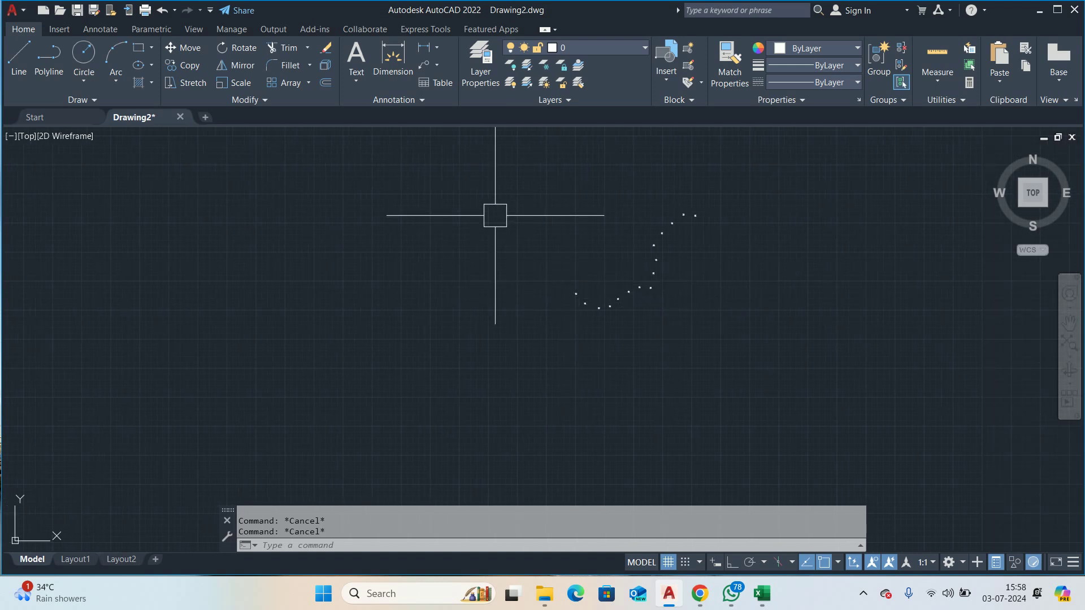
{"action": "left_click", "coordinate": [415, 29]}
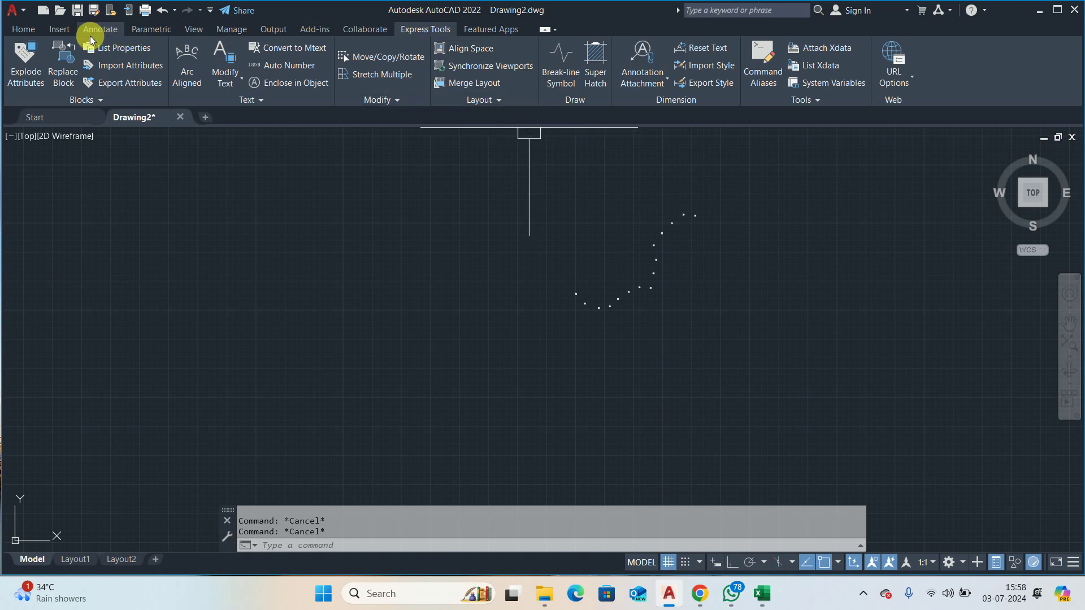
Step: Start Data Extraction and save the drawing as Drawing2.dwg on the Desktop
{"action": "left_click", "coordinate": [65, 26]}
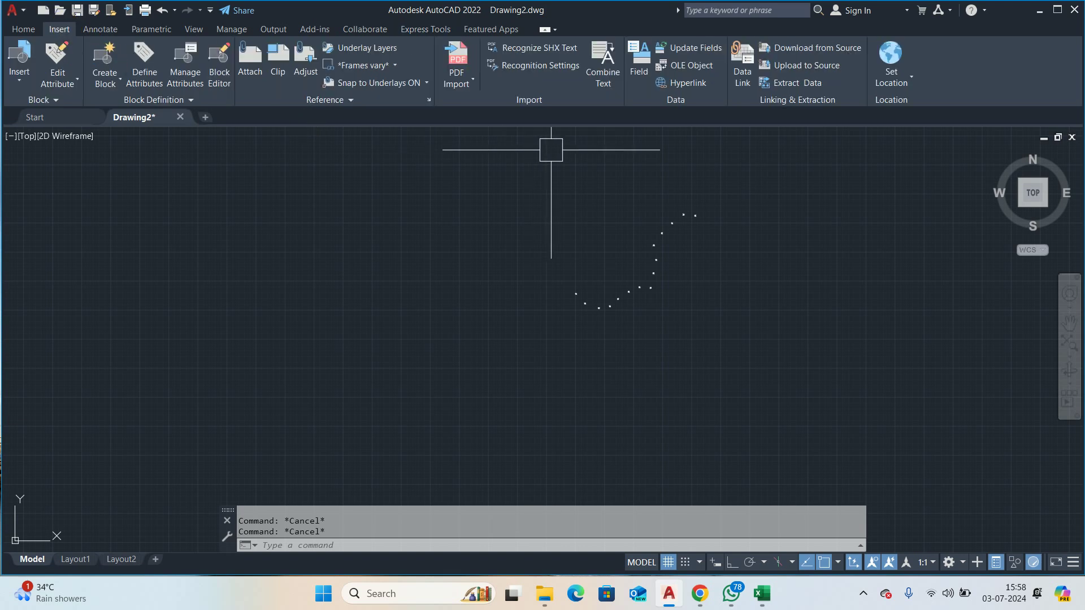
{"action": "left_click", "coordinate": [813, 83]}
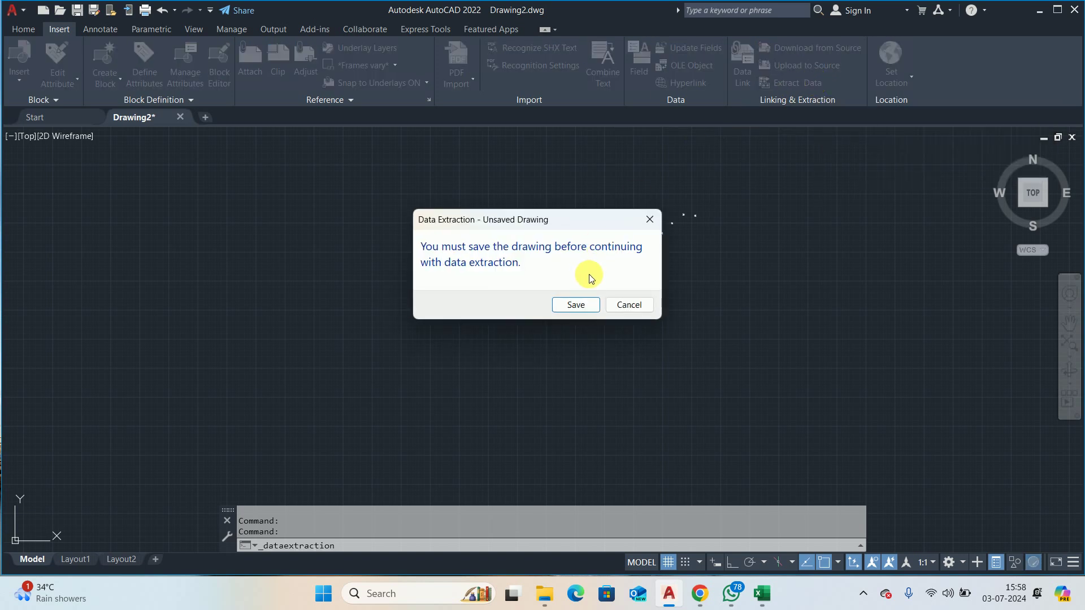
{"action": "left_click", "coordinate": [587, 306]}
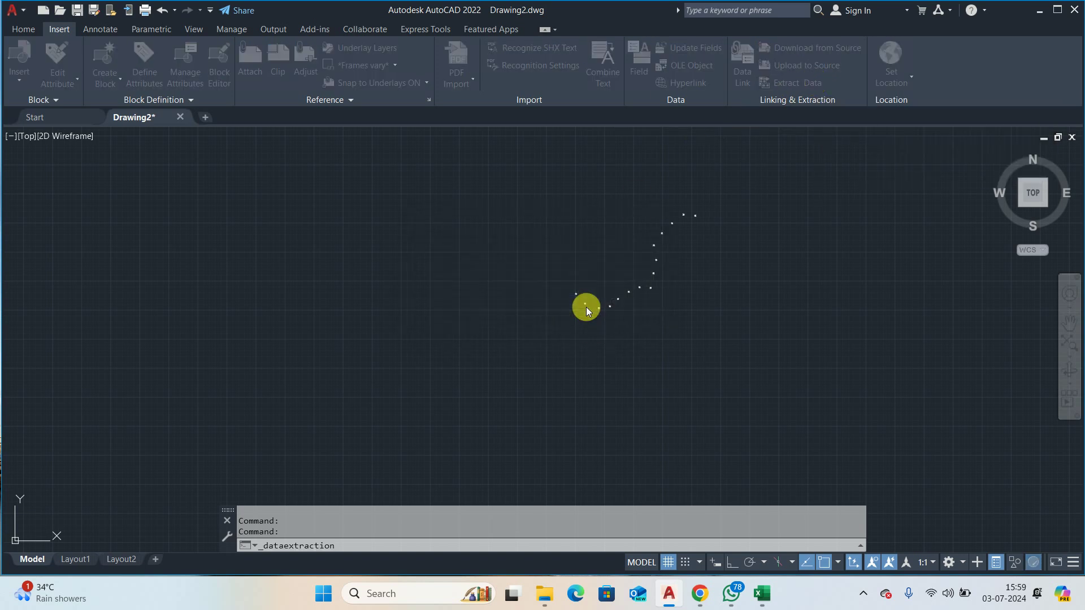
{"action": "left_click", "coordinate": [343, 277]}
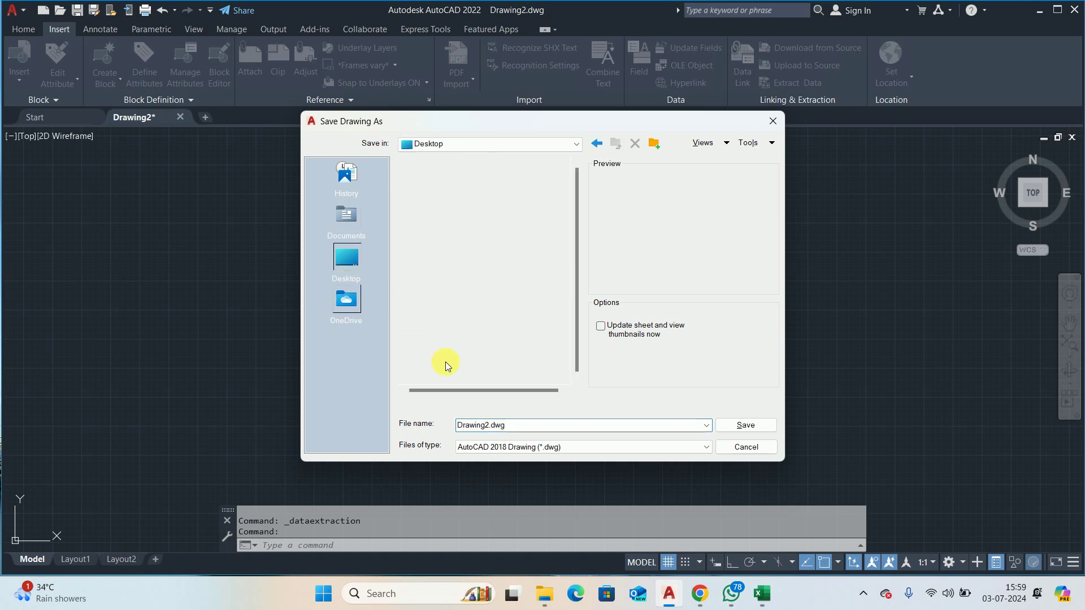
{"action": "left_click", "coordinate": [740, 425]}
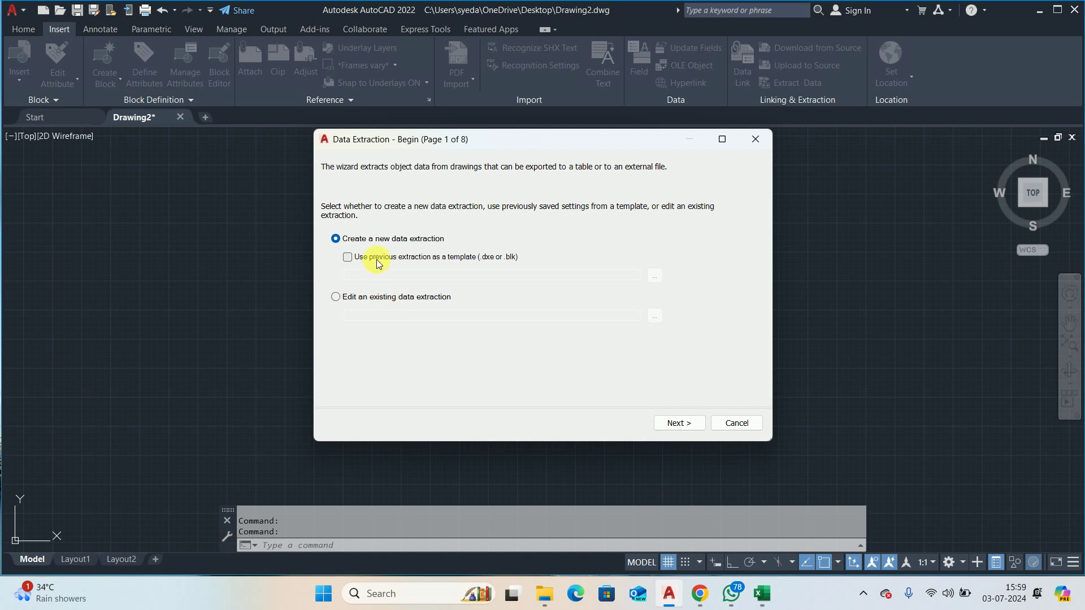
Step: Save the new data extraction as 123456.dxe on the Desktop
{"action": "left_click", "coordinate": [680, 431]}
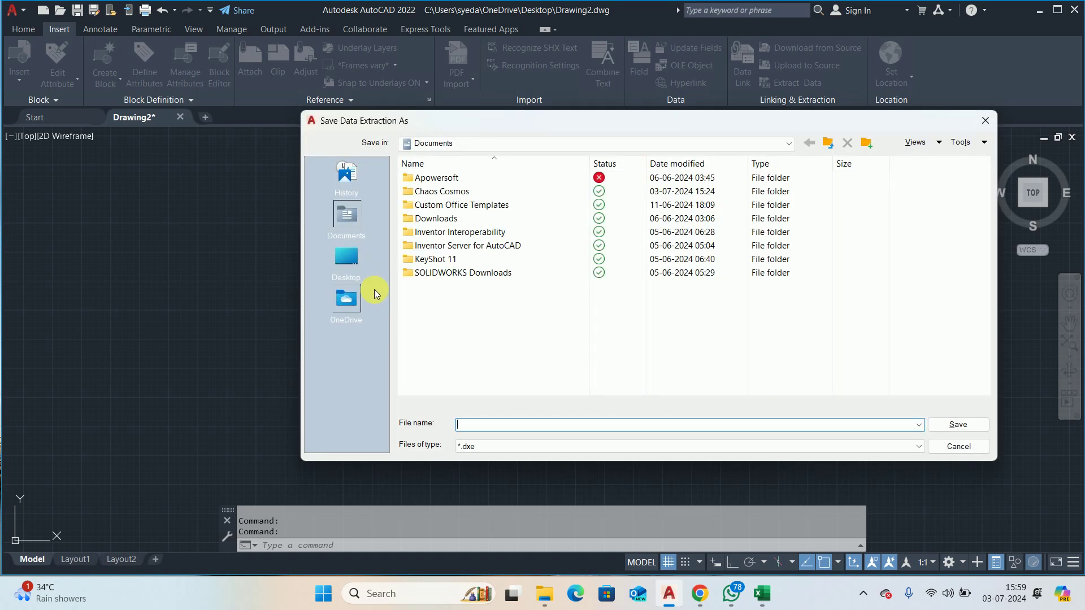
{"action": "left_click", "coordinate": [346, 257]}
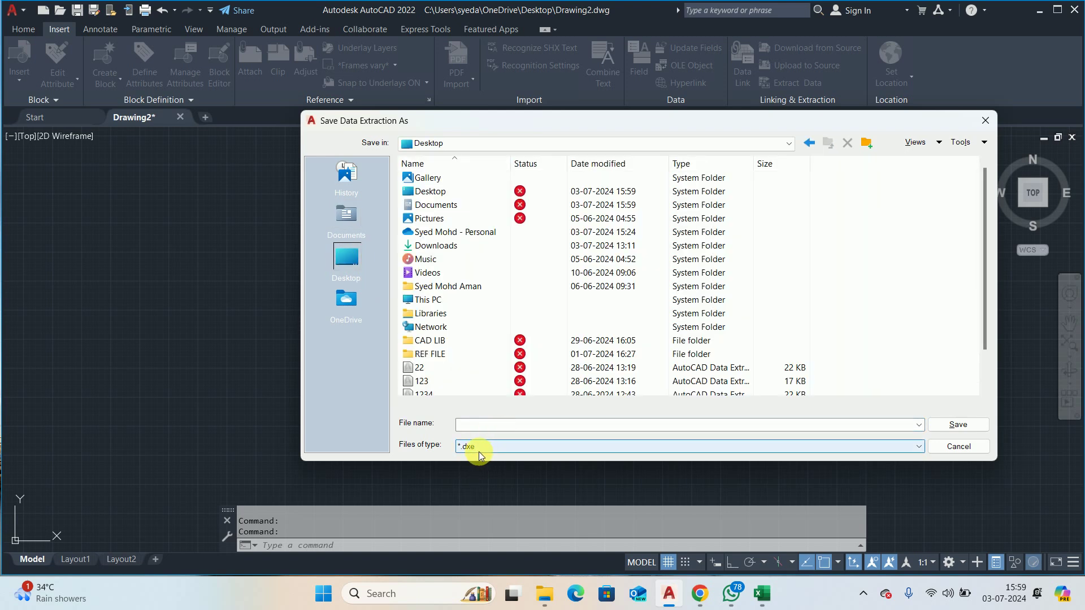
{"action": "left_click", "coordinate": [493, 425]}
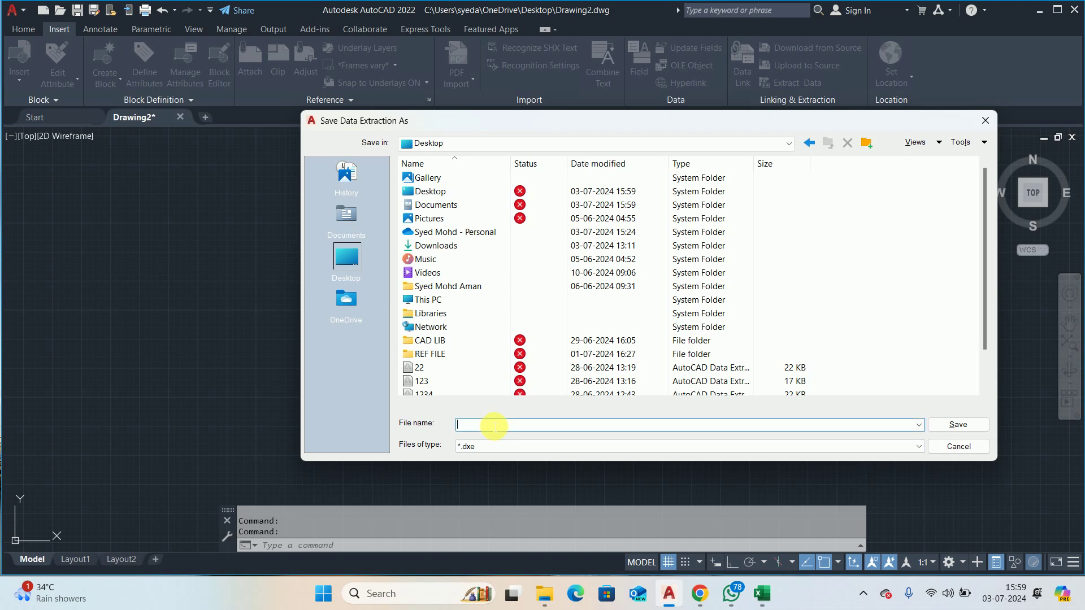
{"action": "type", "text": "12"}
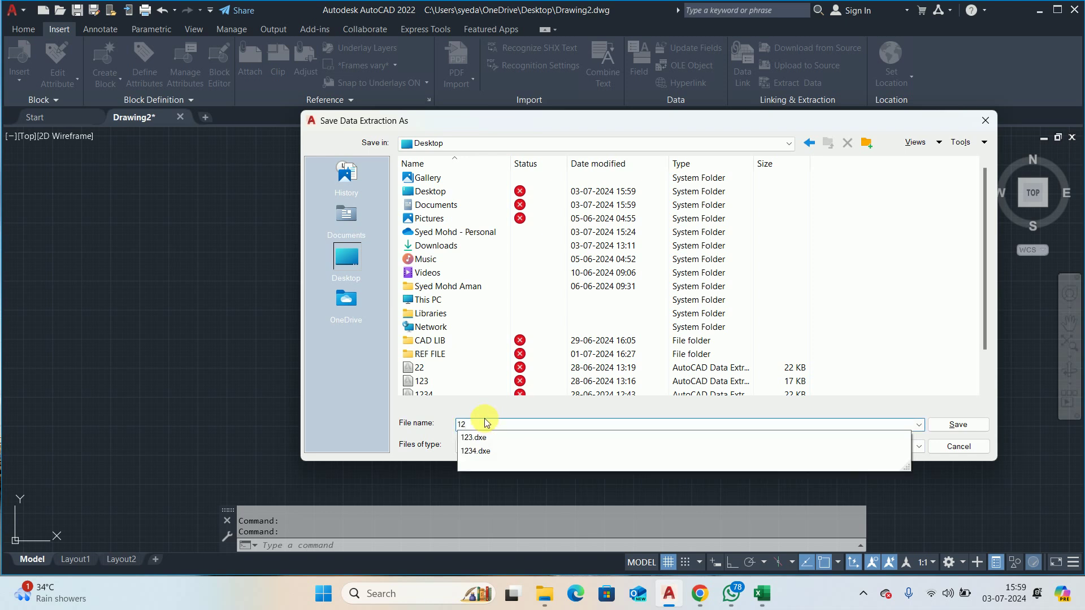
{"action": "type", "text": "3456"}
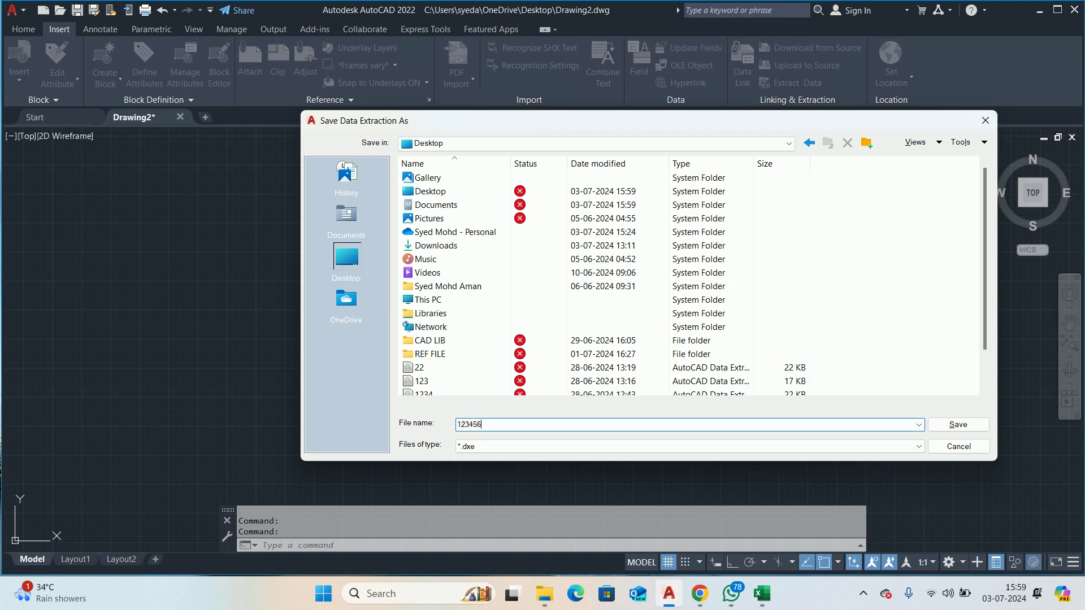
{"action": "left_click", "coordinate": [963, 423]}
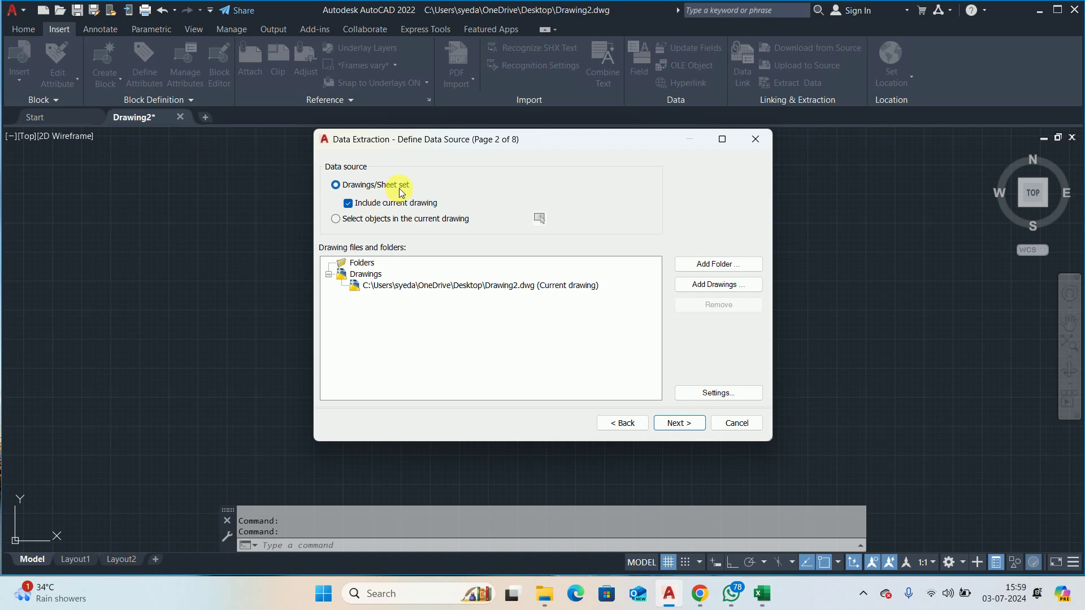
Step: Set the data source to objects in the current drawing and window-select the 15 route points
{"action": "left_click", "coordinate": [357, 221]}
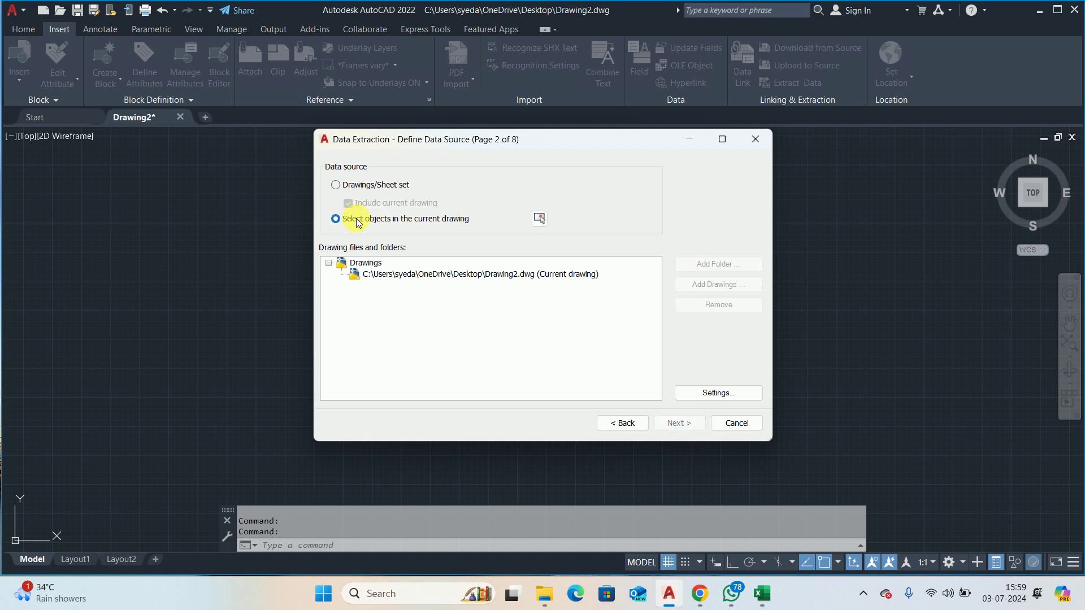
{"action": "left_click", "coordinate": [539, 219]}
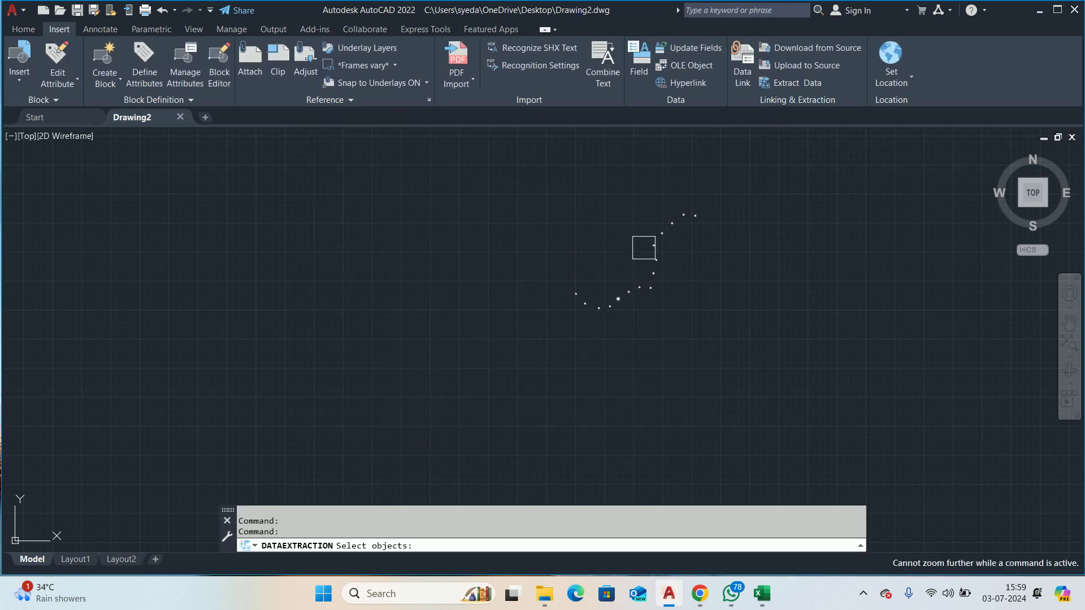
{"action": "left_click", "coordinate": [773, 182]}
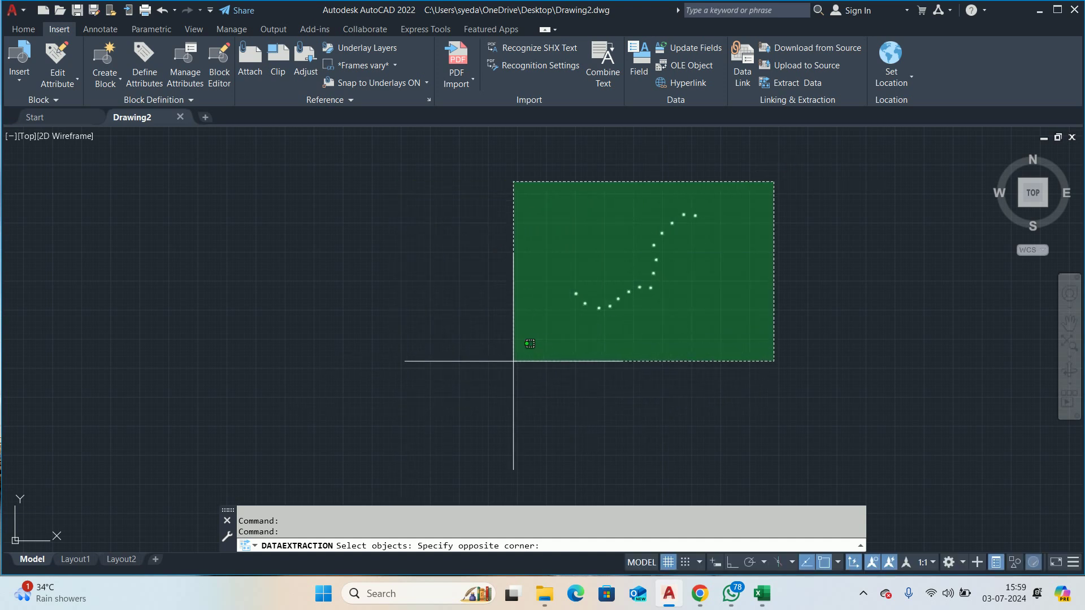
{"action": "left_click", "coordinate": [844, 261]}
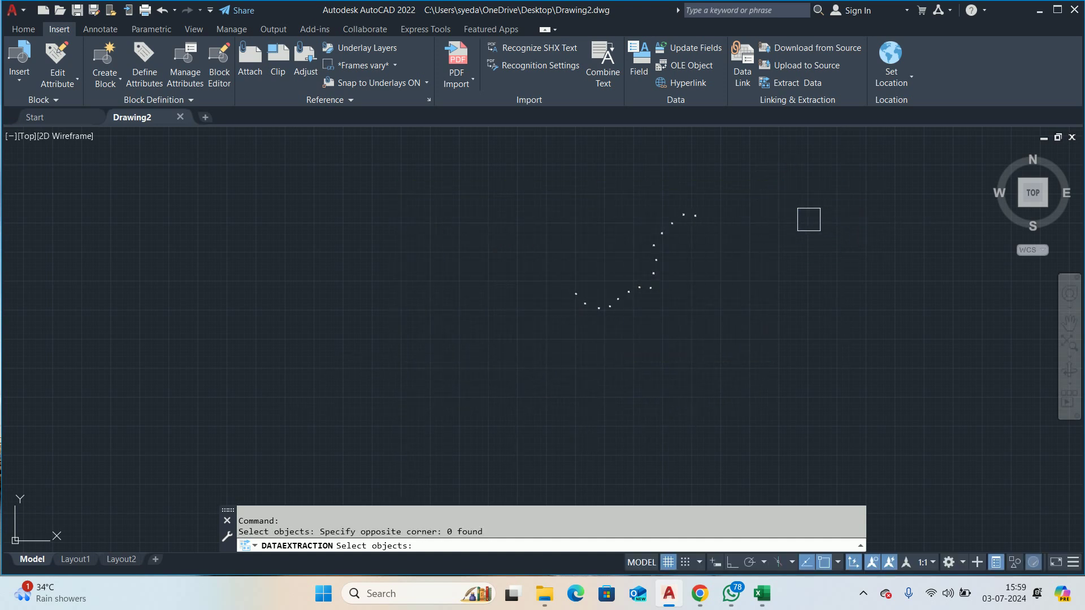
{"action": "left_click", "coordinate": [378, 175]}
{"action": "left_click", "coordinate": [786, 360]}
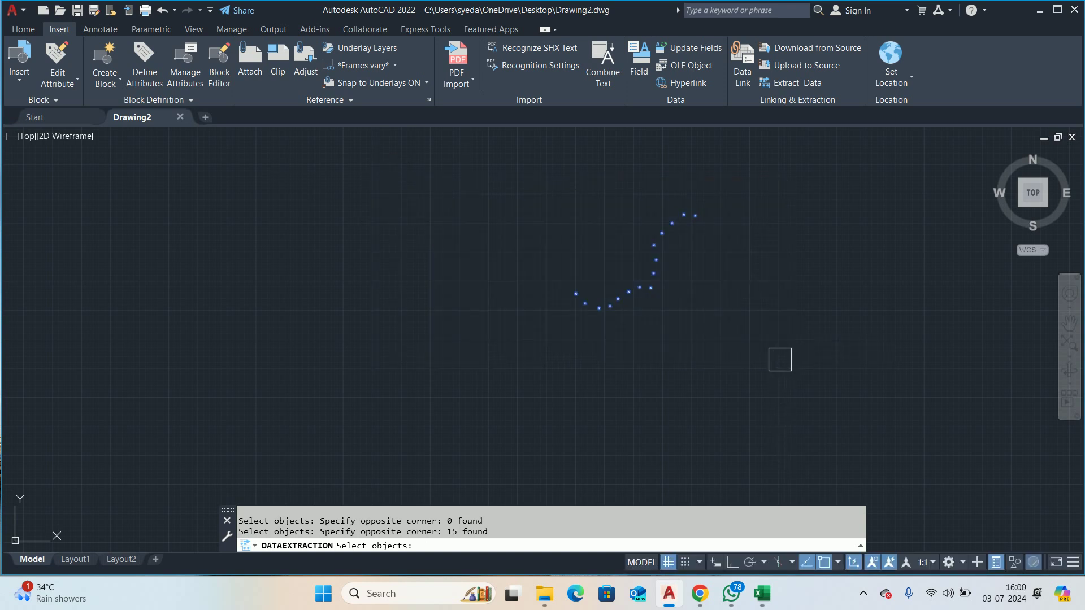
{"action": "right_click", "coordinate": [780, 360]}
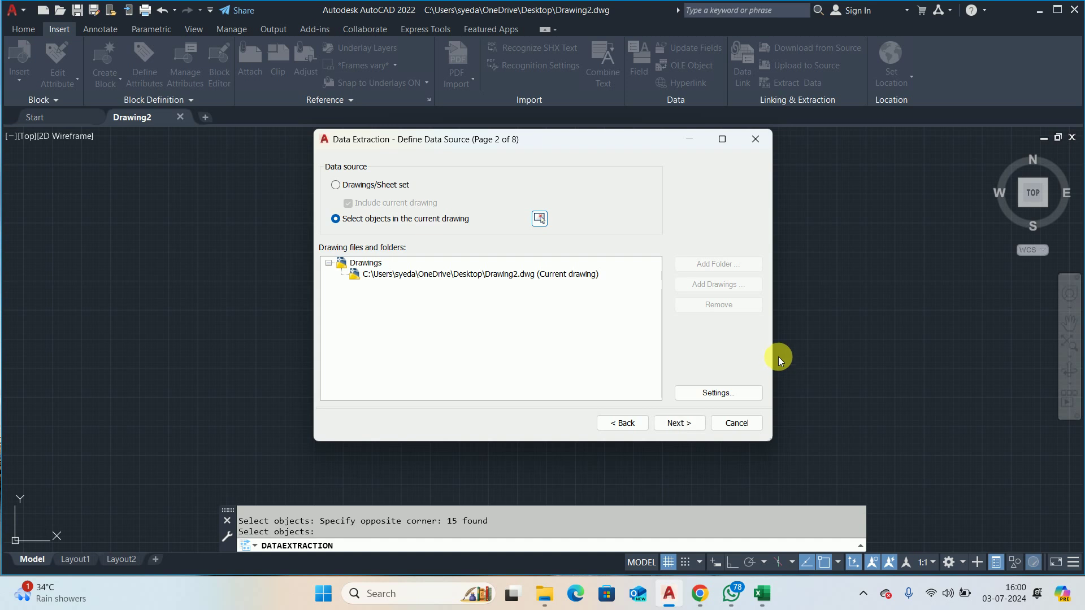
Step: Keep only Geometry properties, excluding Position Z, so the preview shows Position X and Y
{"action": "left_click", "coordinate": [676, 424]}
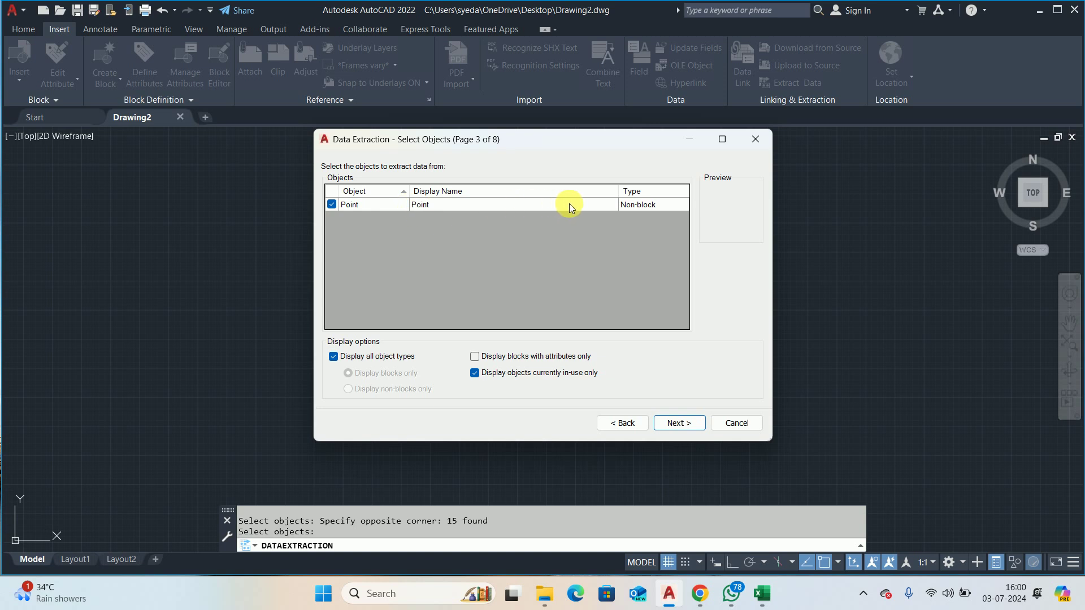
{"action": "left_click", "coordinate": [685, 427]}
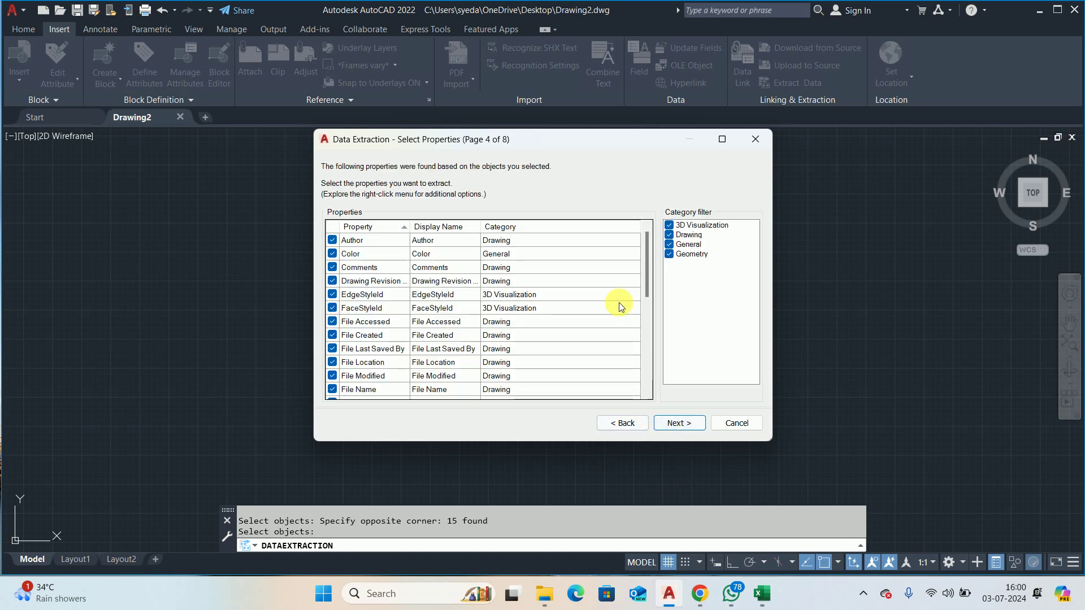
{"action": "left_click", "coordinate": [705, 226]}
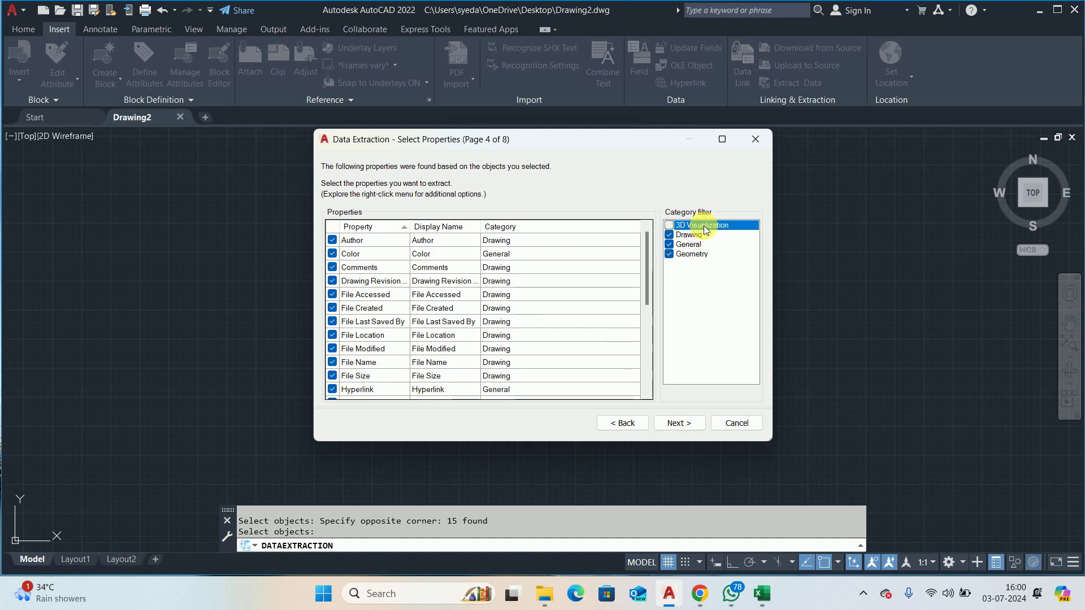
{"action": "left_click", "coordinate": [692, 235]}
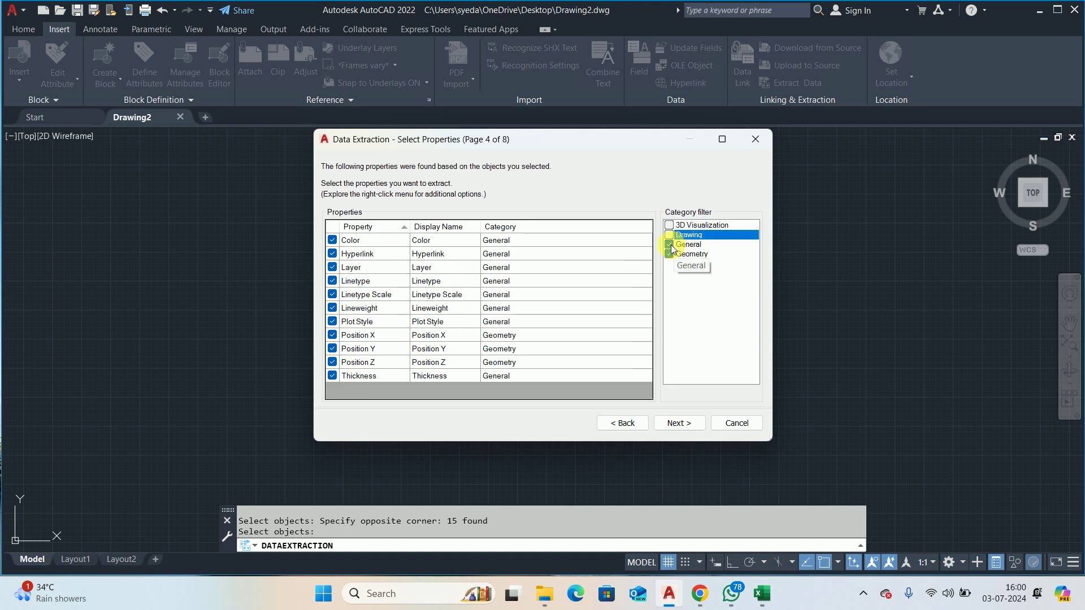
{"action": "left_click", "coordinate": [670, 245]}
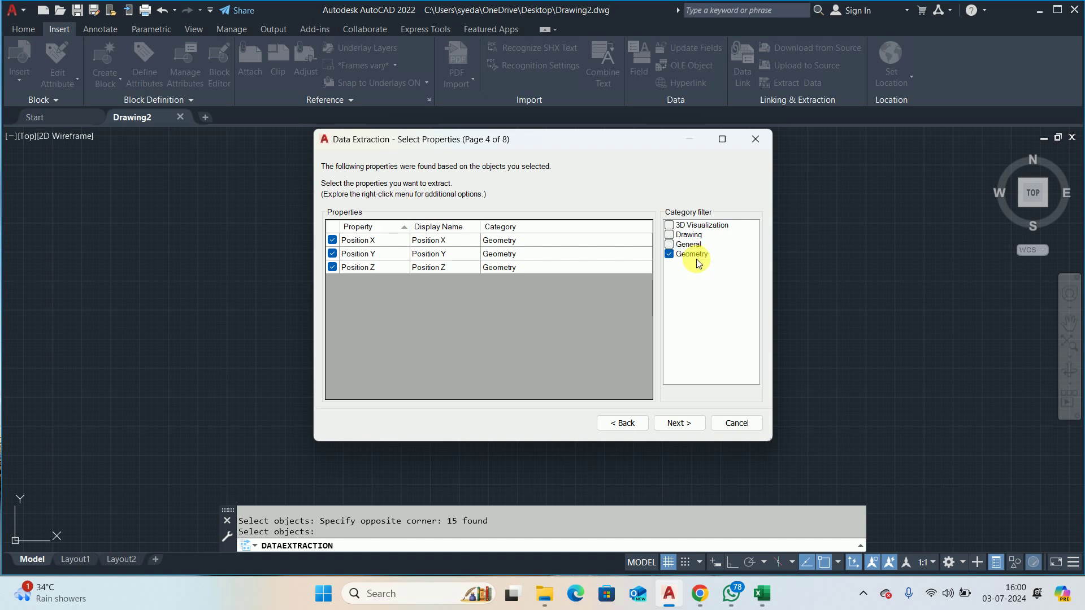
{"action": "left_click", "coordinate": [682, 254]}
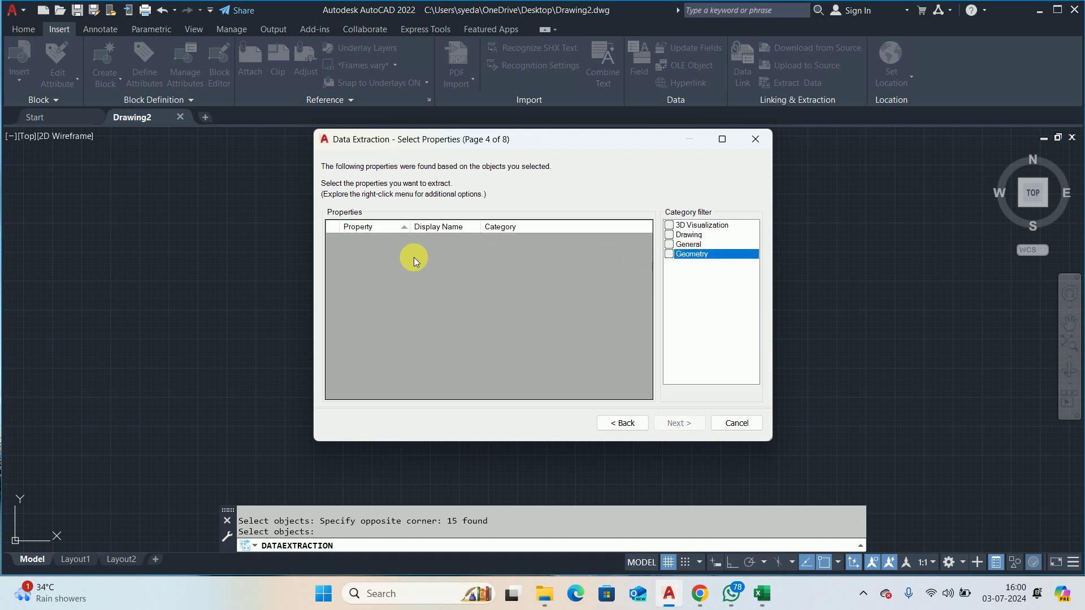
{"action": "left_click", "coordinate": [682, 255]}
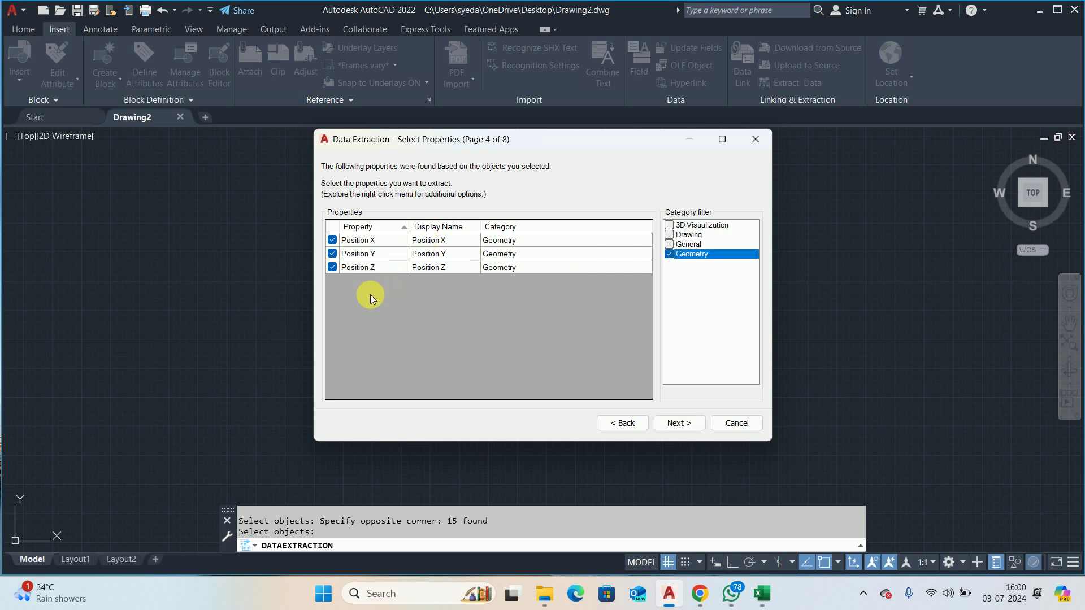
{"action": "left_click", "coordinate": [331, 269]}
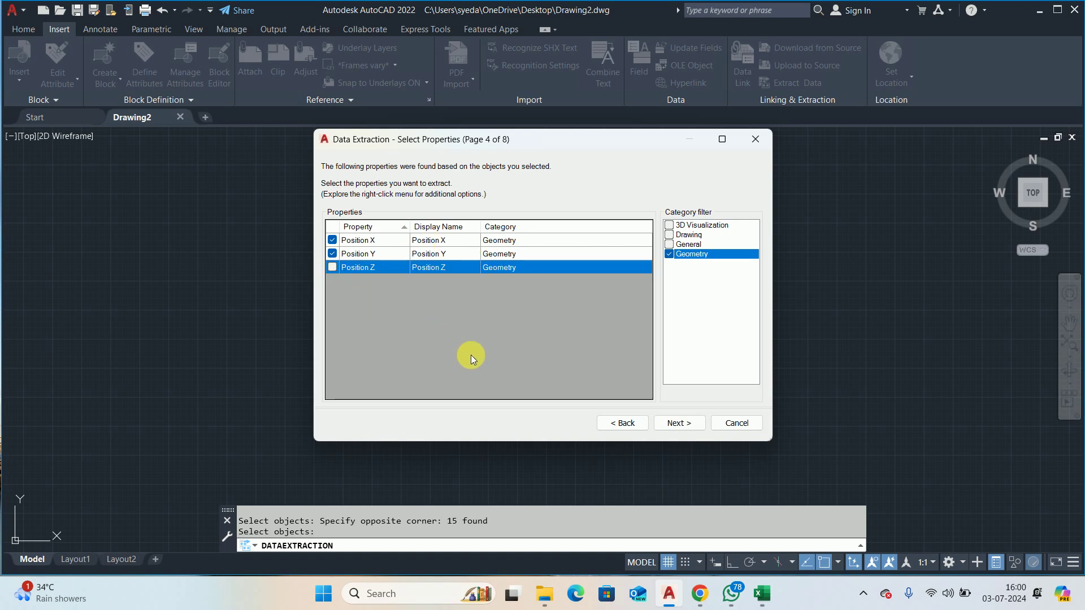
{"action": "left_click", "coordinate": [672, 425]}
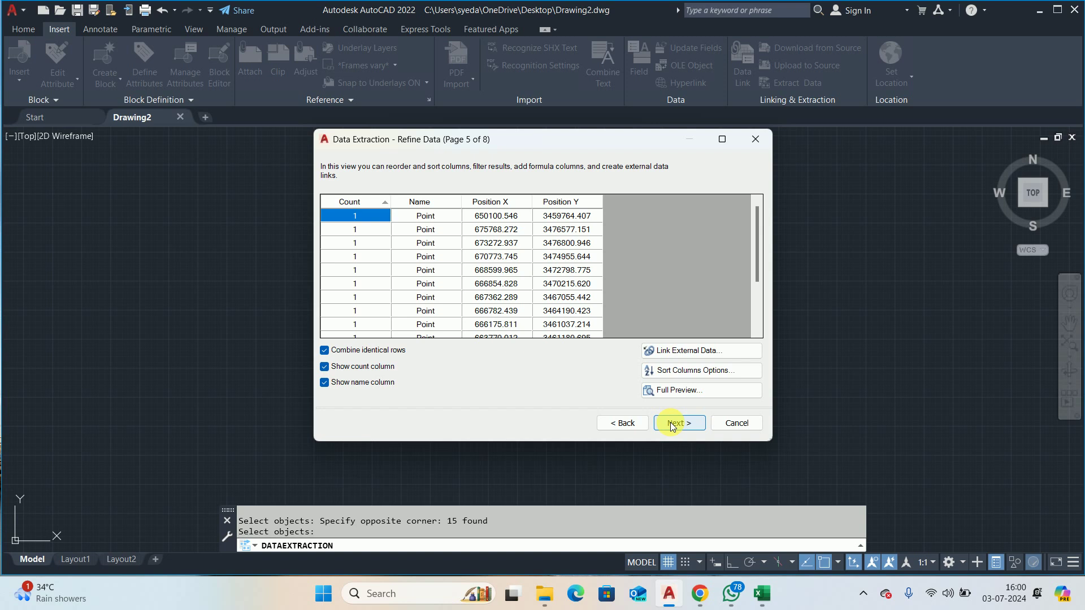
Step: Output the extraction as a table inserted into the drawing, keep the default table style, and finish
{"action": "left_click_drag", "start_coordinate": [757, 263], "coordinate": [752, 306]}
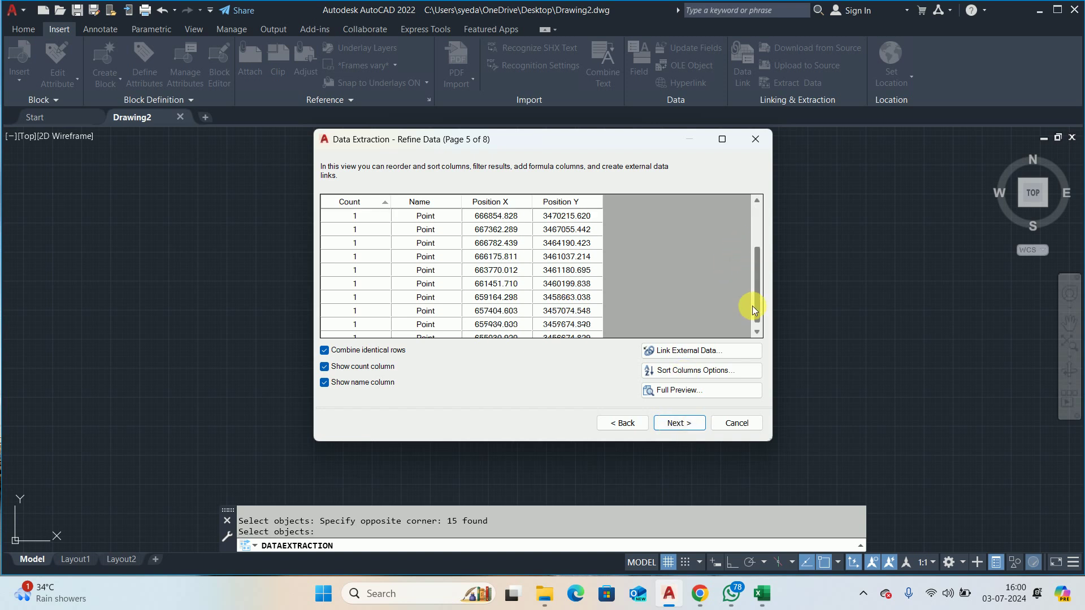
{"action": "scroll", "coordinate": [748, 282], "scroll_direction": "up", "scroll_amount": 1}
{"action": "scroll", "coordinate": [755, 222], "scroll_direction": "up", "scroll_amount": 1}
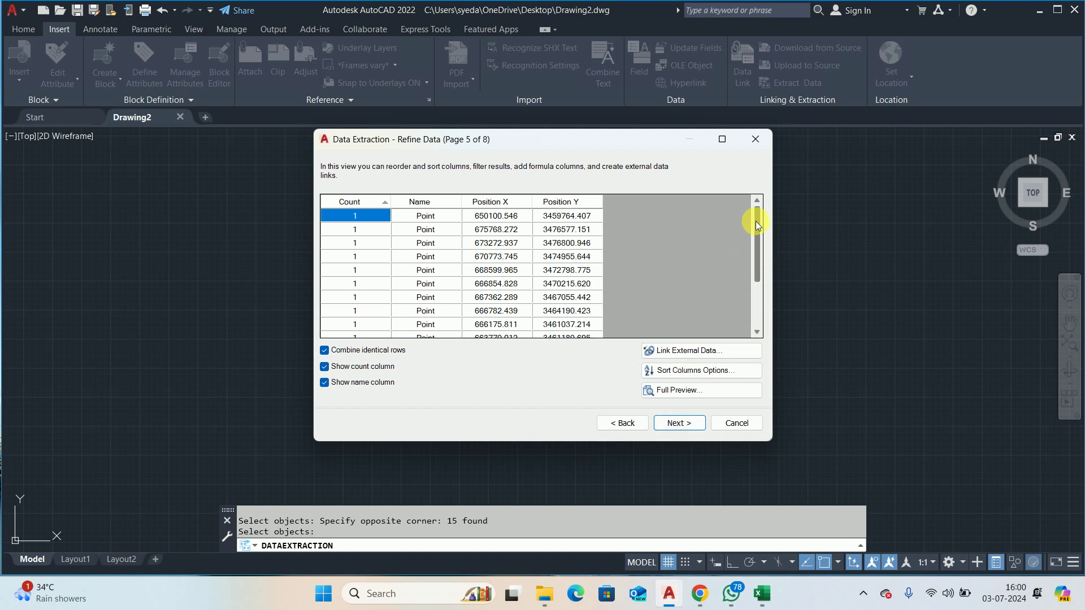
{"action": "left_click", "coordinate": [677, 432]}
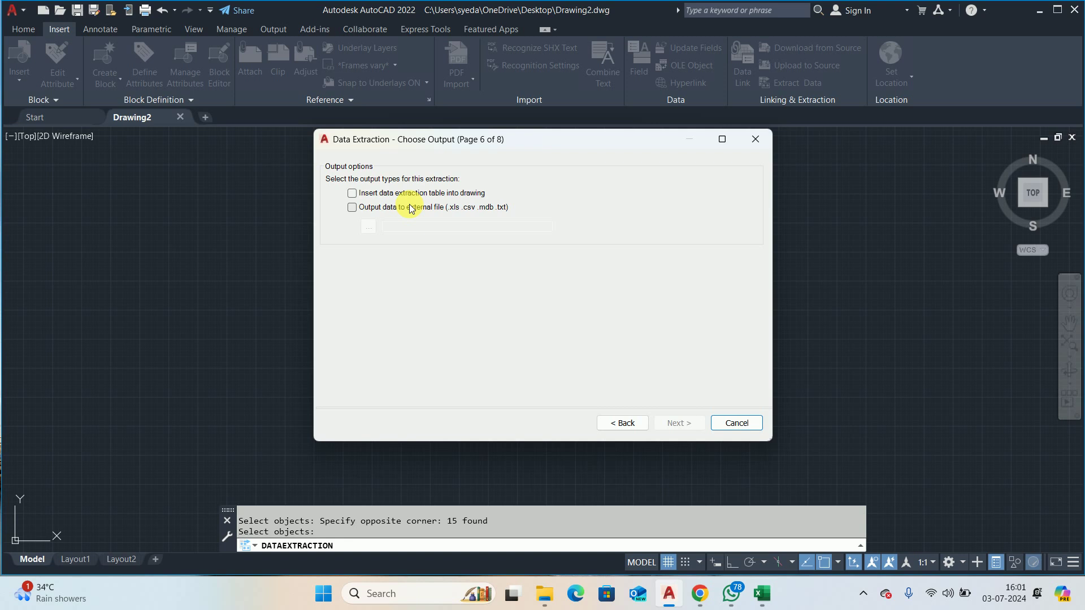
{"action": "left_click", "coordinate": [352, 193]}
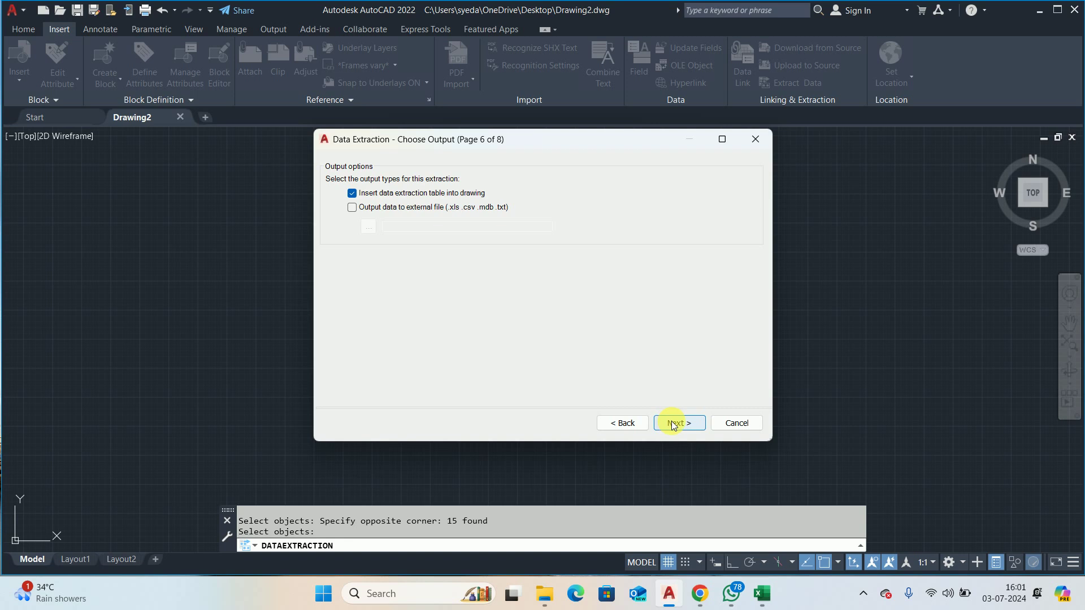
{"action": "left_click", "coordinate": [673, 426]}
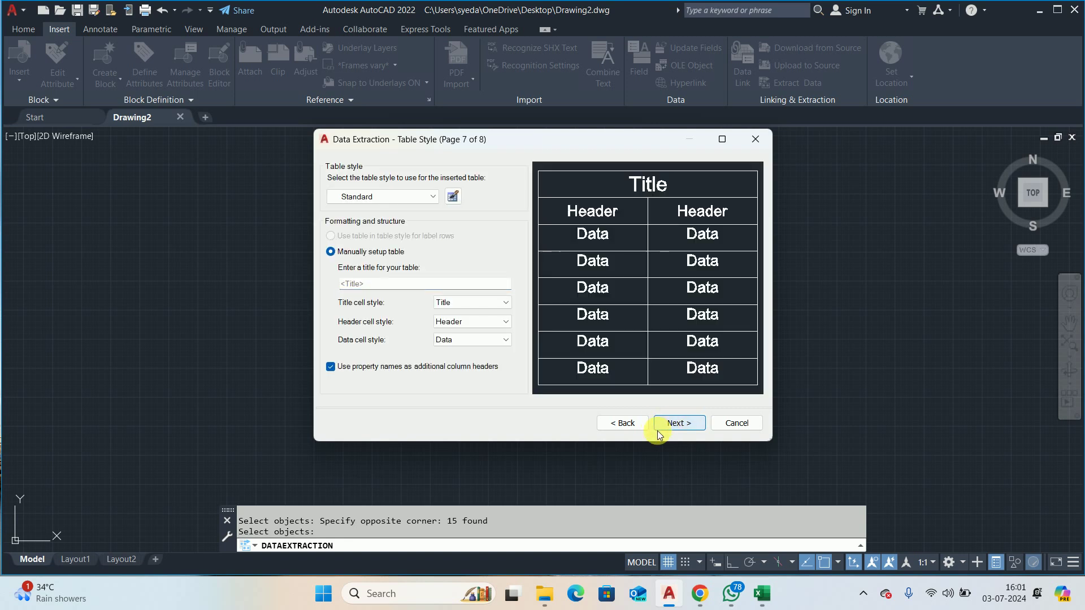
{"action": "left_click", "coordinate": [658, 432]}
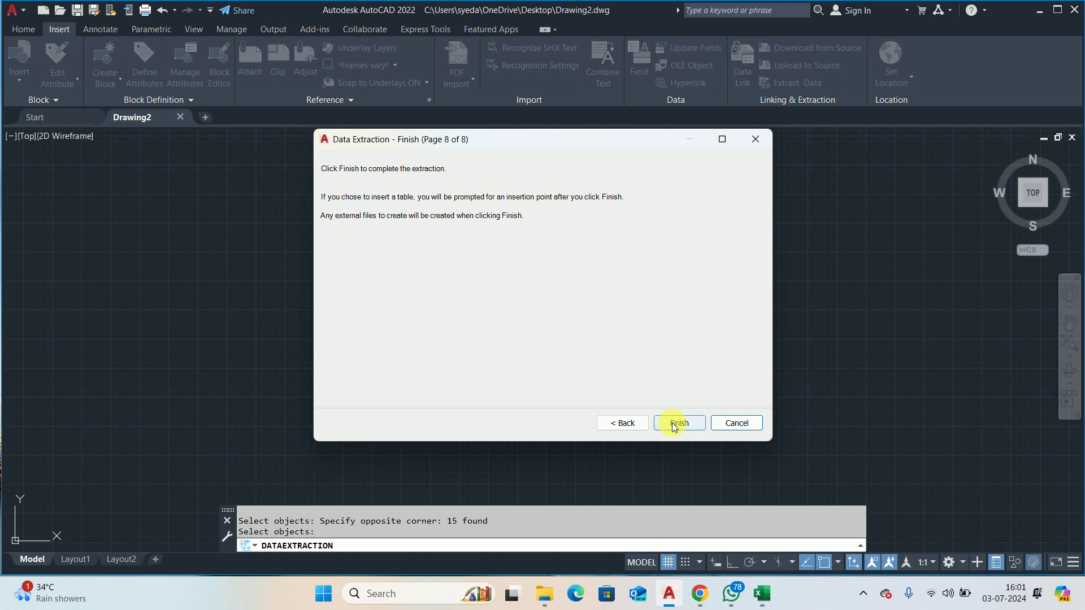
{"action": "left_click", "coordinate": [674, 425]}
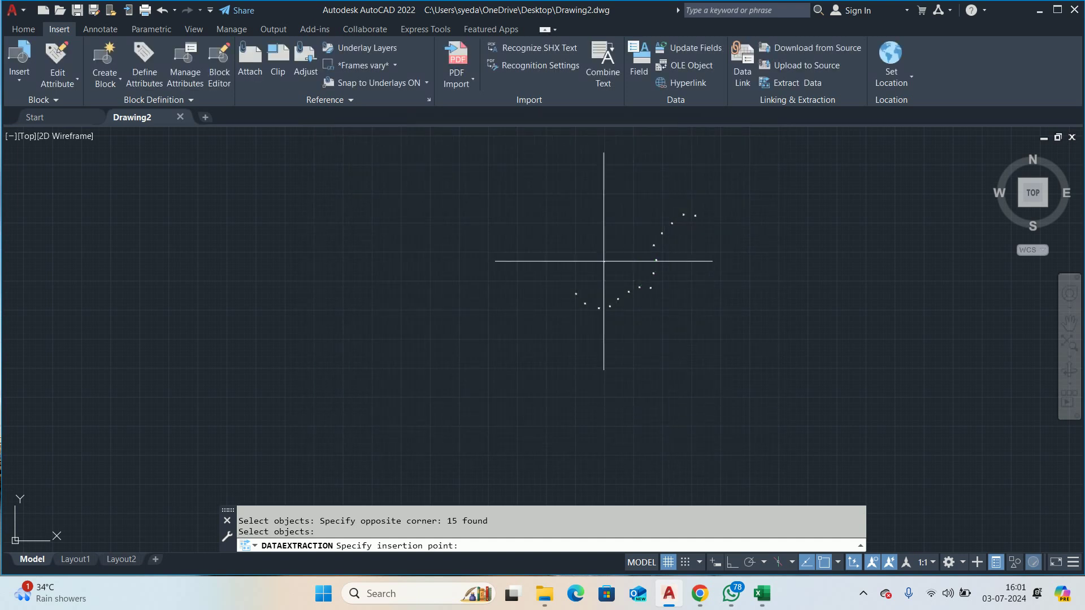
Step: Place the extracted table beside the route points and scale it by a factor of 10
{"action": "scroll", "coordinate": [657, 249], "scroll_direction": "up", "scroll_amount": 4}
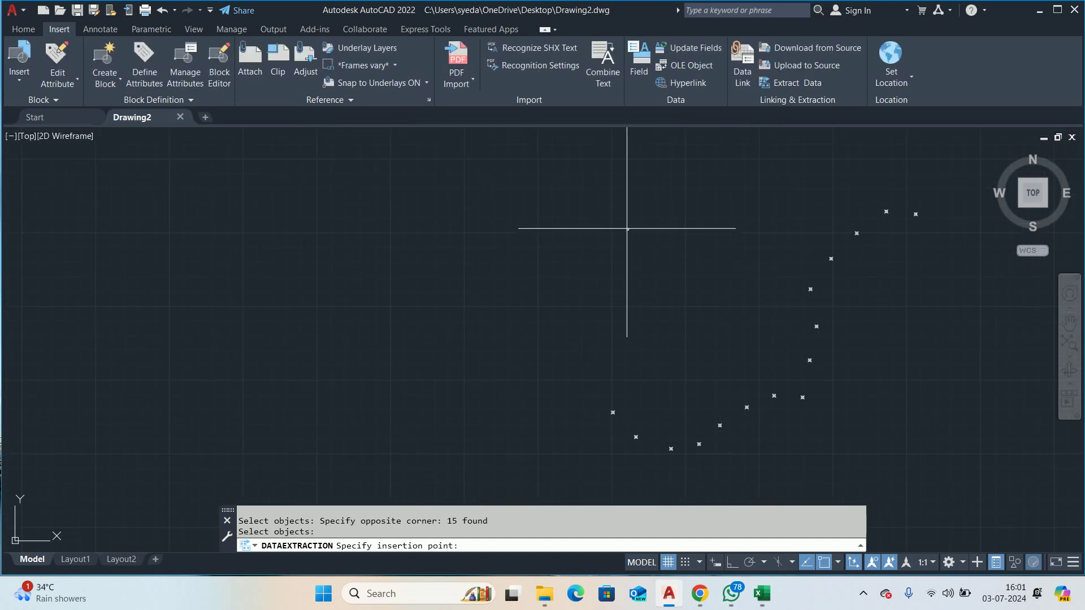
{"action": "left_click", "coordinate": [612, 213]}
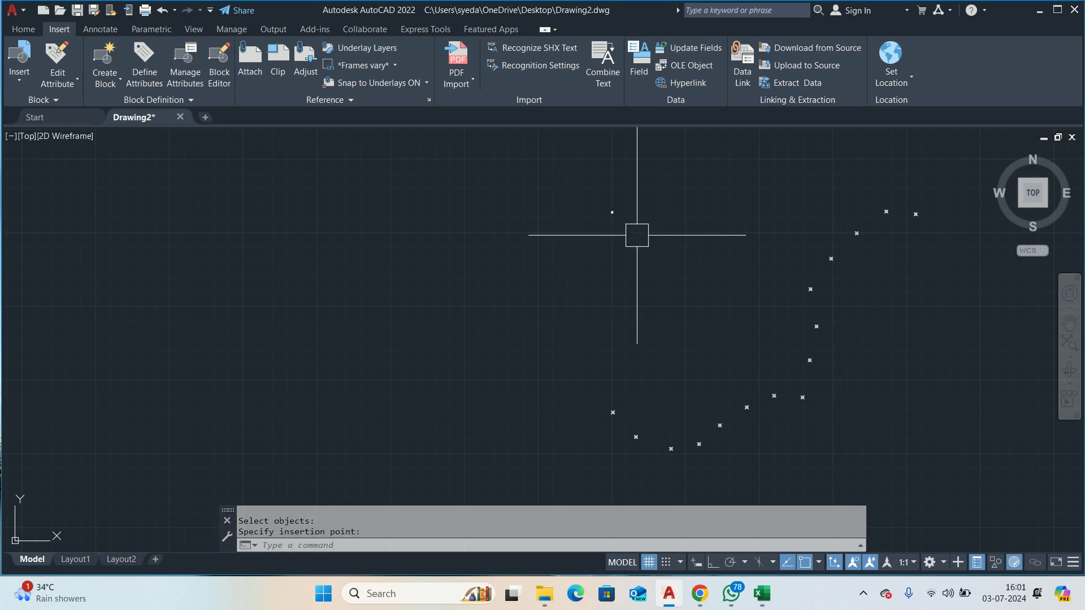
{"action": "scroll", "coordinate": [625, 225], "scroll_direction": "up", "scroll_amount": 5}
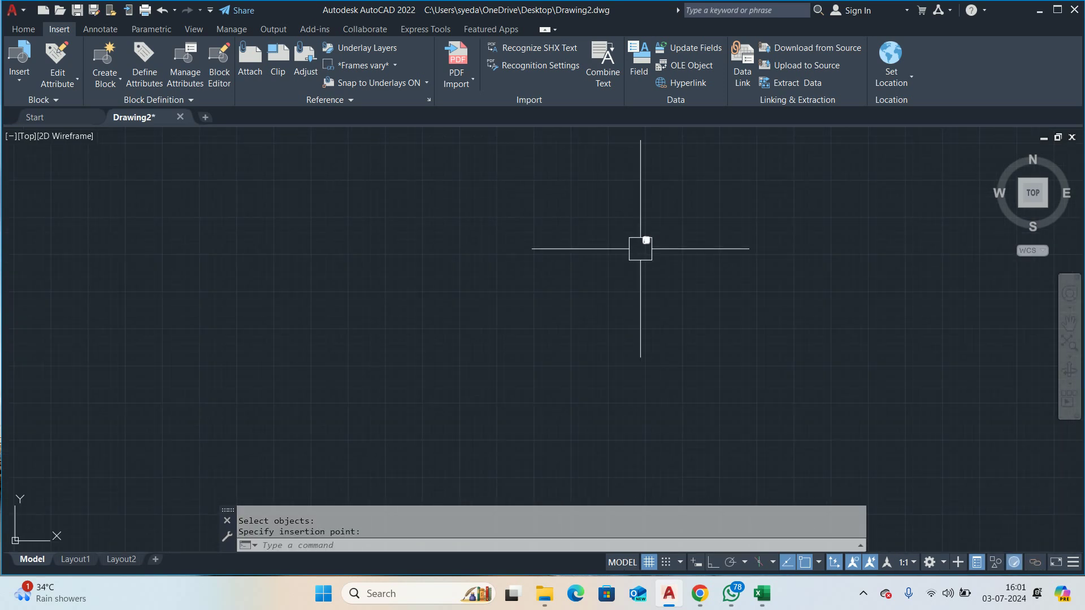
{"action": "scroll", "coordinate": [655, 235], "scroll_direction": "up", "scroll_amount": 5}
{"action": "type", "text": "SC"}
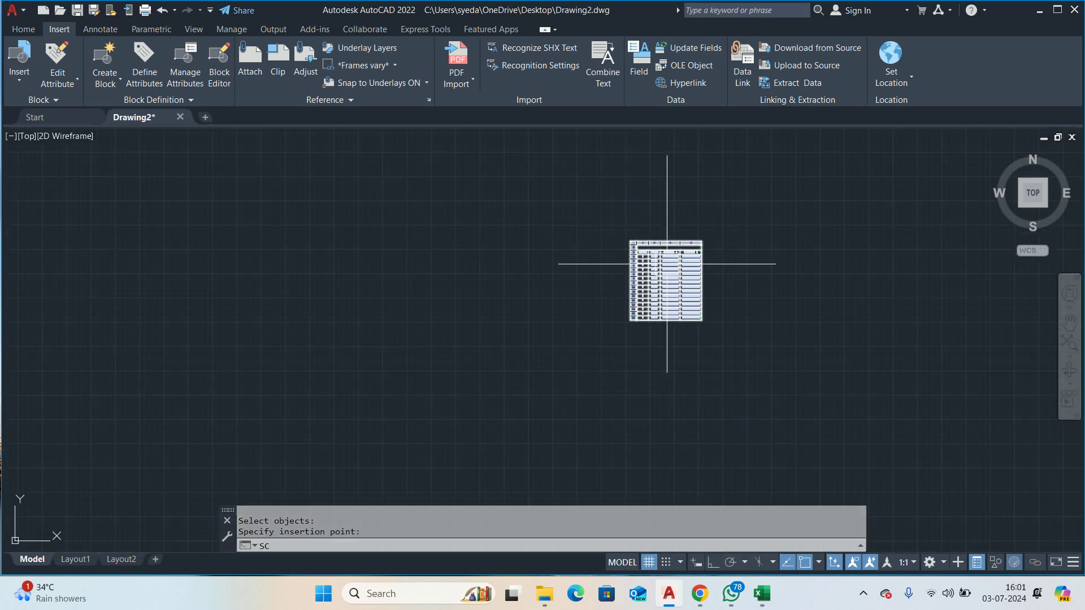
{"action": "key", "text": "Return"}
{"action": "left_click", "coordinate": [667, 264]}
{"action": "key", "text": "Return"}
{"action": "left_click", "coordinate": [631, 241]}
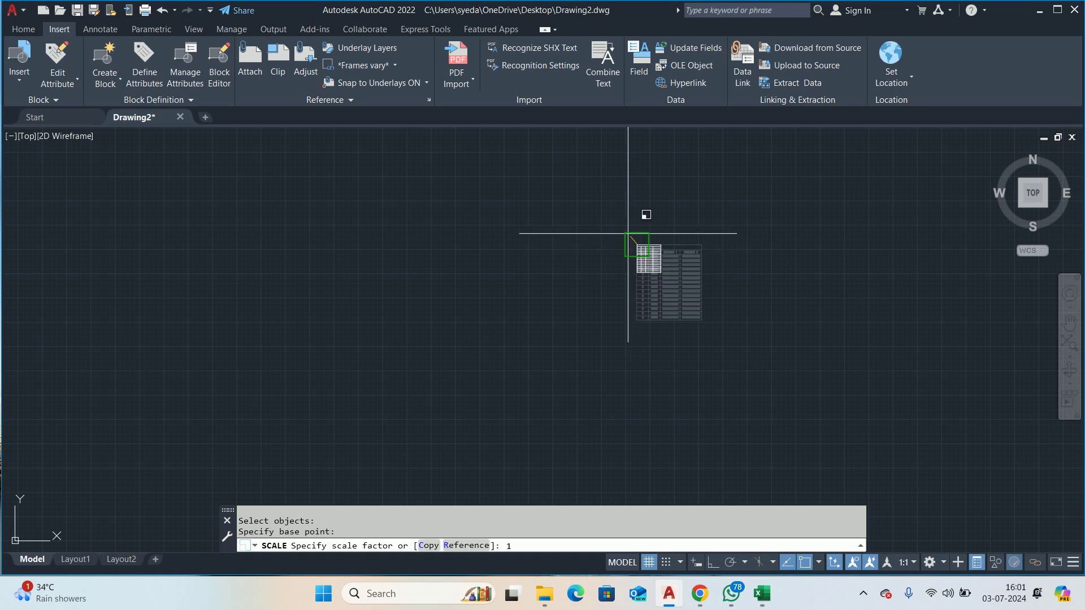
{"action": "type", "text": "0"}
{"action": "key", "text": "Return"}
Step: Enlarge the table further with a scale factor of 2
{"action": "scroll", "coordinate": [650, 243], "scroll_direction": "down", "scroll_amount": 3}
{"action": "scroll", "coordinate": [678, 254], "scroll_direction": "down", "scroll_amount": 3}
{"action": "key", "text": "Return"}
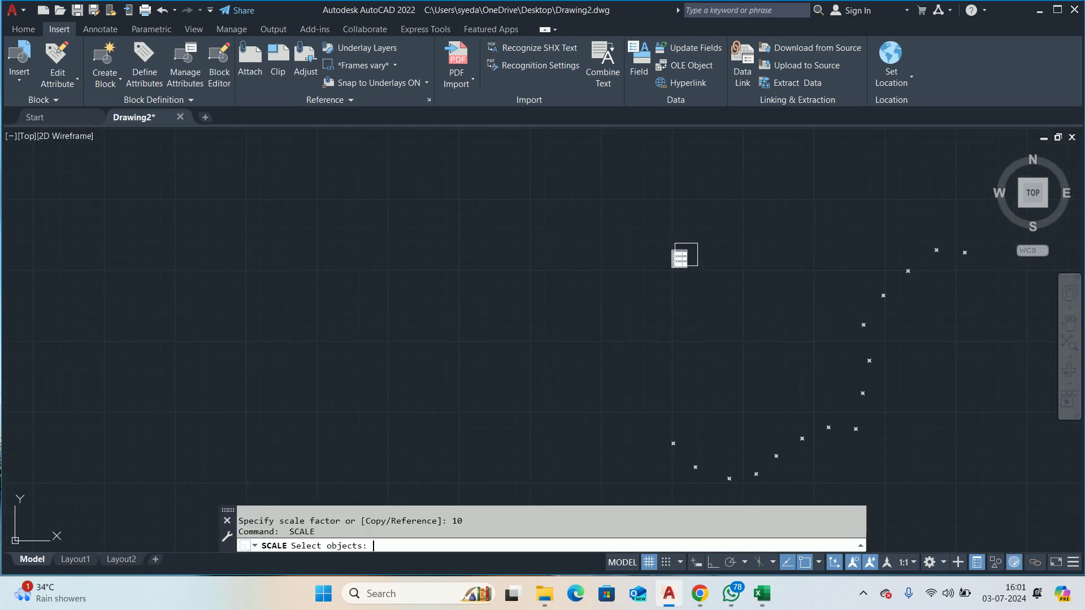
{"action": "left_click", "coordinate": [682, 256]}
{"action": "key", "text": "Return"}
{"action": "left_click", "coordinate": [670, 249]}
{"action": "type", "text": "2"}
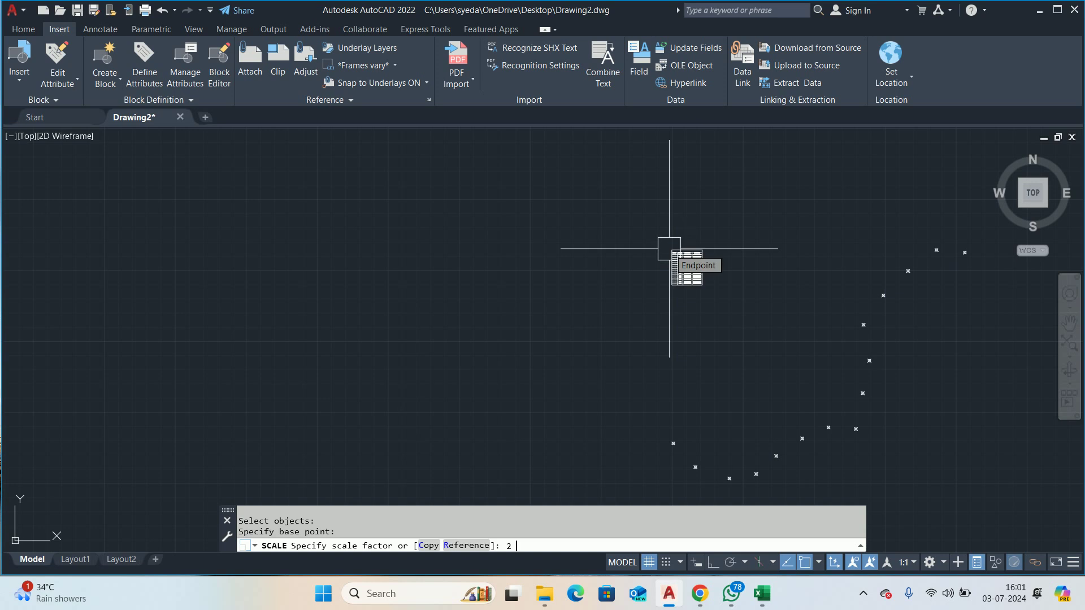
{"action": "key", "text": "Return"}
{"action": "key", "text": "Return"}
{"action": "left_click", "coordinate": [686, 261]}
{"action": "key", "text": "Return"}
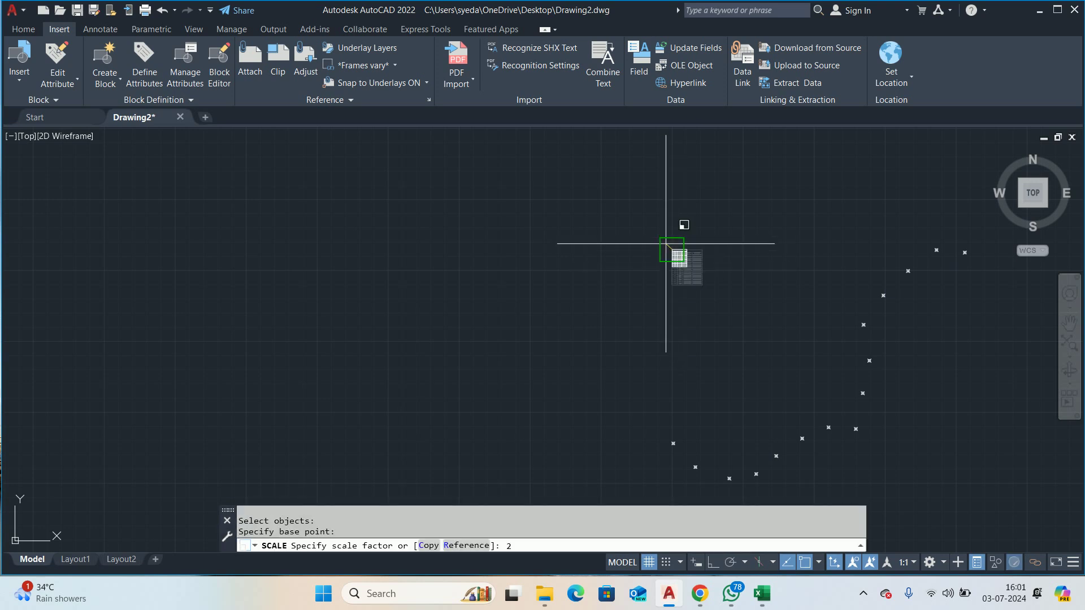
{"action": "key", "text": "Return"}
{"action": "key", "text": "Return"}
{"action": "left_click", "coordinate": [686, 261]}
{"action": "key", "text": "Return"}
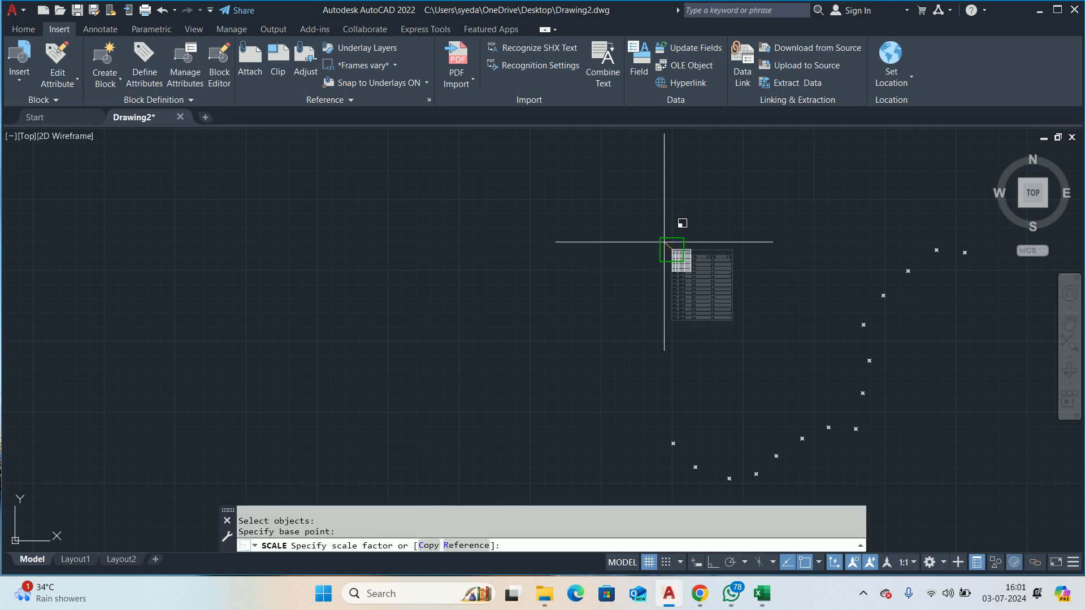
{"action": "key", "text": "Return"}
{"action": "key", "text": "Escape"}
Step: Set a Count column cell's Cell Locking to Unlocked
{"action": "scroll", "coordinate": [659, 301], "scroll_direction": "up", "scroll_amount": 2}
{"action": "mouse_move", "coordinate": [721, 321]}
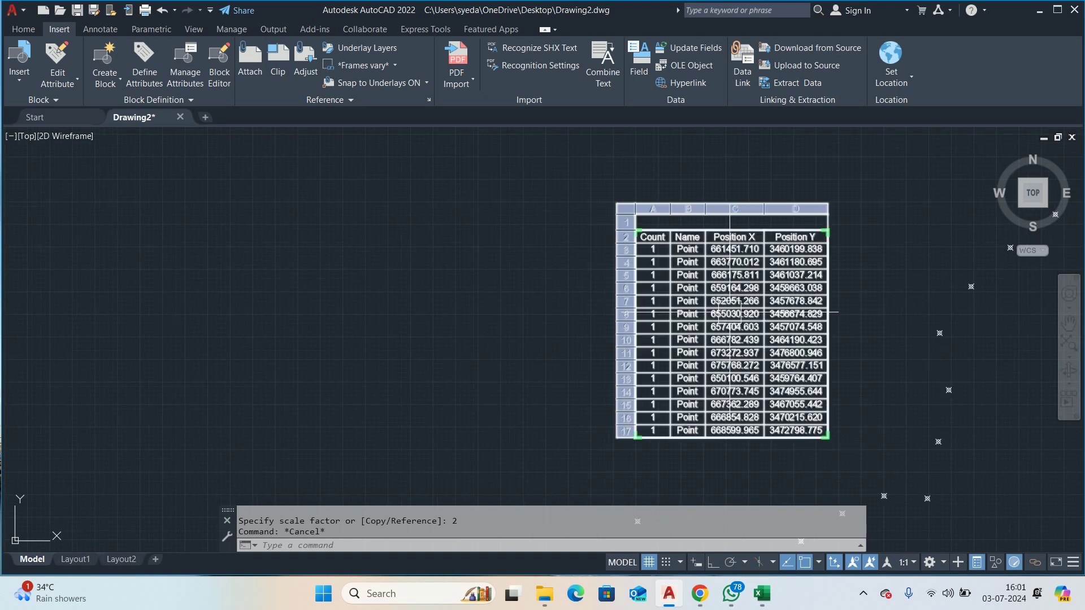
{"action": "middle_click_drag", "start_coordinate": [672, 273], "coordinate": [407, 183]}
{"action": "scroll", "coordinate": [406, 182], "scroll_direction": "down", "scroll_amount": 1}
{"action": "scroll", "coordinate": [536, 172], "scroll_direction": "down", "scroll_amount": 1}
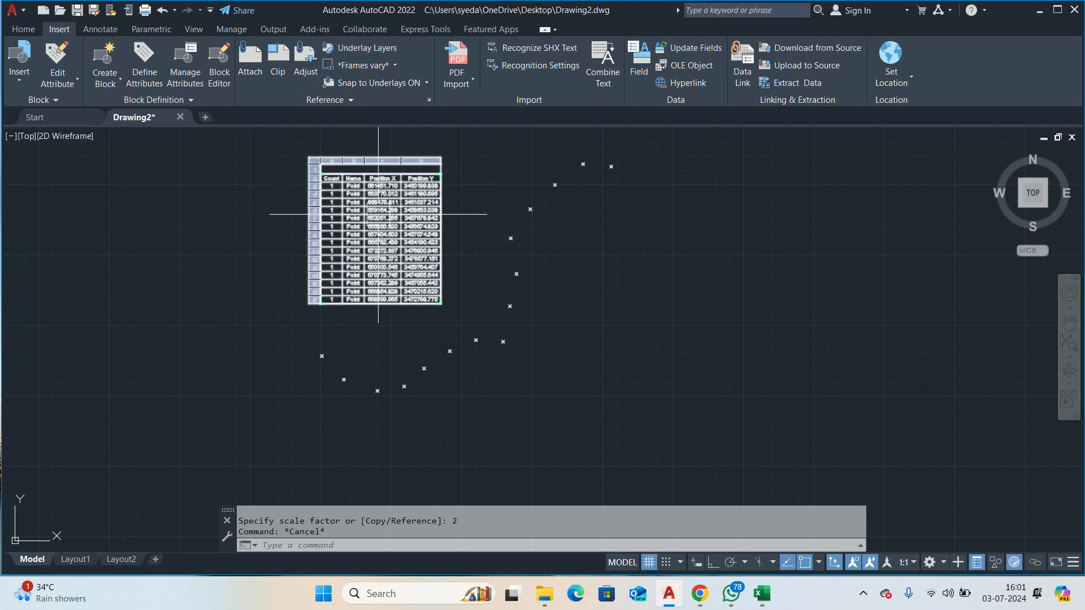
{"action": "mouse_move", "coordinate": [380, 216]}
{"action": "middle_mouse_down"}
{"action": "mouse_move", "coordinate": [410, 230]}
{"action": "mouse_move", "coordinate": [432, 220]}
{"action": "middle_mouse_up"}
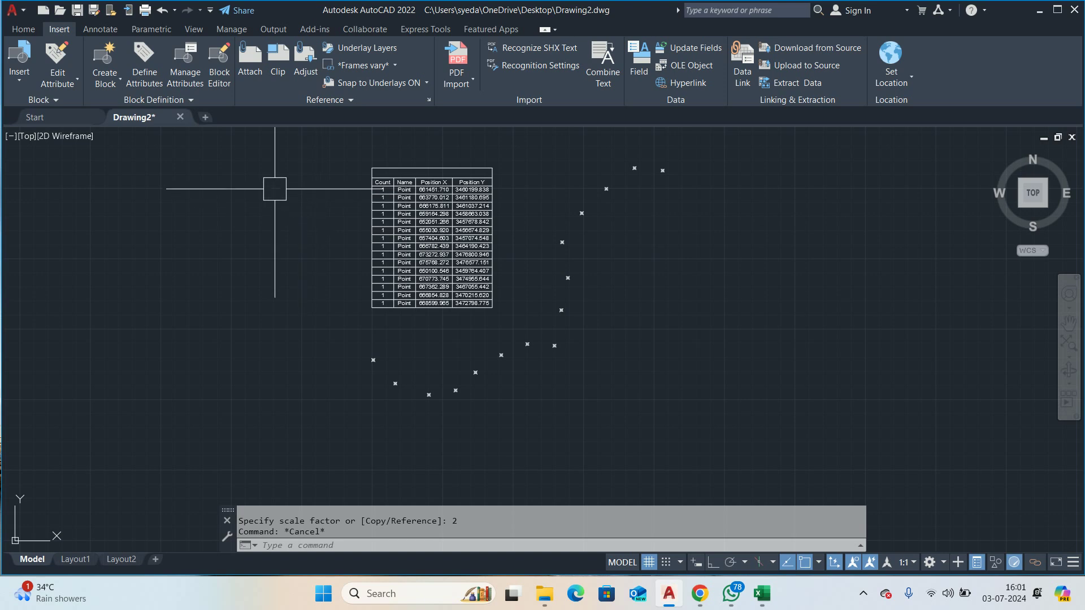
{"action": "scroll", "coordinate": [412, 186], "scroll_direction": "up", "scroll_amount": 5}
{"action": "middle_click_drag", "start_coordinate": [315, 261], "coordinate": [532, 269]}
{"action": "left_click", "coordinate": [492, 223]}
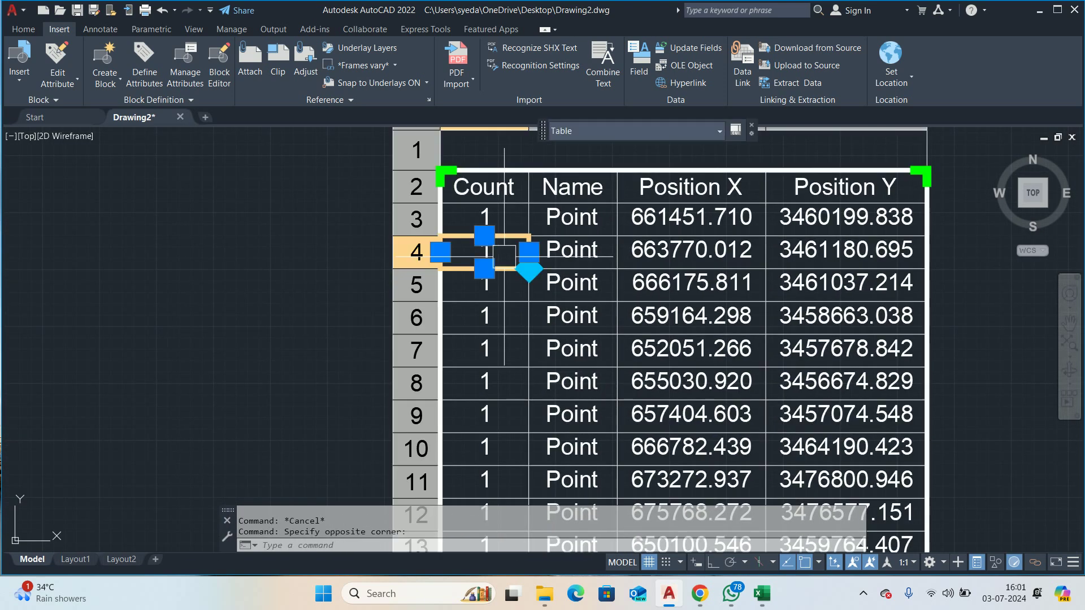
{"action": "scroll", "coordinate": [497, 220], "scroll_direction": "up", "scroll_amount": 3}
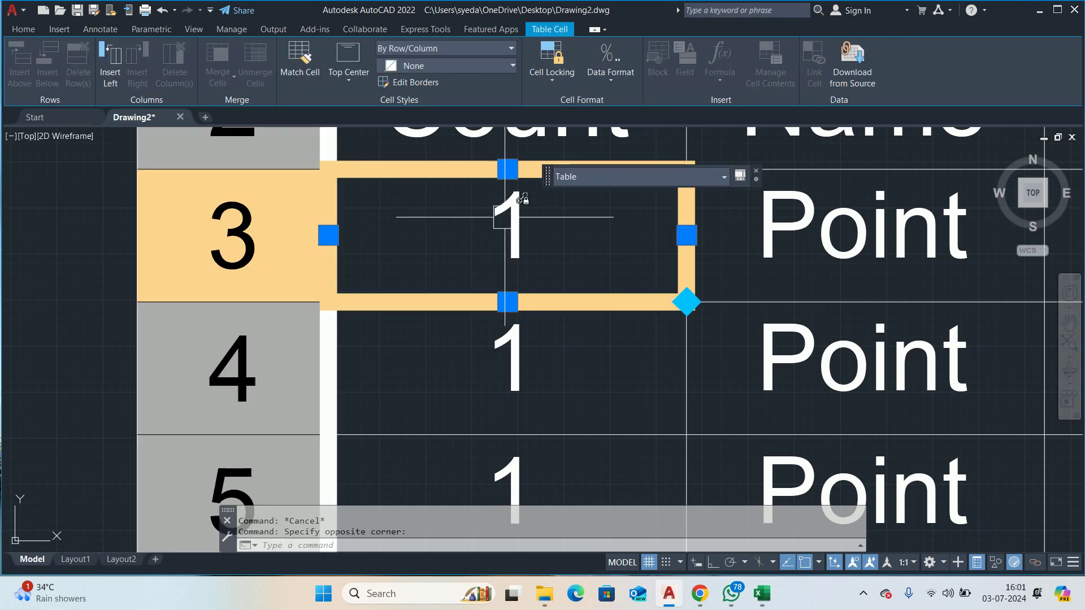
{"action": "left_click", "coordinate": [546, 68]}
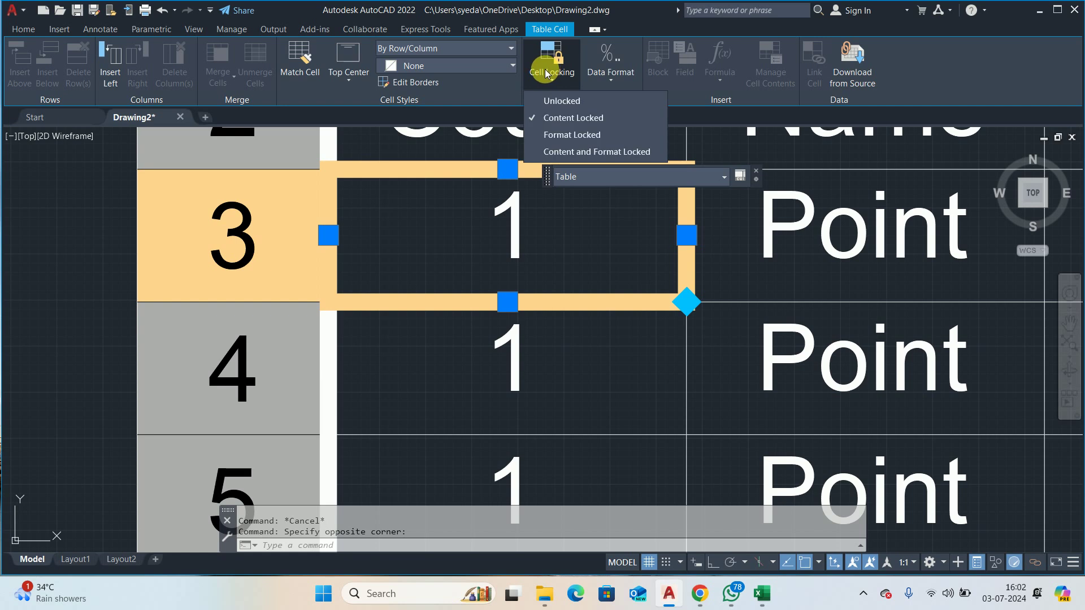
{"action": "left_click", "coordinate": [557, 116]}
{"action": "key", "text": "Escape"}
{"action": "scroll", "coordinate": [567, 186], "scroll_direction": "down", "scroll_amount": 5}
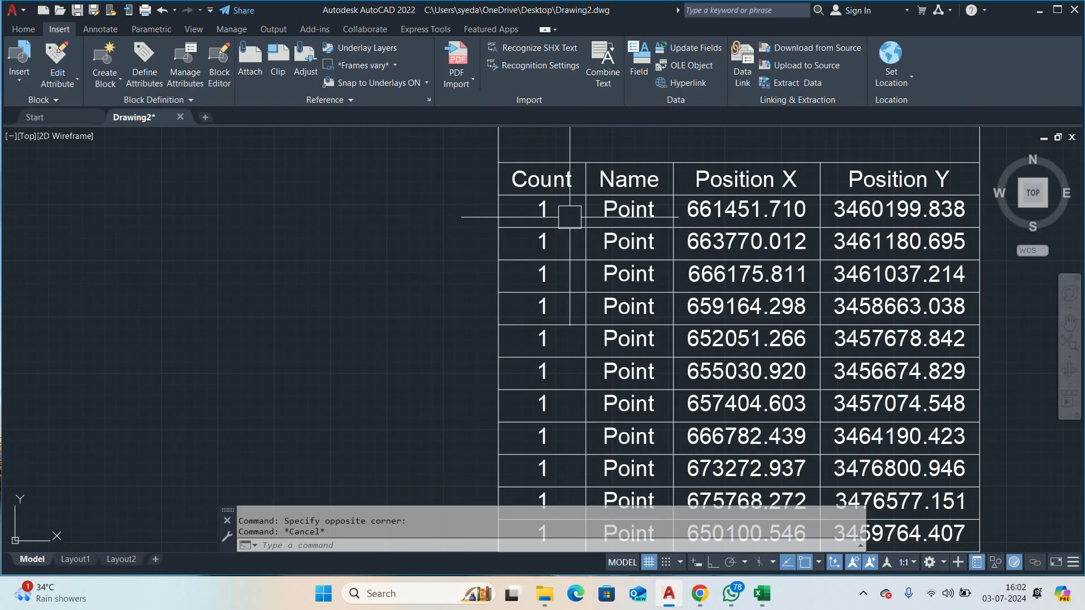
{"action": "scroll", "coordinate": [566, 211], "scroll_direction": "down", "scroll_amount": 3}
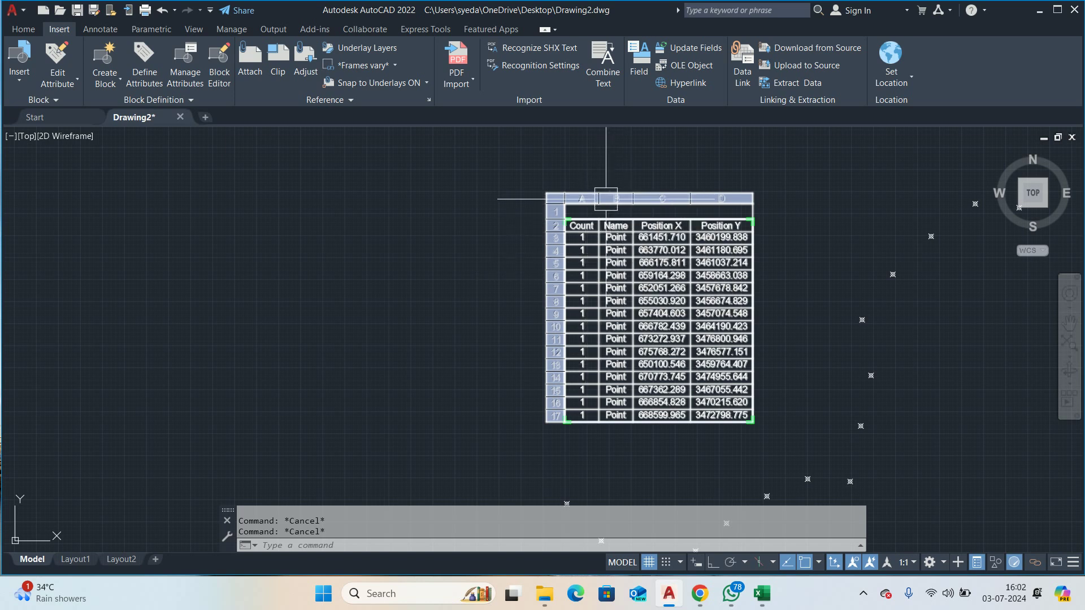
Step: Export the table data as comma-delimited 123456.csv on the Desktop, then restore the AutoCAD window
{"action": "left_click", "coordinate": [606, 196]}
{"action": "right_click", "coordinate": [602, 197]}
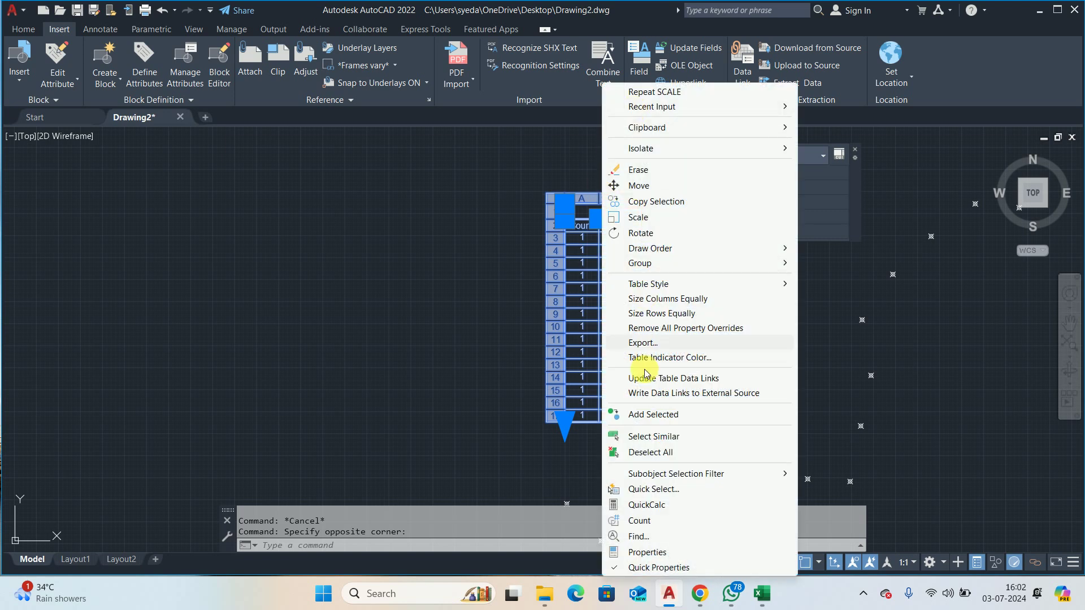
{"action": "left_click", "coordinate": [659, 343]}
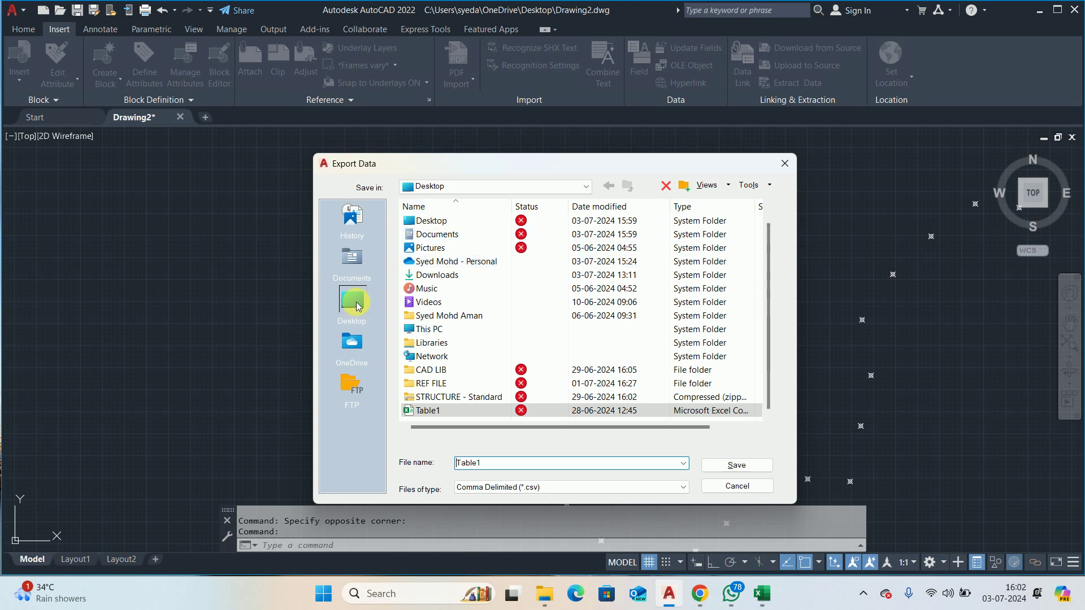
{"action": "left_click", "coordinate": [355, 305]}
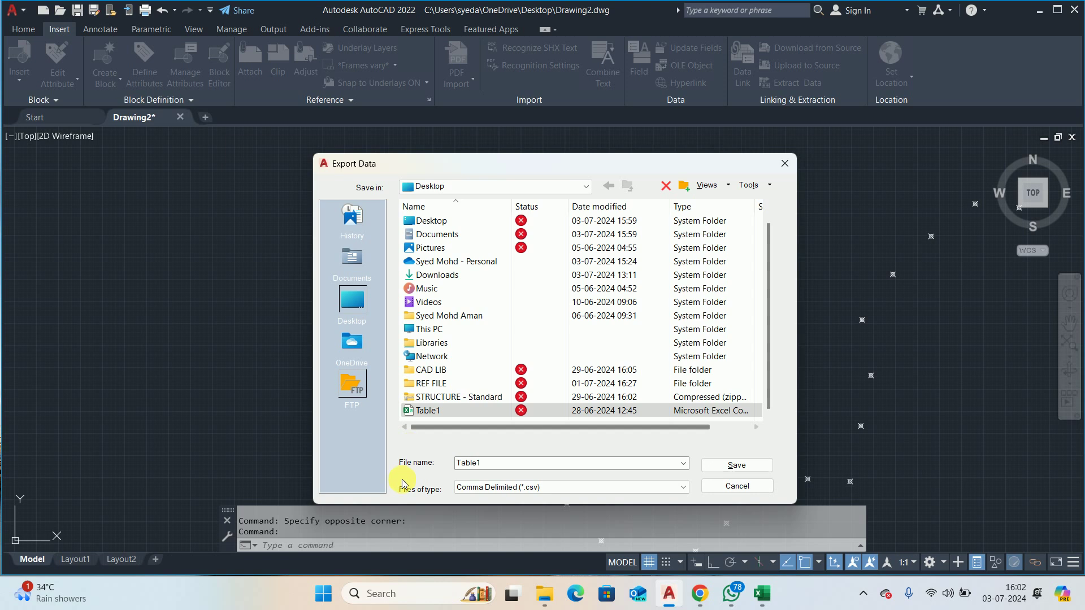
{"action": "double_click", "coordinate": [486, 462]}
{"action": "type", "text": "12345"}
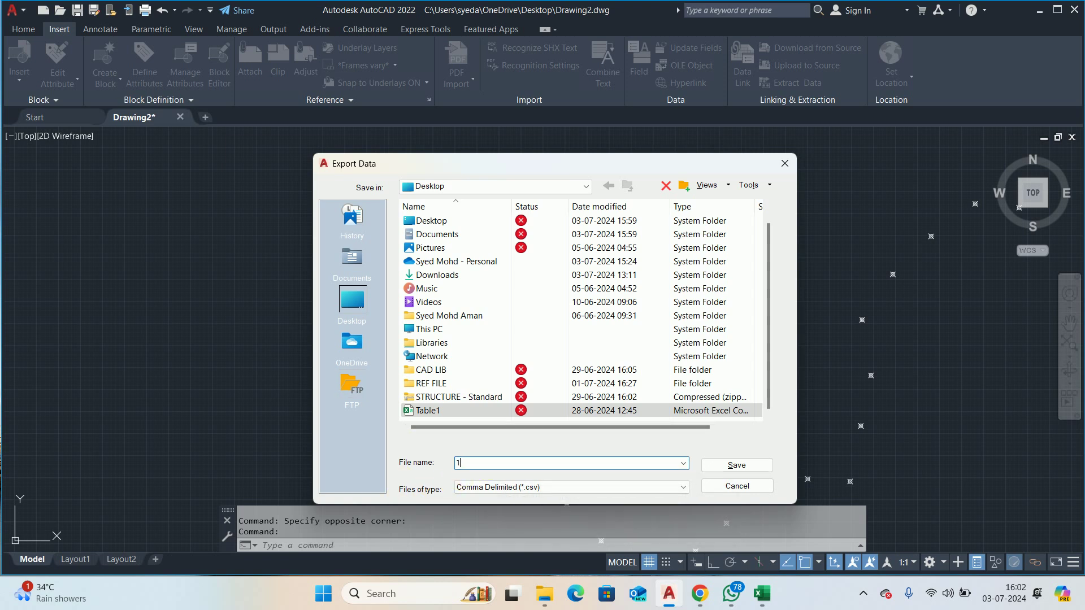
{"action": "type", "text": "6"}
{"action": "left_click", "coordinate": [553, 488]}
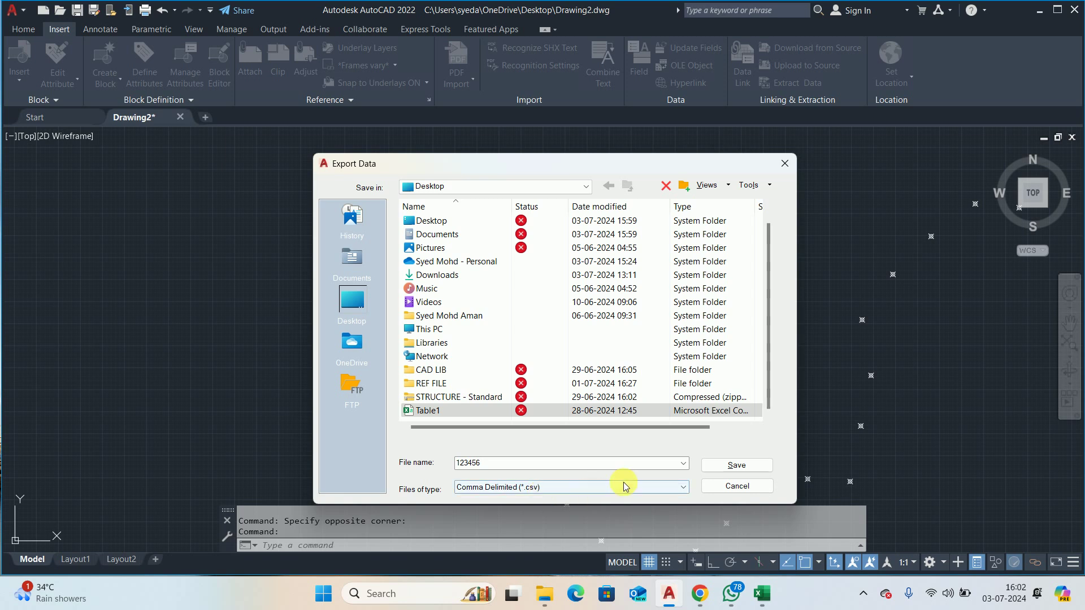
{"action": "left_click", "coordinate": [720, 464]}
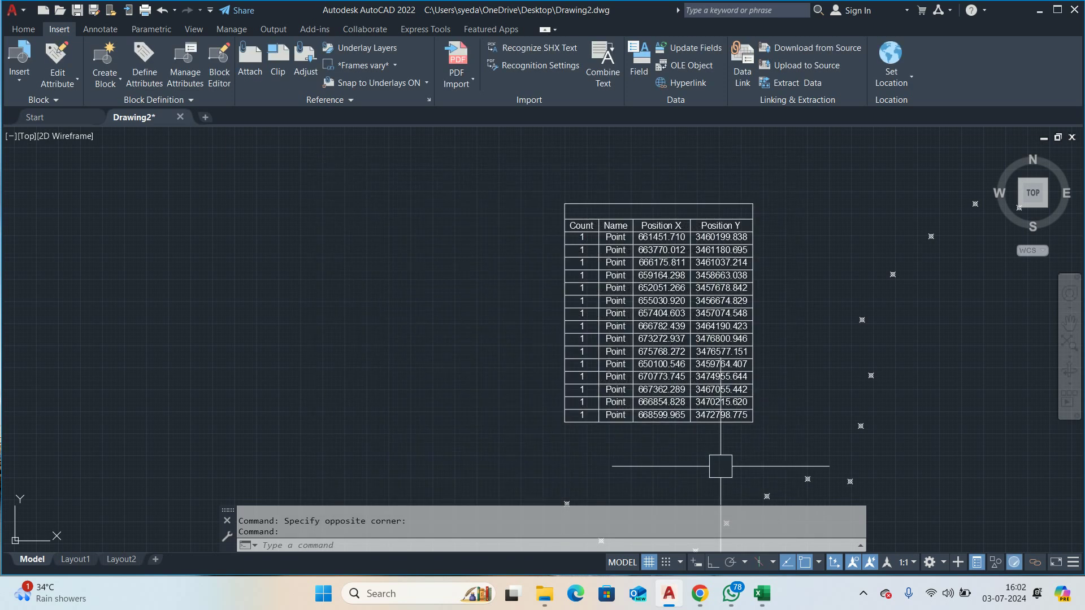
{"action": "double_click", "coordinate": [1010, 11]}
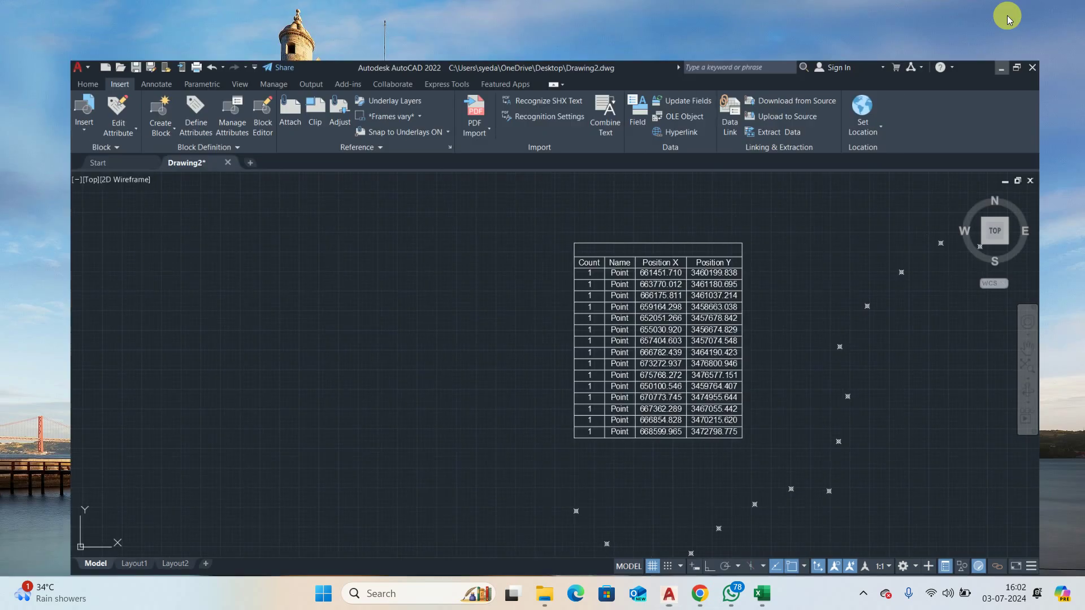
Step: Open 123456.csv from the Desktop folder in Excel through File Explorer
{"action": "left_click", "coordinate": [1000, 67]}
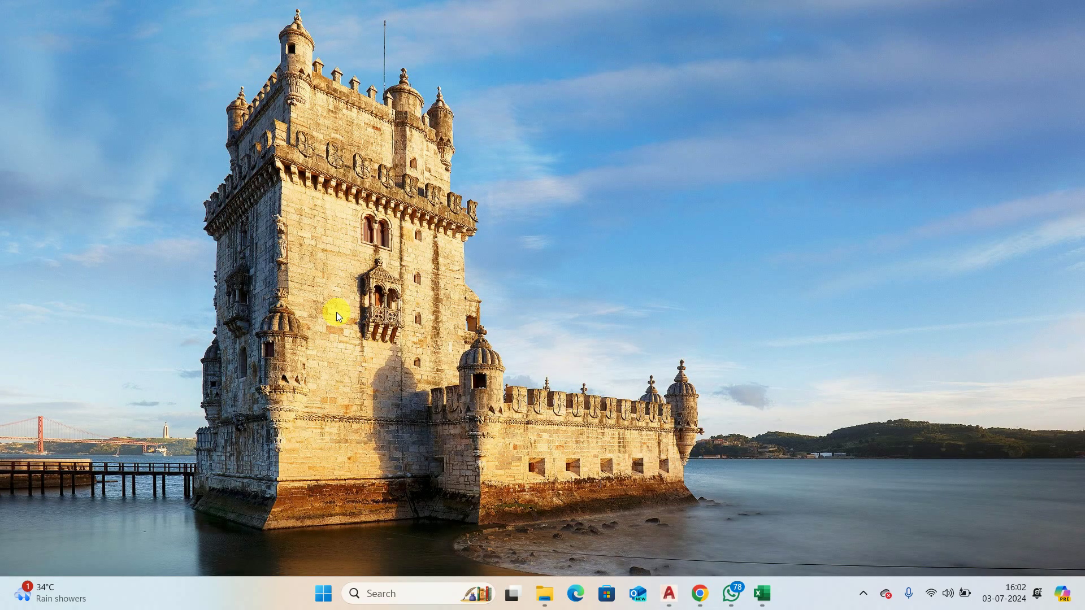
{"action": "key", "text": "super+e"}
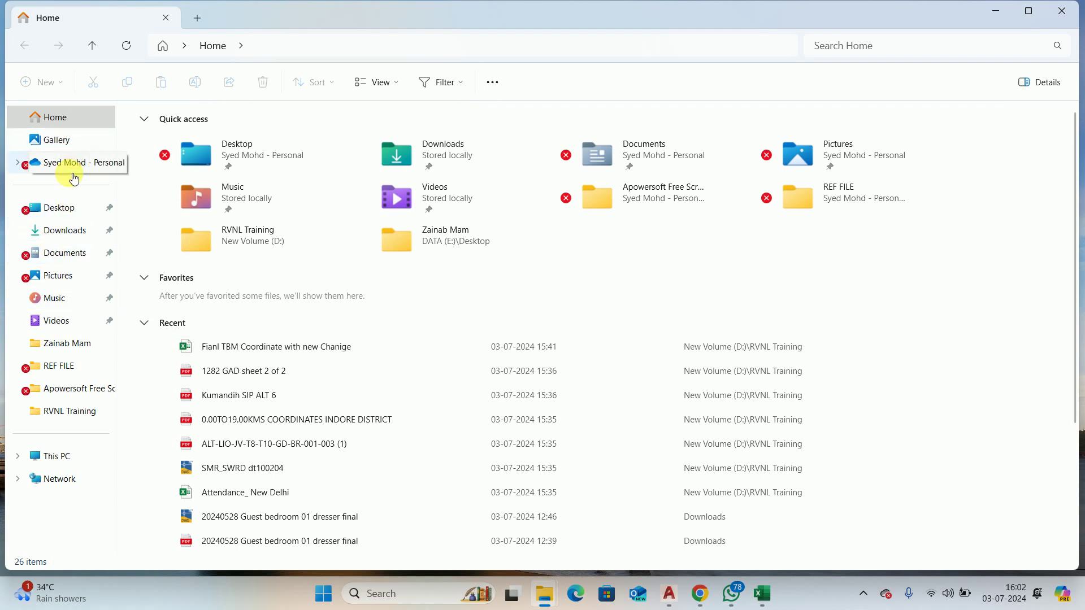
{"action": "left_click", "coordinate": [75, 208]}
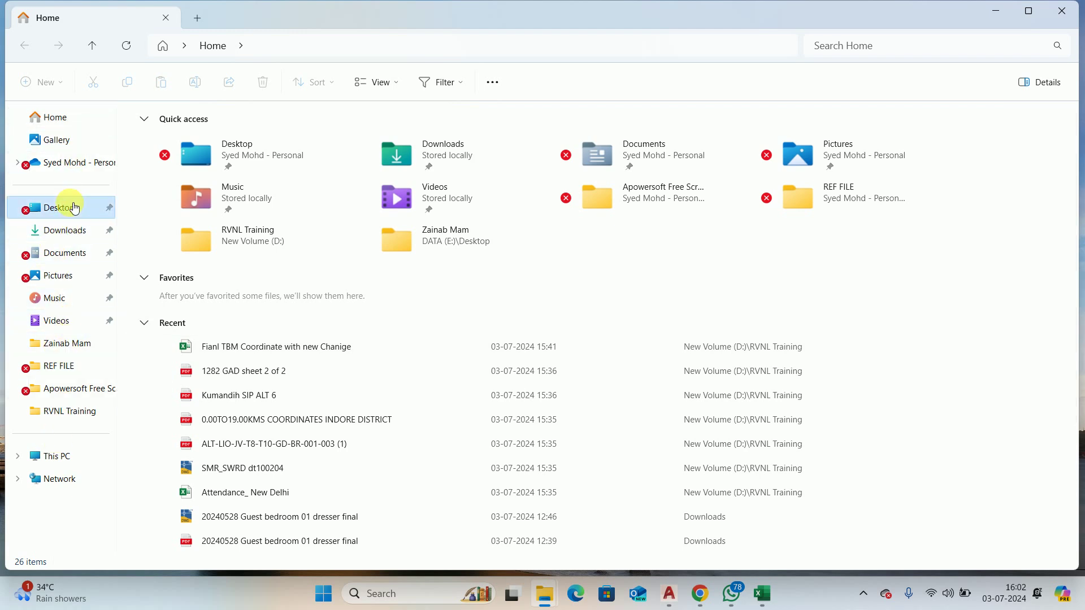
{"action": "left_click", "coordinate": [331, 304]}
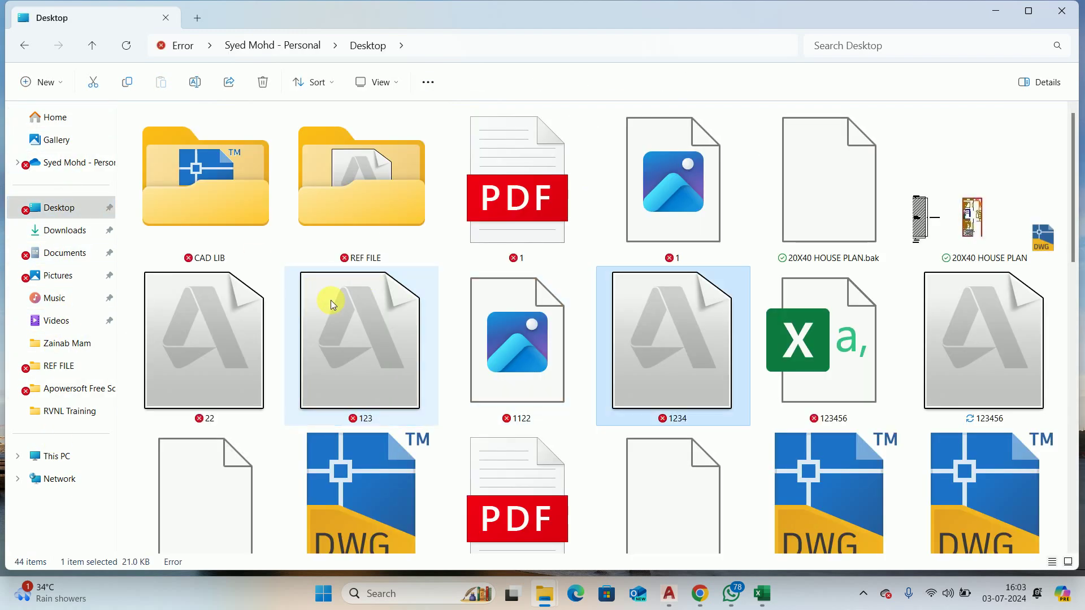
{"action": "left_click", "coordinate": [822, 349]}
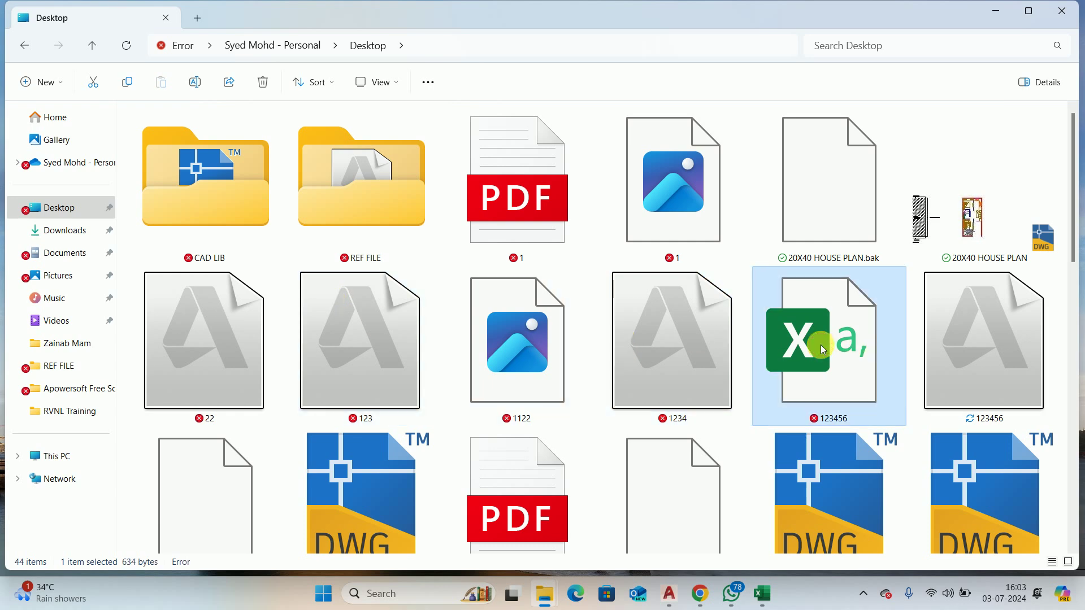
{"action": "double_click", "coordinate": [819, 346]}
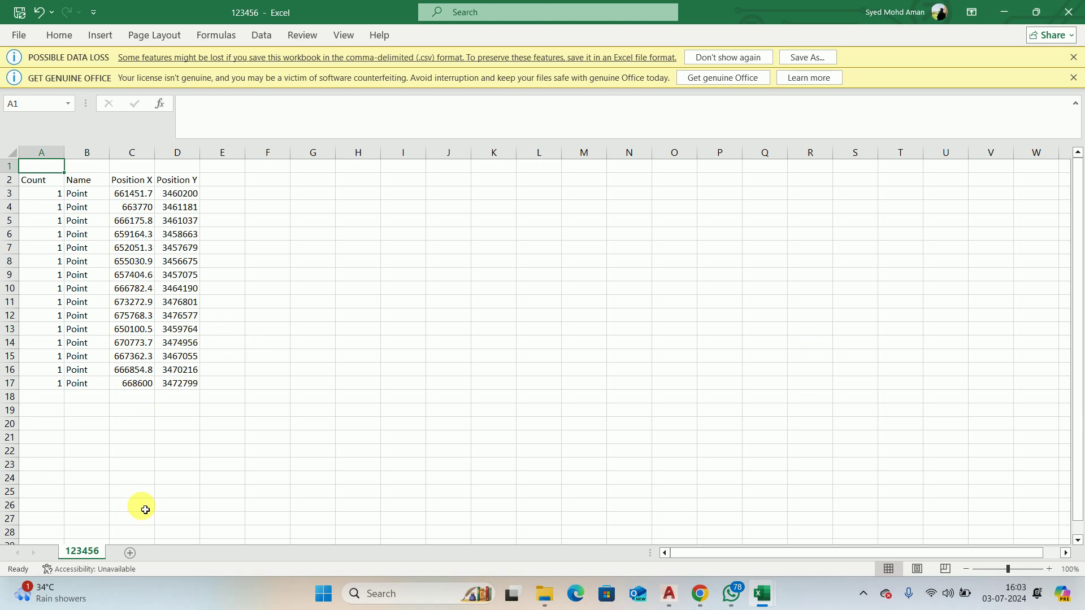
Step: Check the Position X and Position Y headers in C2 and D2, then close both workbooks without saving
{"action": "left_click", "coordinate": [148, 182]}
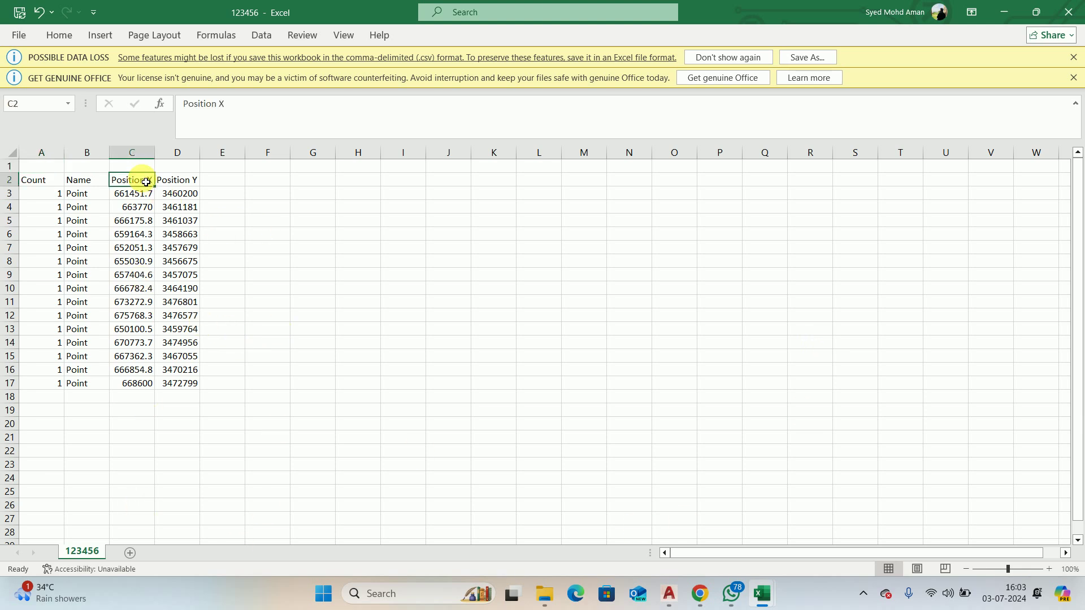
{"action": "left_click", "coordinate": [189, 184]}
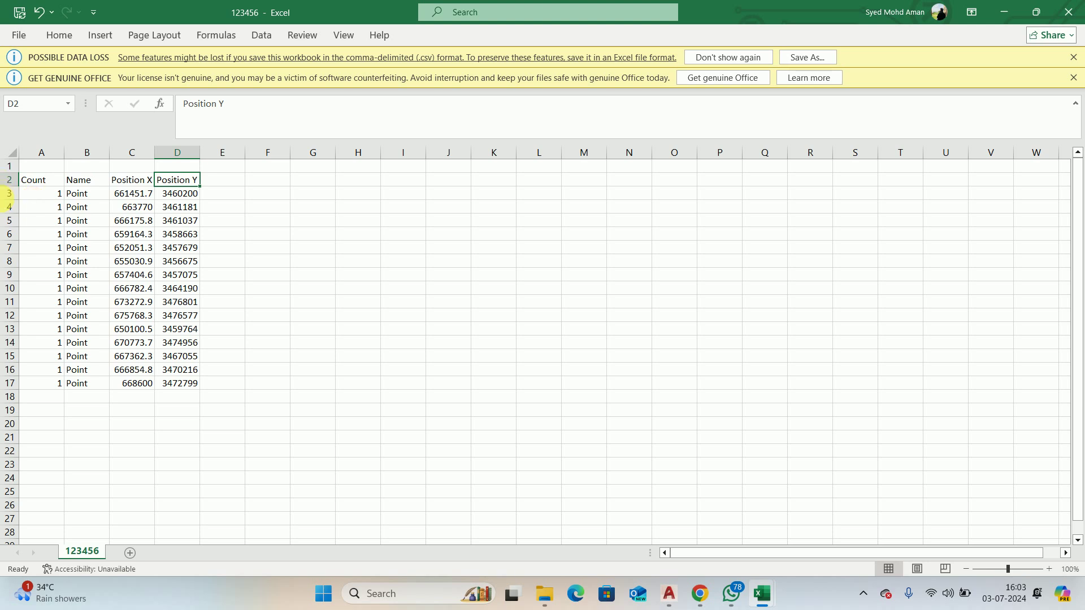
{"action": "left_click", "coordinate": [1068, 11]}
{"action": "left_click", "coordinate": [1068, 11]}
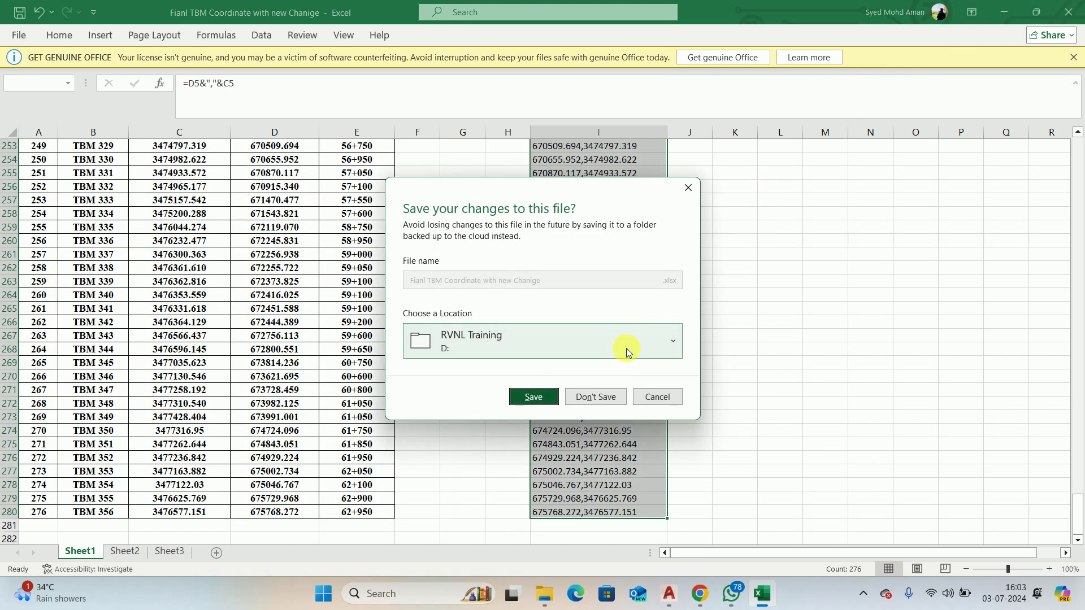
{"action": "left_click", "coordinate": [660, 396]}
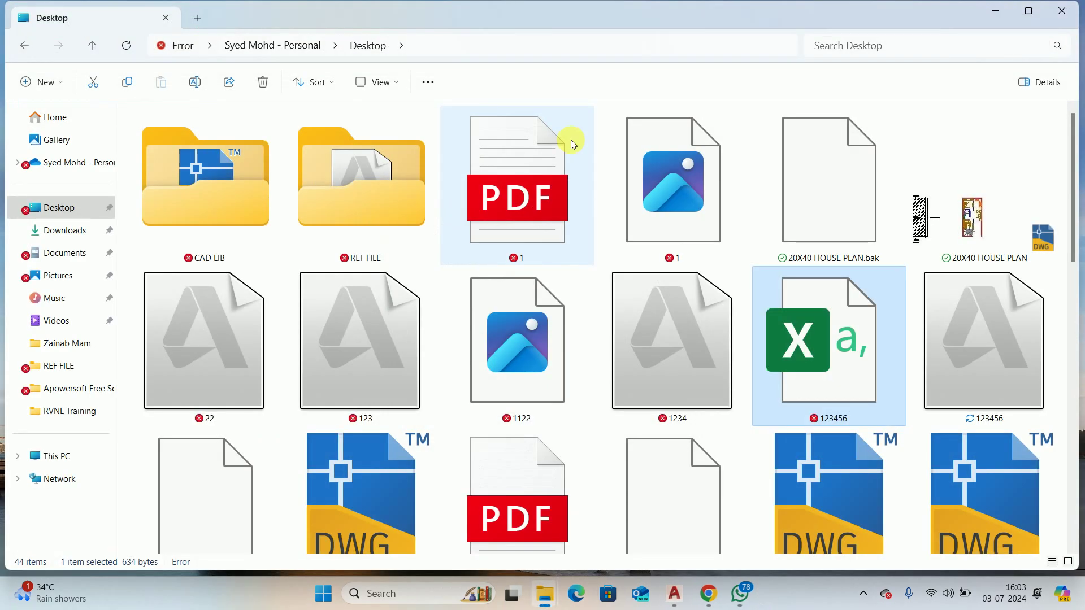
{"action": "left_click", "coordinate": [1062, 11]}
Step: Turn all layers back on with LAYON and regenerate the drawing with RE
{"action": "left_click", "coordinate": [680, 587]}
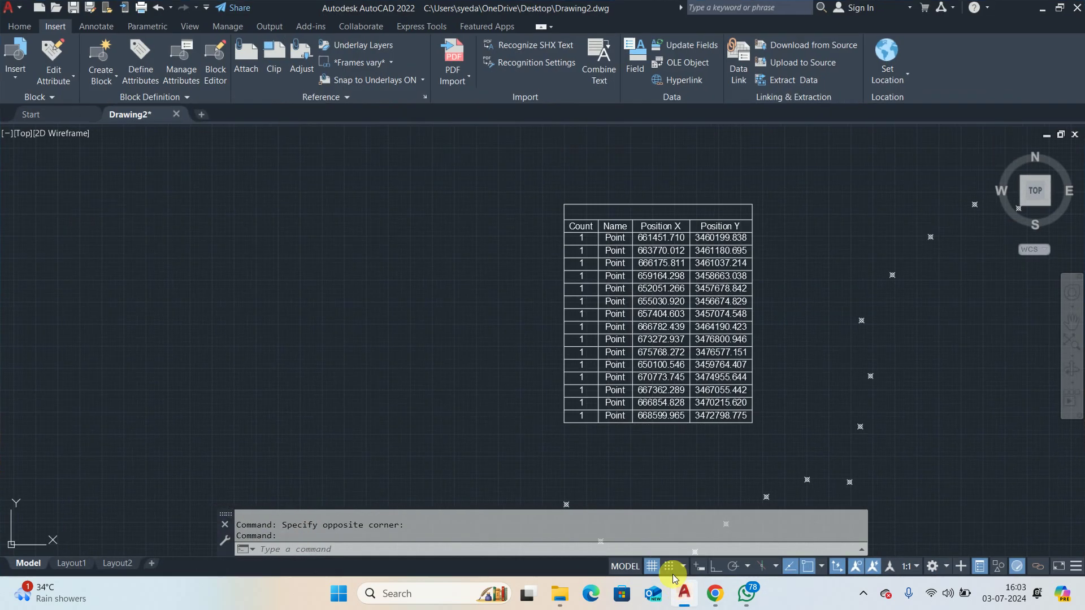
{"action": "scroll", "coordinate": [648, 345], "scroll_direction": "down", "scroll_amount": 3}
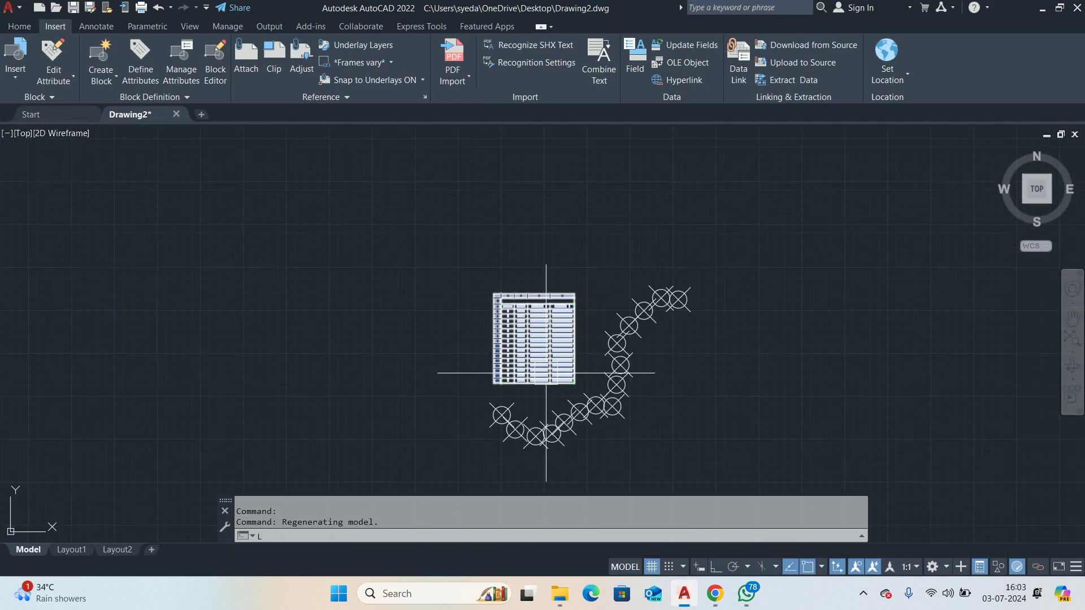
{"action": "type", "text": "LAYON"}
{"action": "key", "text": "Return"}
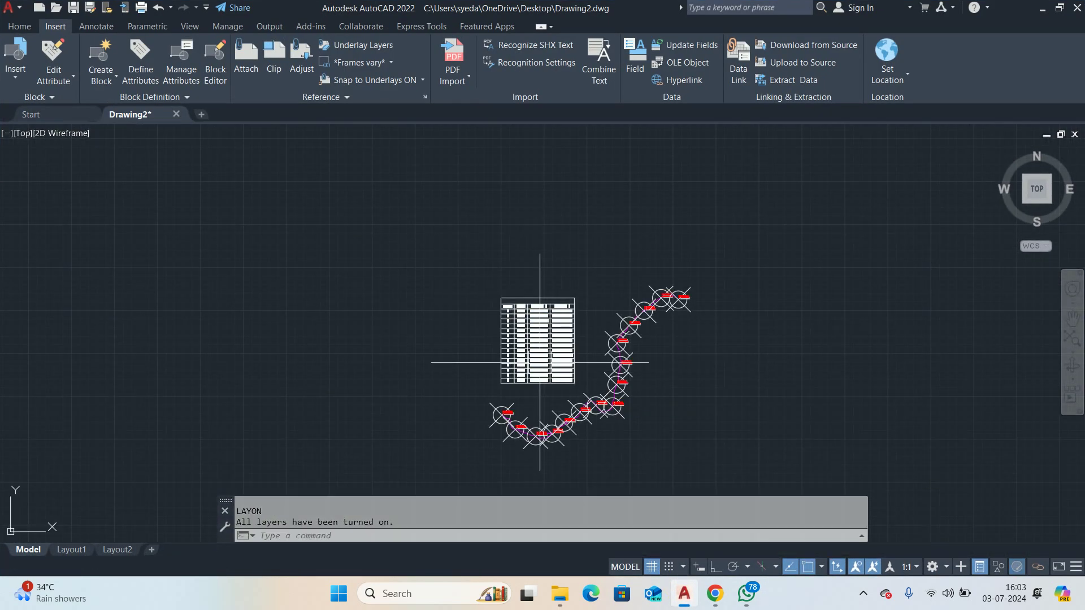
{"action": "scroll", "coordinate": [630, 328], "scroll_direction": "up", "scroll_amount": 4}
{"action": "type", "text": "RE"}
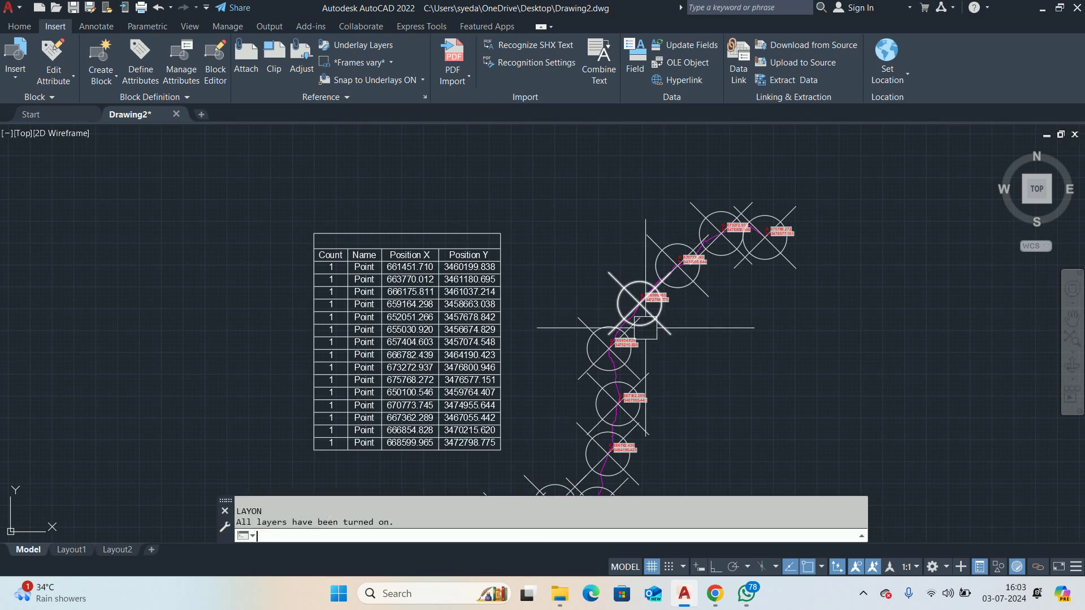
{"action": "key", "text": "Return"}
Step: Zoom in and select a red E/N coordinate label to inspect it
{"action": "scroll", "coordinate": [716, 247], "scroll_direction": "up", "scroll_amount": 4}
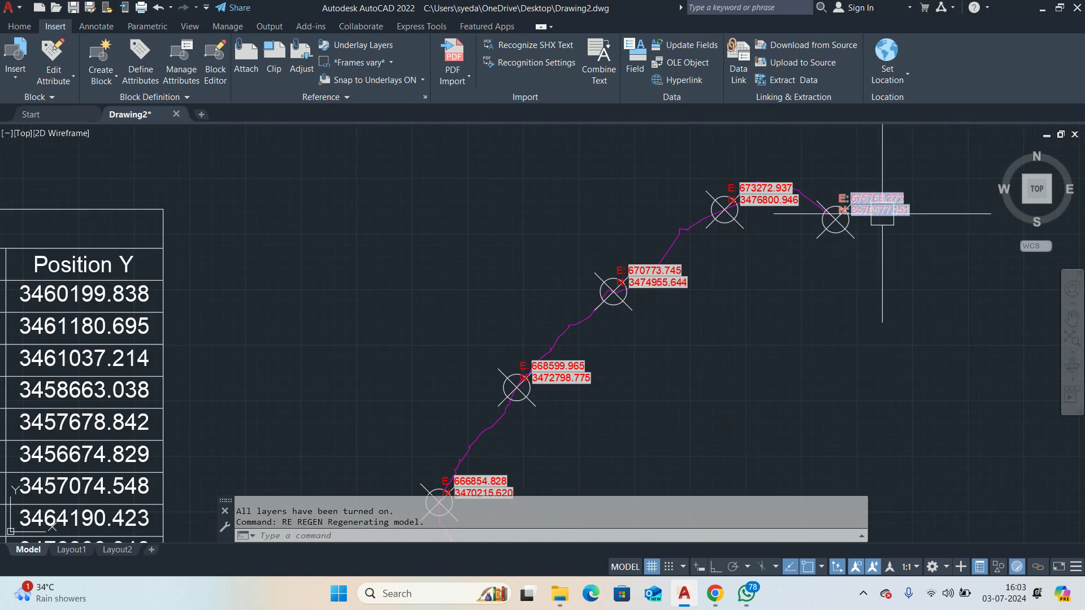
{"action": "mouse_move", "coordinate": [880, 214]}
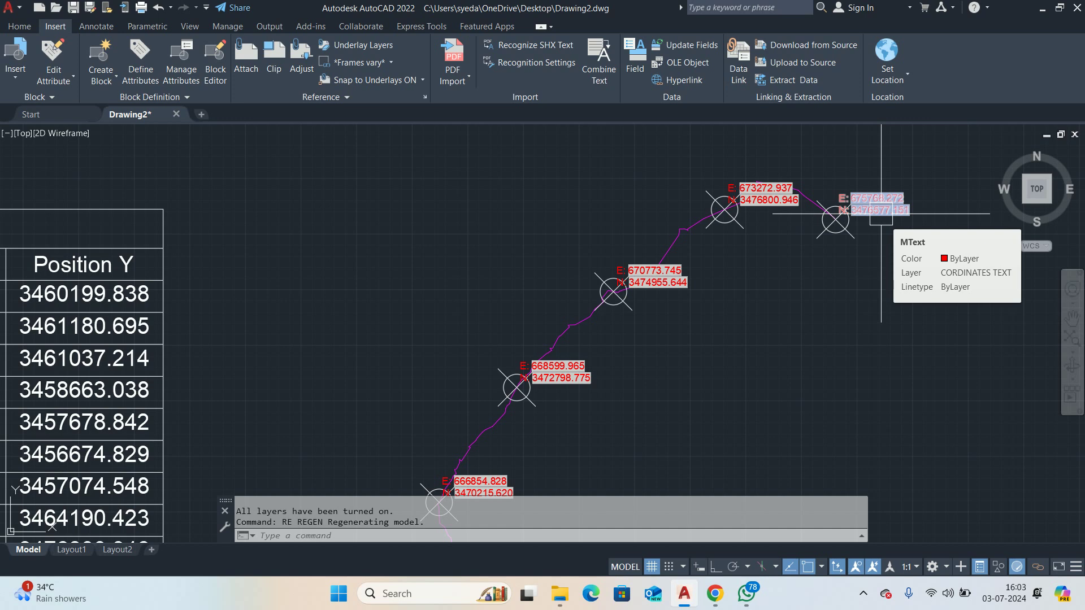
{"action": "left_click", "coordinate": [880, 213]}
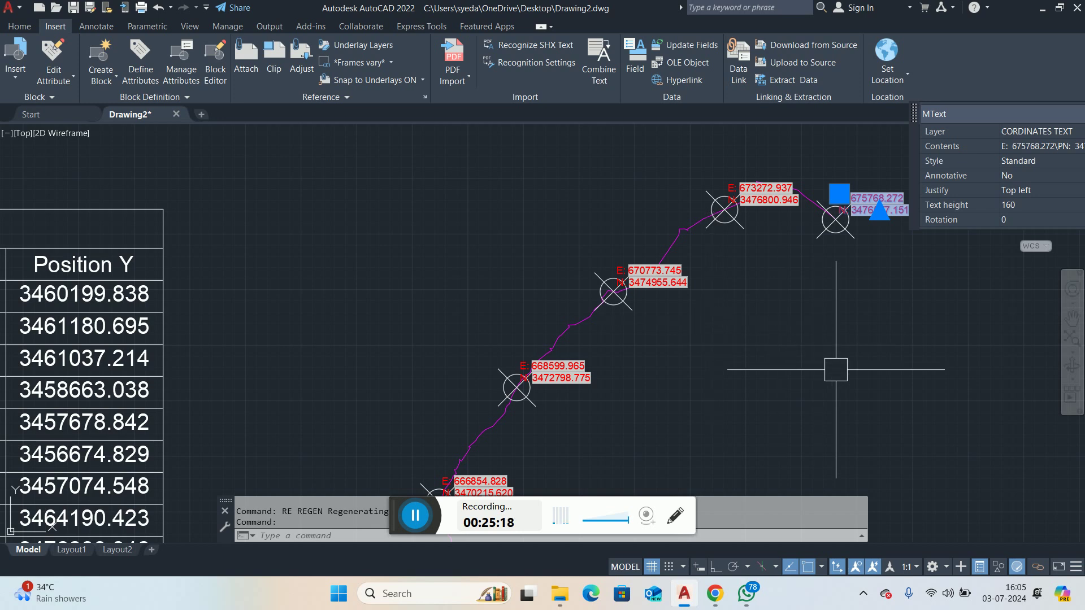
{"action": "scroll", "coordinate": [793, 289], "scroll_direction": "down", "scroll_amount": 2}
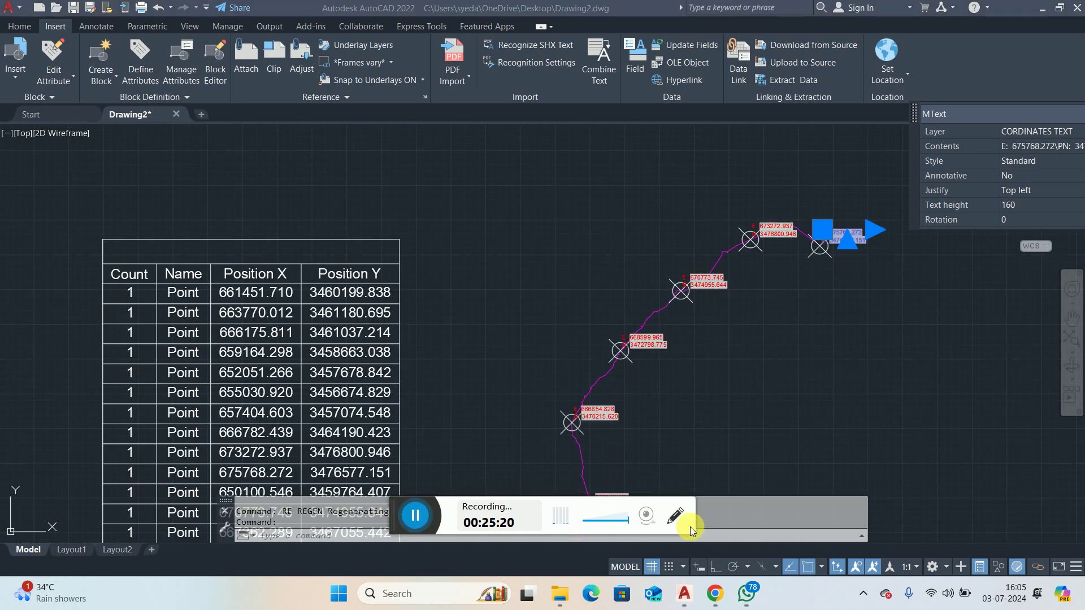